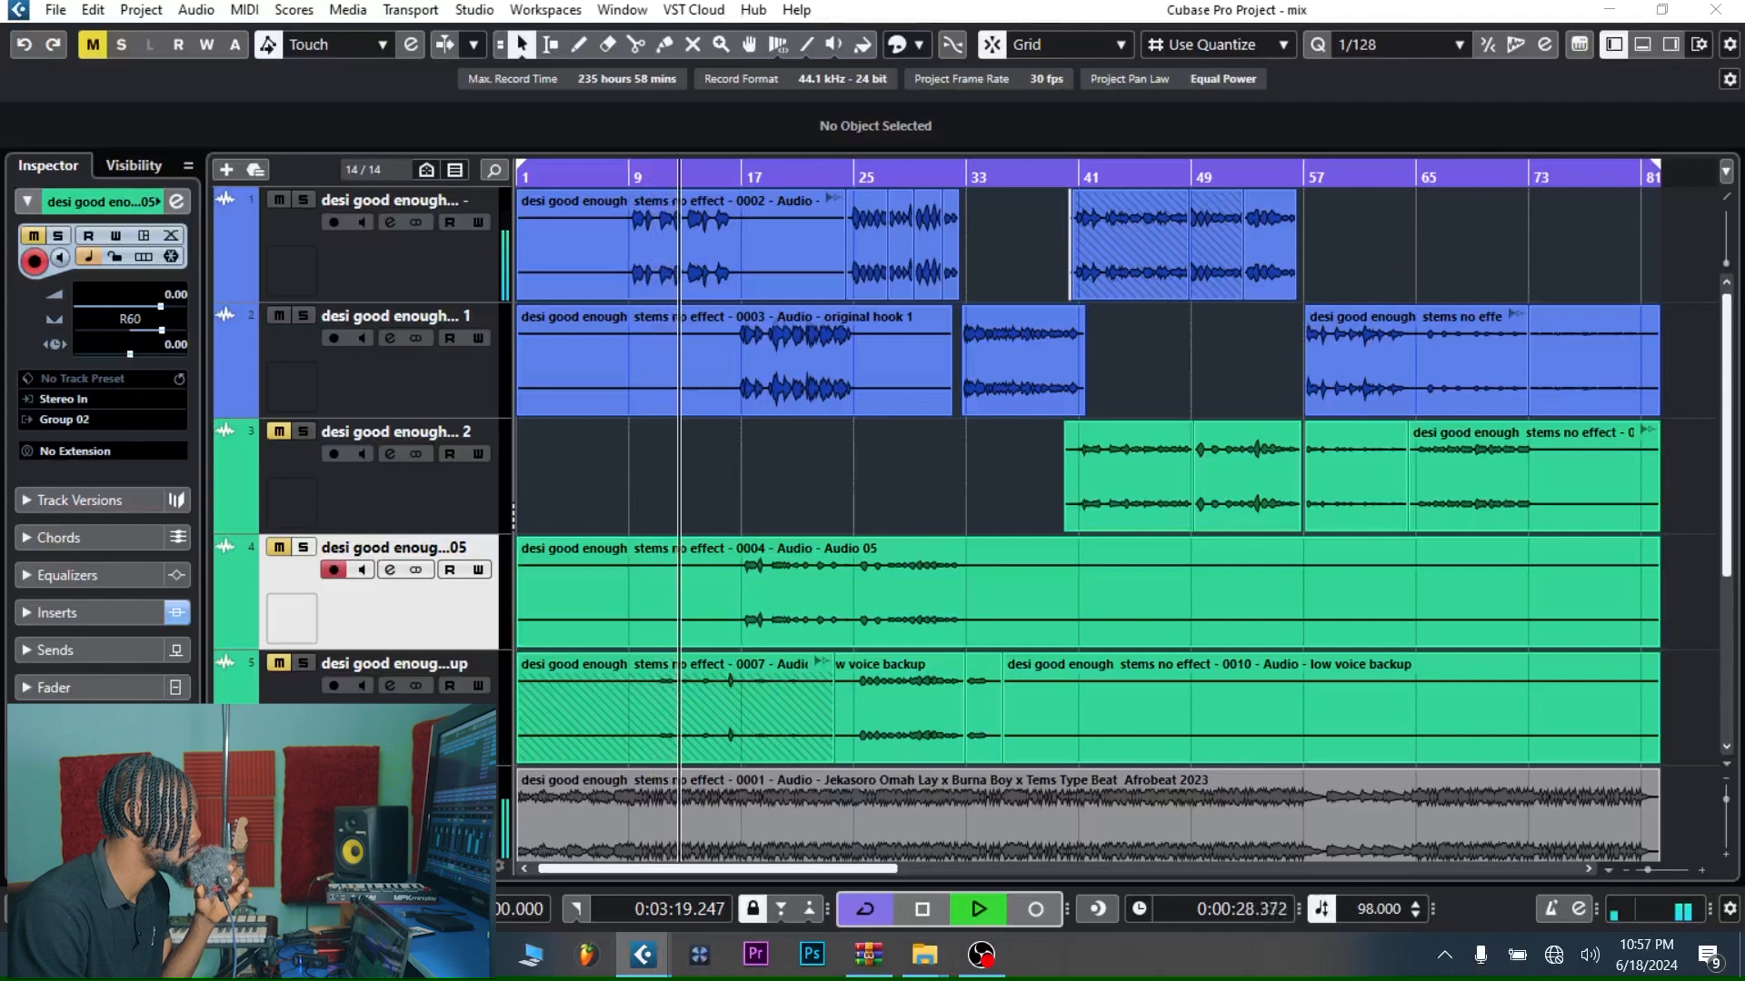
# Play back the lead vocal arrangement, auditioning the verse start and jumping to around bars 25 and 40.
pyautogui.press('space')
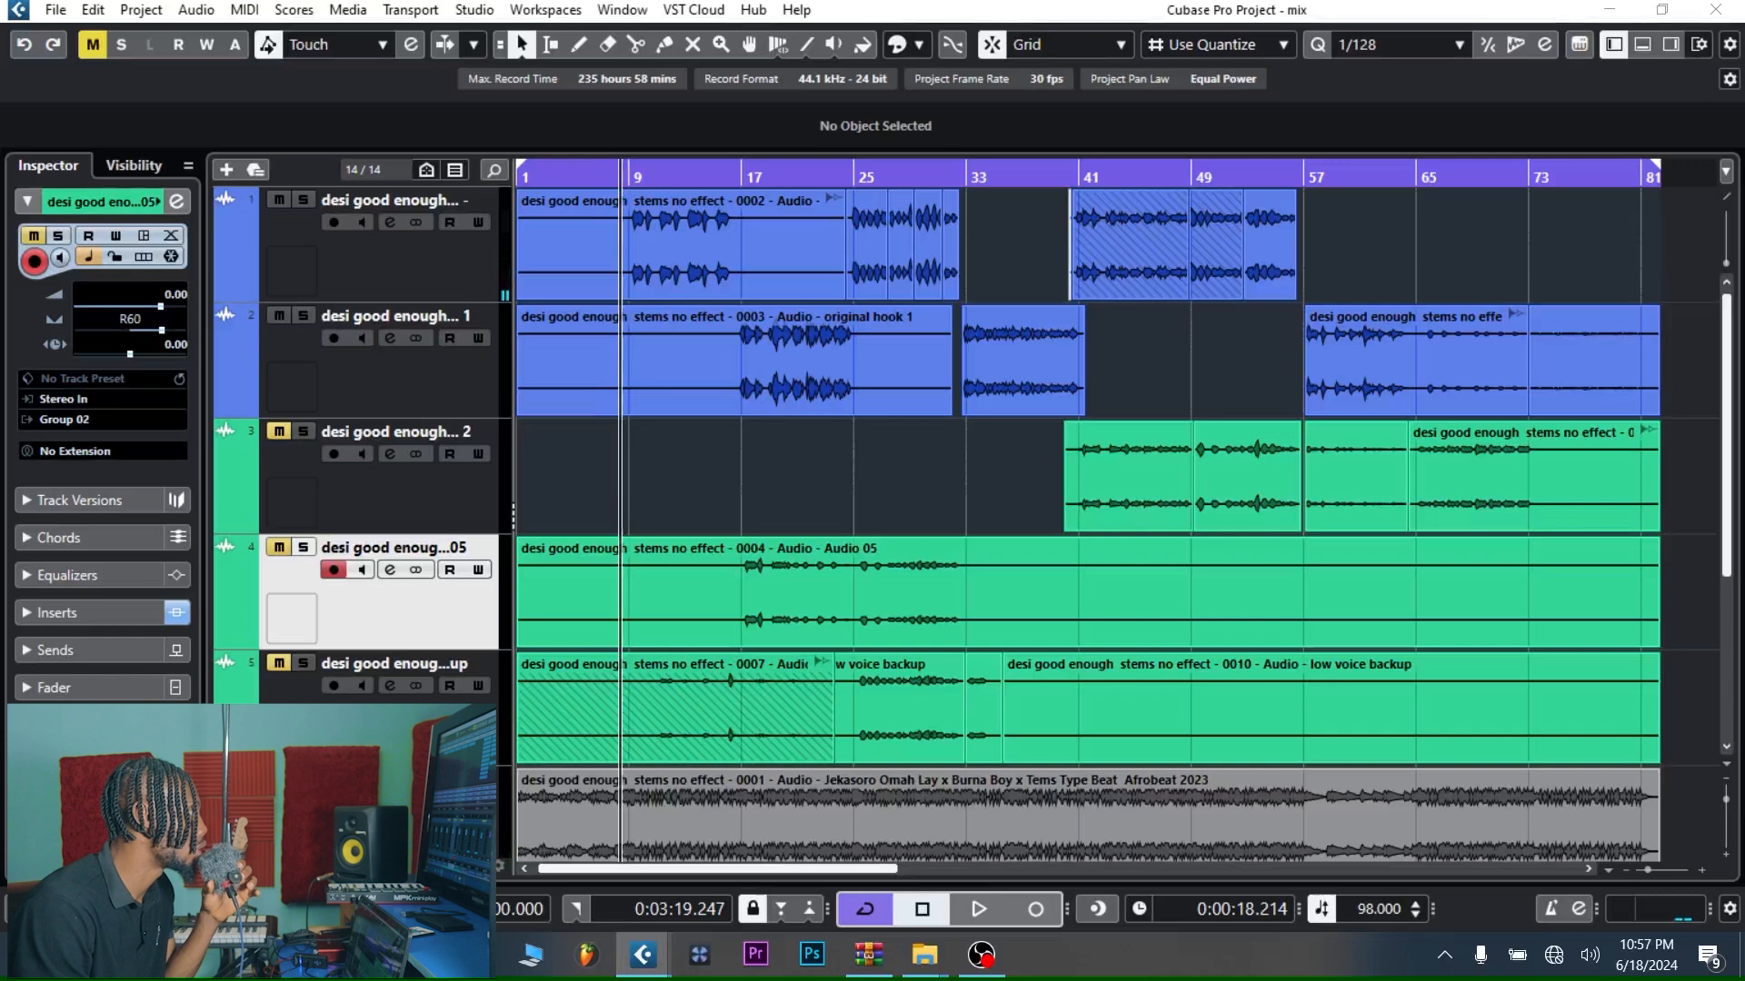
pyautogui.press('space')
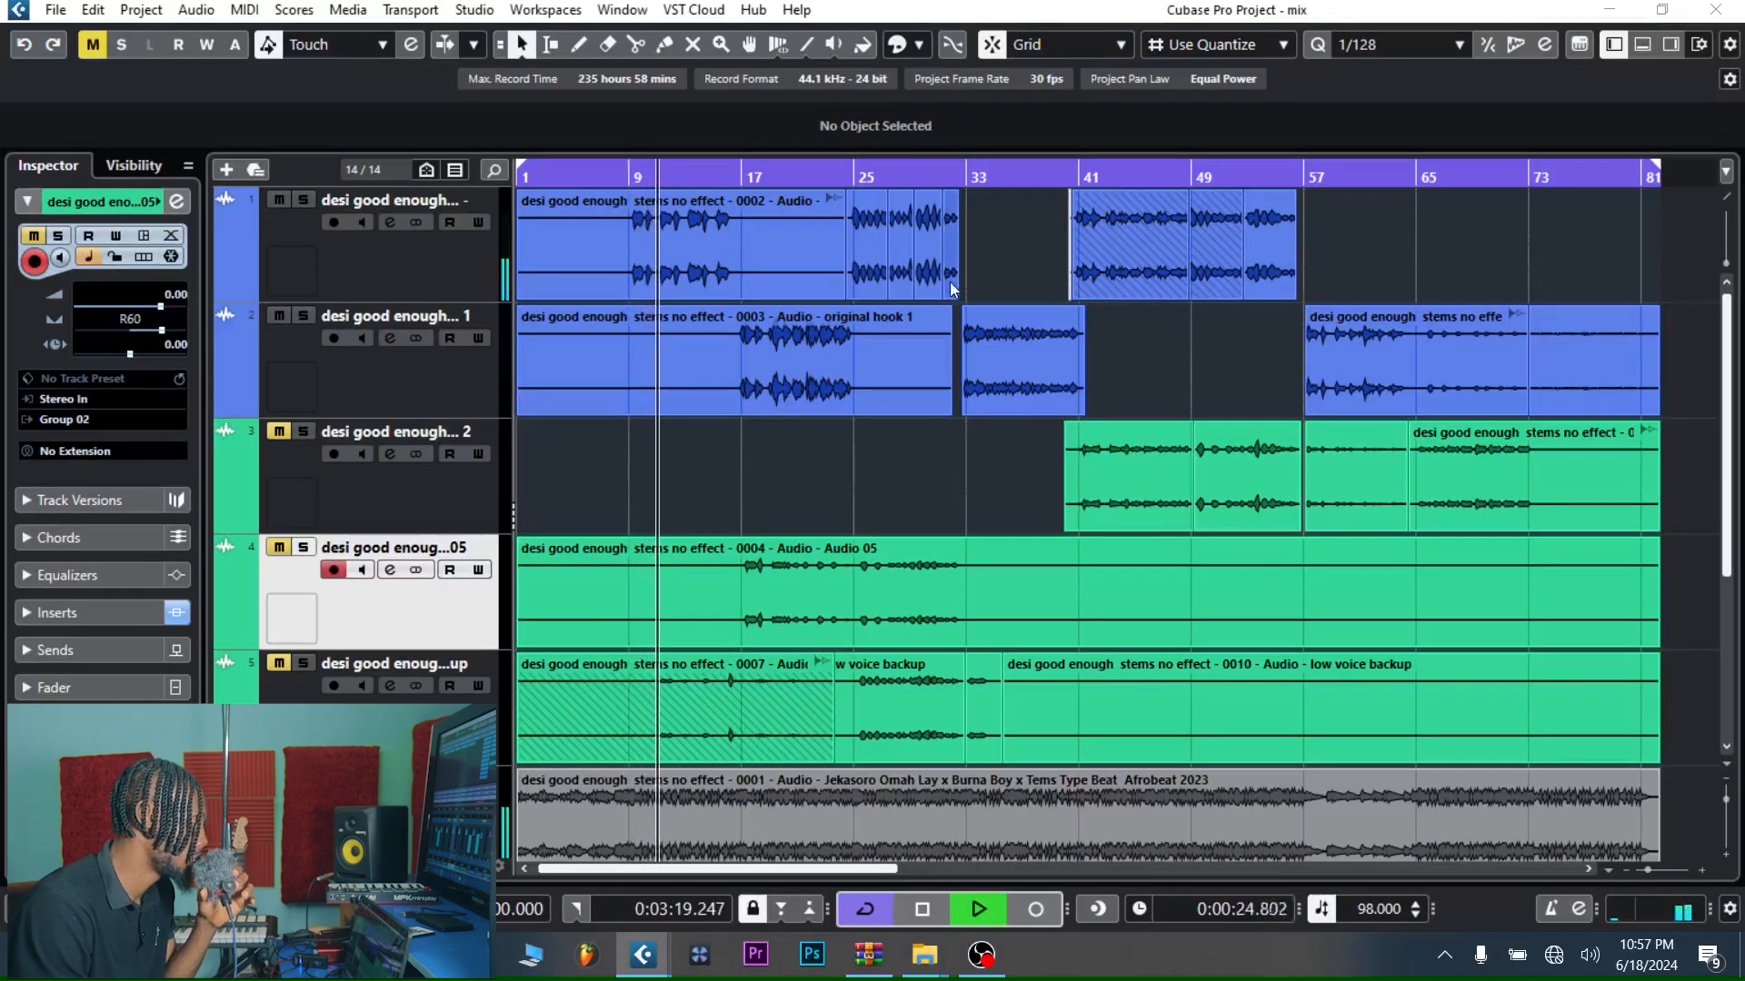
pyautogui.click(849, 176)
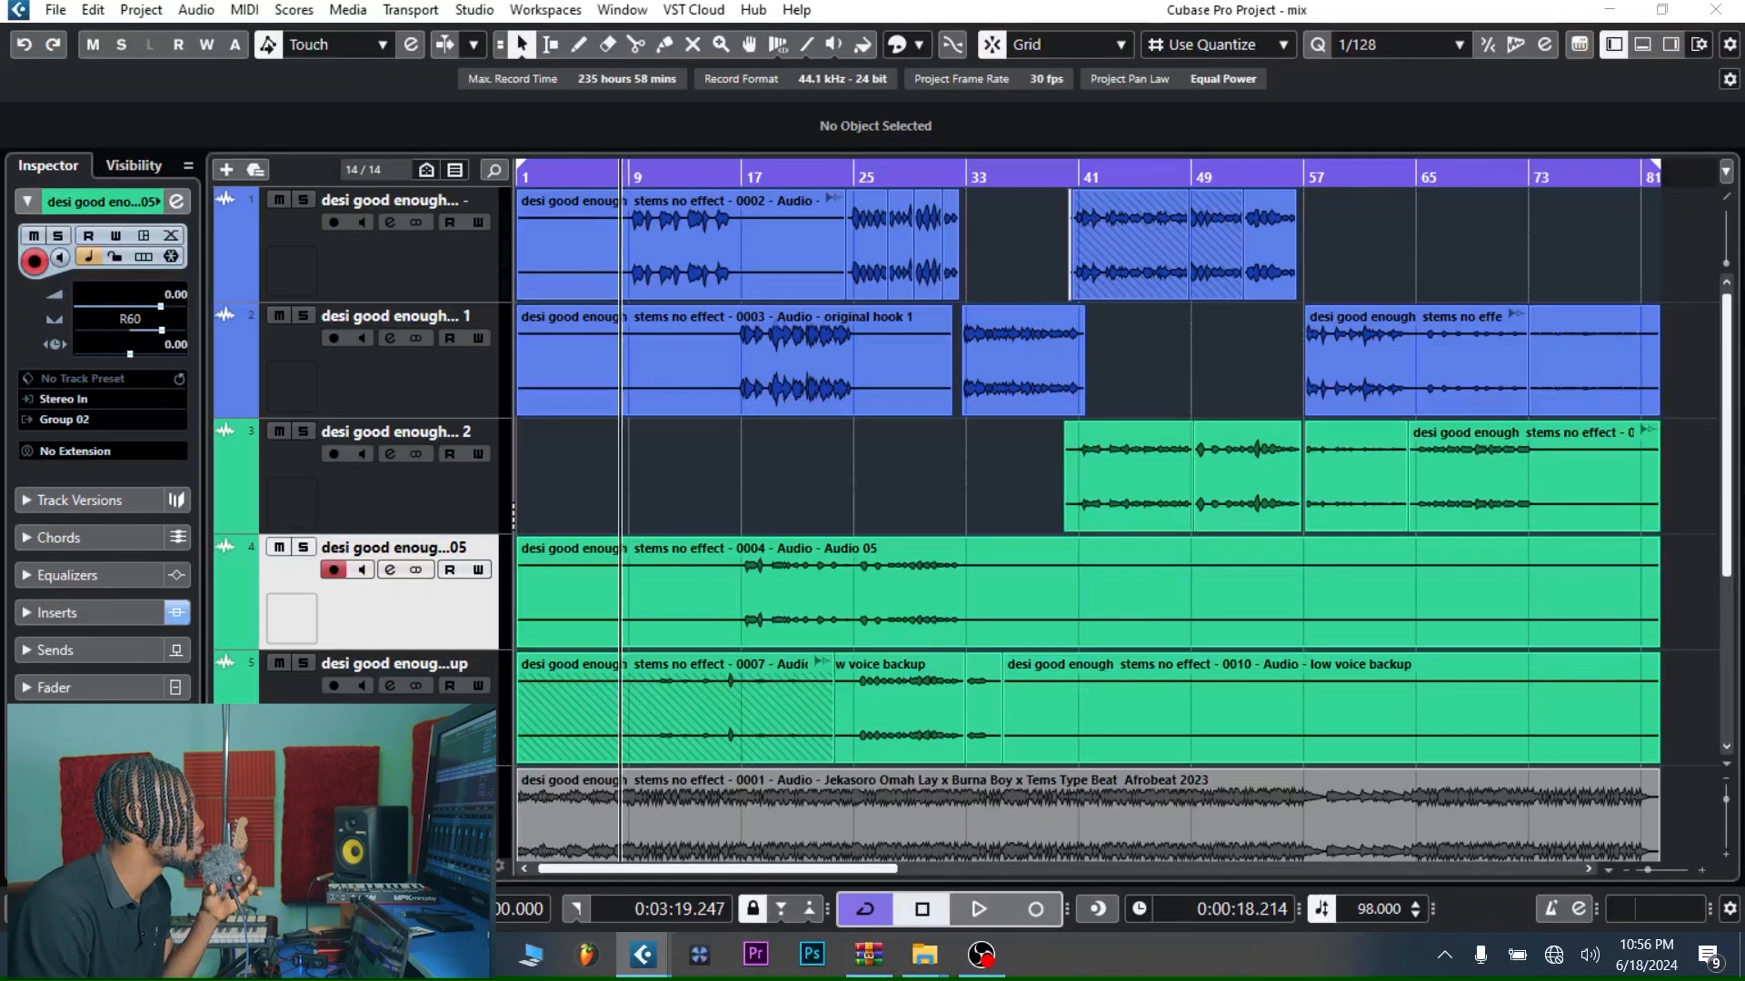
pyautogui.press('space')
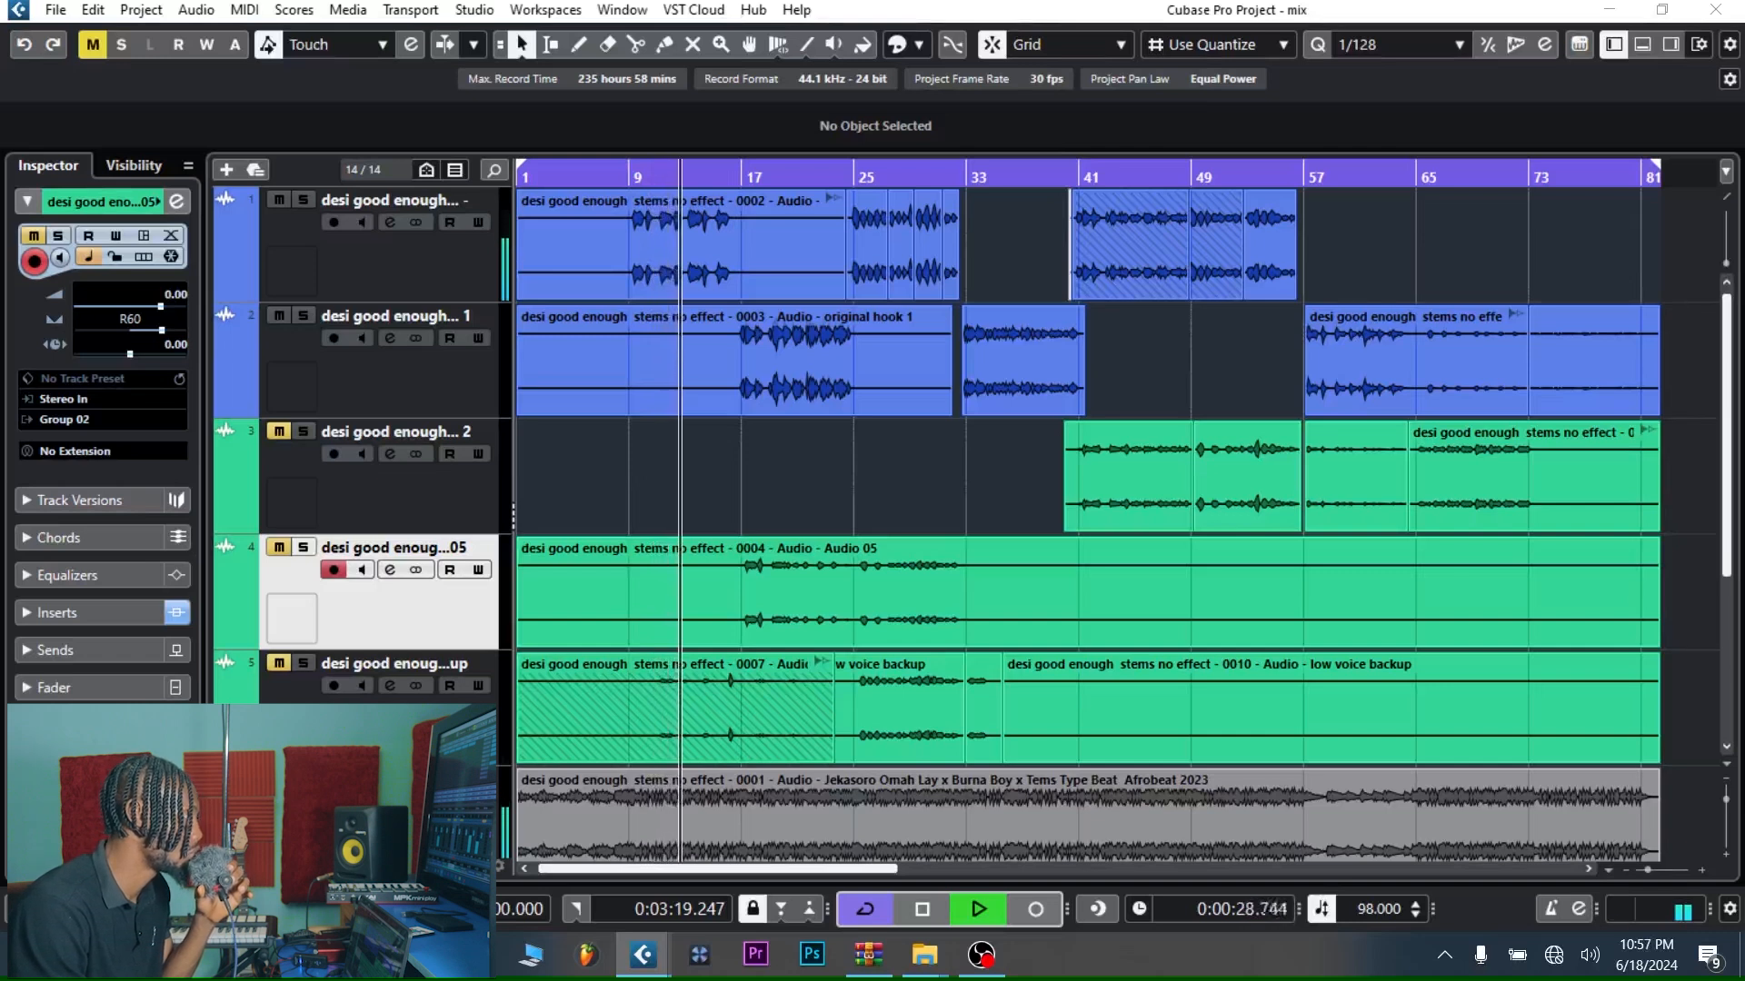
pyautogui.press('space')
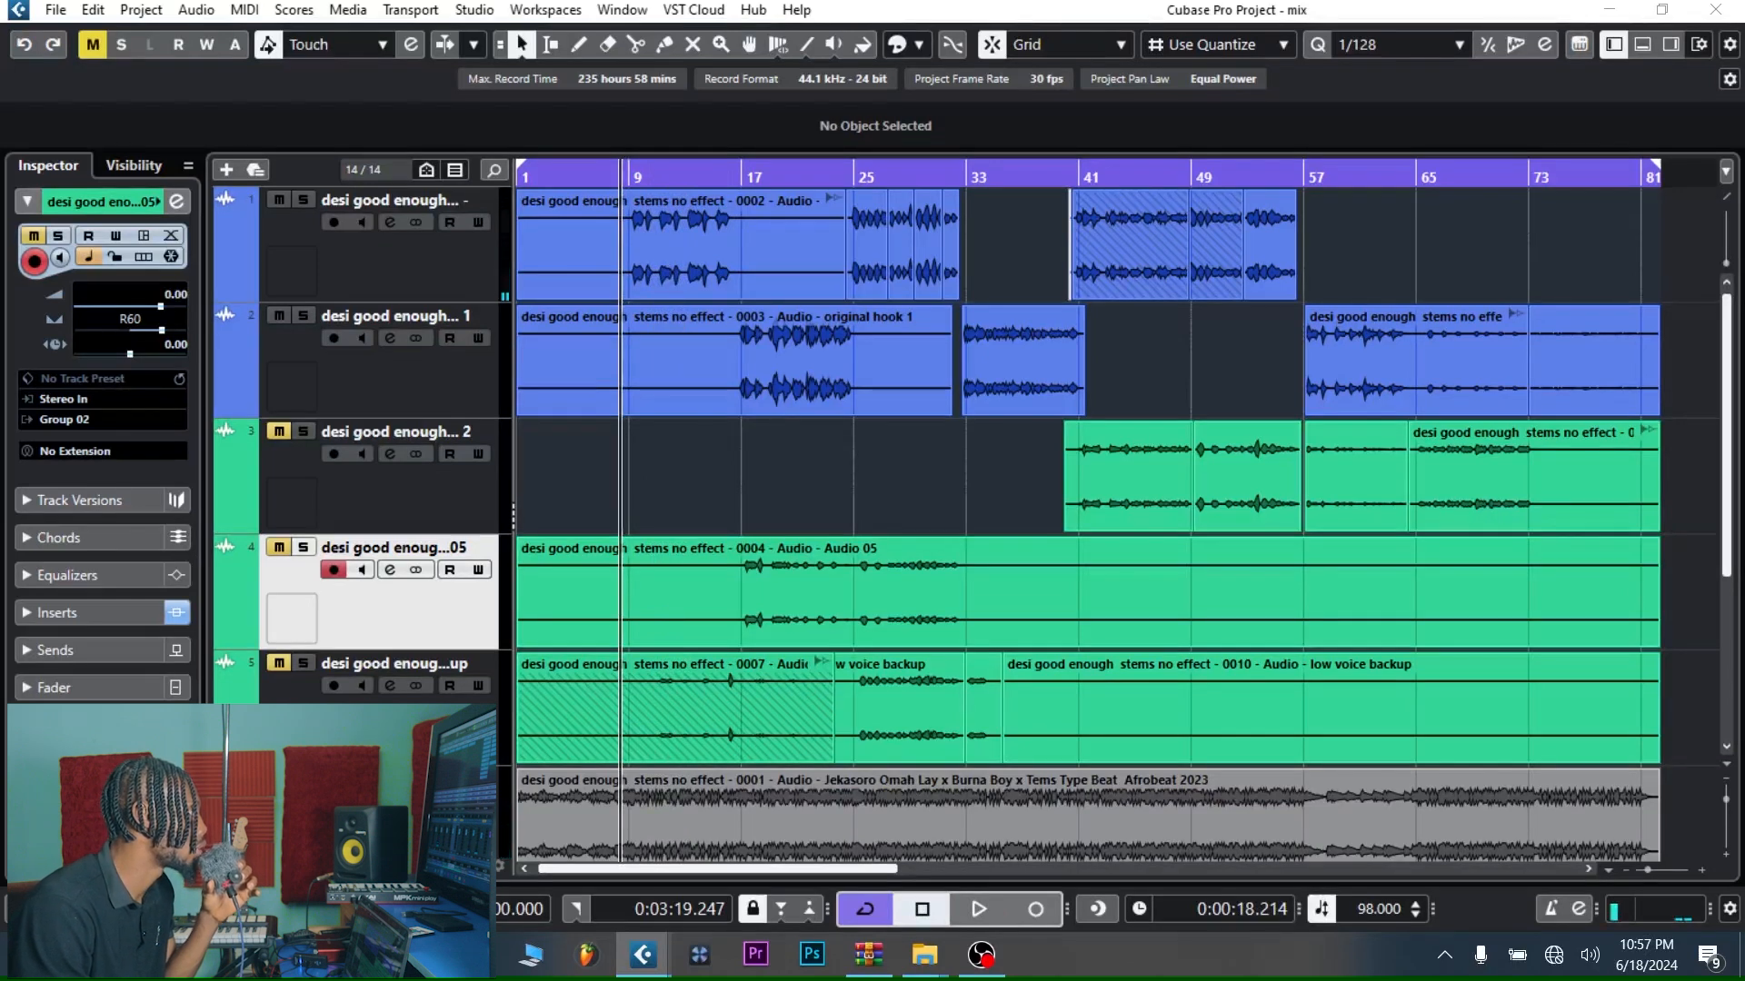
pyautogui.press('space')
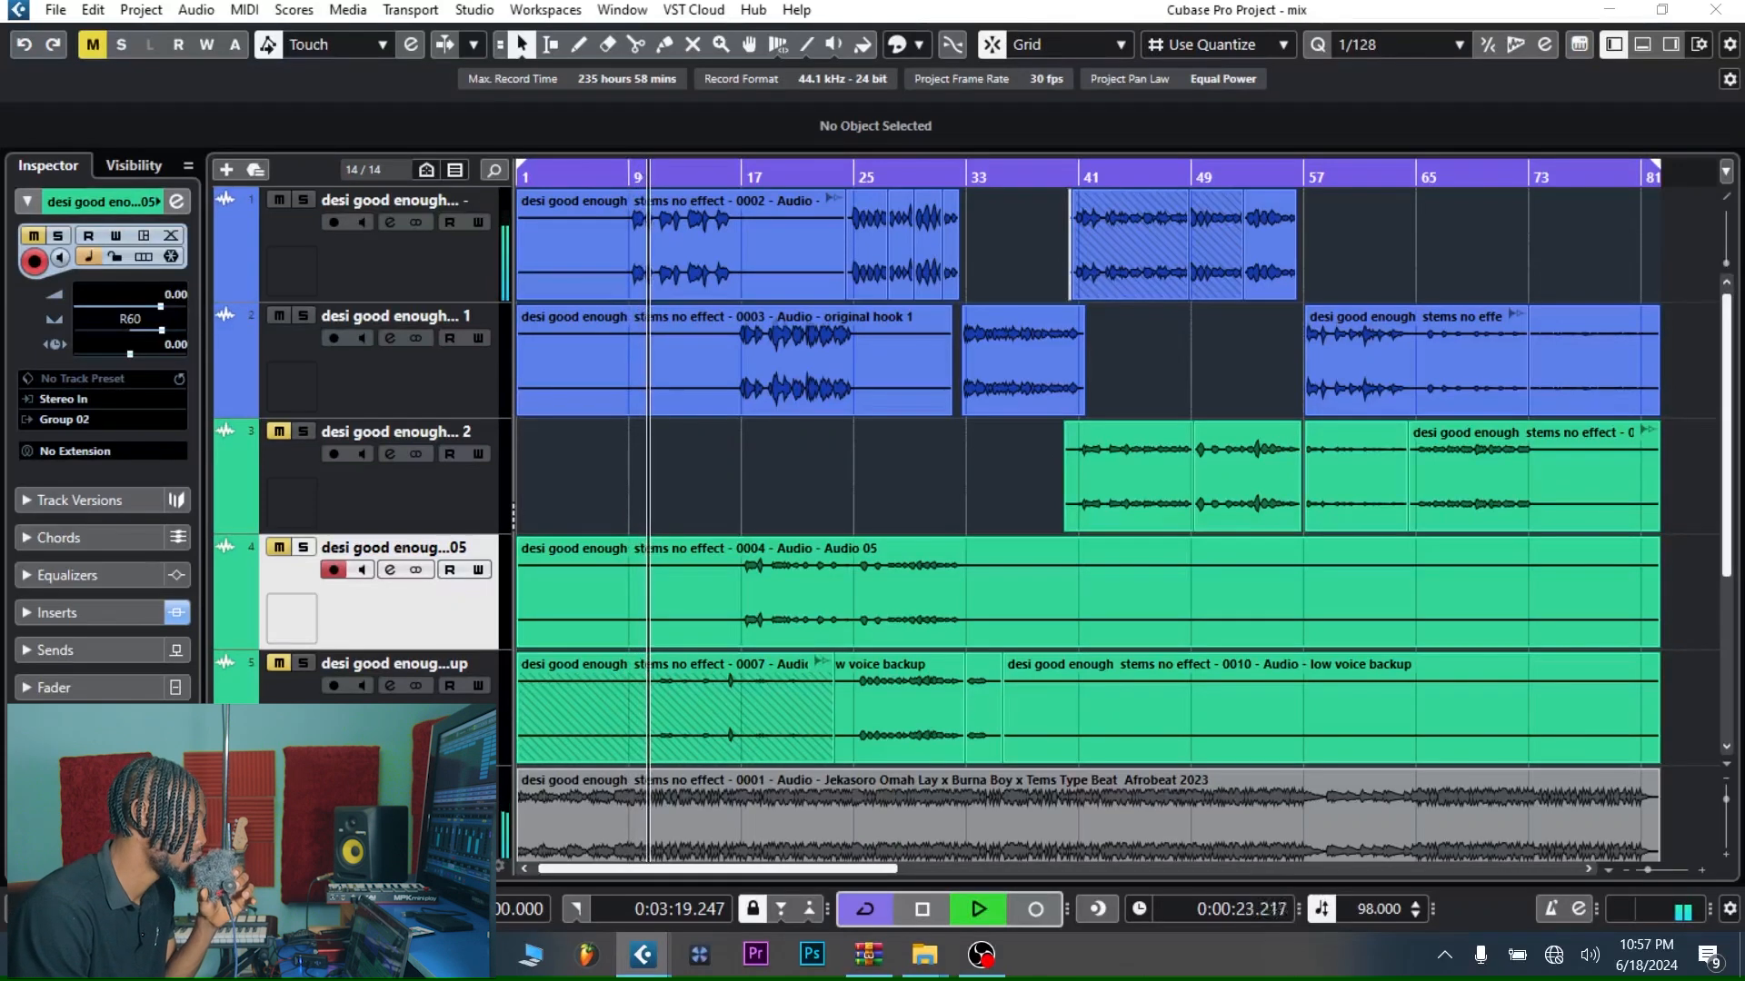
pyautogui.click(851, 177)
pyautogui.click(927, 329)
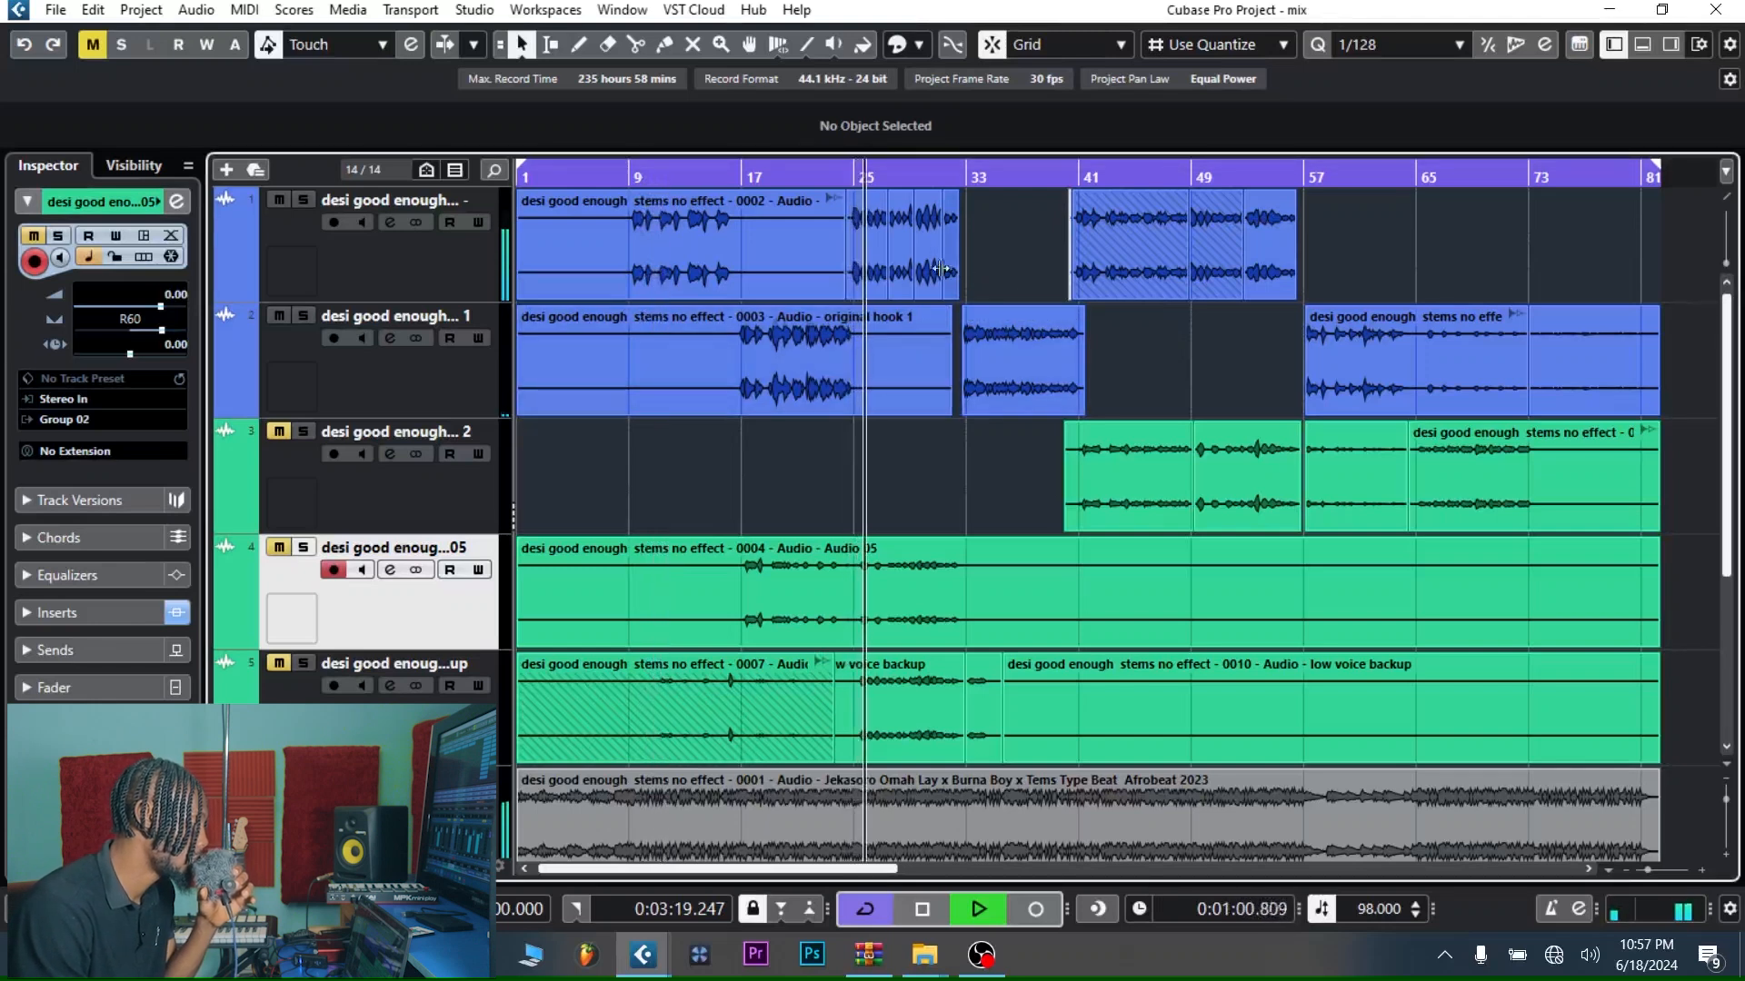
pyautogui.click(1071, 179)
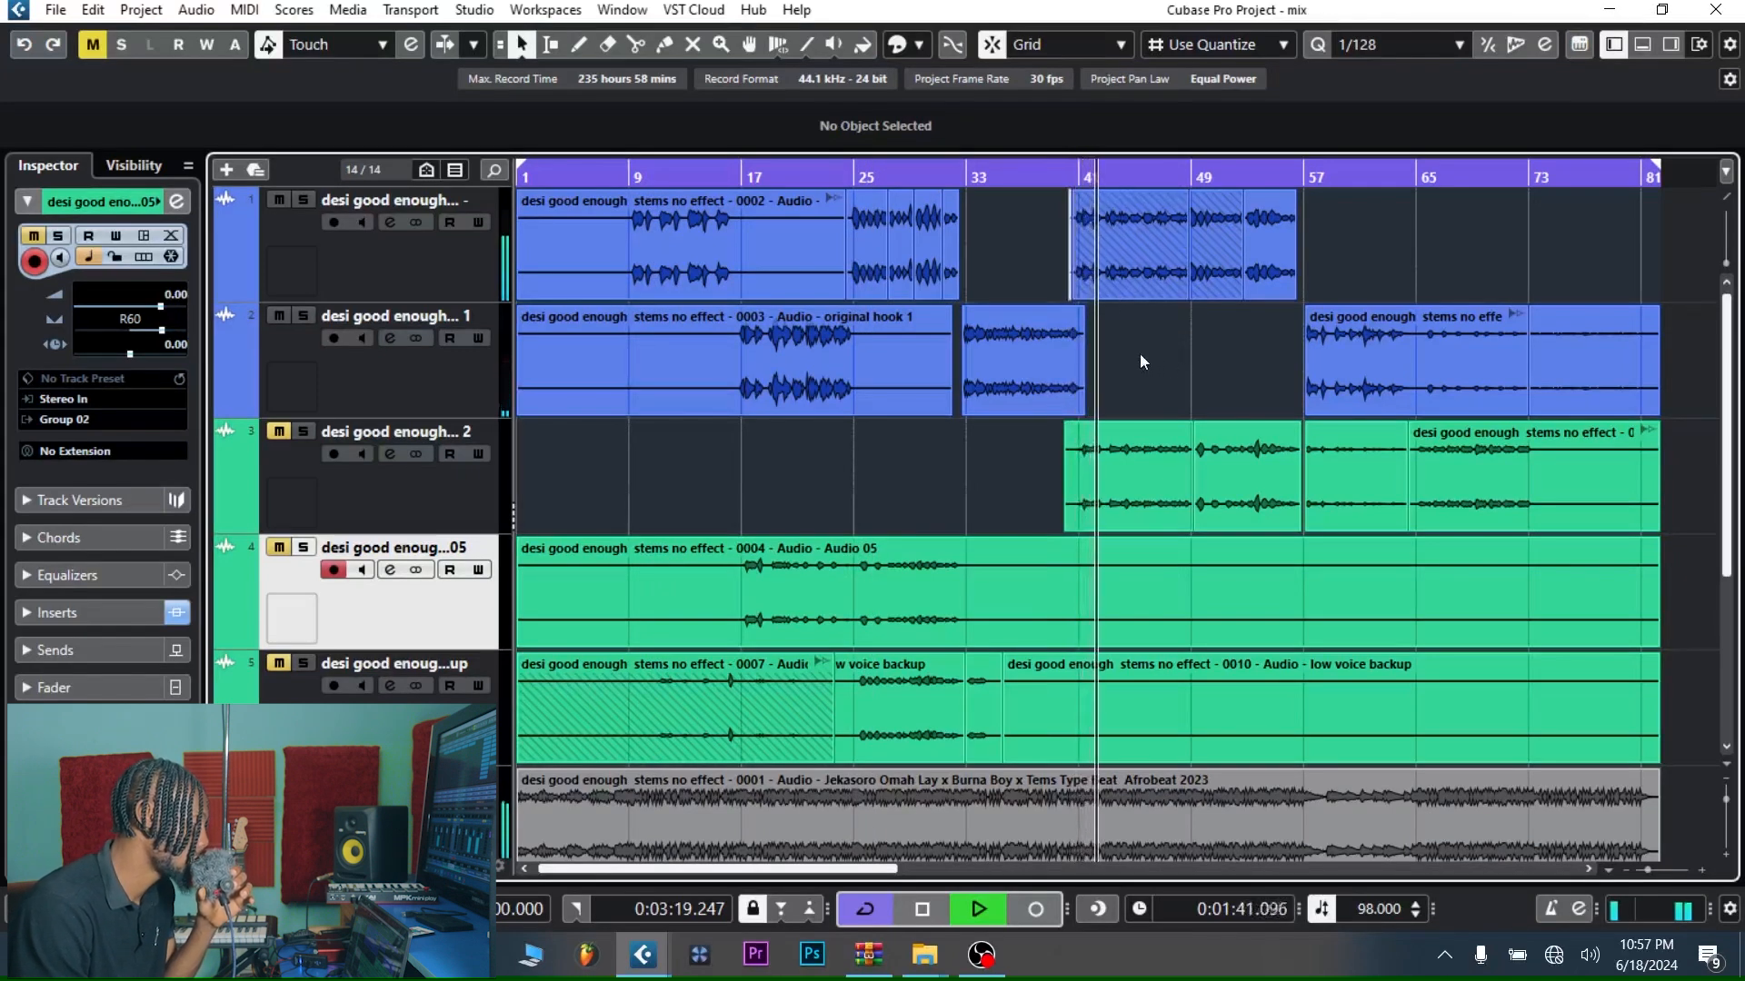
pyautogui.press('space')
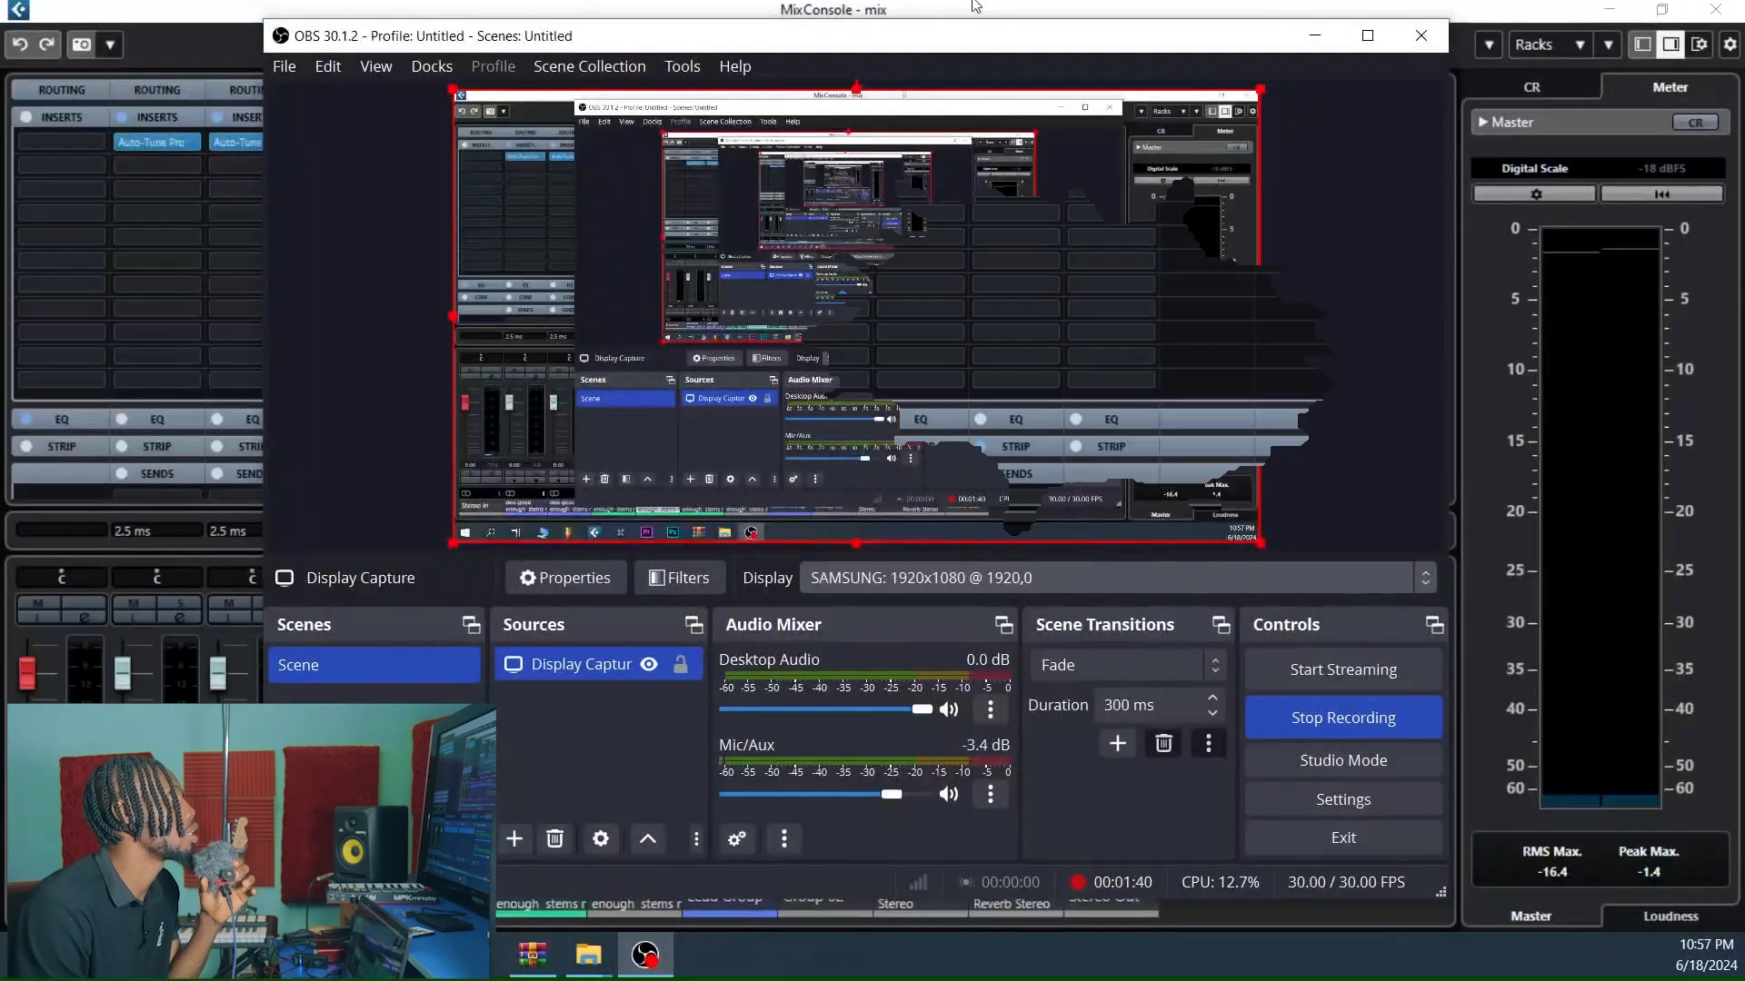
# Bypass the Lead Group's inserts and sends in the MixConsole and mute channel 6.
pyautogui.click(975, 7)
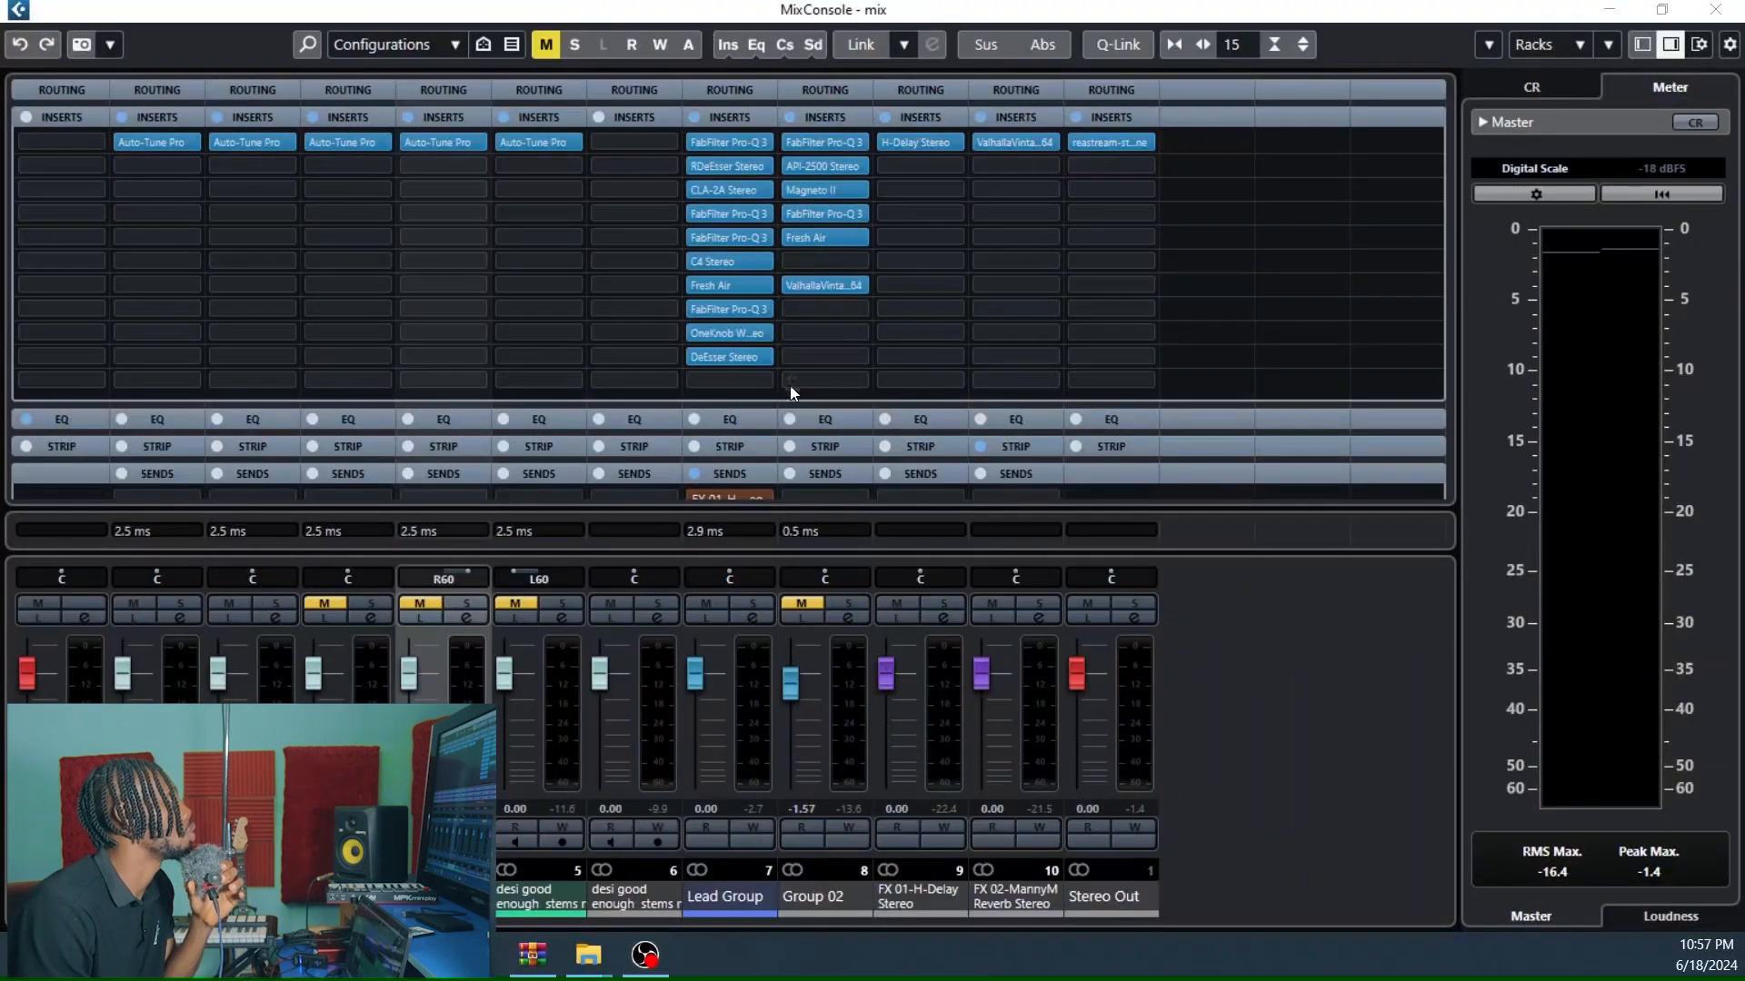
pyautogui.click(695, 118)
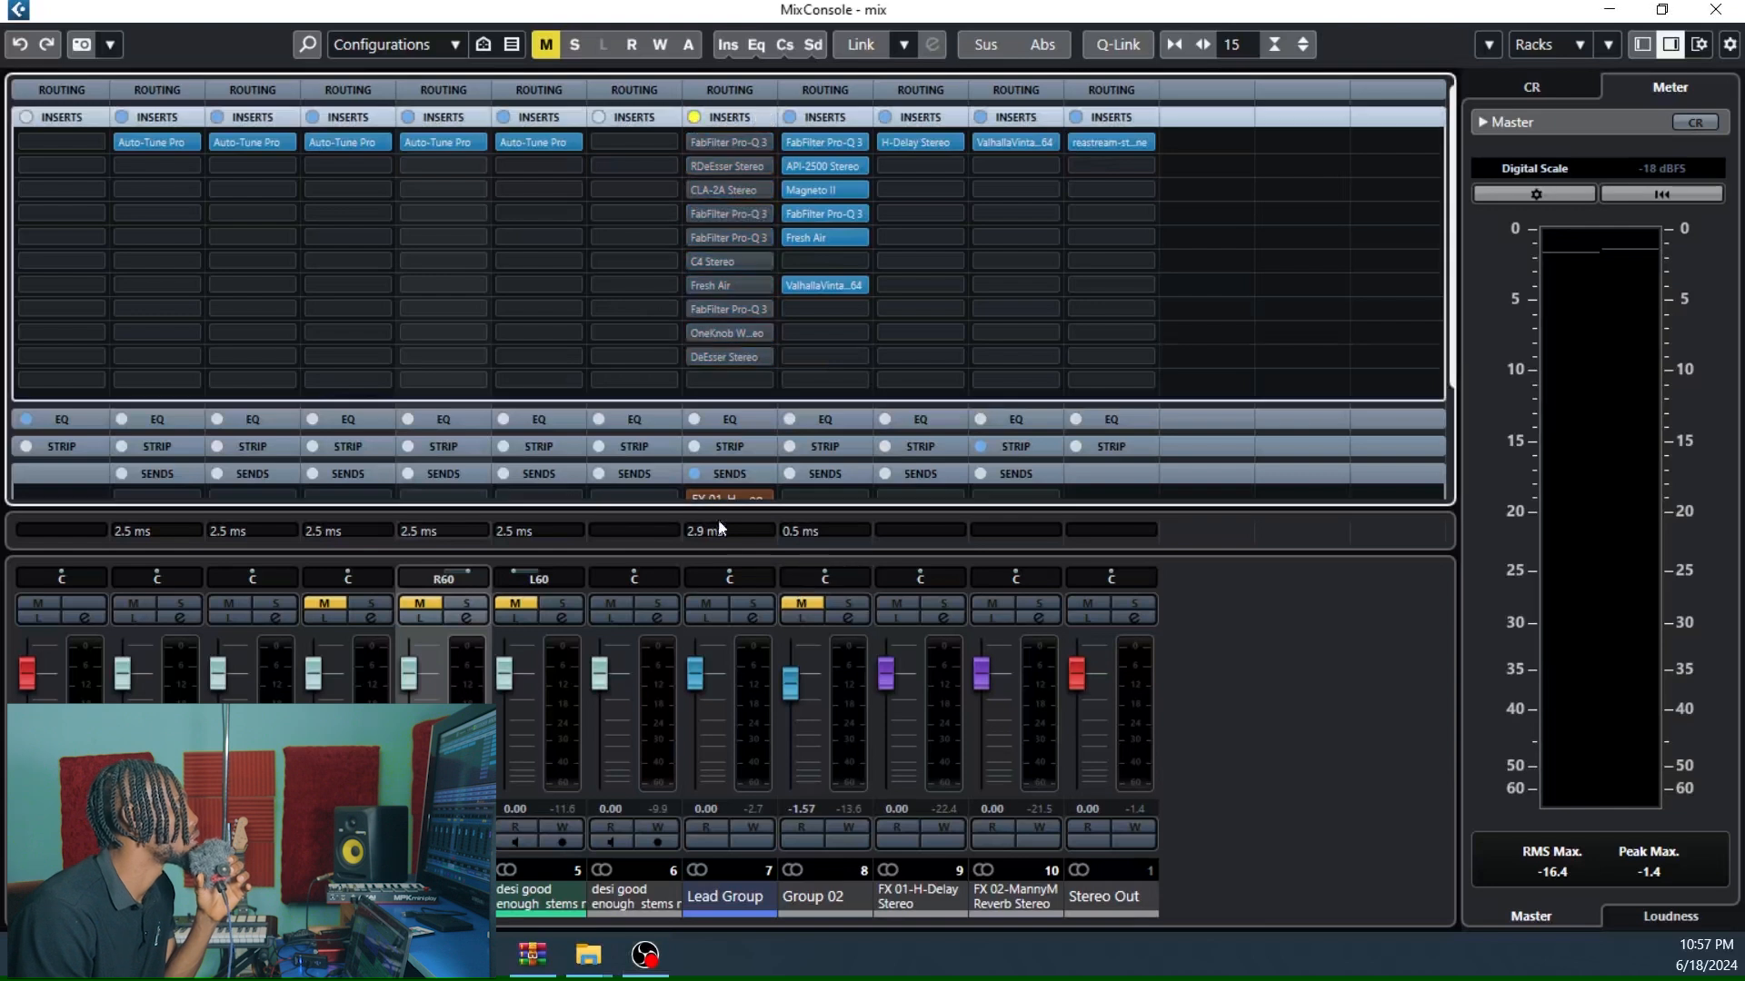
pyautogui.press('space')
pyautogui.click(609, 605)
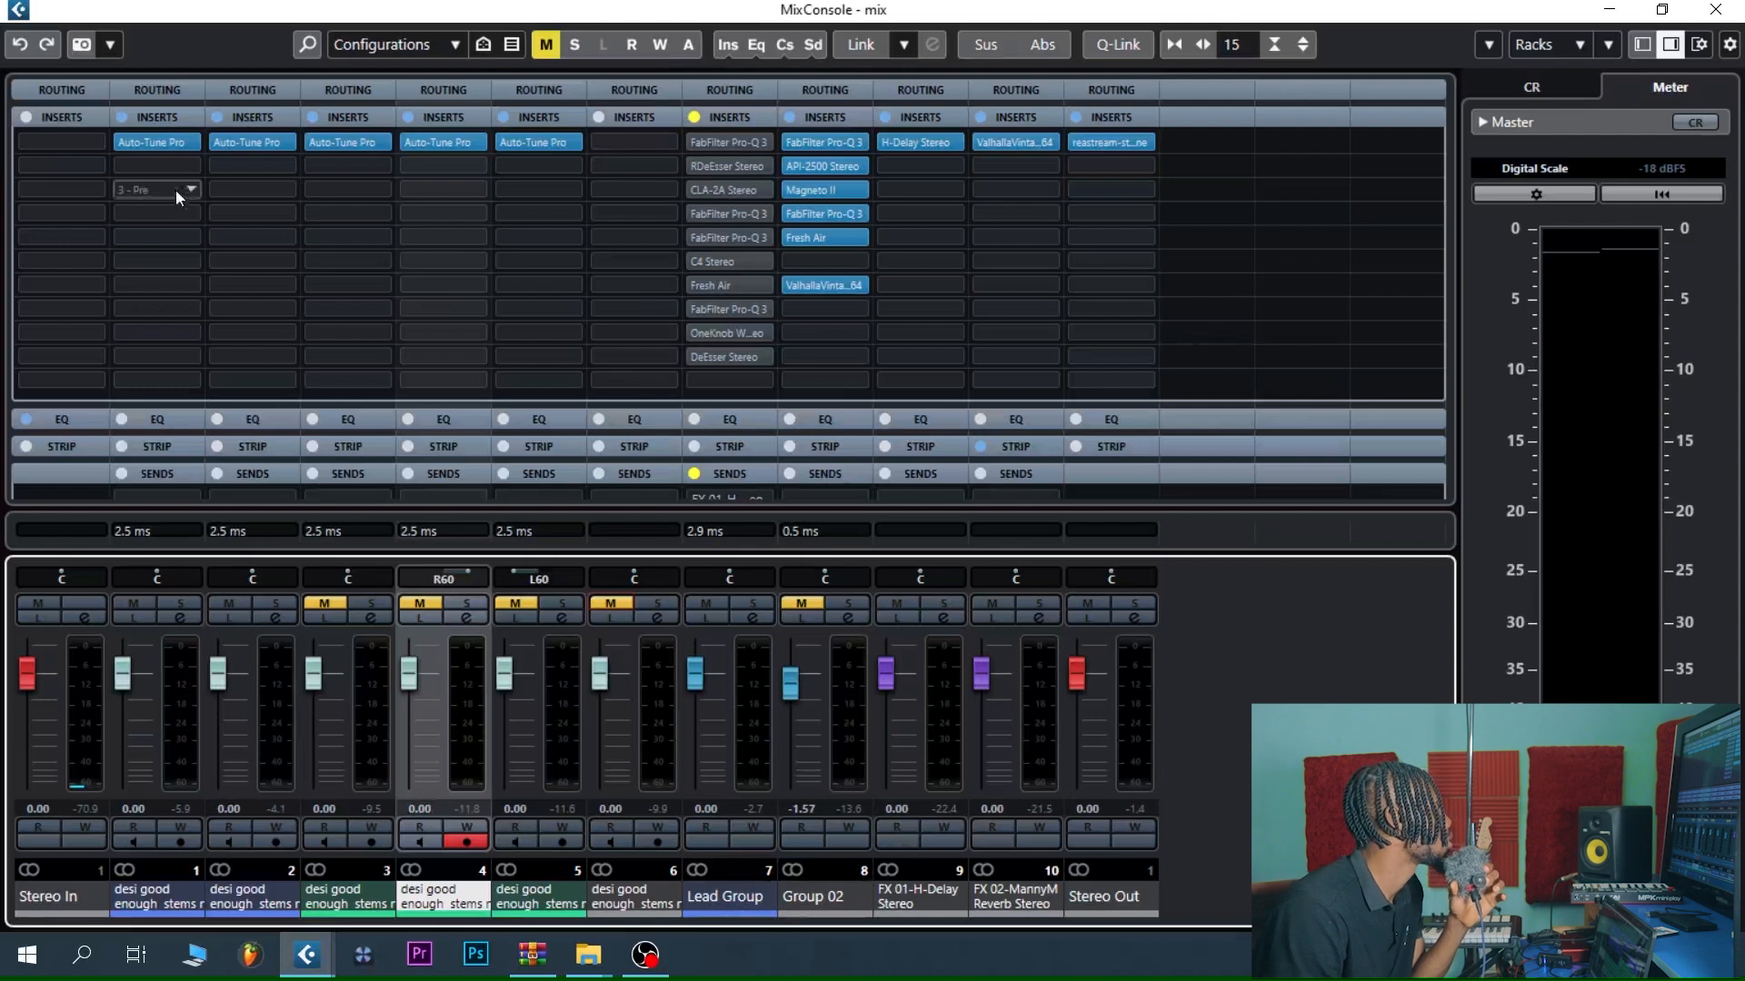
# Inspect the vocal channels' input and output routing and play back the unprocessed lead vocal.
pyautogui.click(145, 91)
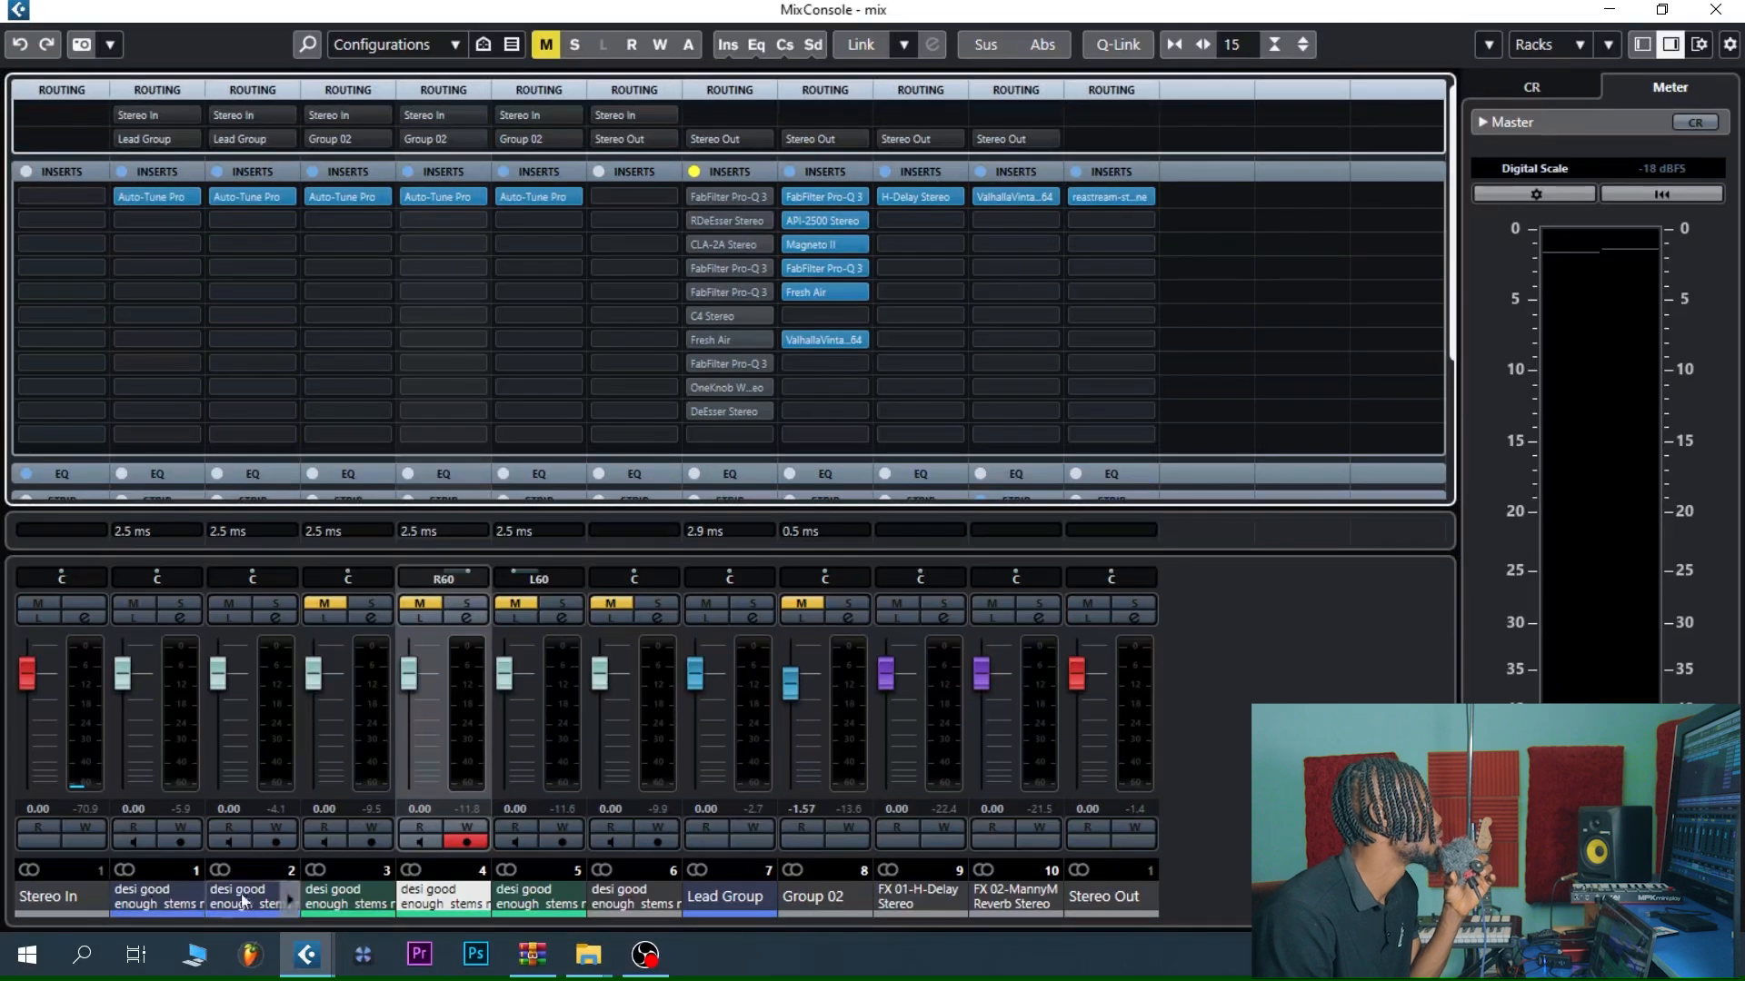
pyautogui.click(154, 89)
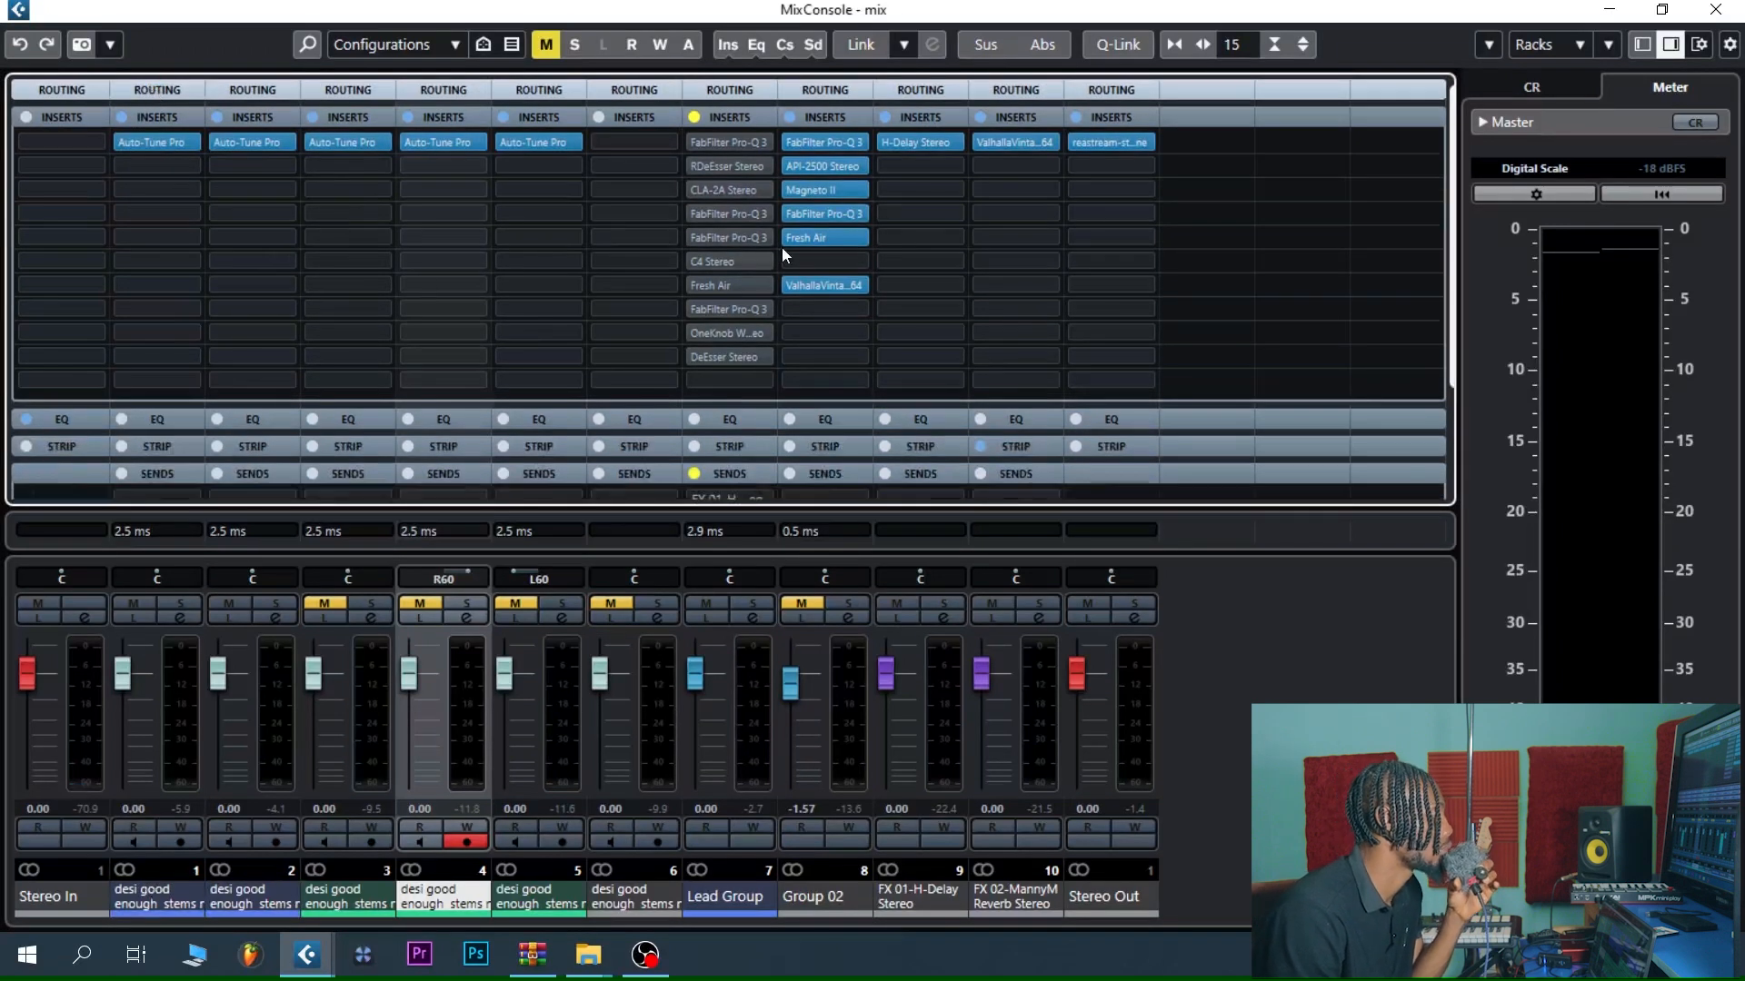
pyautogui.press('space')
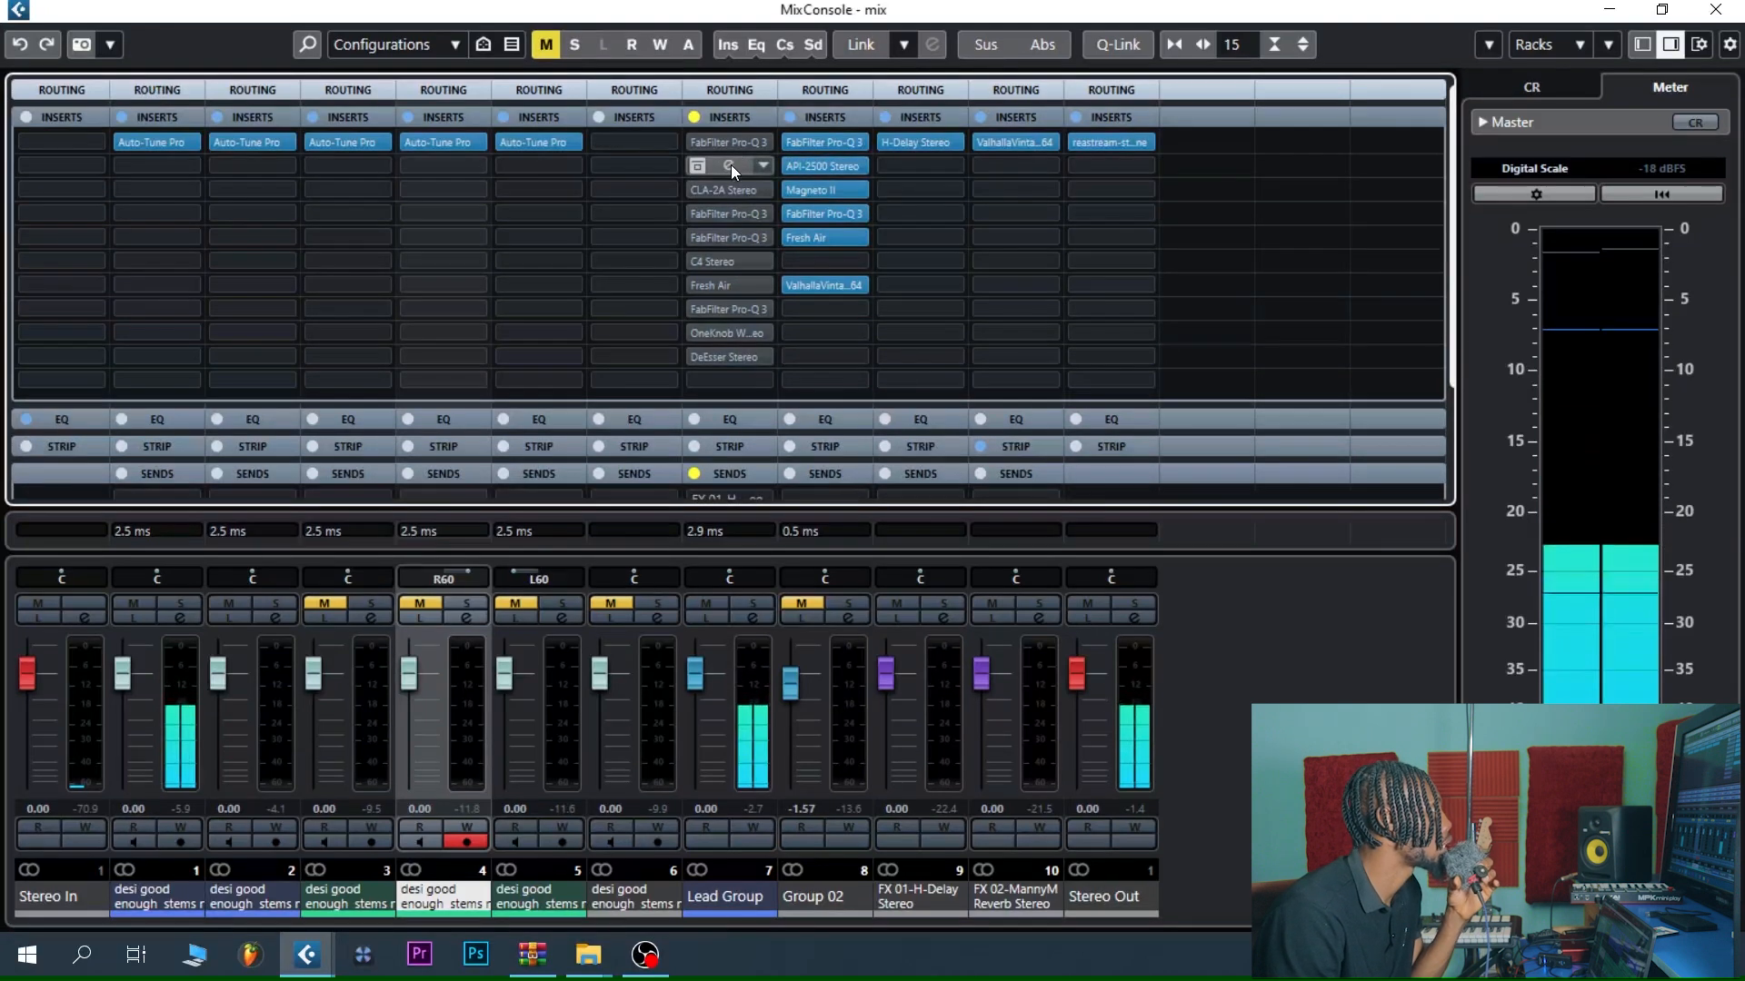
# Activate the Lead Group's first FabFilter Pro-Q 3 insert and open its editor to inspect the low-cut band.
pyautogui.click(695, 138)
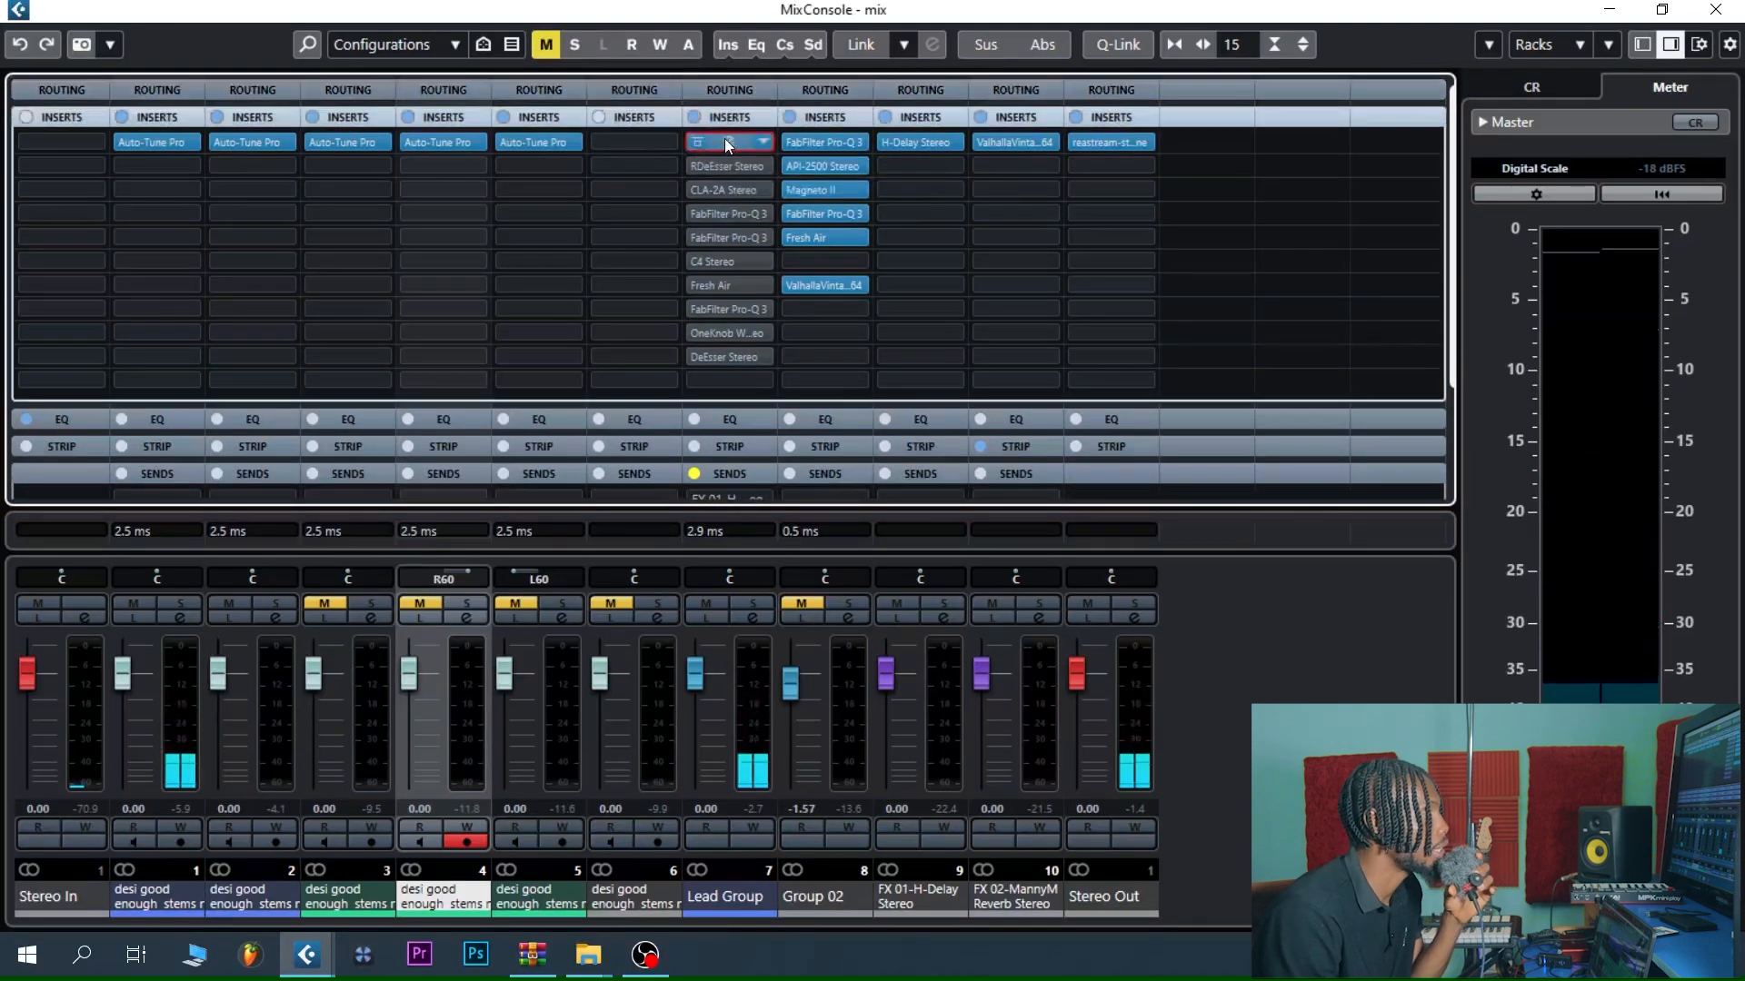
pyautogui.click(726, 142)
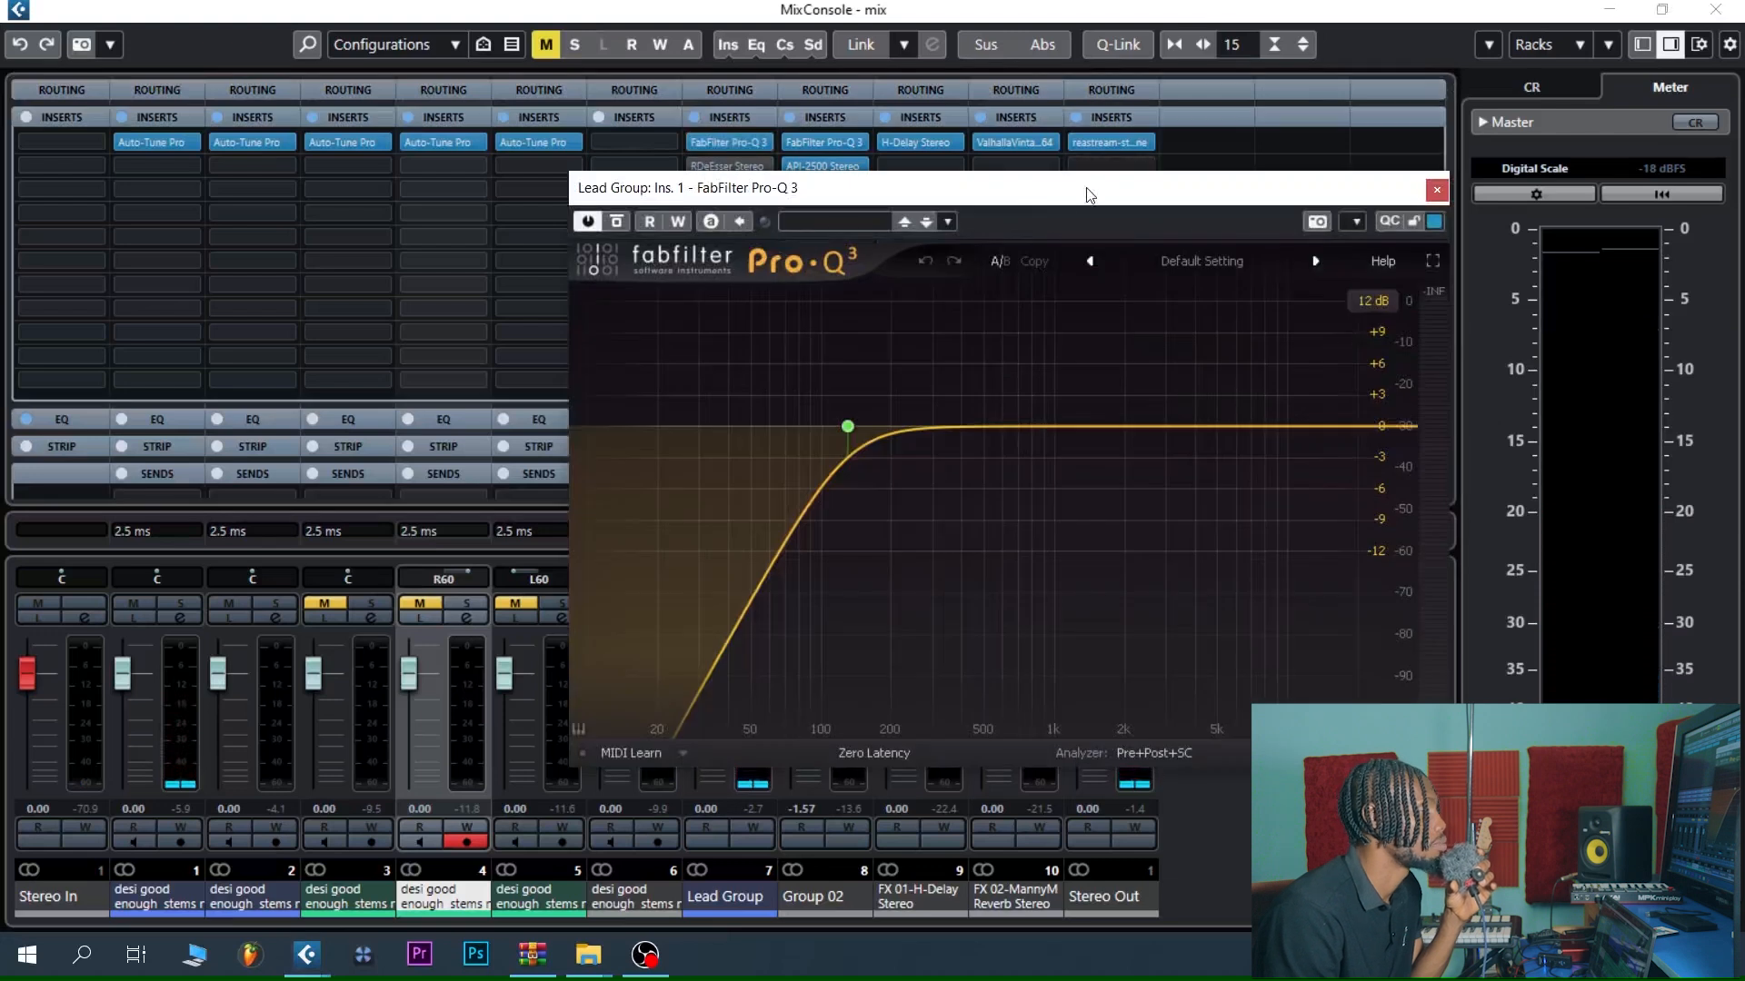
pyautogui.moveTo(1087, 192); pyautogui.dragTo(1073, 196)
pyautogui.moveTo(831, 426)
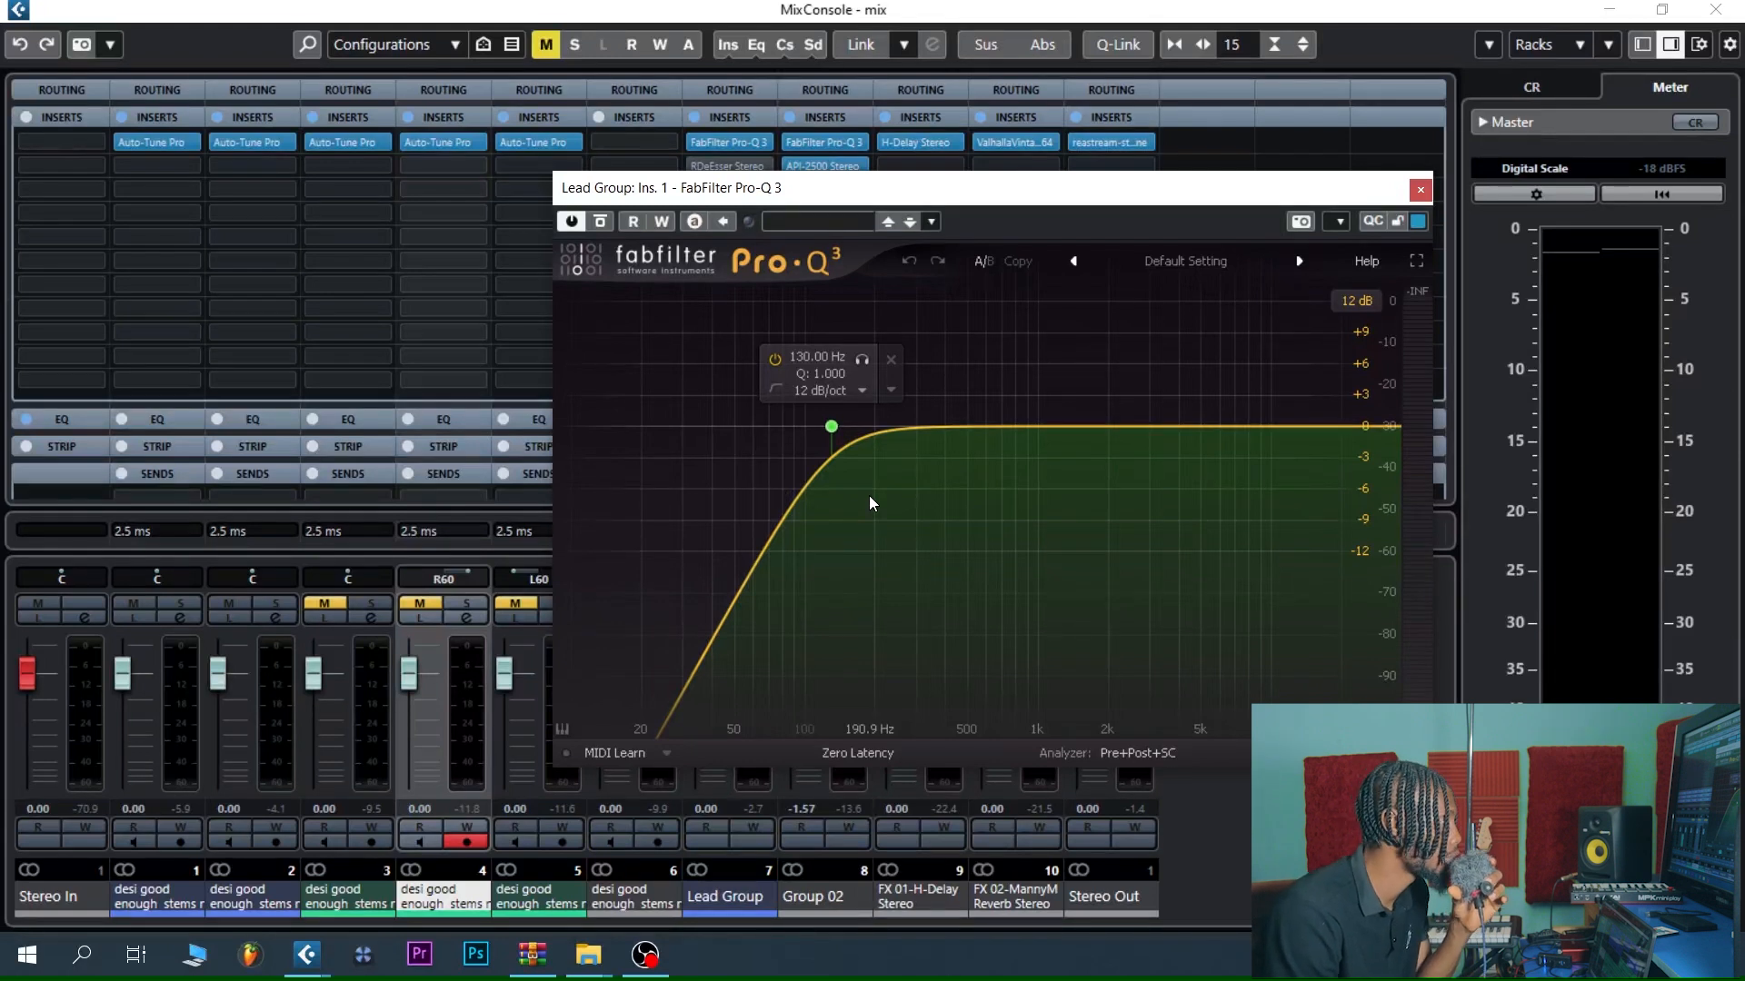
# Play the lead vocal through the low-cut EQ while watching its spectrum, and close the EQ editor.
pyautogui.press('space')
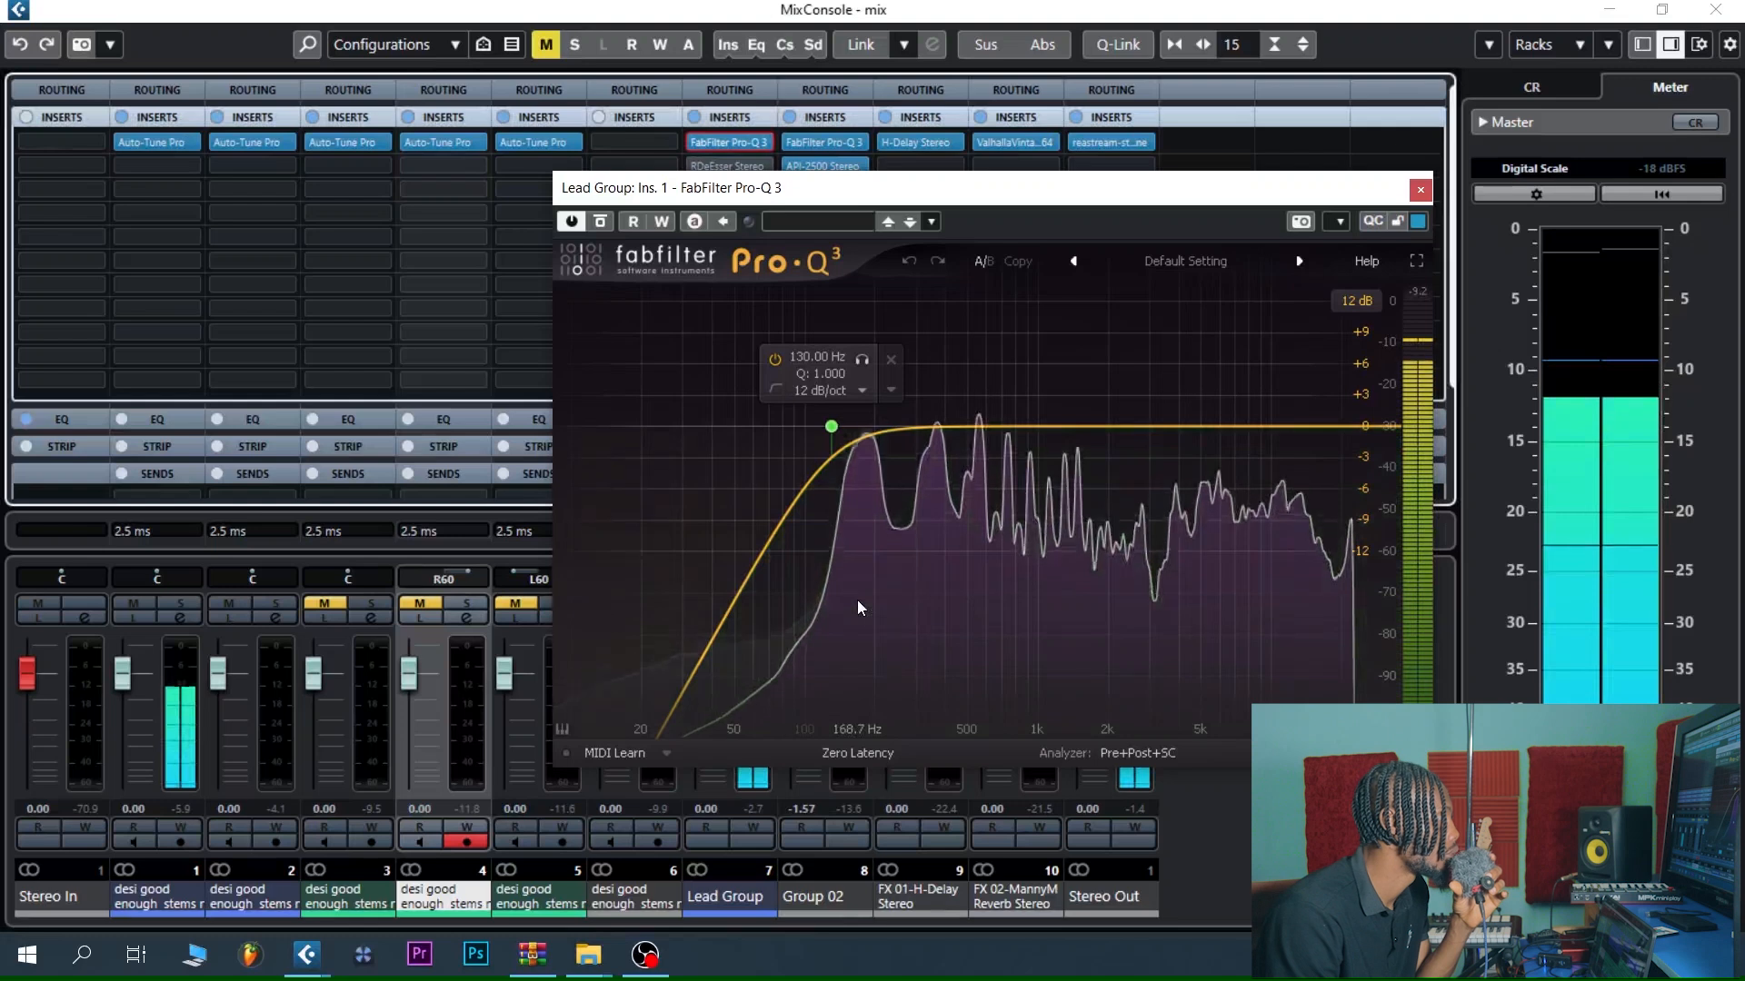
pyautogui.click(858, 600)
pyautogui.press('space')
pyautogui.click(1101, 755)
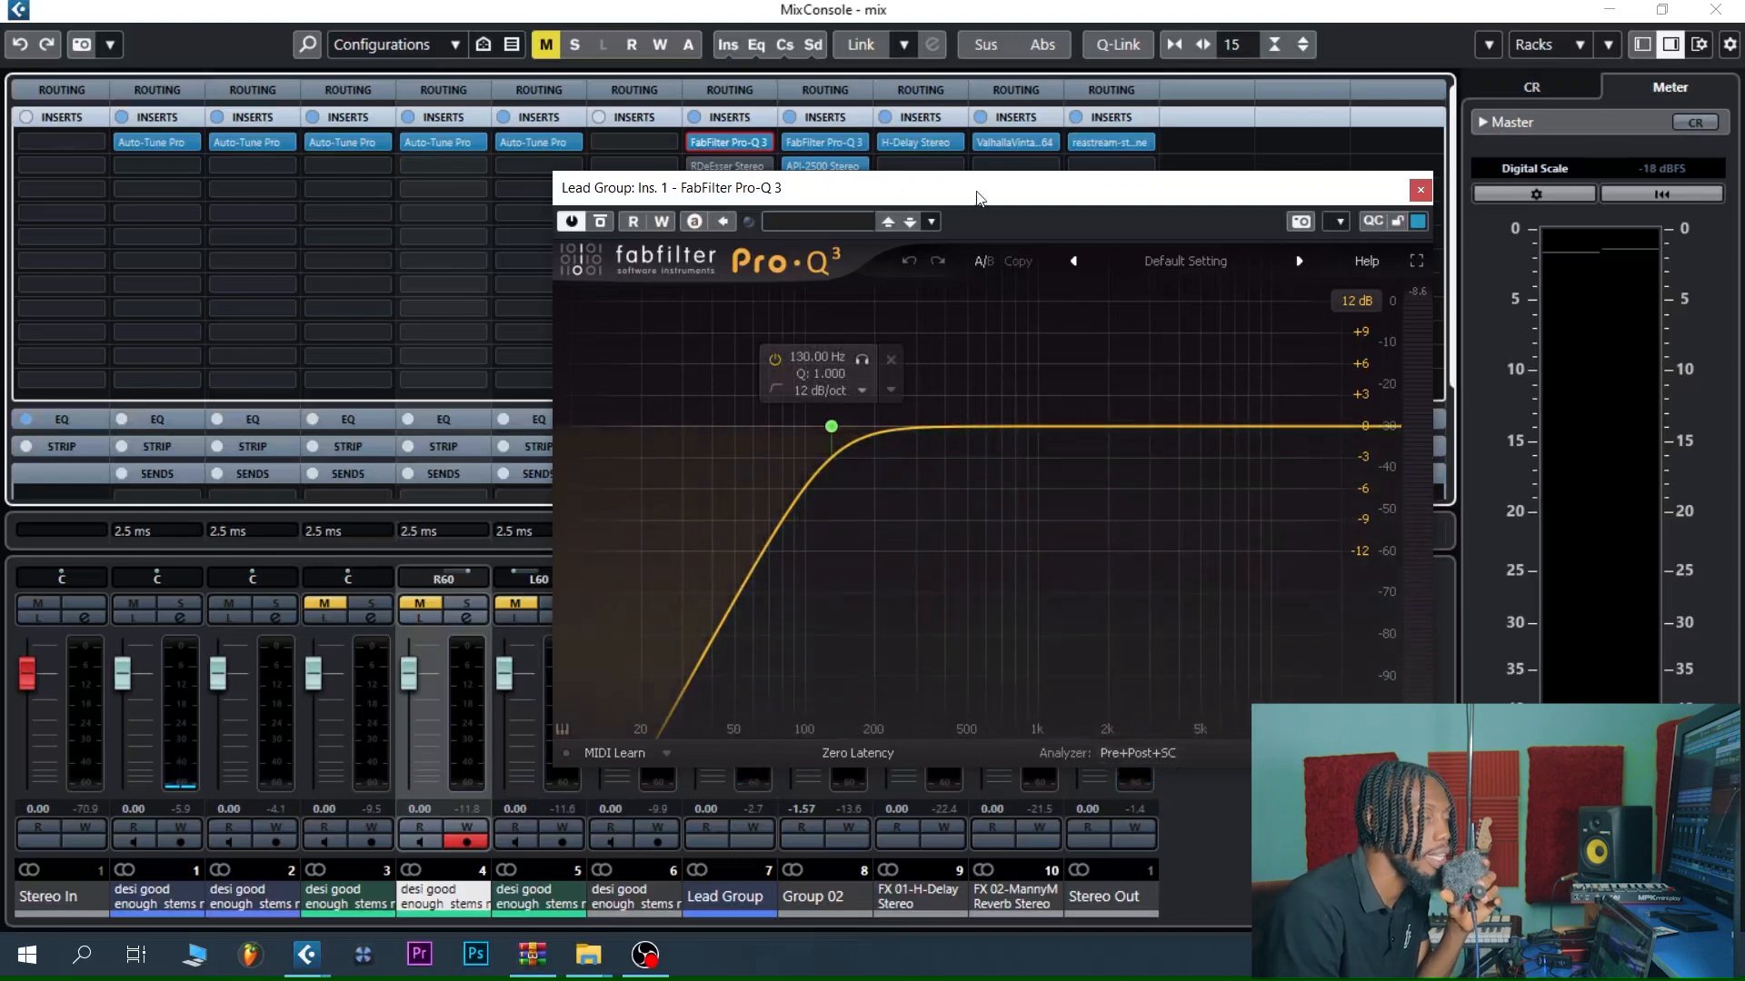
pyautogui.moveTo(977, 196); pyautogui.dragTo(987, 188)
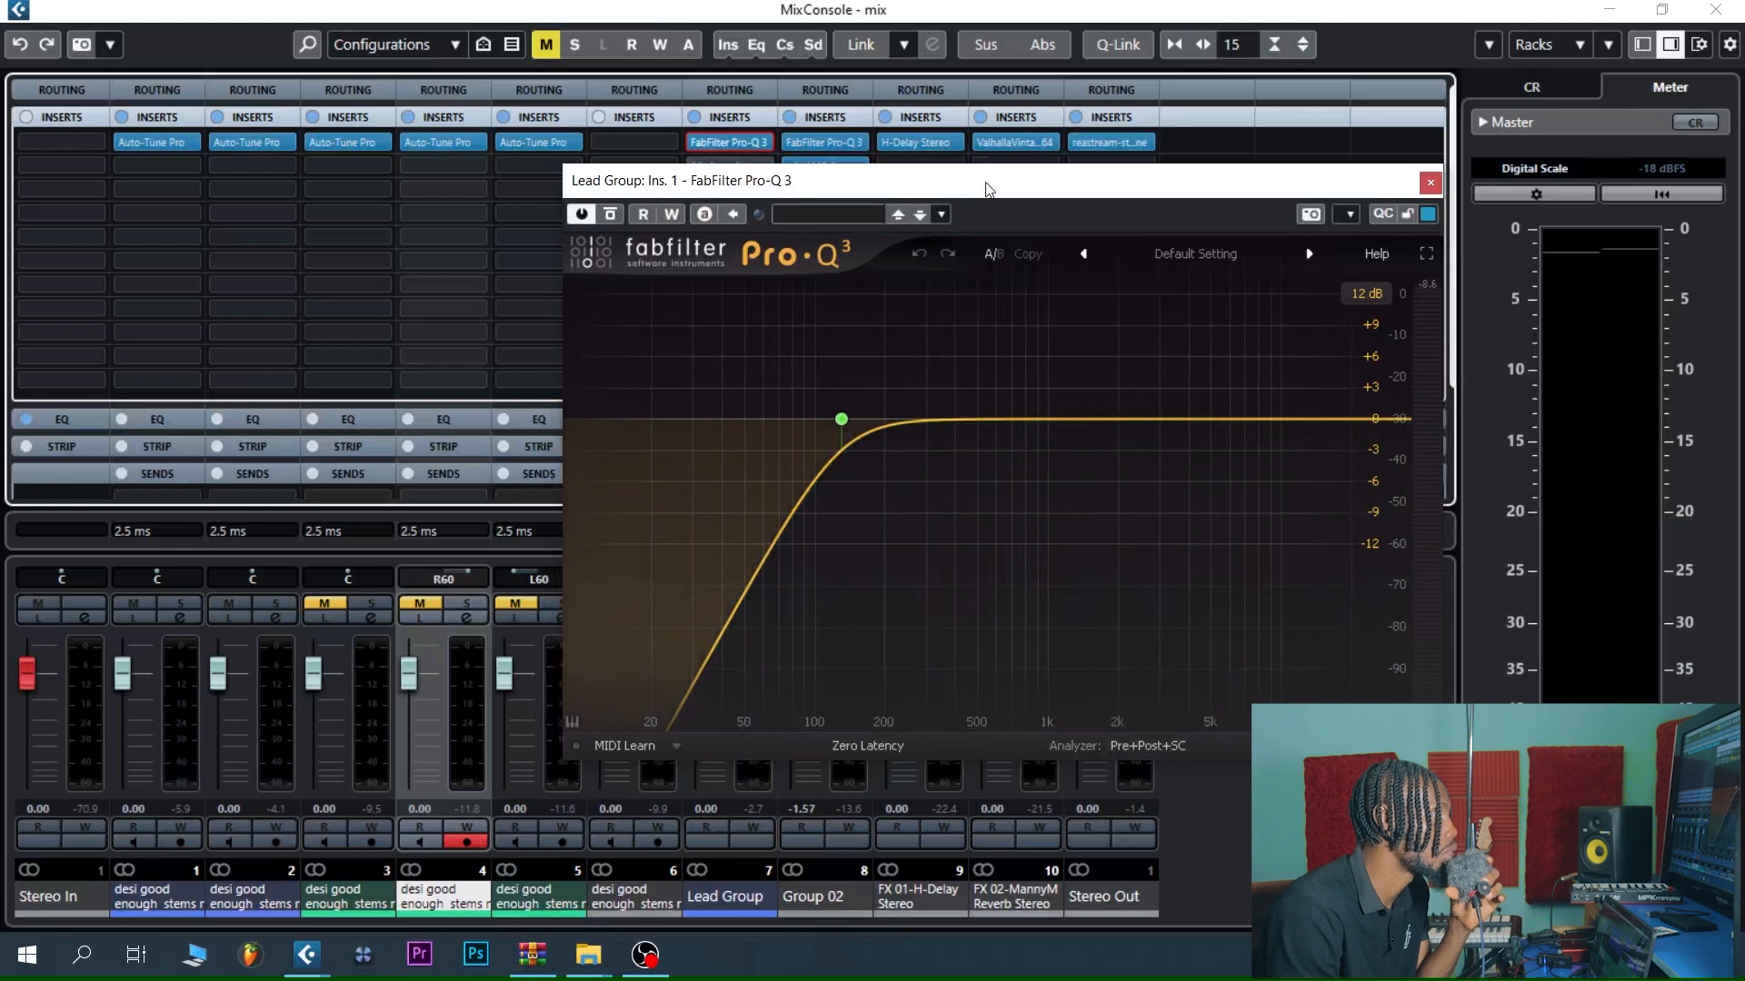
pyautogui.press('space')
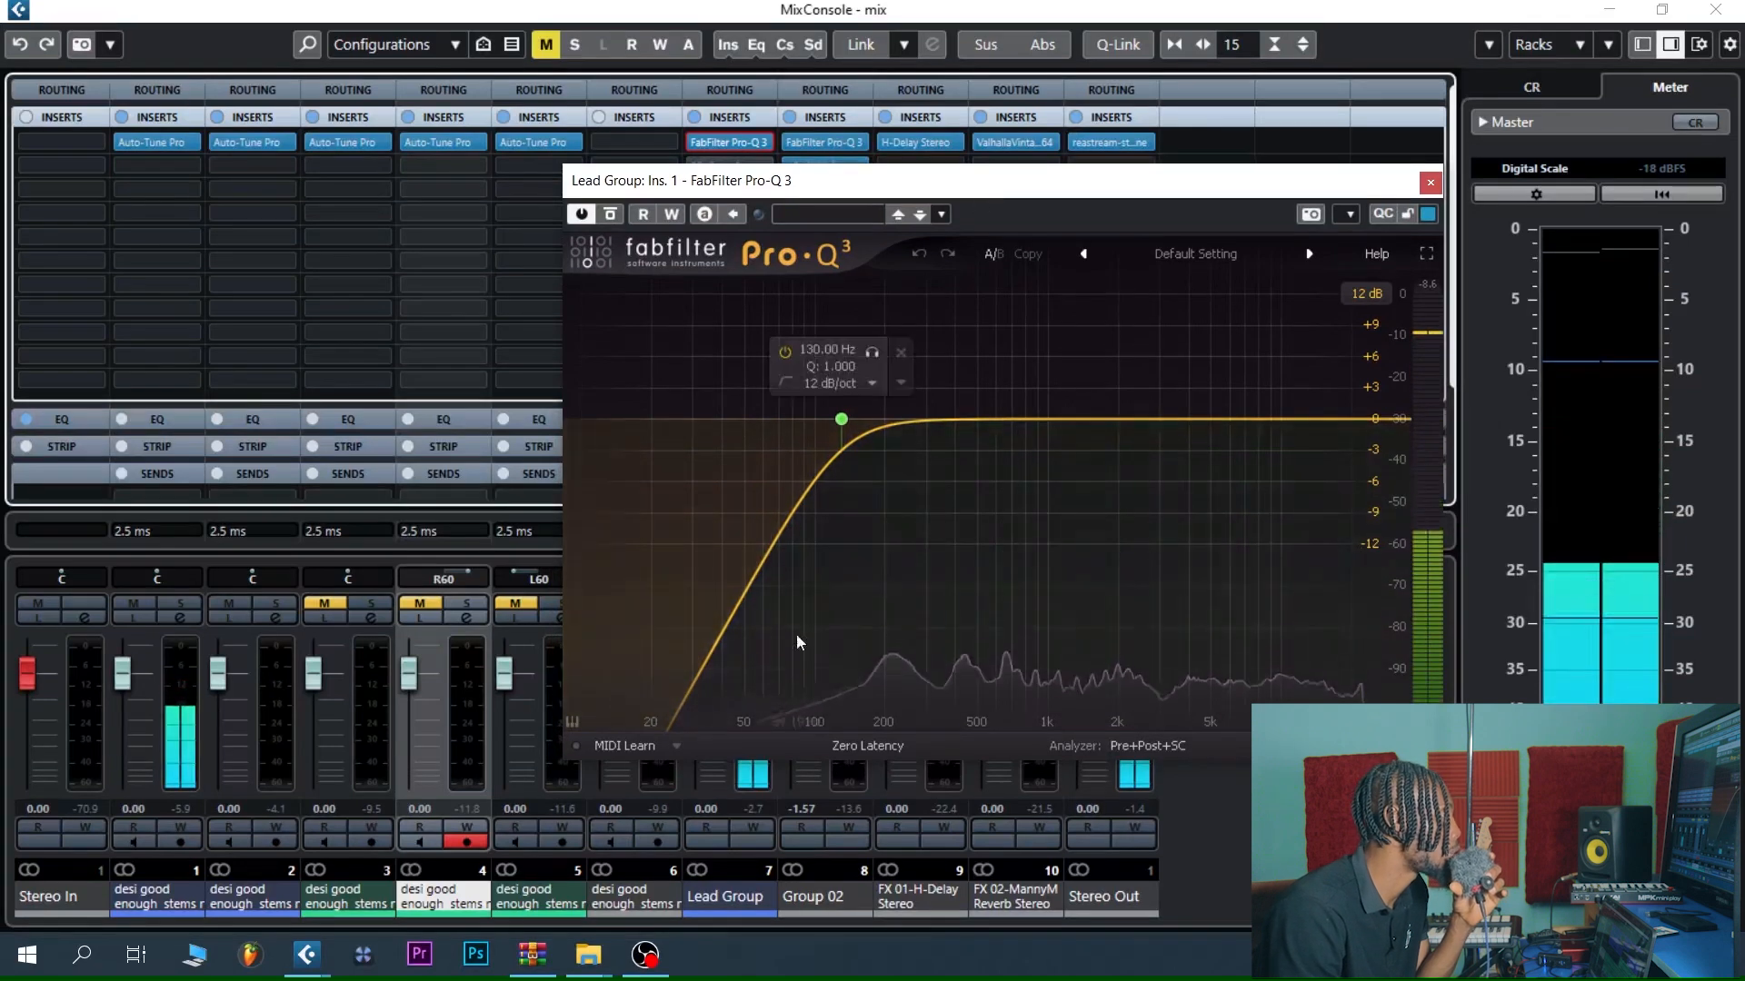
pyautogui.press('space')
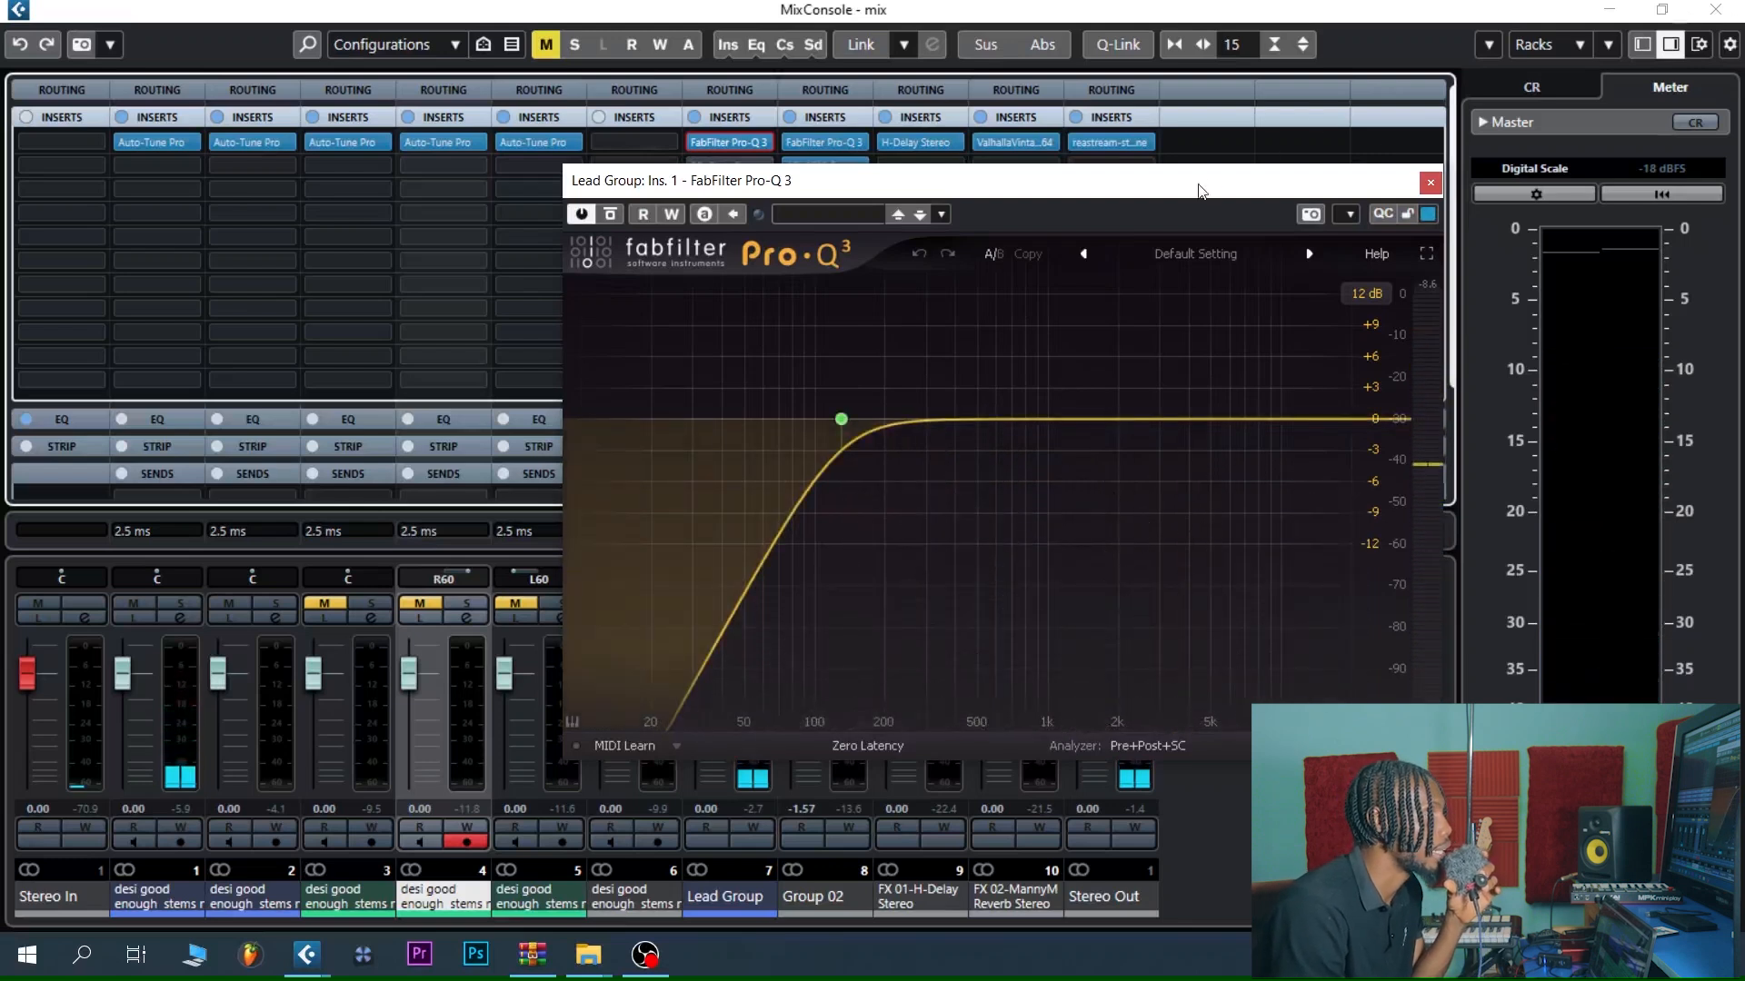
pyautogui.click(1431, 184)
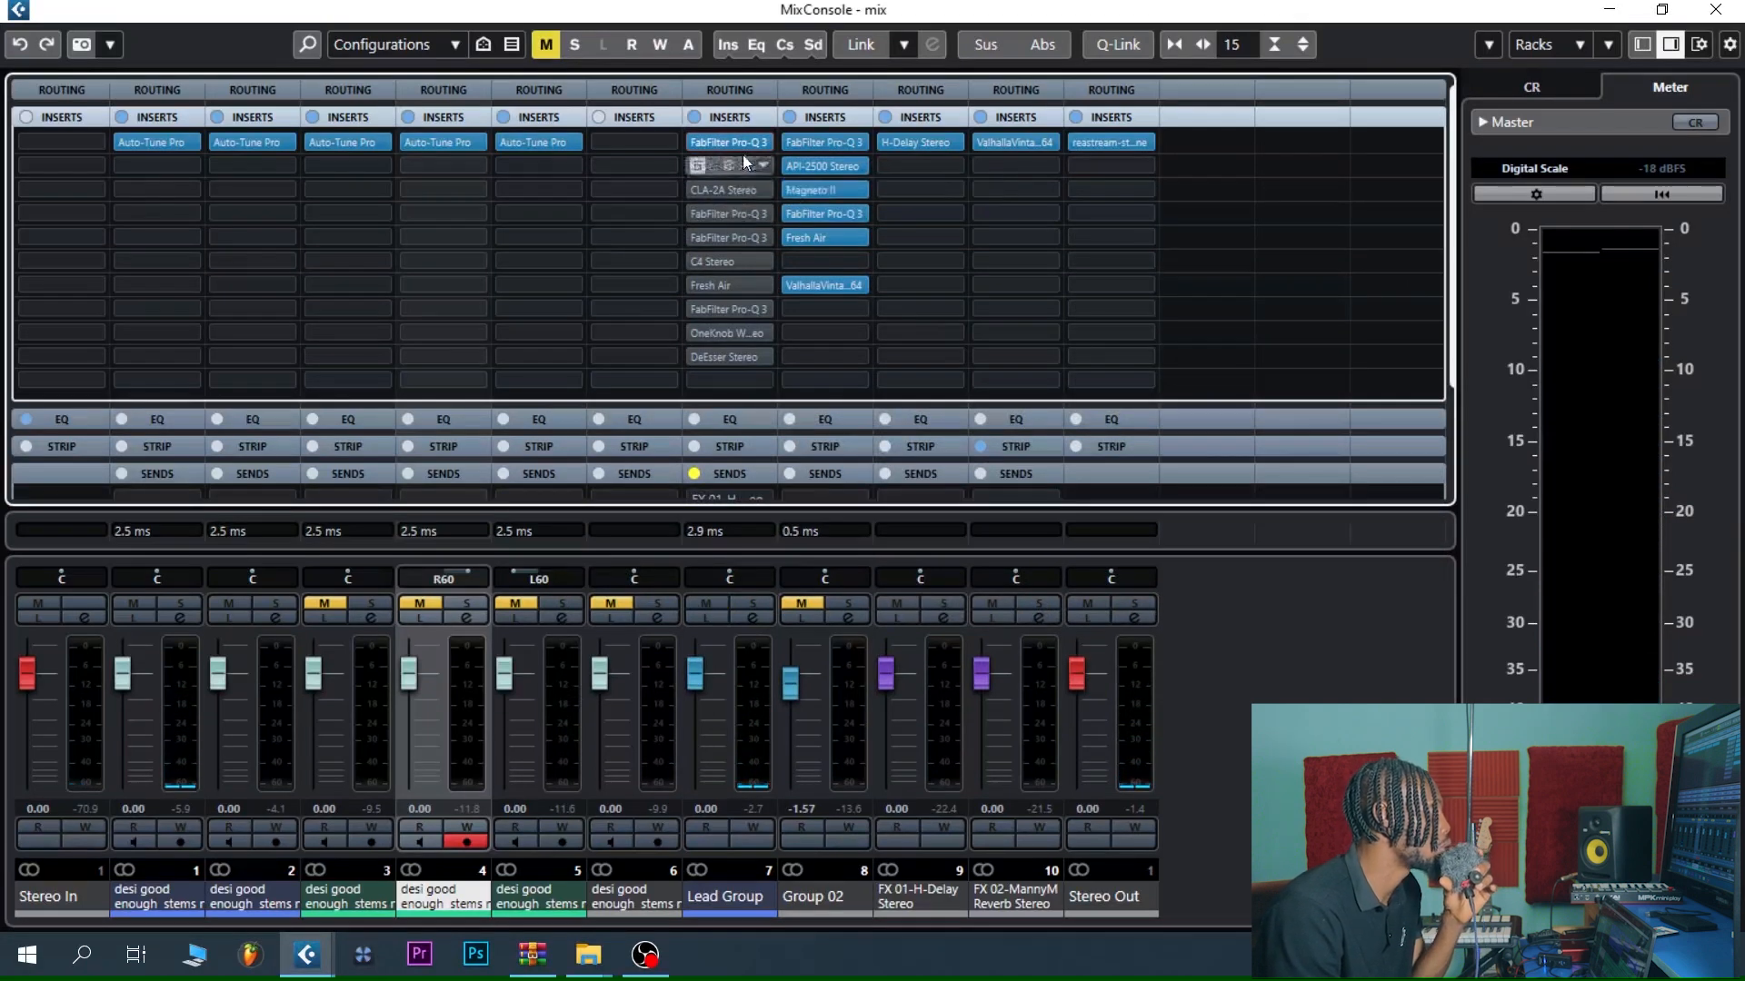
# Take the Lead Group's RDeEsser insert off bypass, play the vocal through it and close its editor.
pyautogui.click(729, 167)
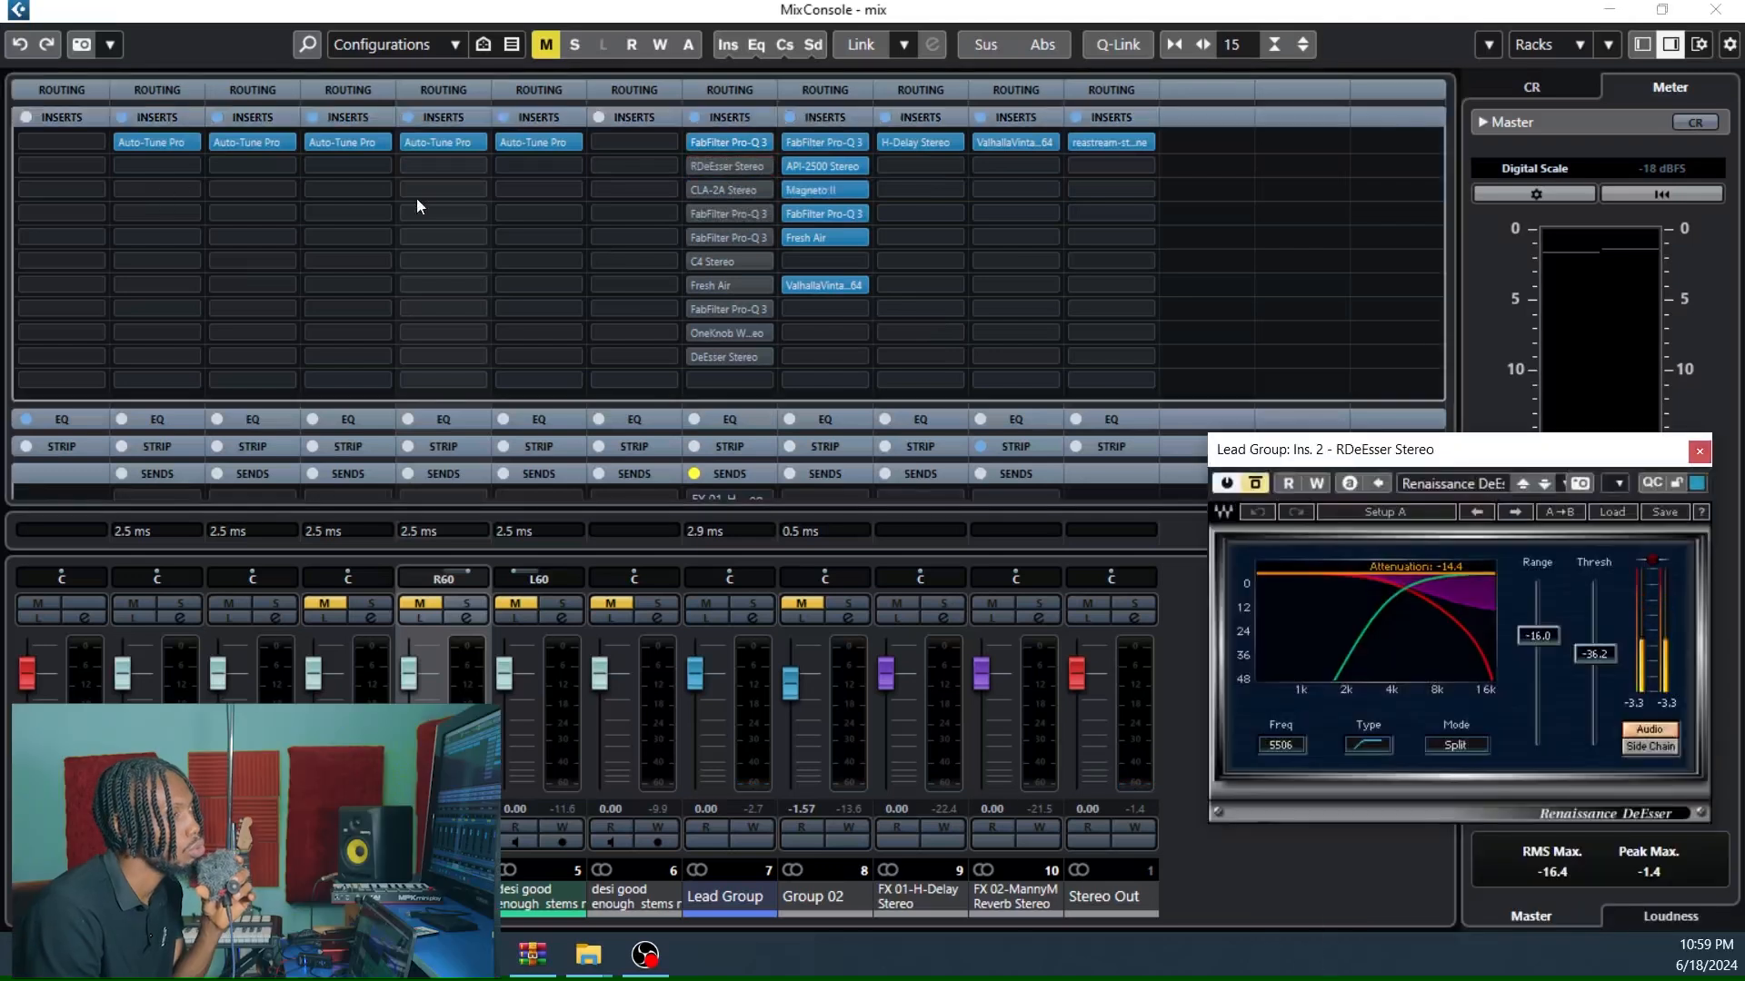
pyautogui.moveTo(1448, 457); pyautogui.dragTo(1399, 448)
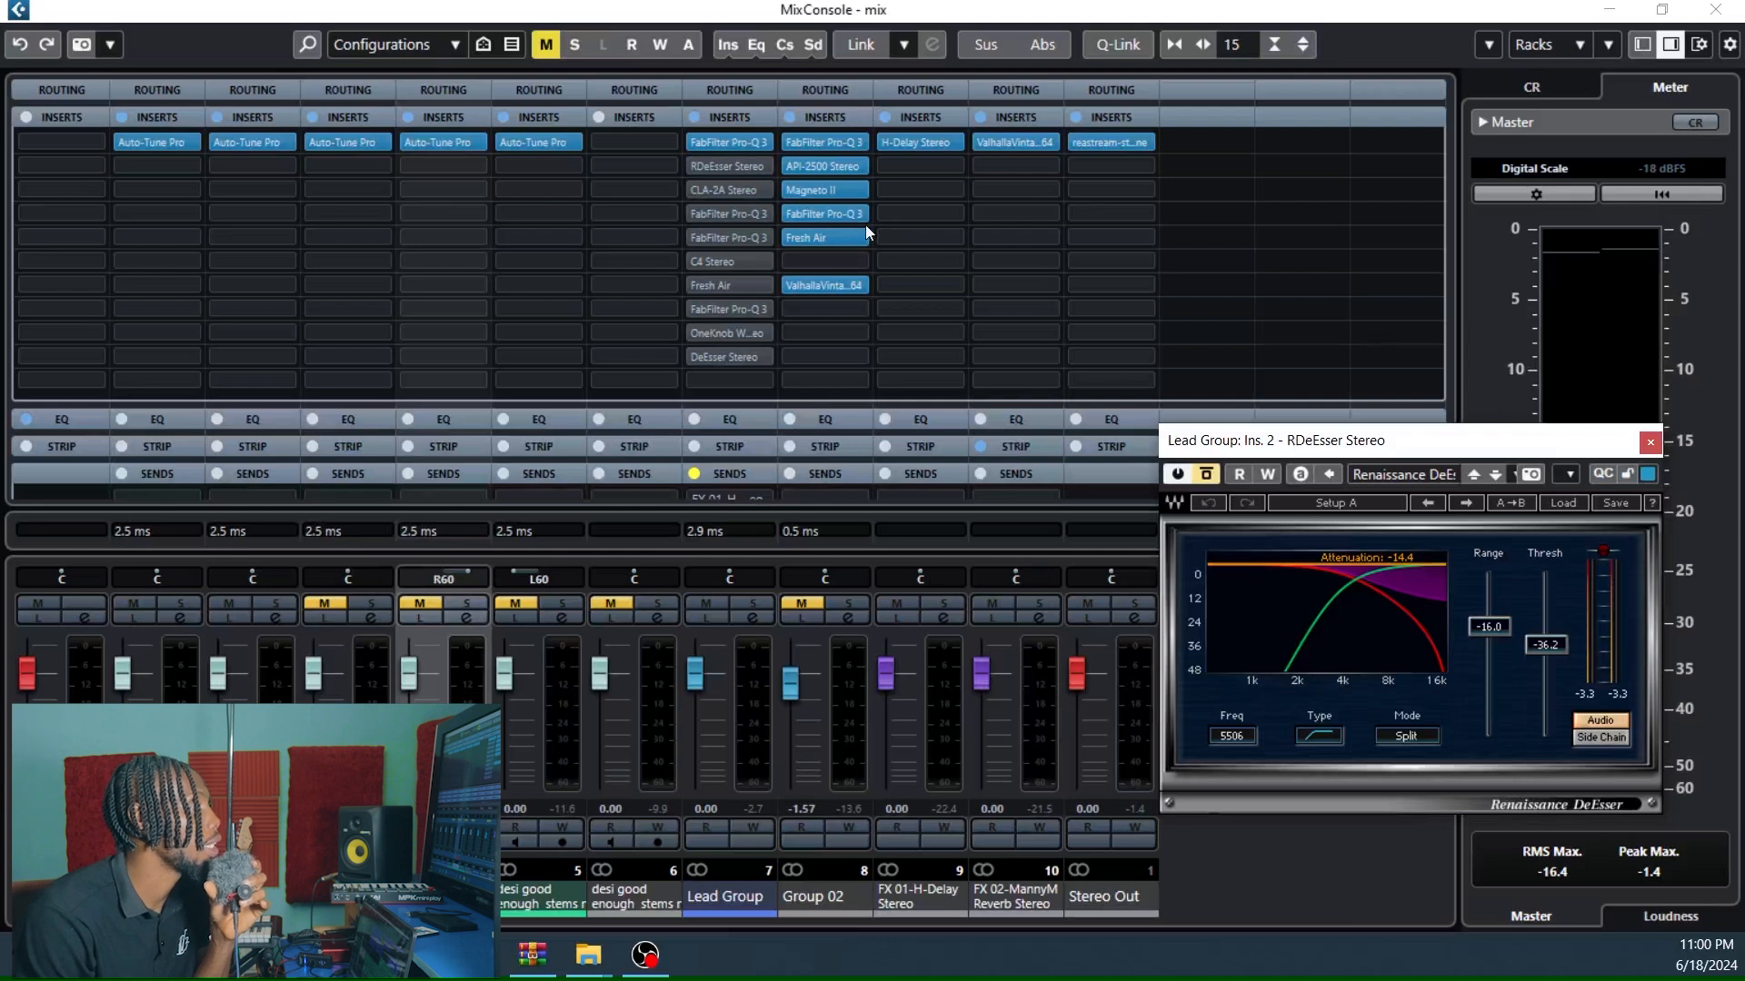
pyautogui.click(1213, 473)
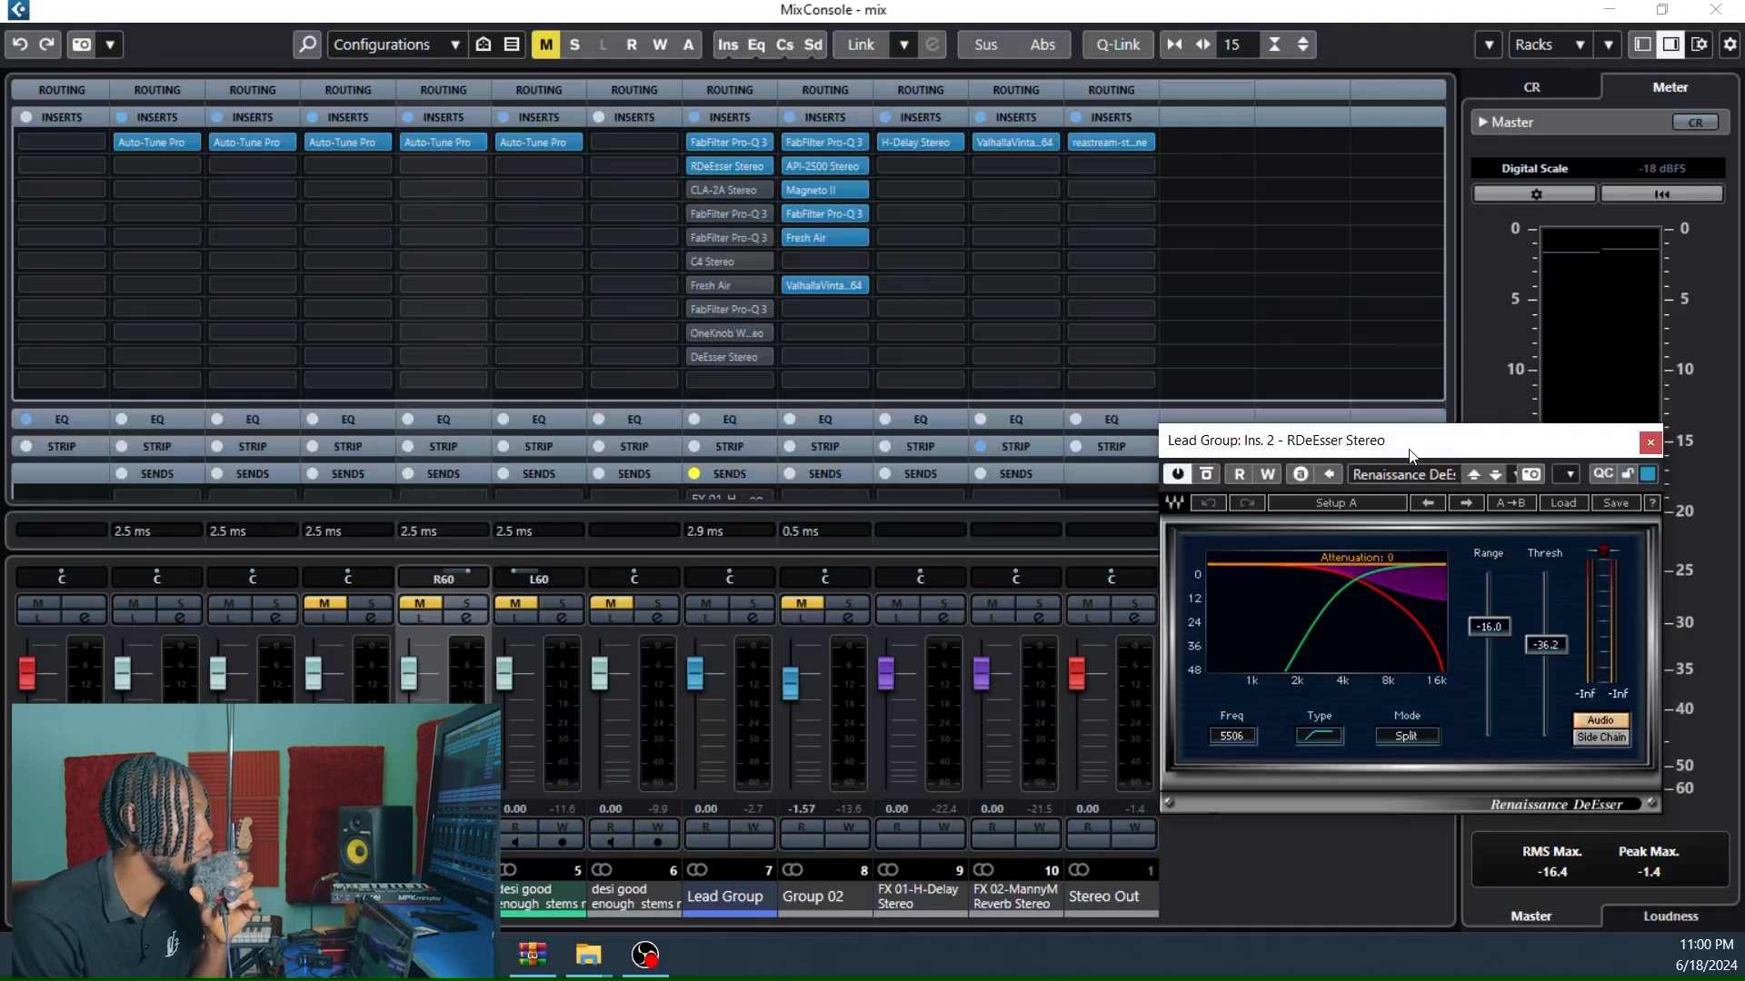
pyautogui.press('space')
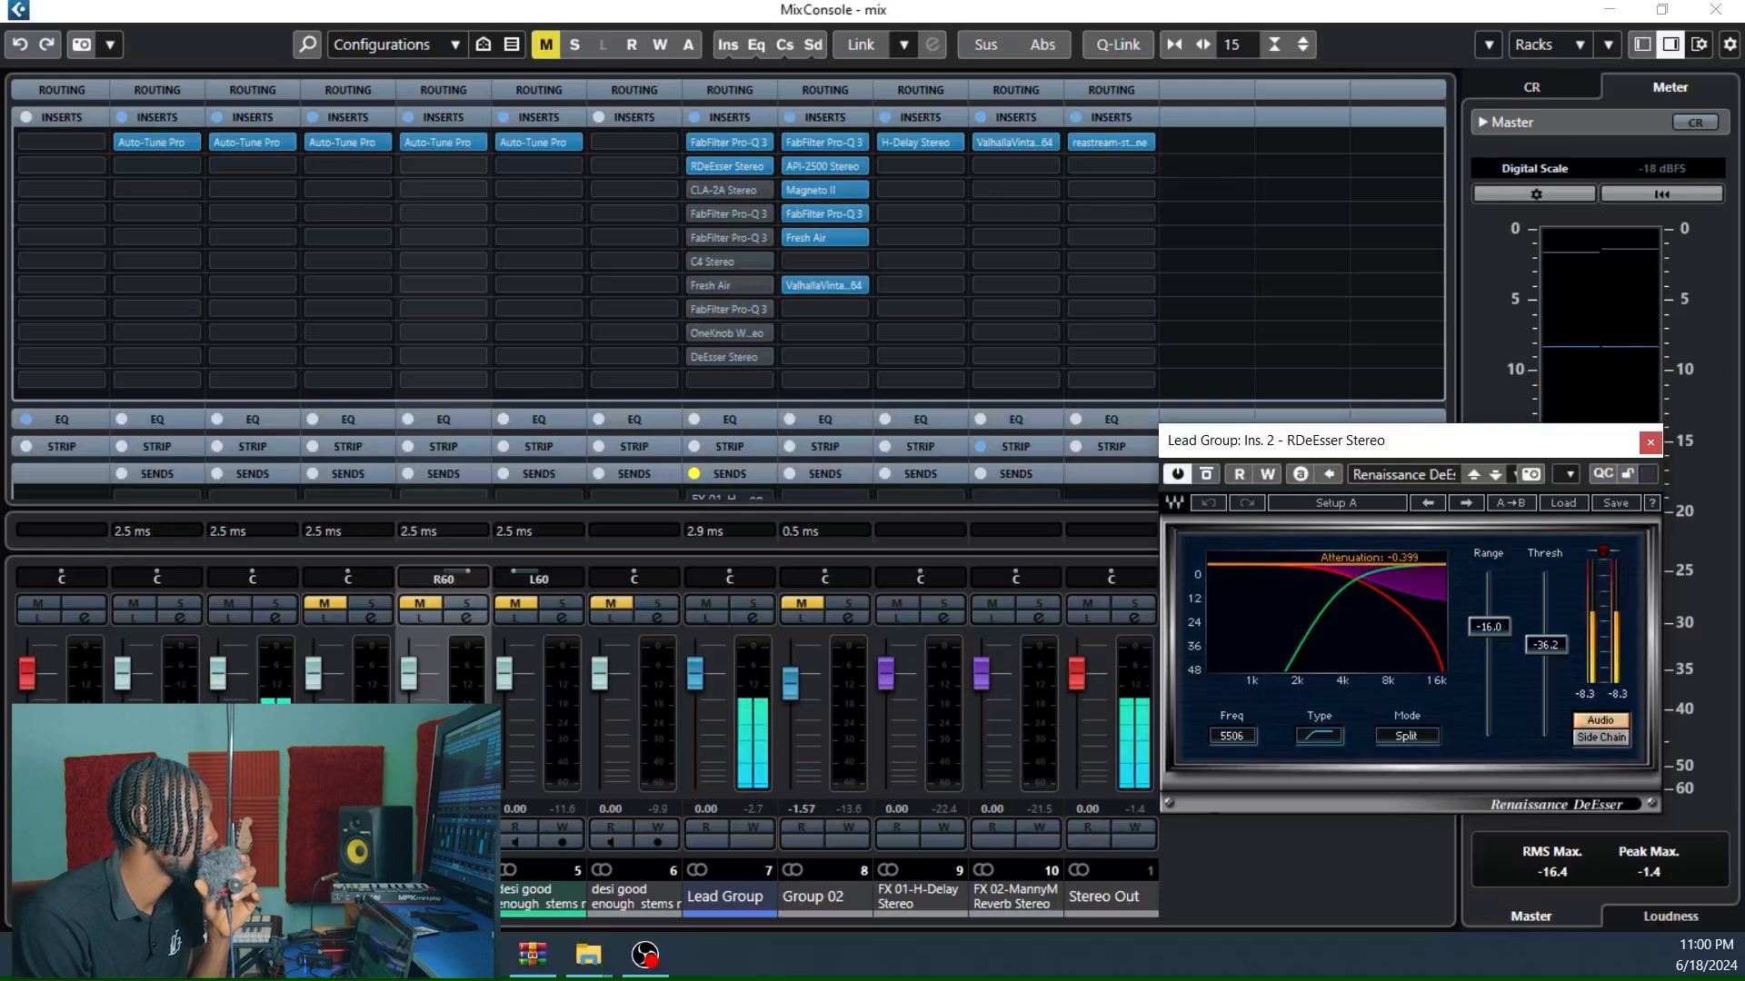
pyautogui.press('space')
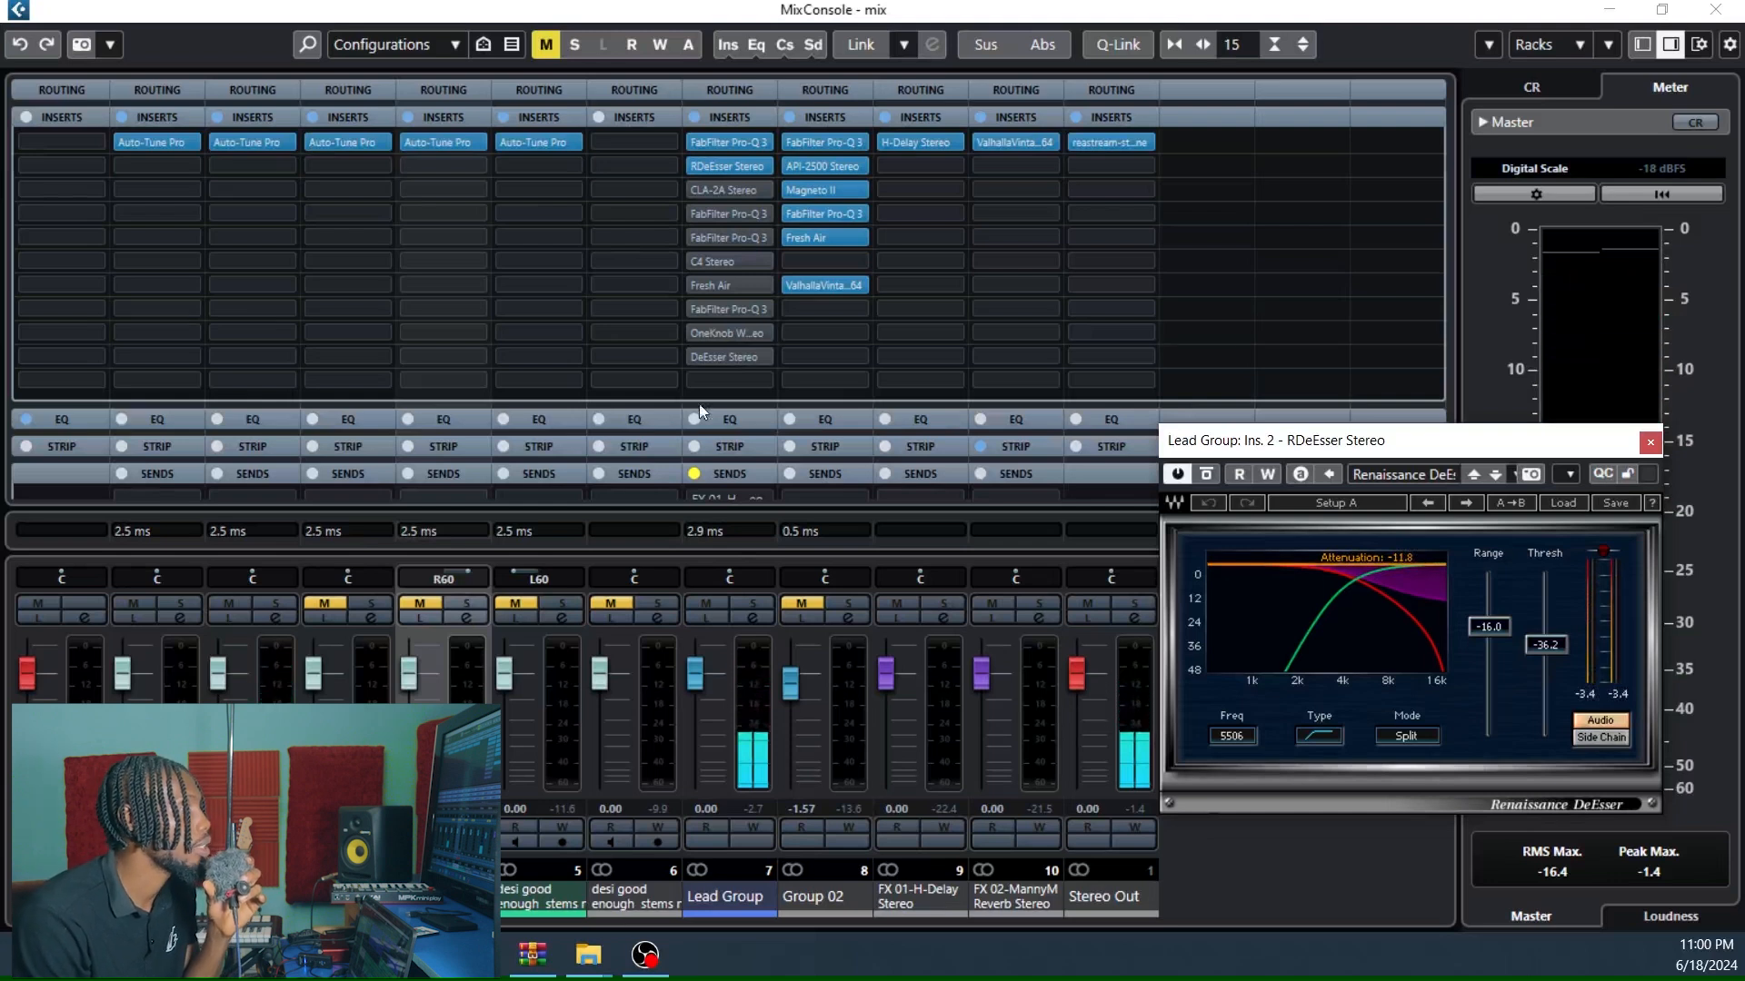
pyautogui.click(1649, 443)
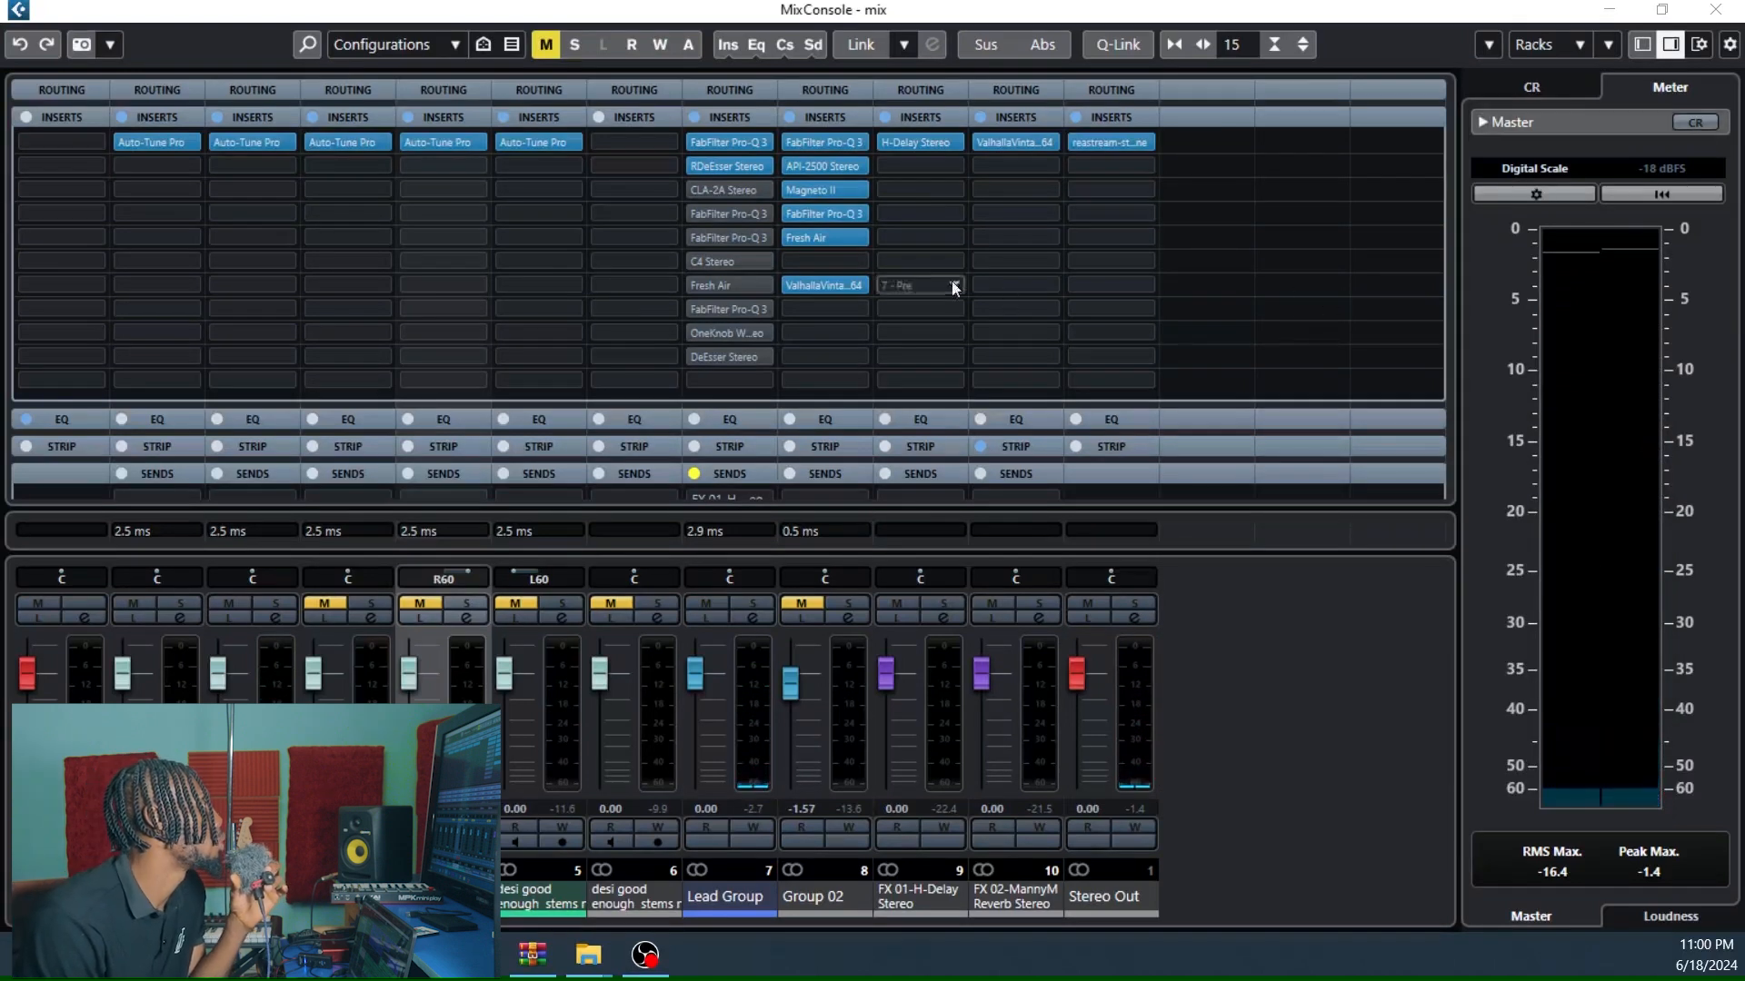
# Activate the Lead Group's CLA-2A compressor, open its editor and compare the playing vocal with the compressor bypassed and active.
pyautogui.click(692, 193)
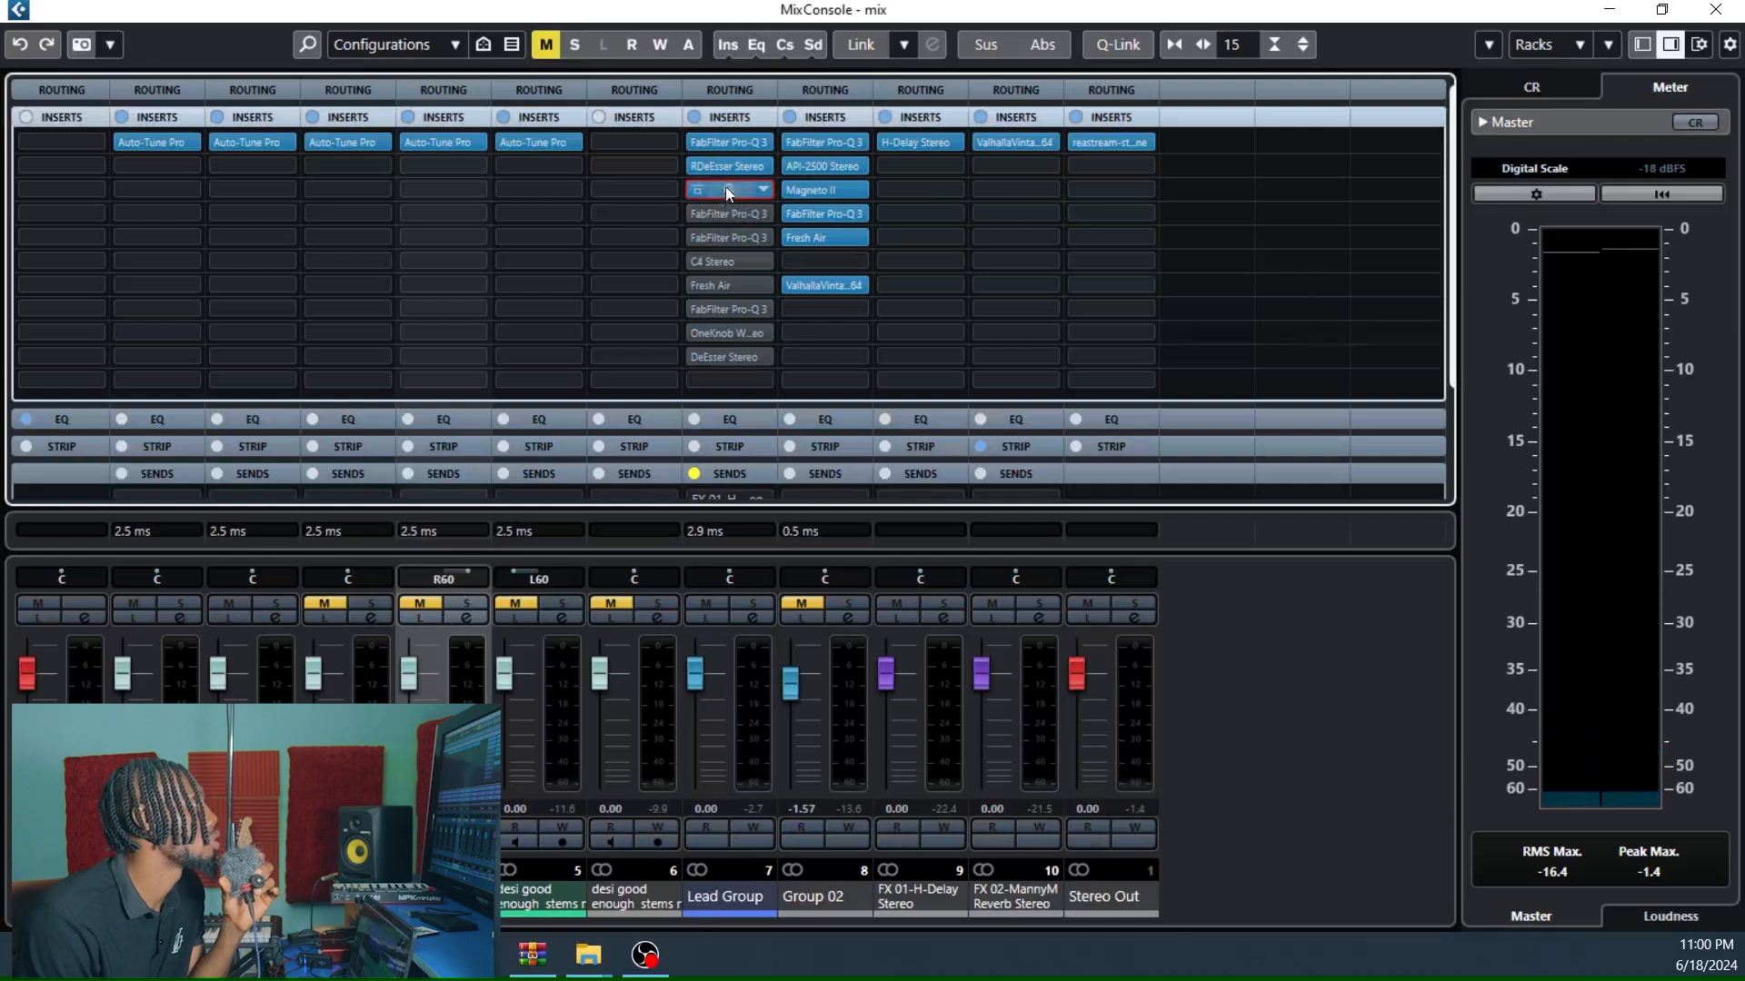
pyautogui.click(730, 189)
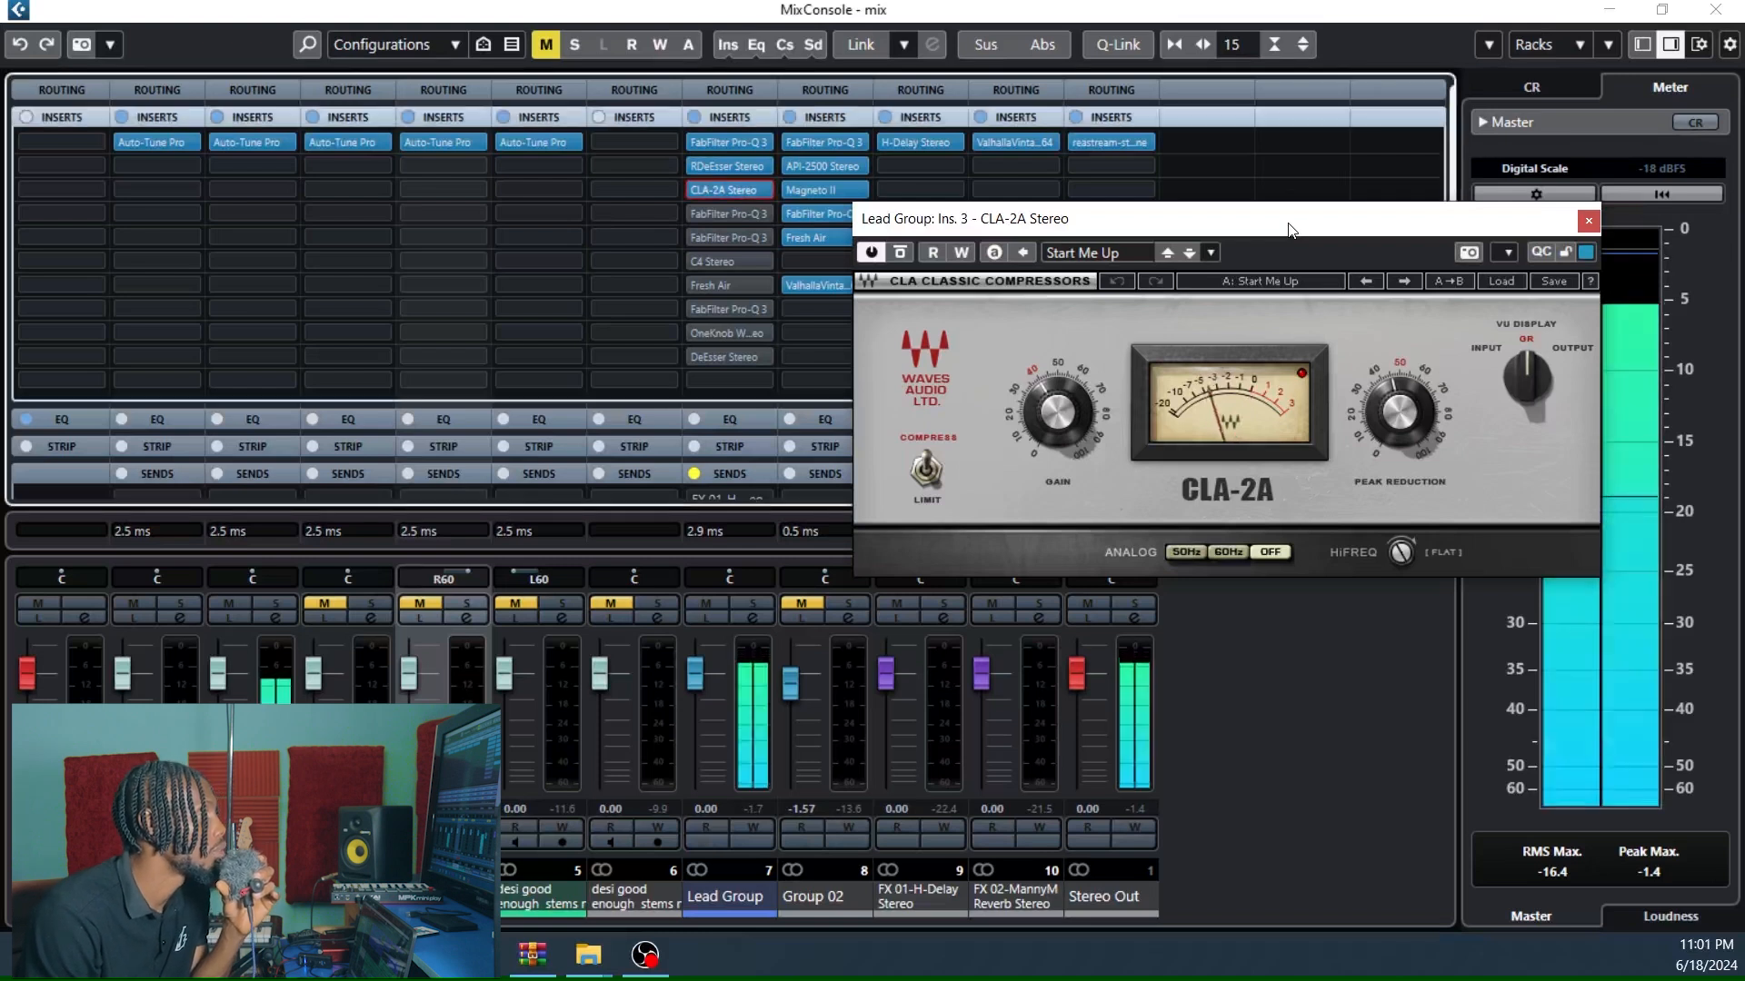
pyautogui.click(902, 259)
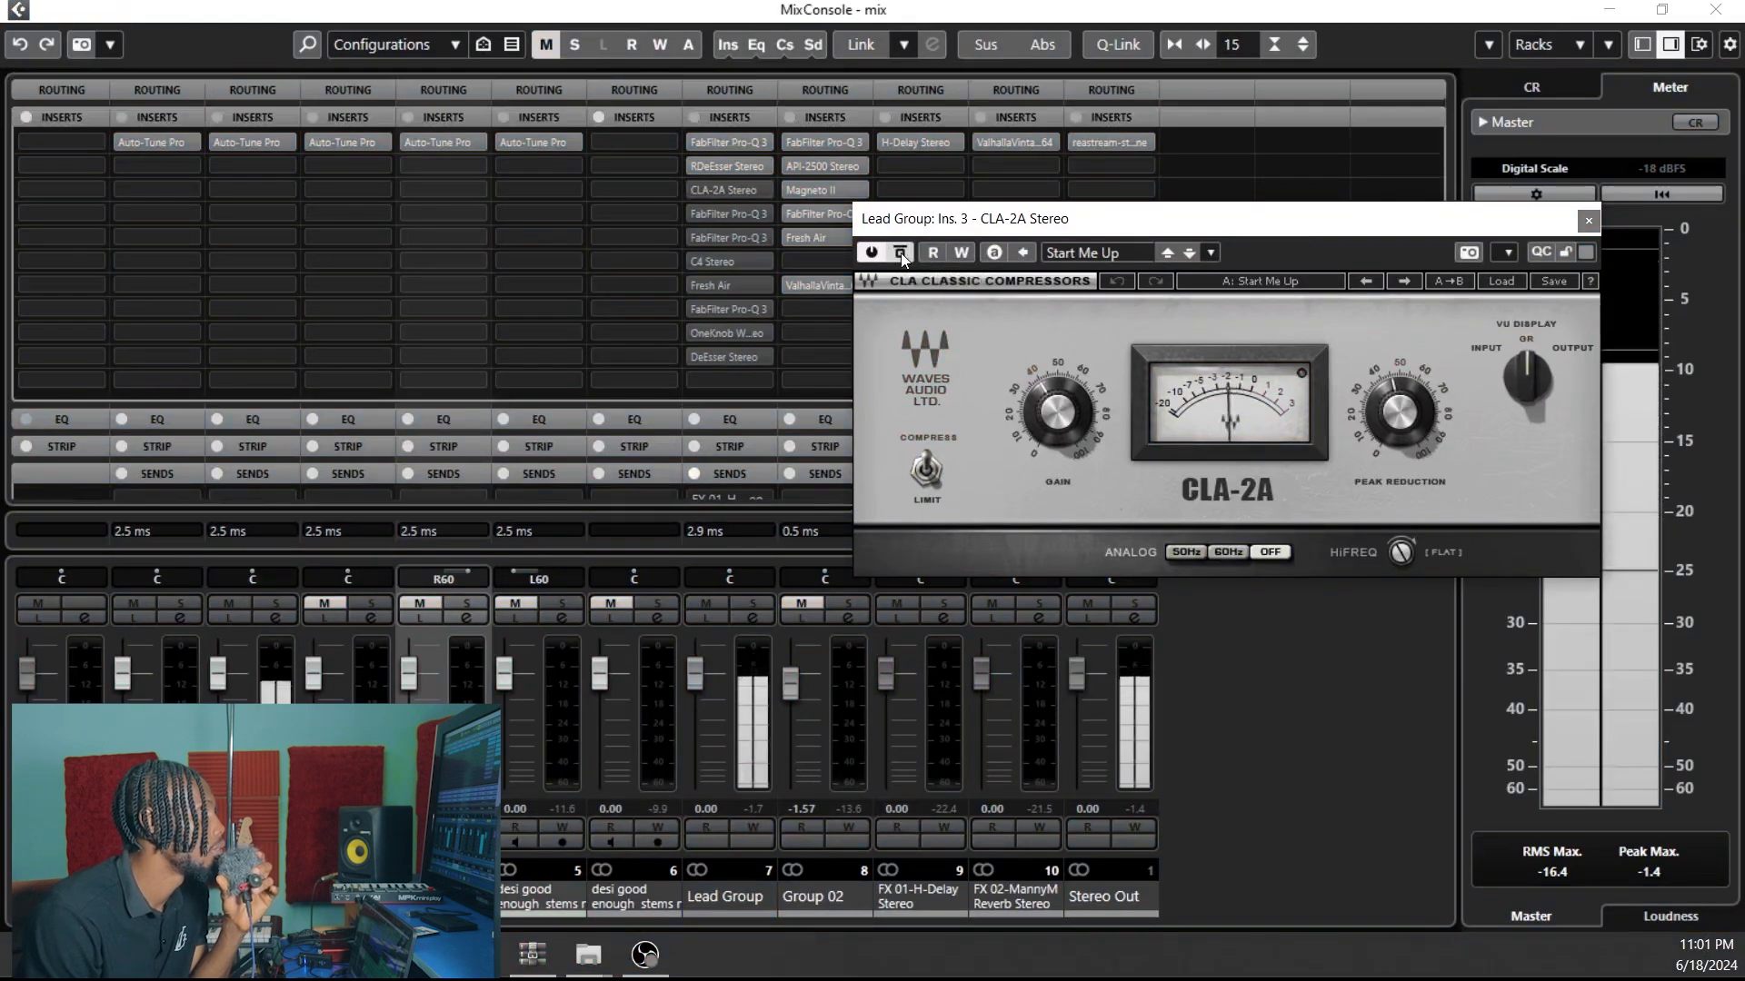
pyautogui.click(901, 259)
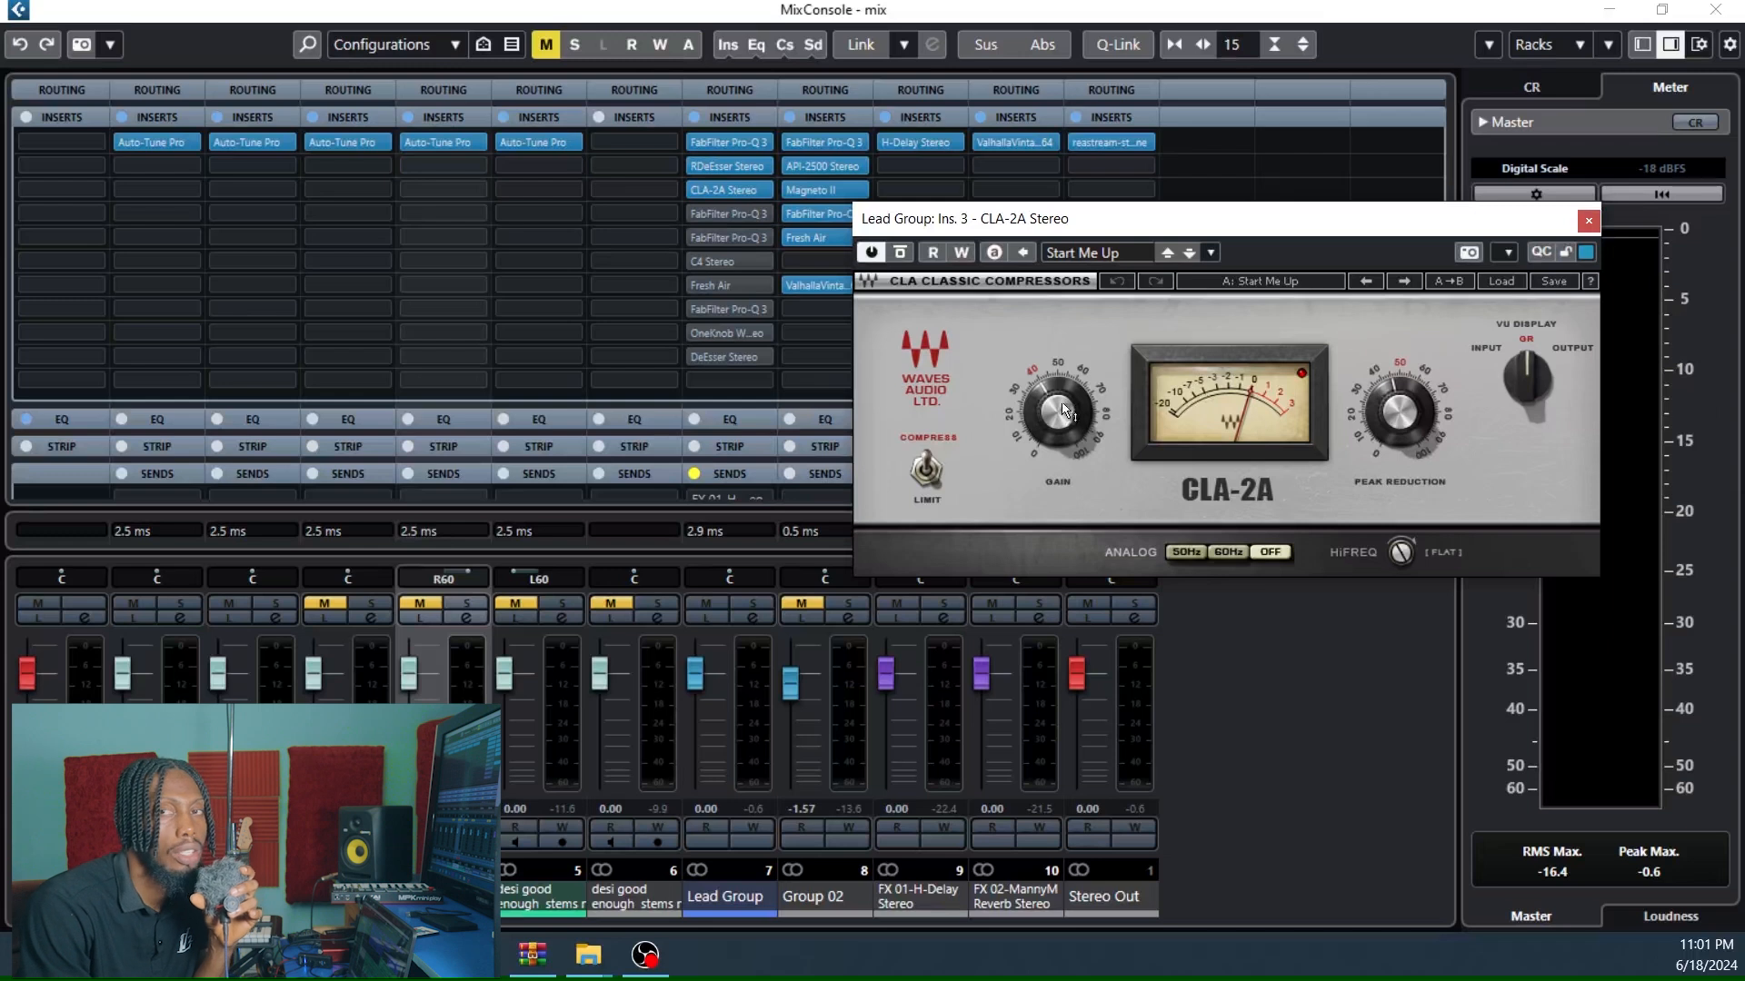
pyautogui.moveTo(1057, 385)
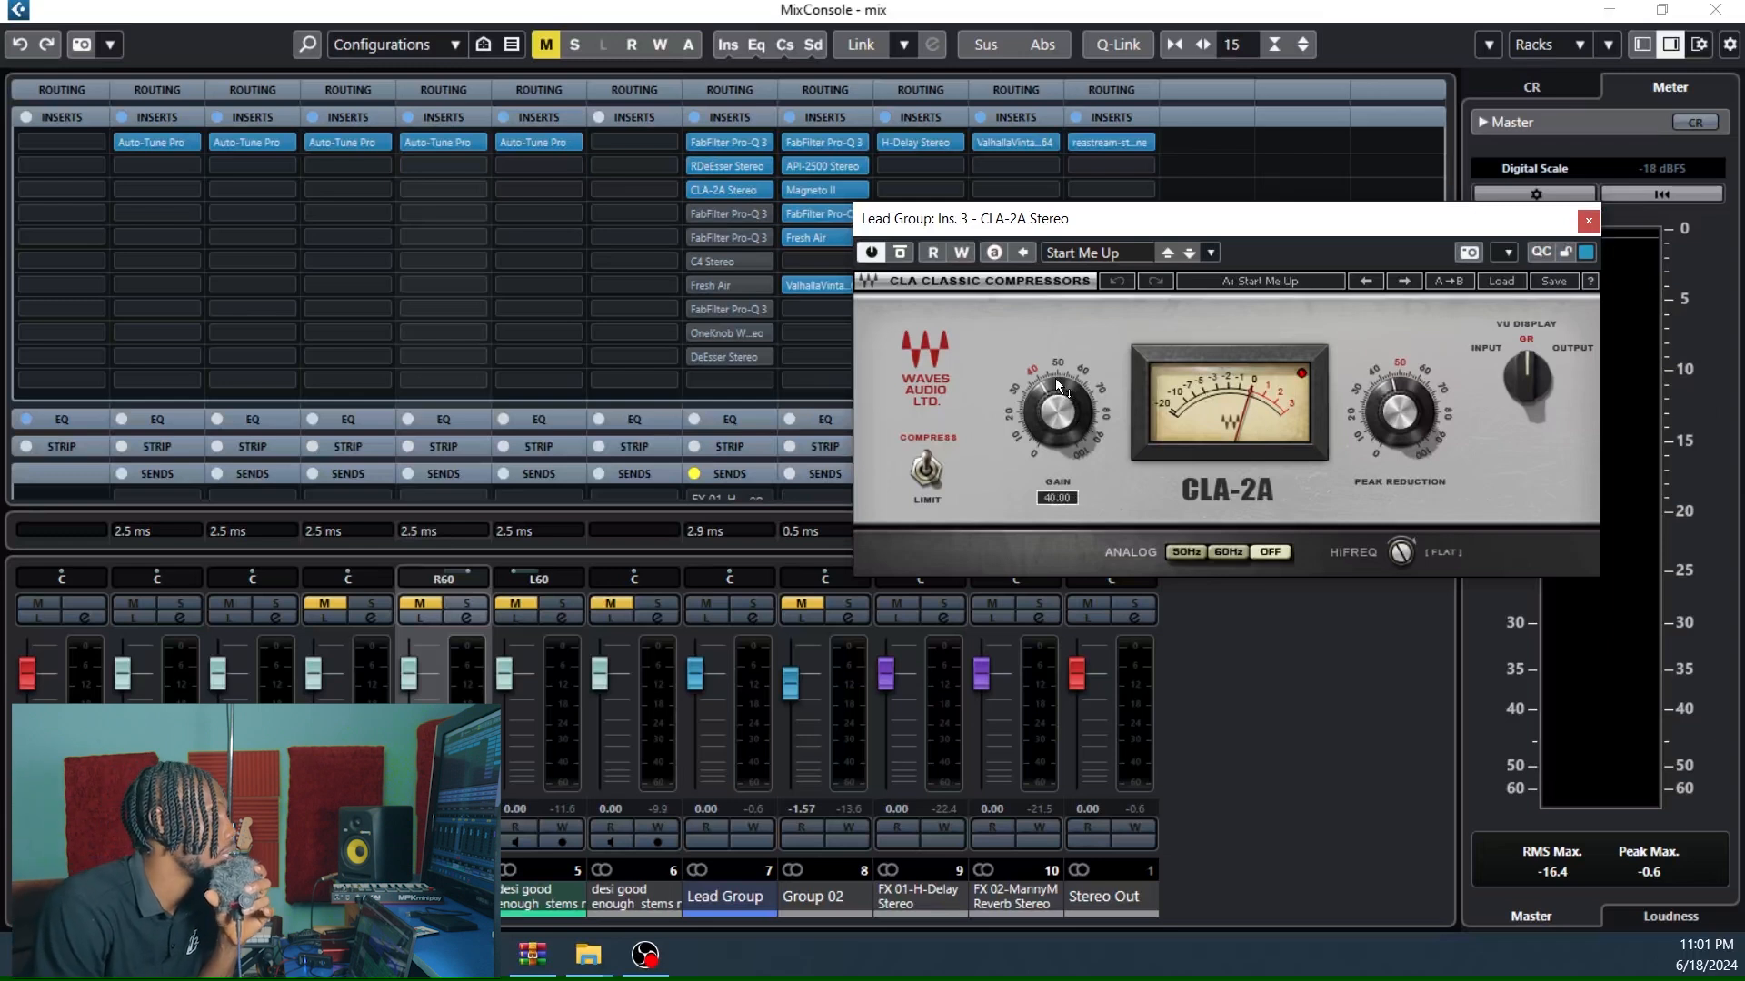
# Close the CLA-2A editor, then activate the Lead Group's FabFilter Pro-Q 3 in insert 4 and open its editor.
pyautogui.click(1588, 223)
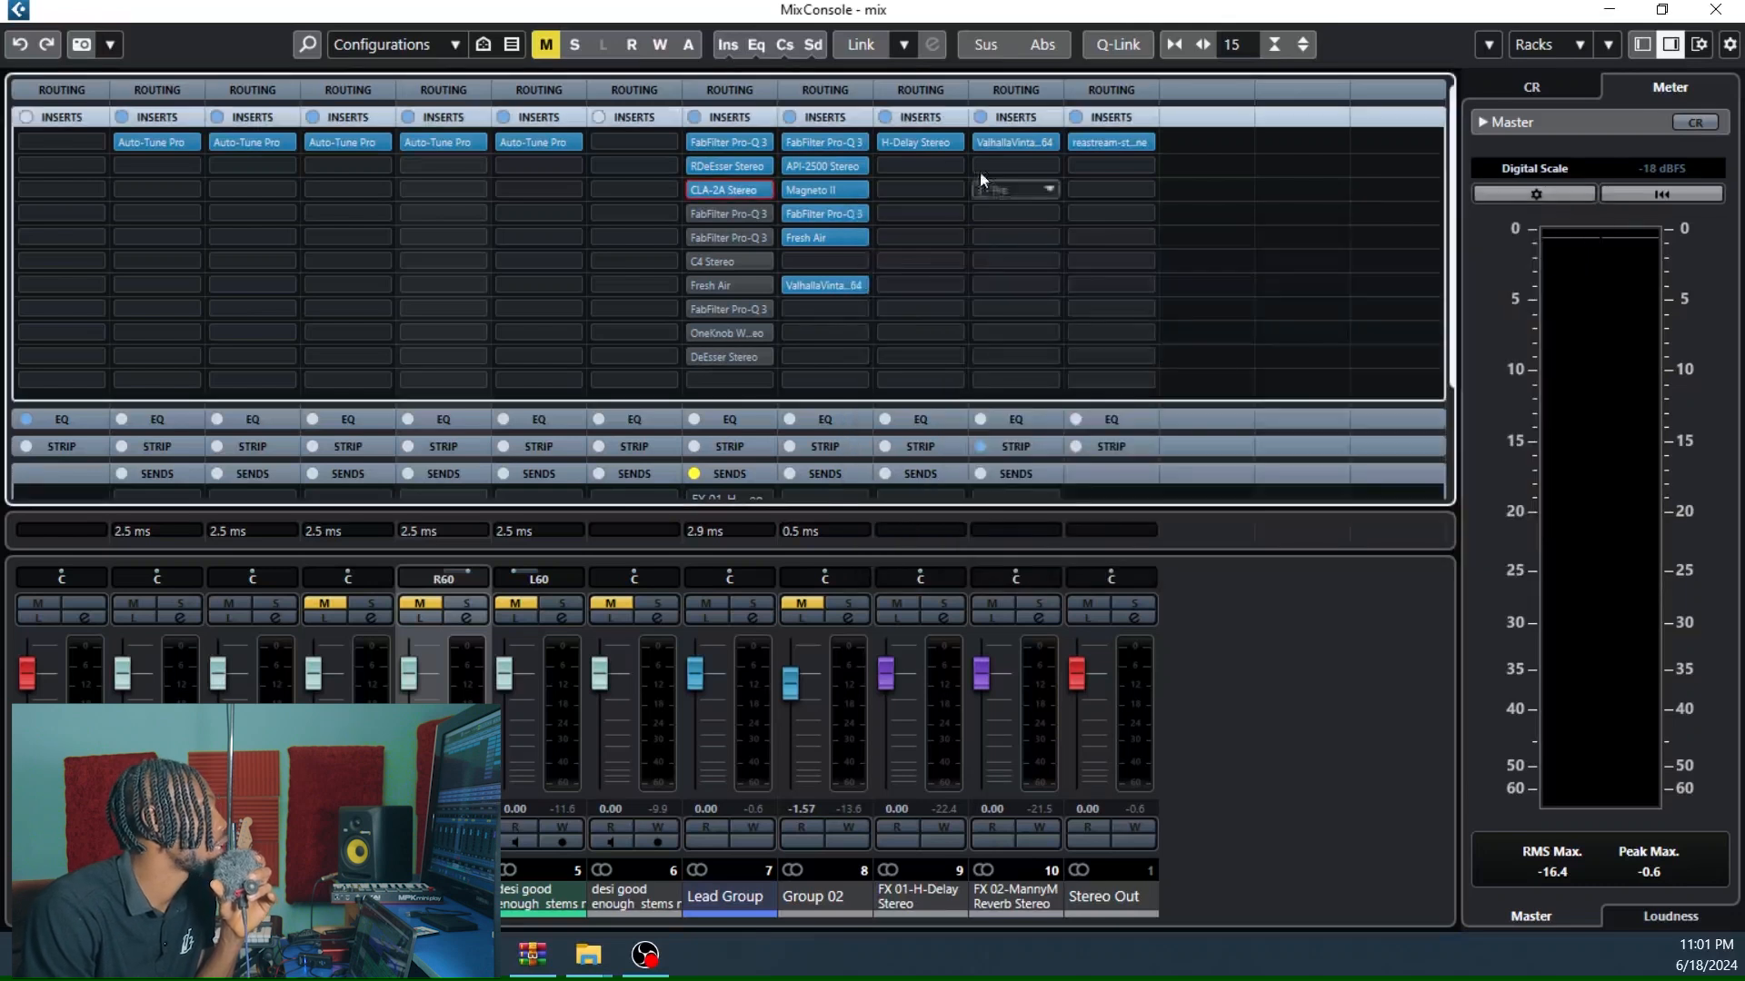
pyautogui.click(700, 217)
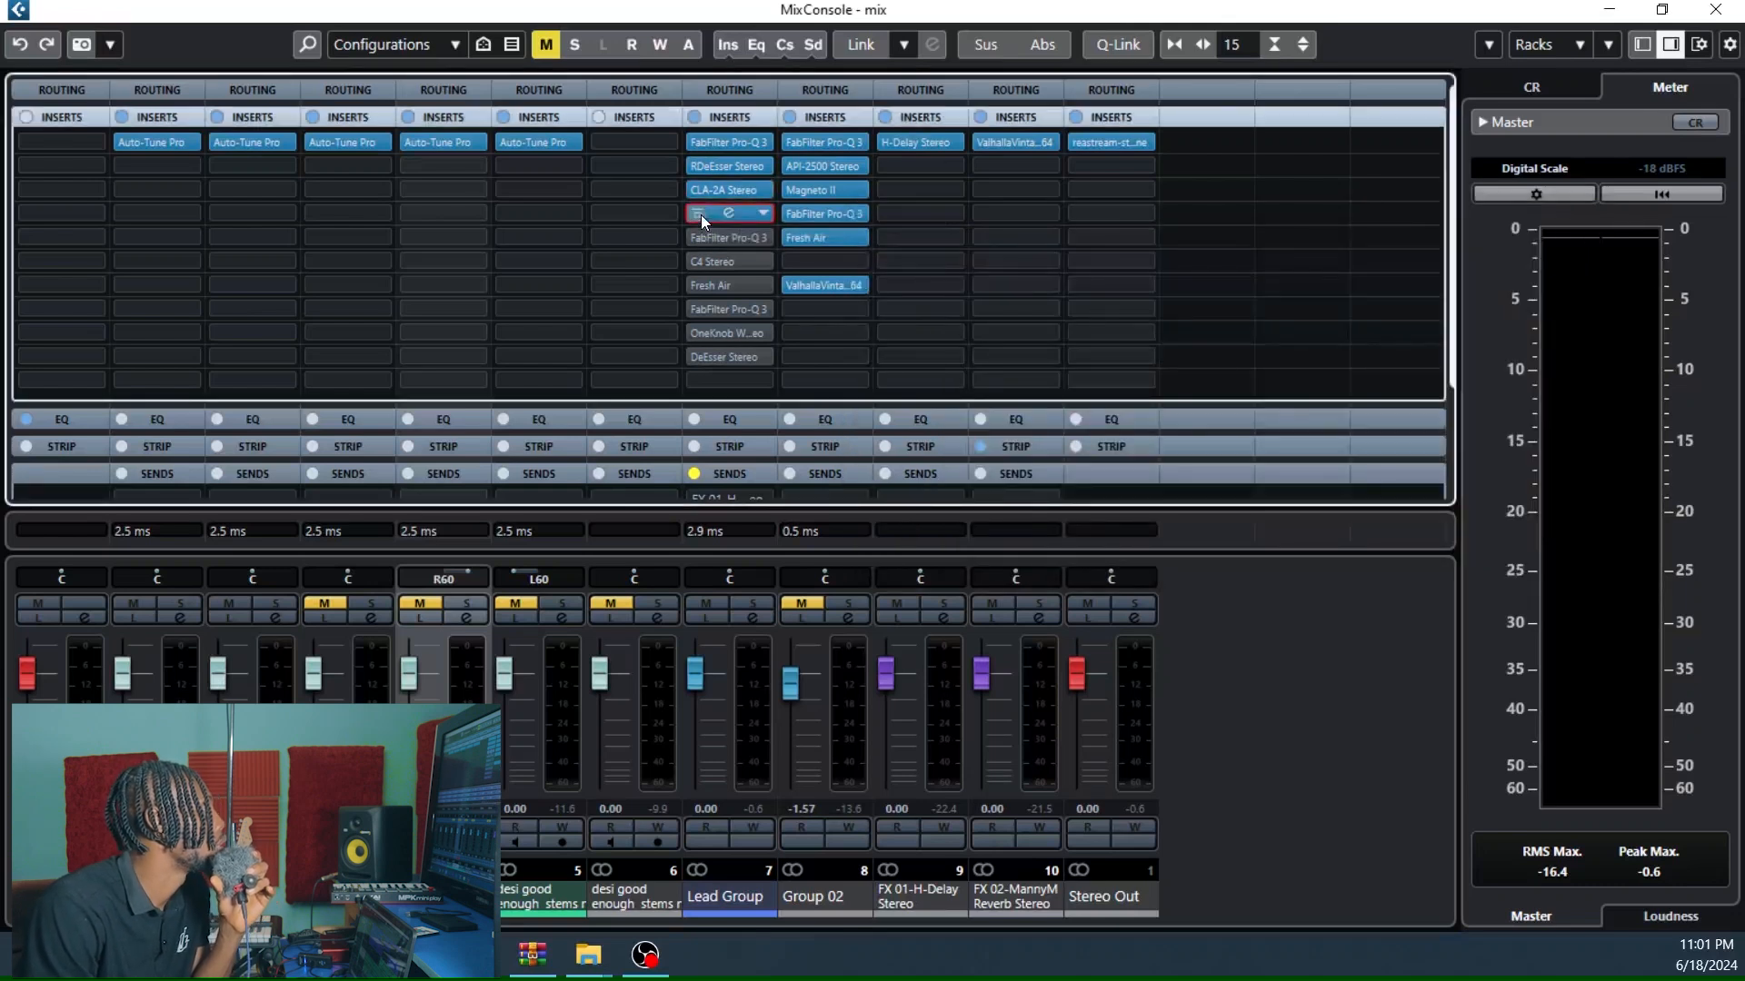
pyautogui.click(735, 215)
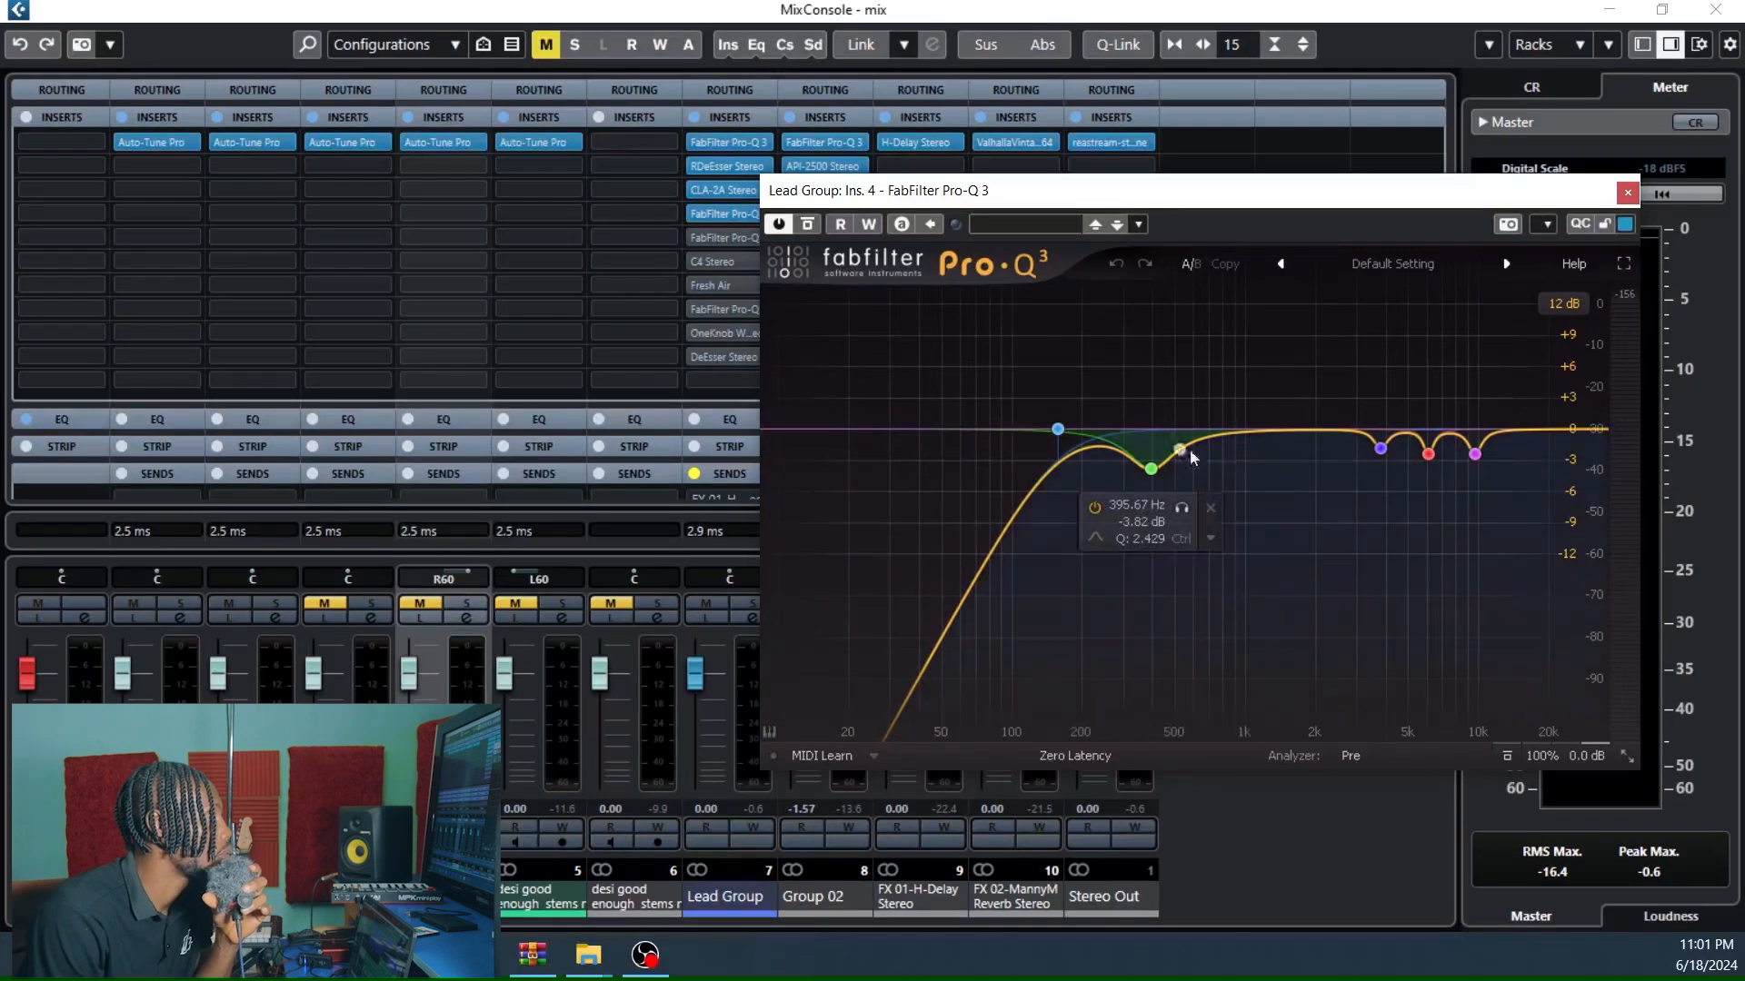
# Solo the bell cuts at 395.67 Hz, 3811.2 Hz, 6103.7 Hz and 9666.3 Hz one by one during playback, and close the EQ editor.
pyautogui.click(1182, 509)
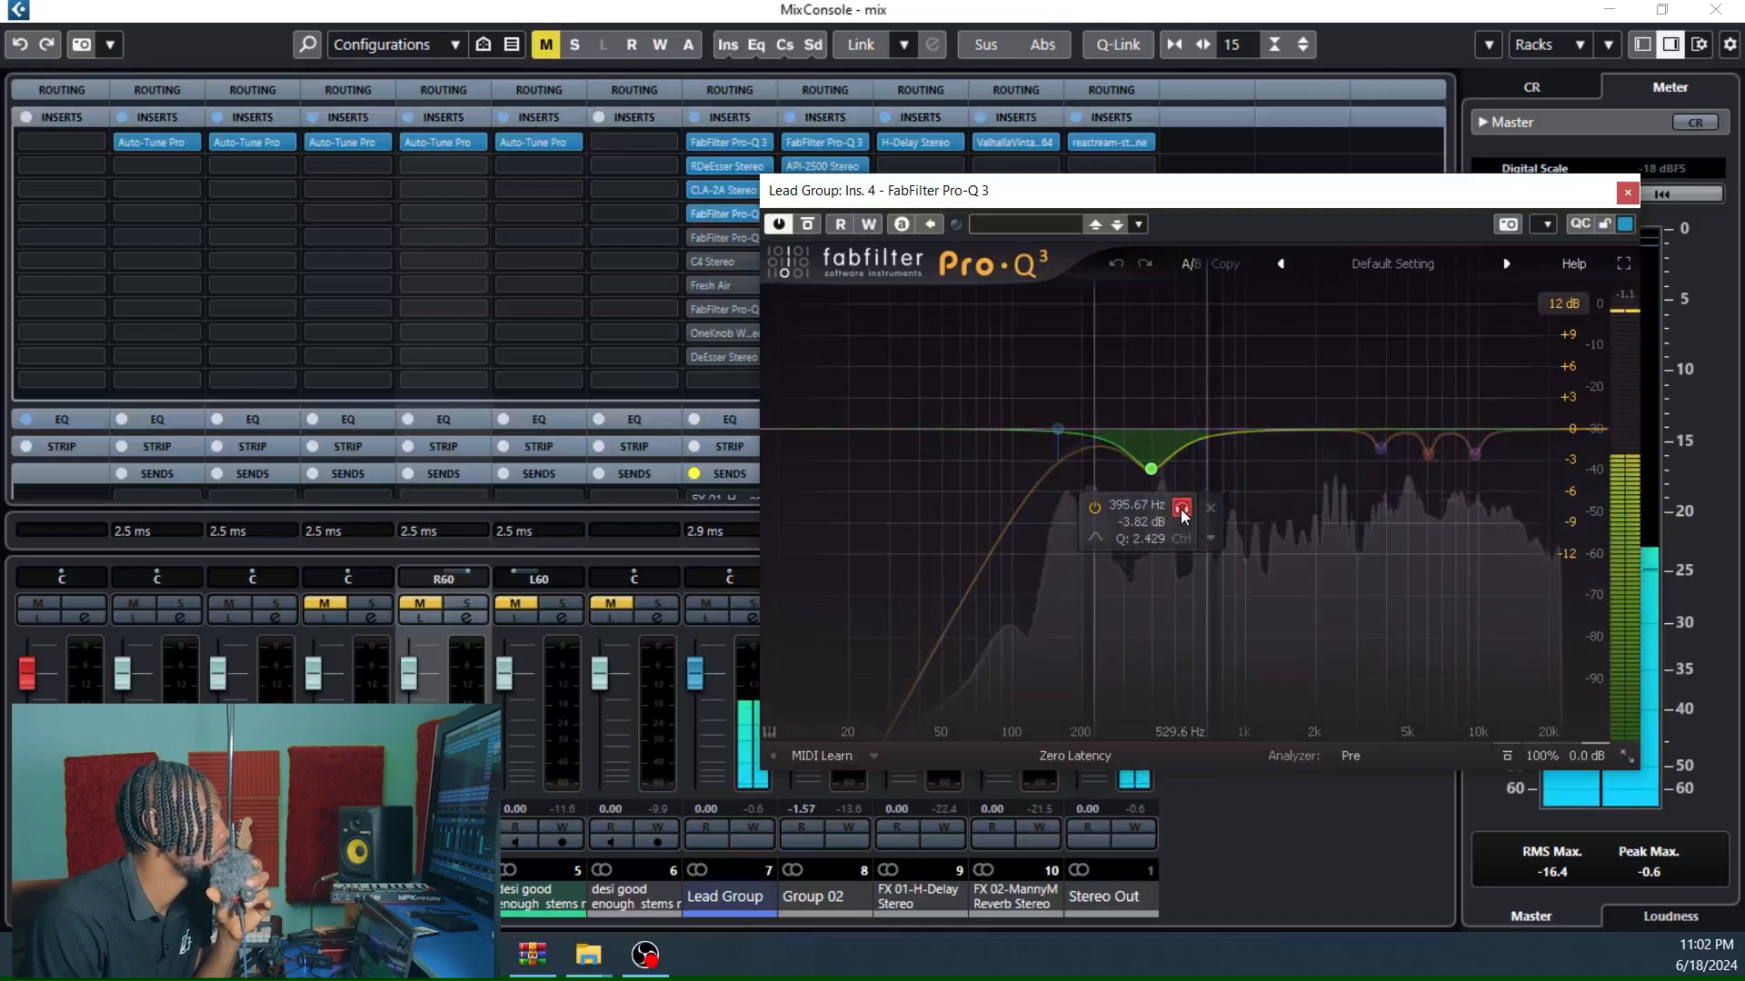
pyautogui.click(1183, 508)
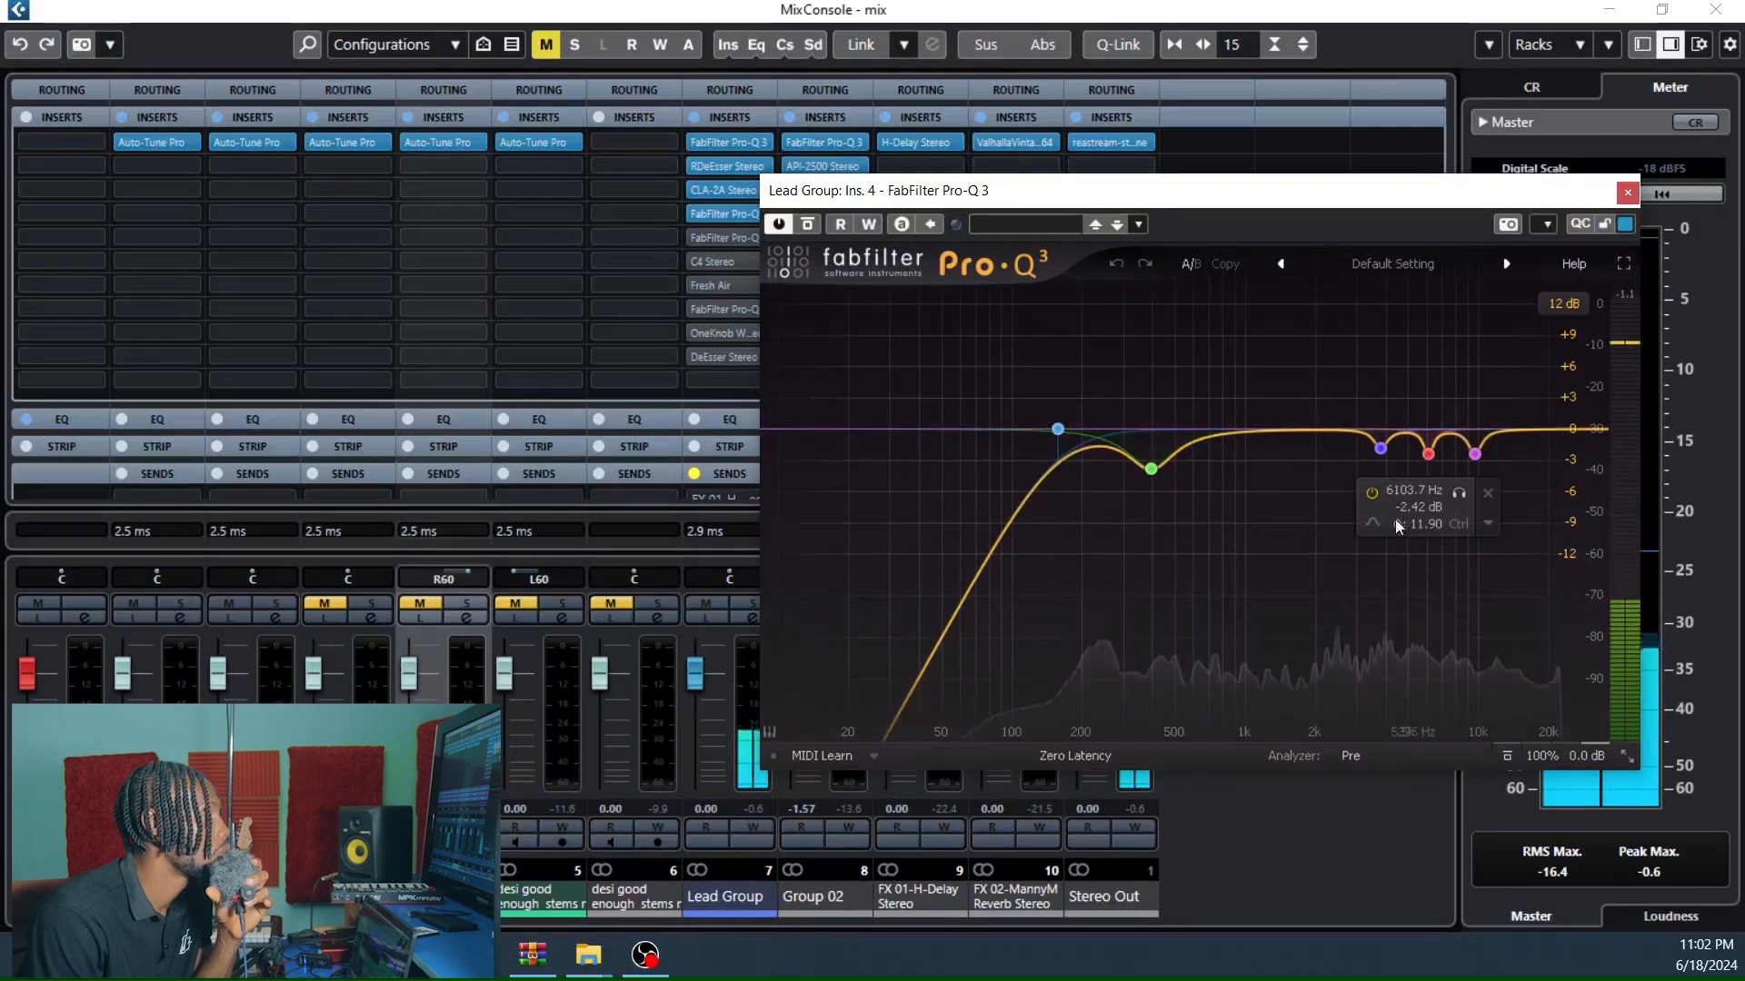
pyautogui.click(1410, 488)
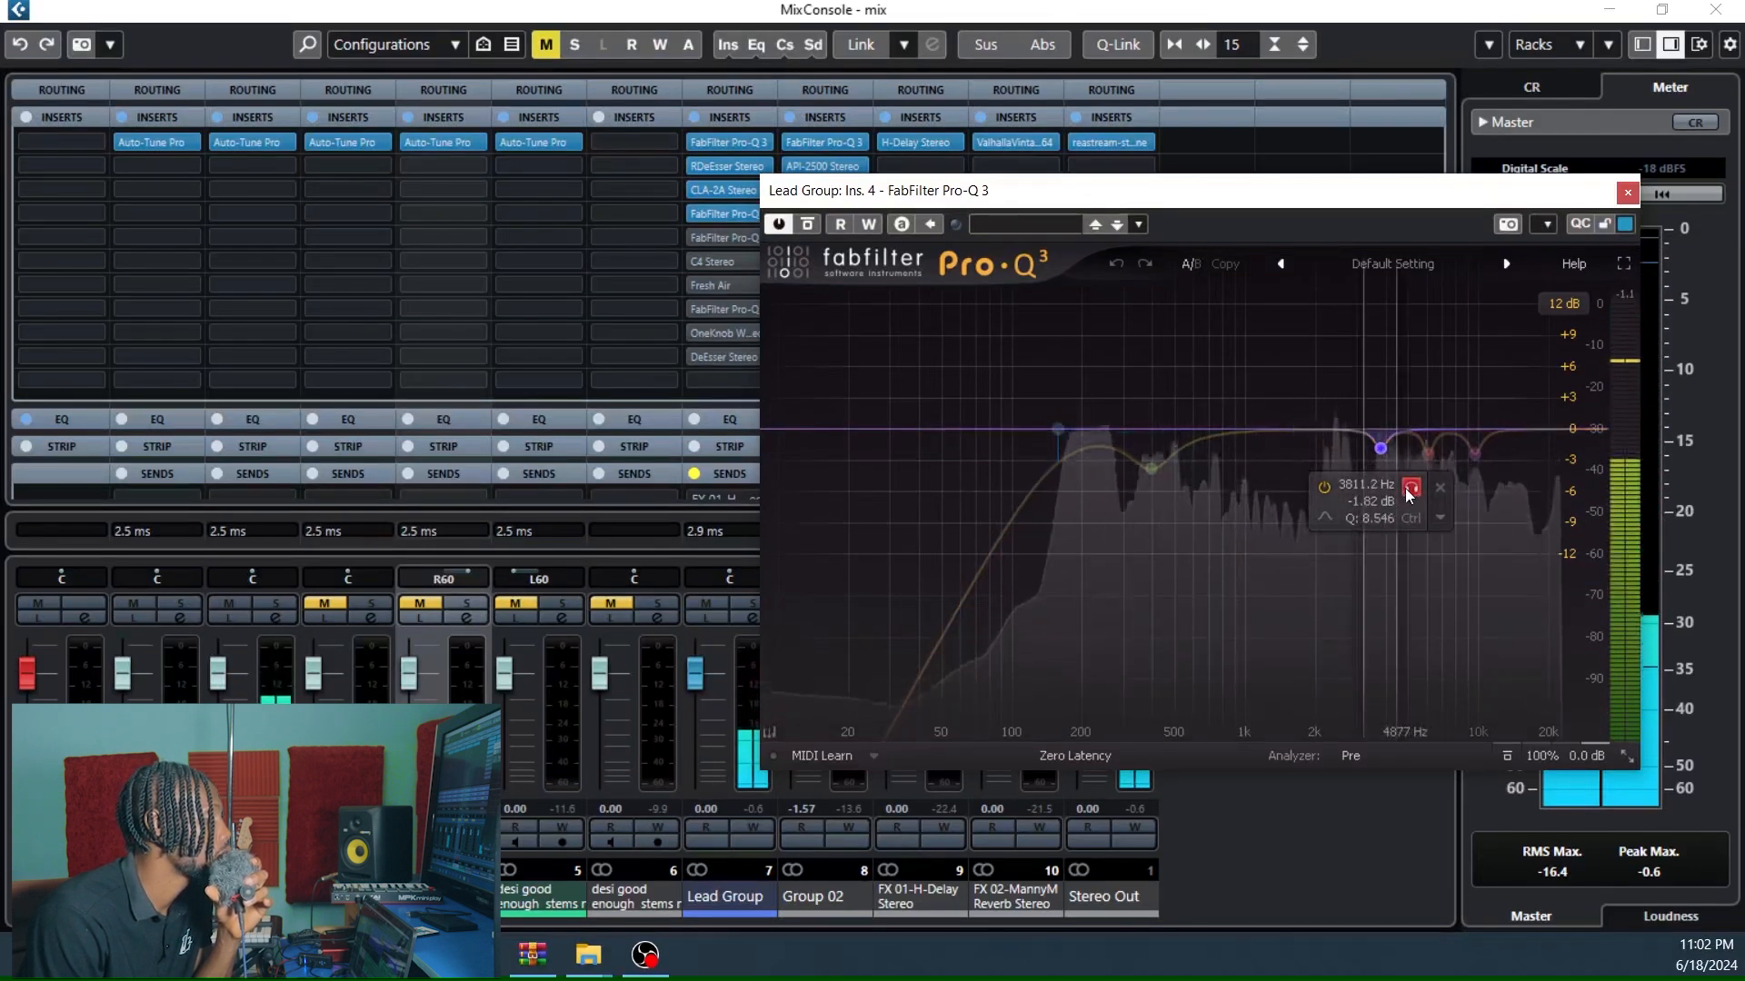
pyautogui.click(1410, 488)
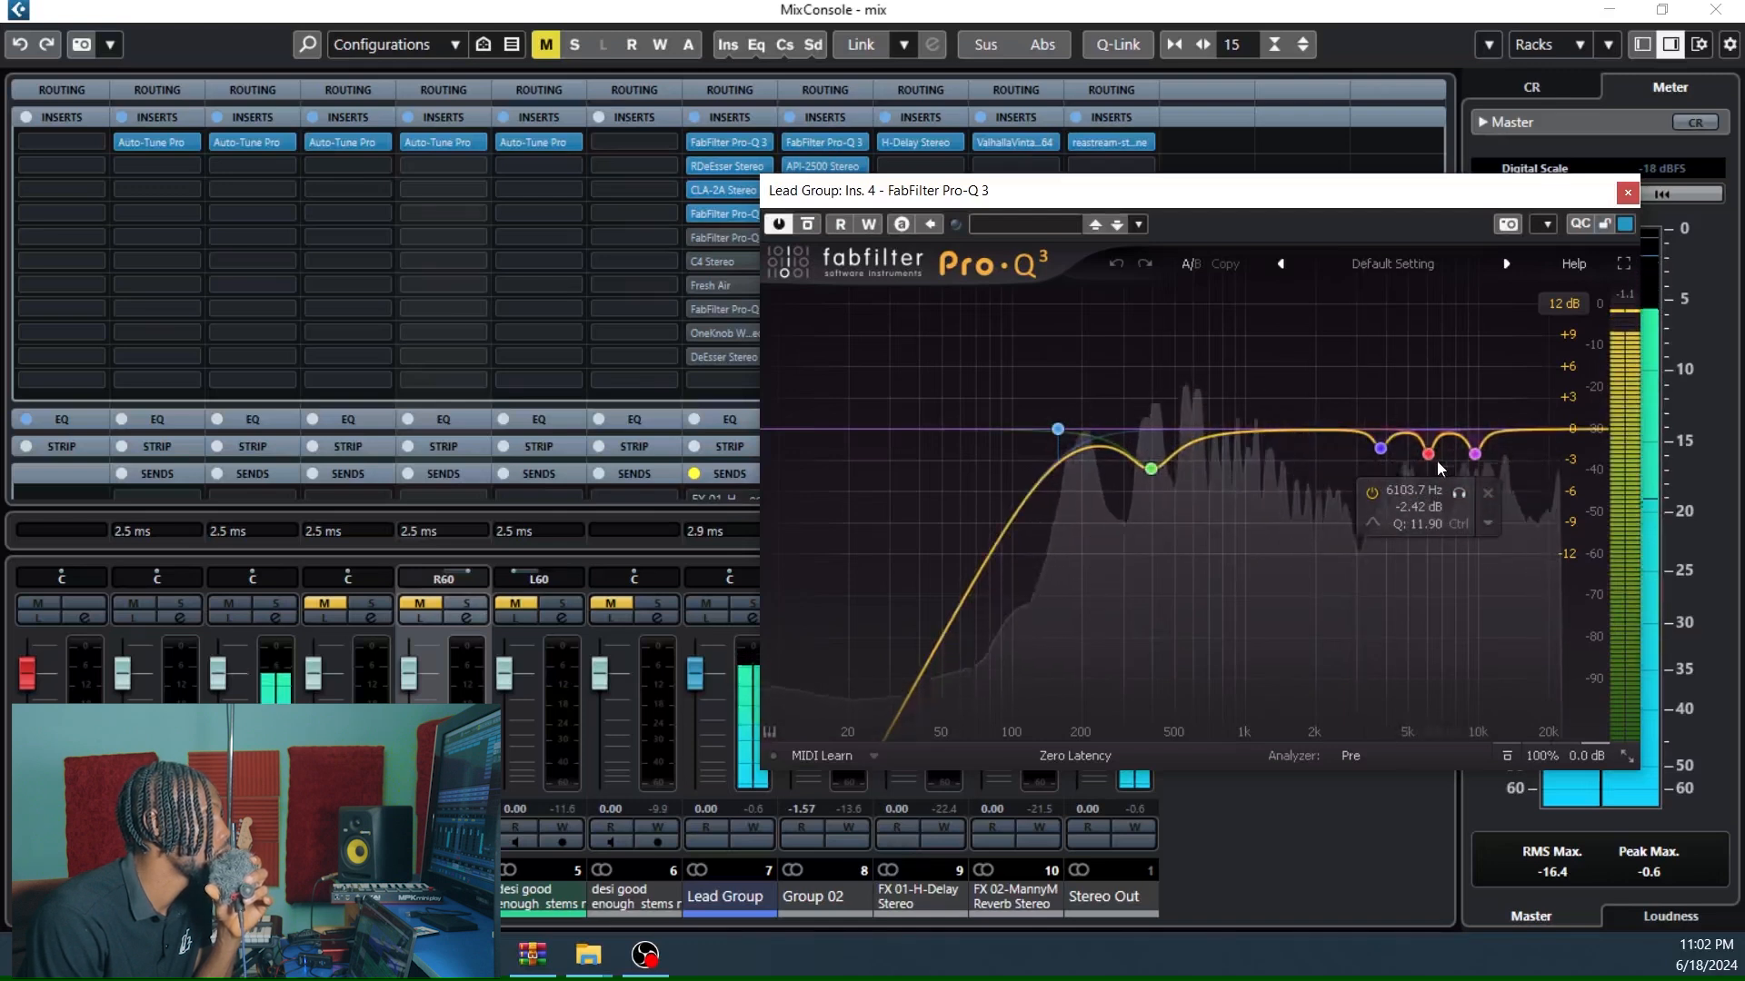
pyautogui.click(1459, 494)
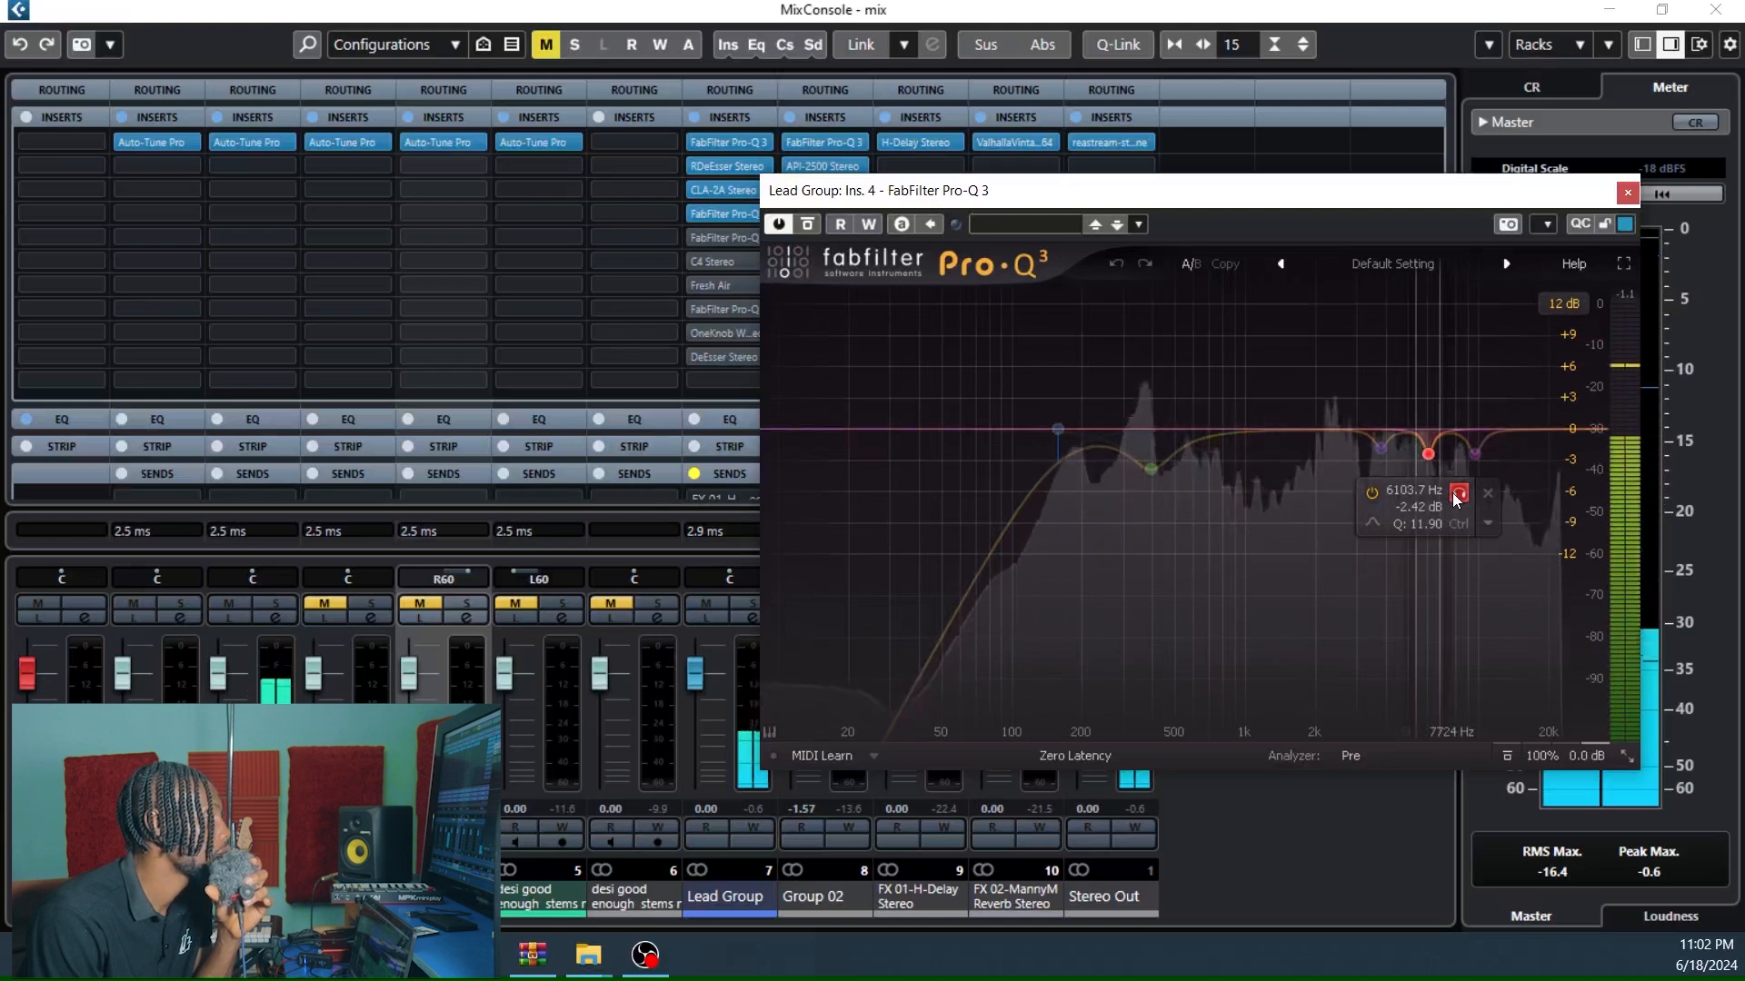
pyautogui.click(1458, 493)
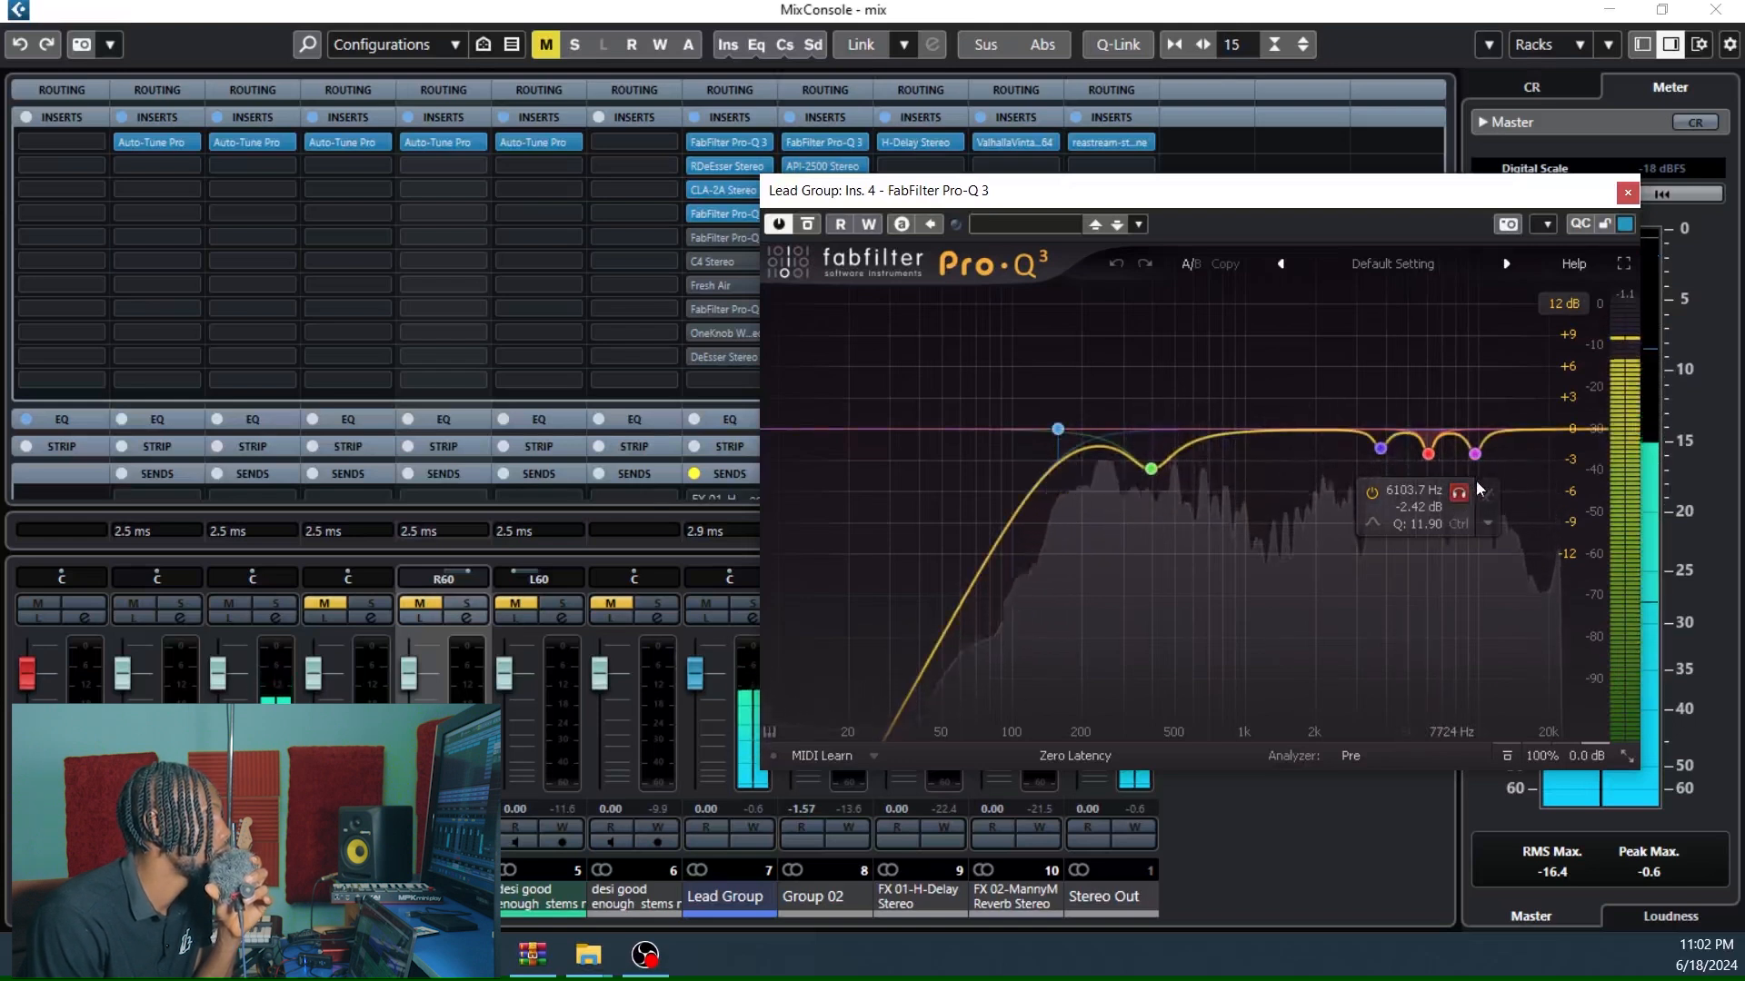
pyautogui.click(1502, 494)
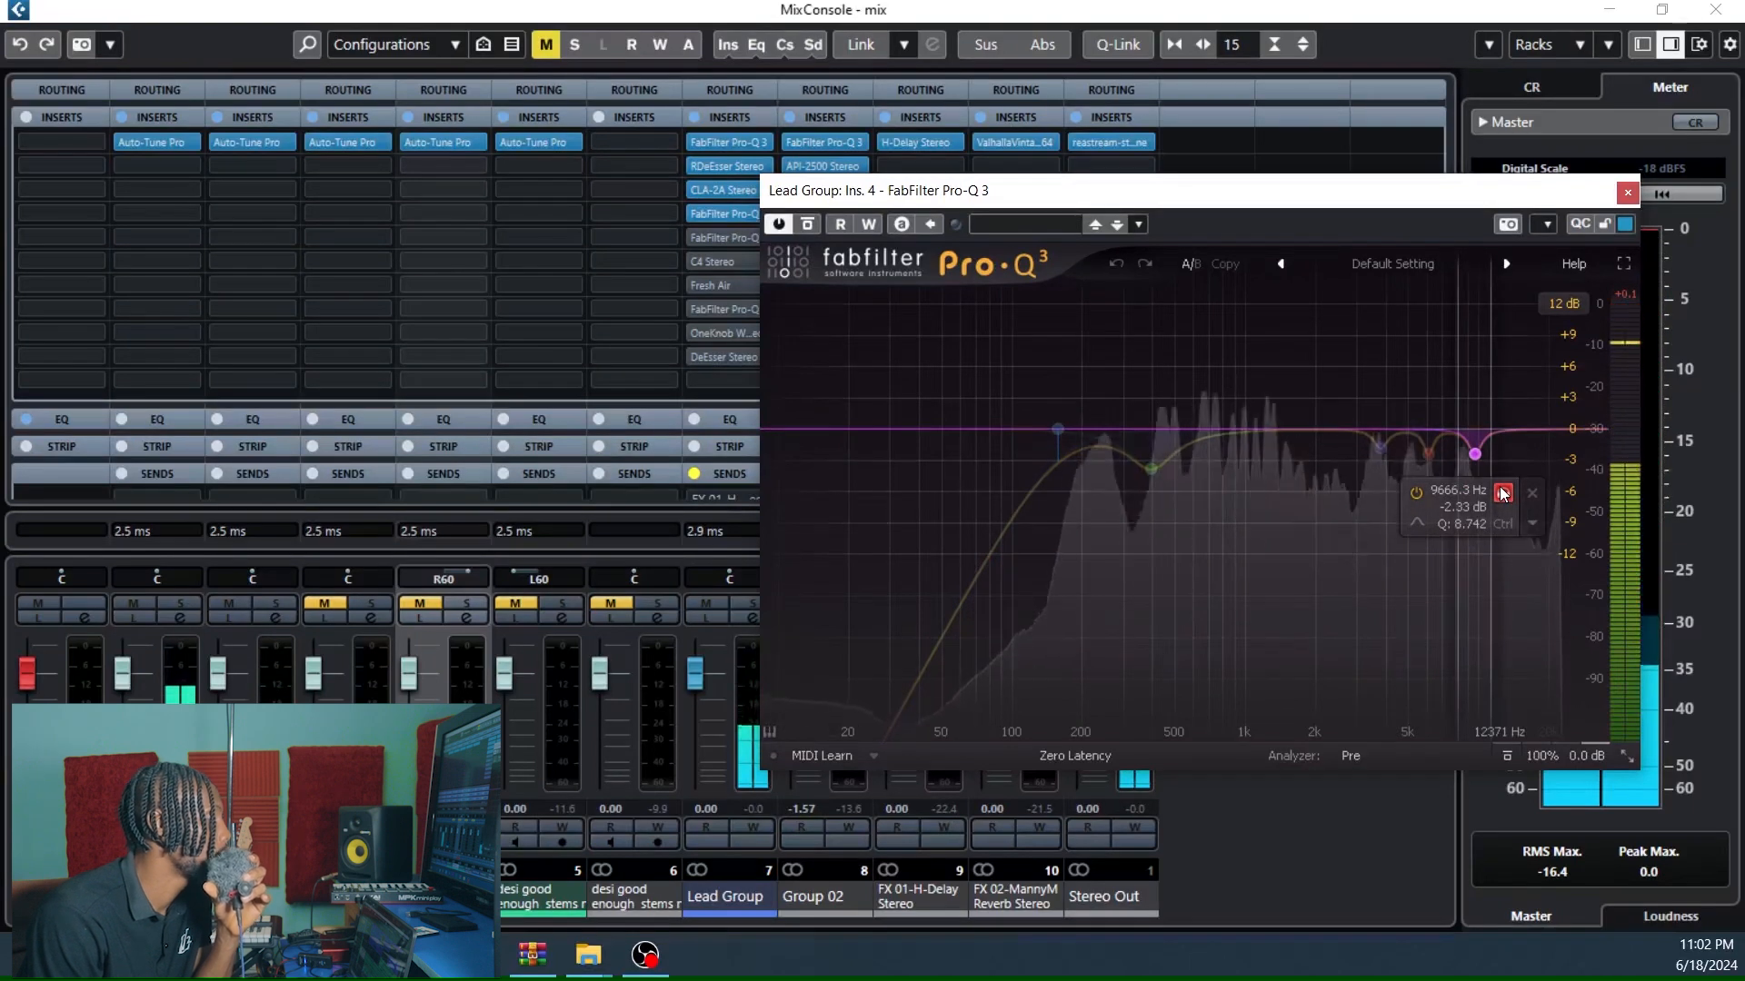
pyautogui.click(1502, 493)
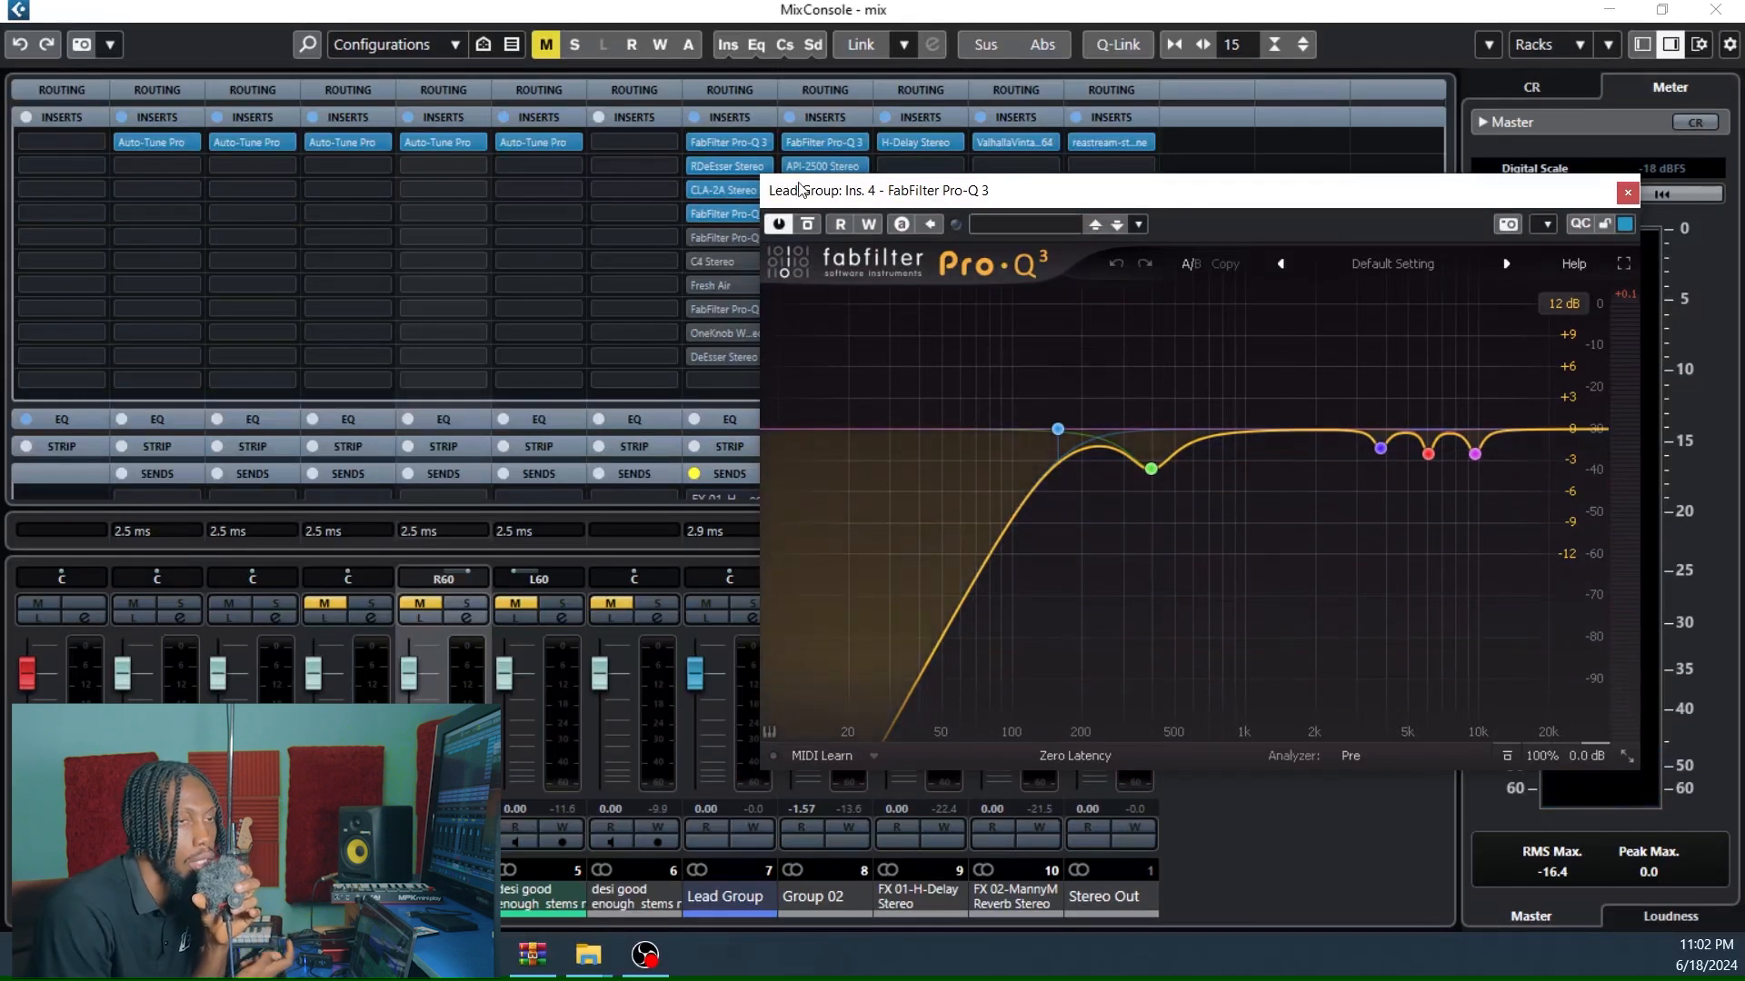
pyautogui.moveTo(1064, 381)
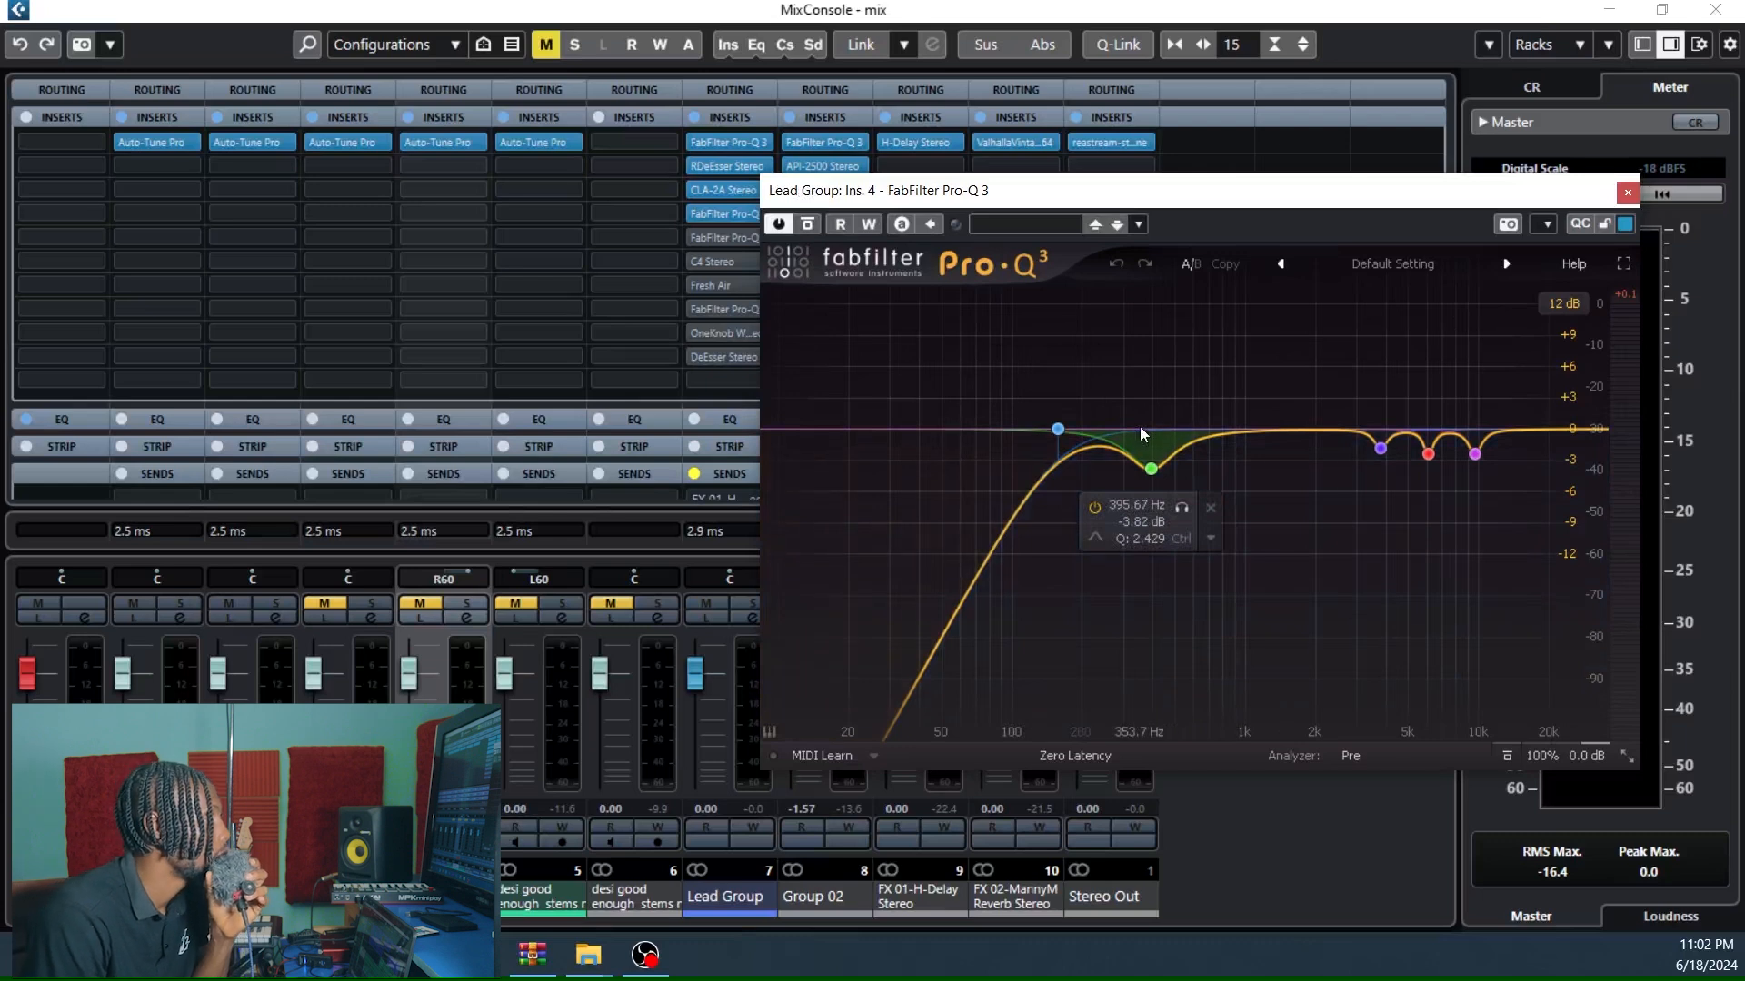
pyautogui.click(1628, 194)
# Activate the Lead Group's FabFilter Pro-Q 3 in insert 5, open its editor and reposition the window over the mixer.
pyautogui.moveTo(693, 231)
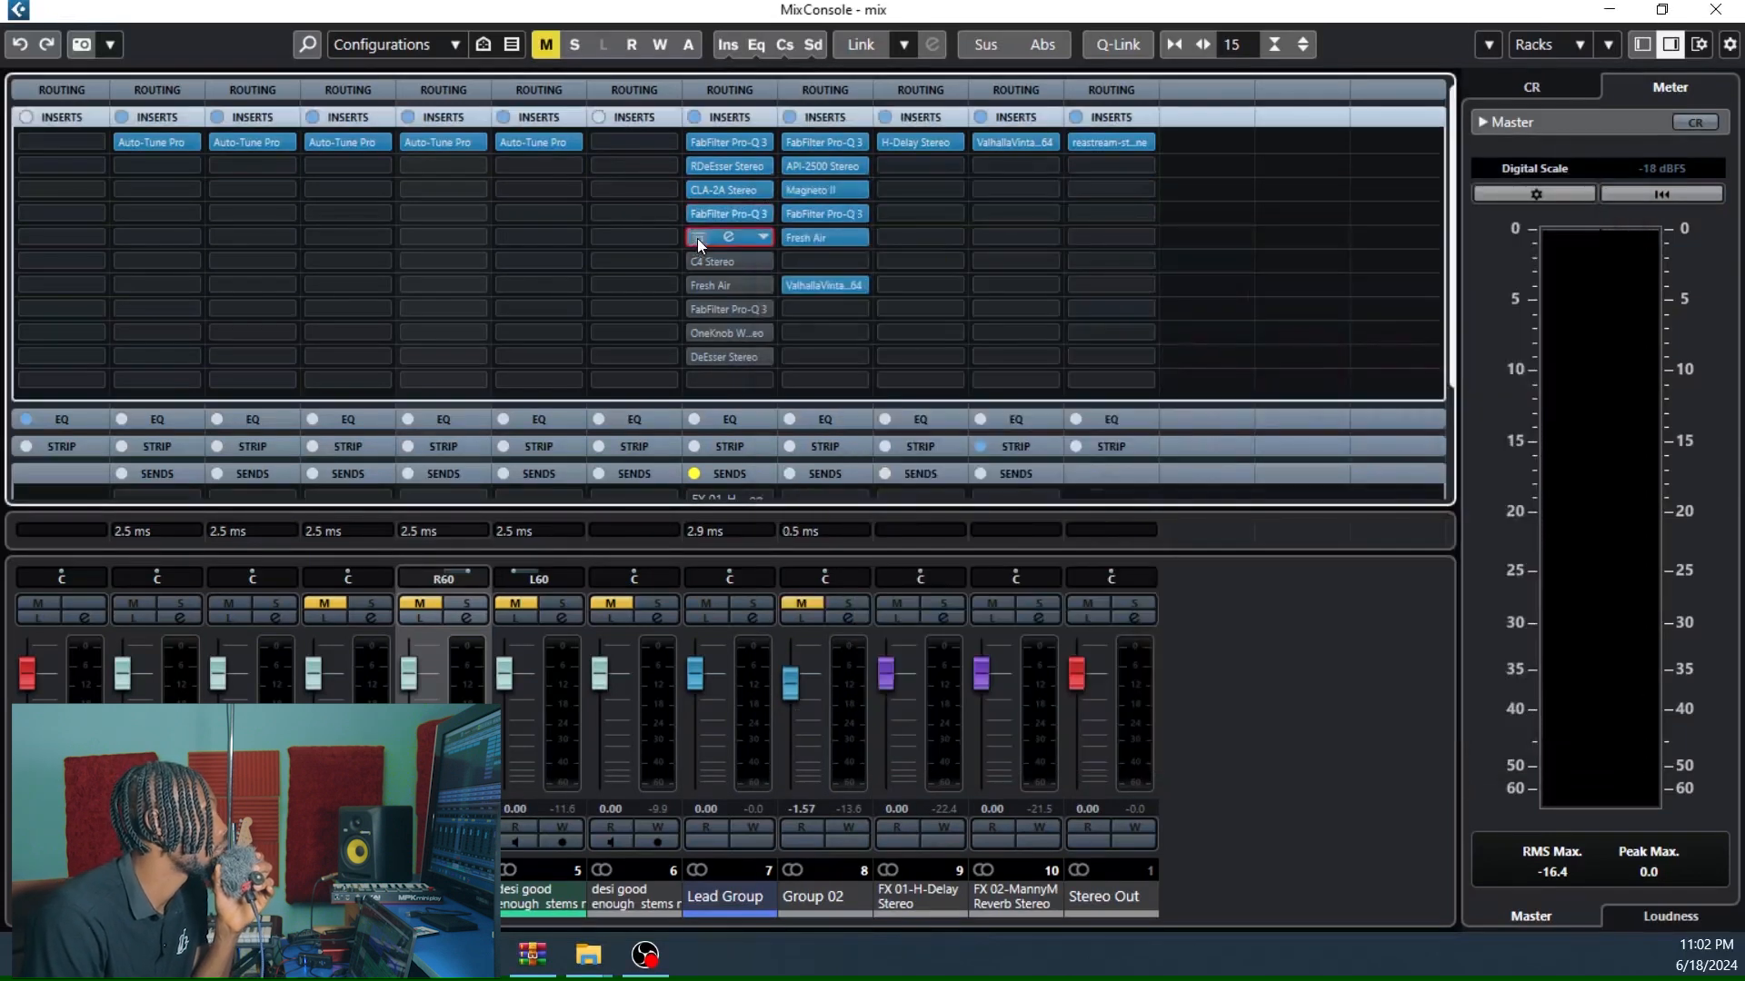
pyautogui.click(732, 236)
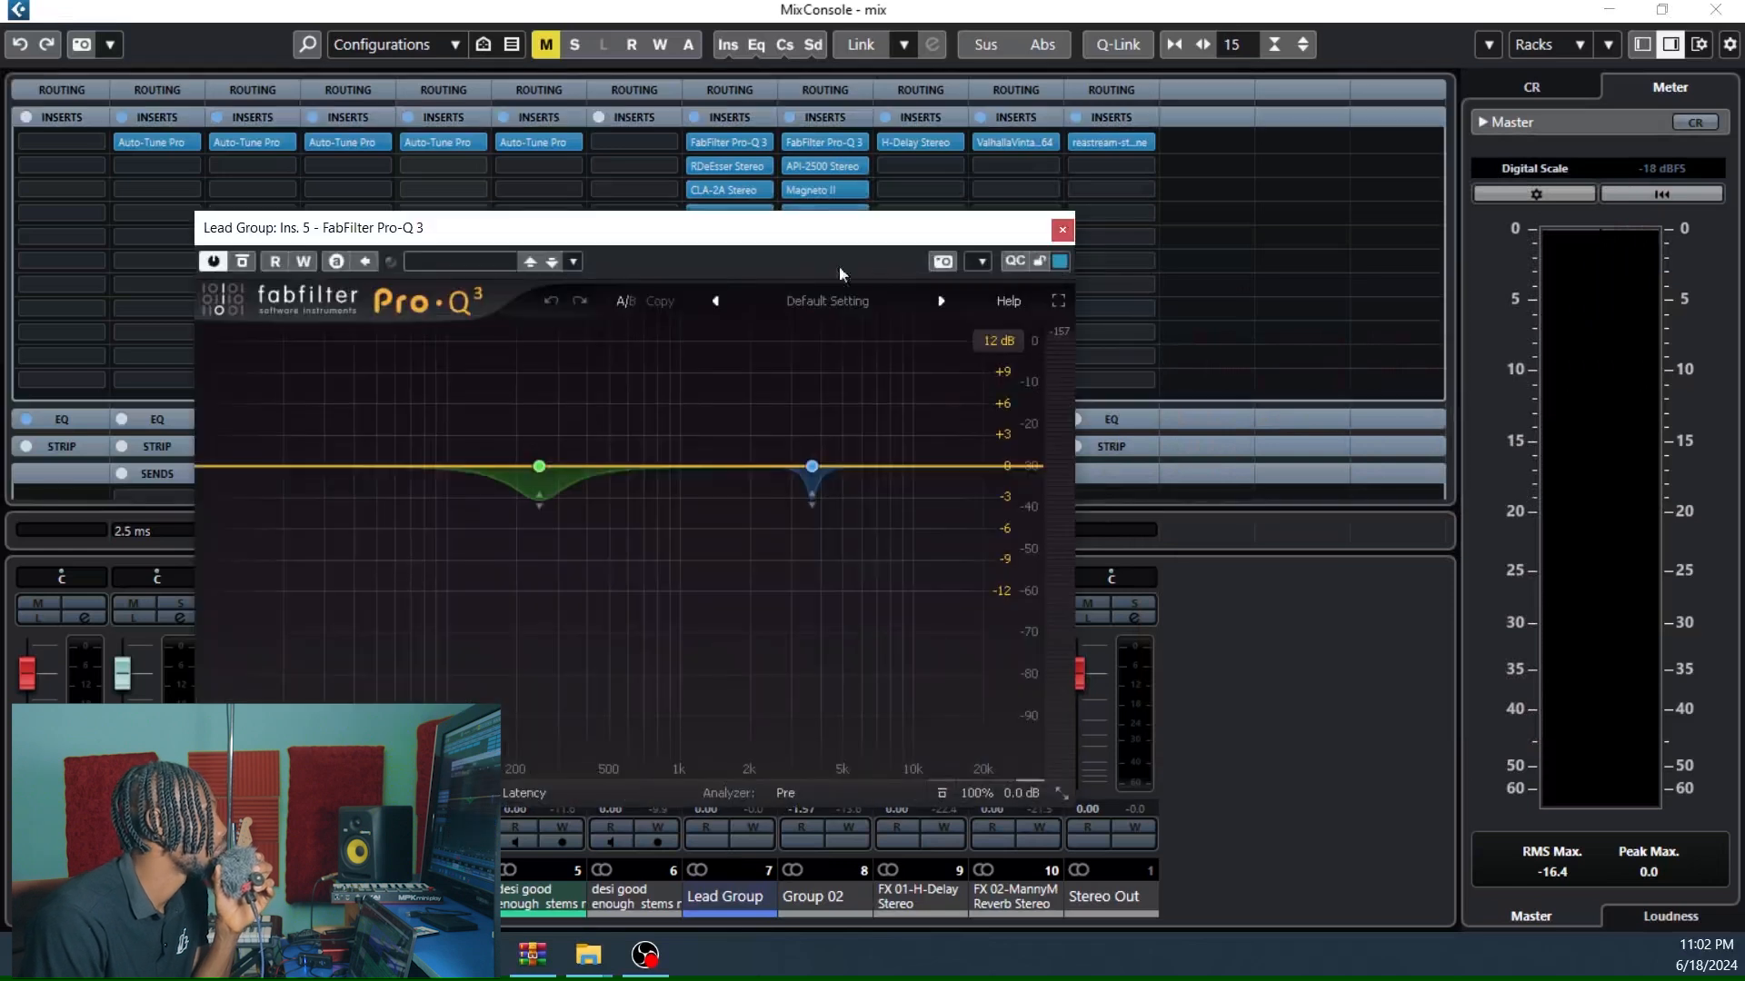
pyautogui.moveTo(740, 226); pyautogui.dragTo(1082, 218)
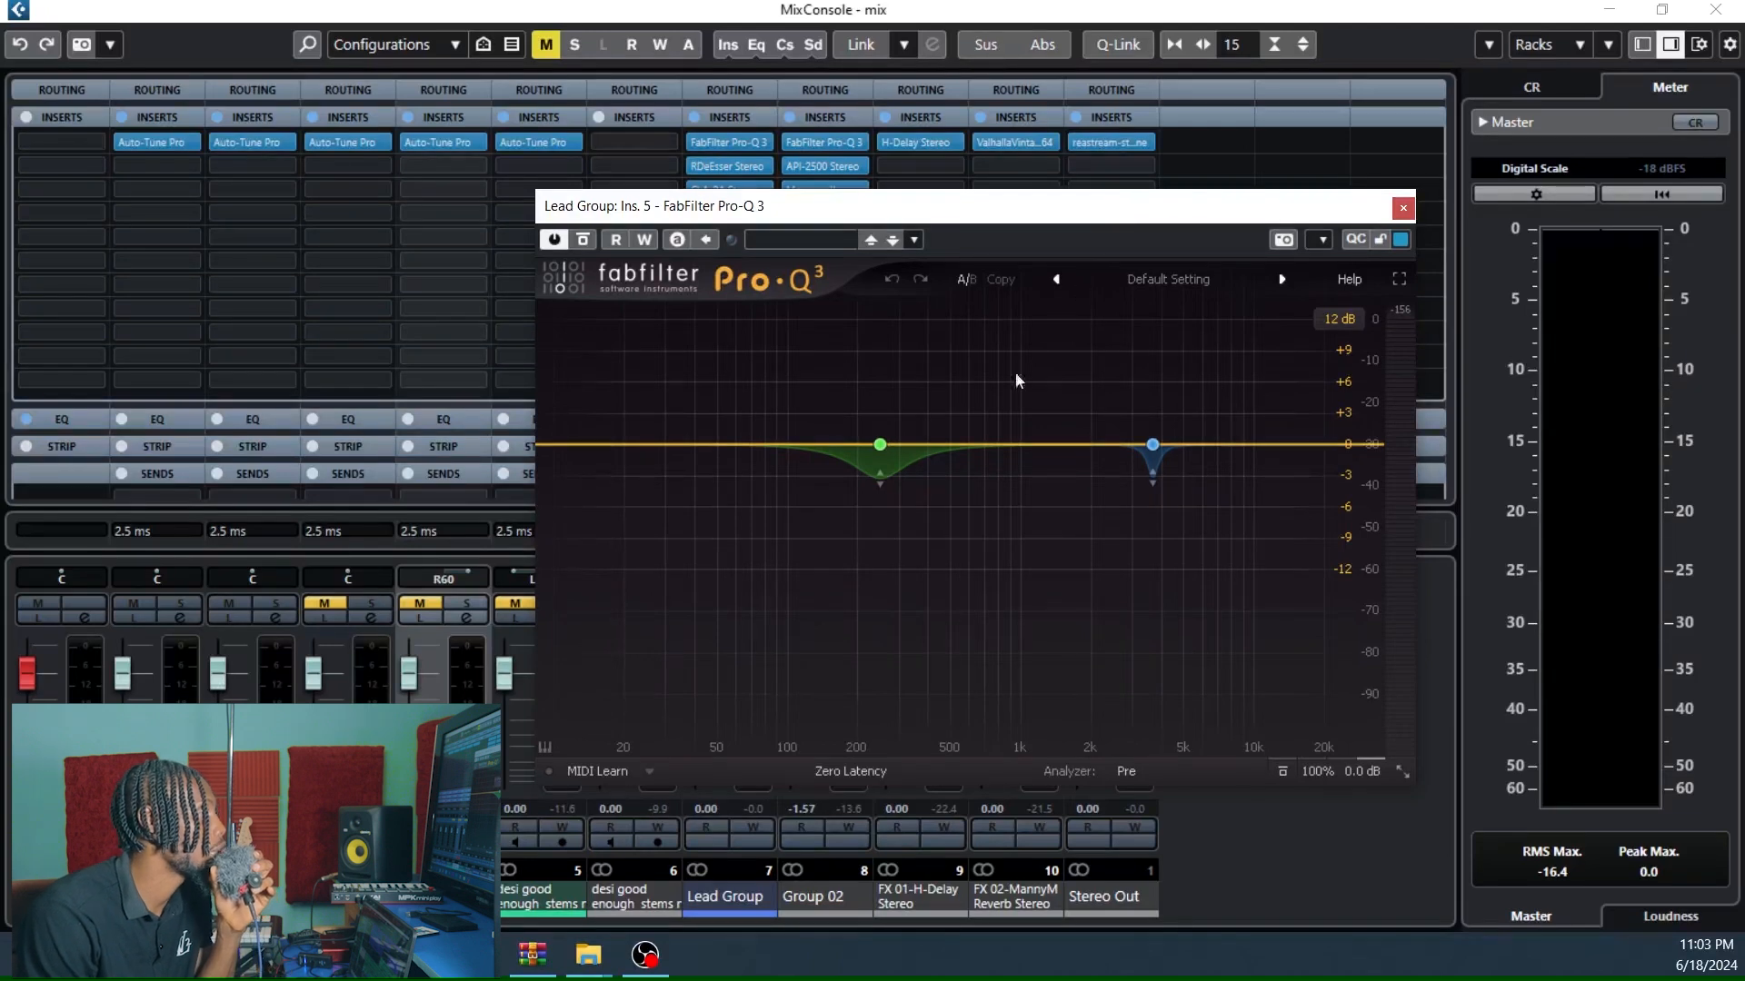
# Solo the dynamic EQ bands at 249.84 Hz and 3688 Hz in turn during playback to hear the ranges they control.
pyautogui.click(911, 378)
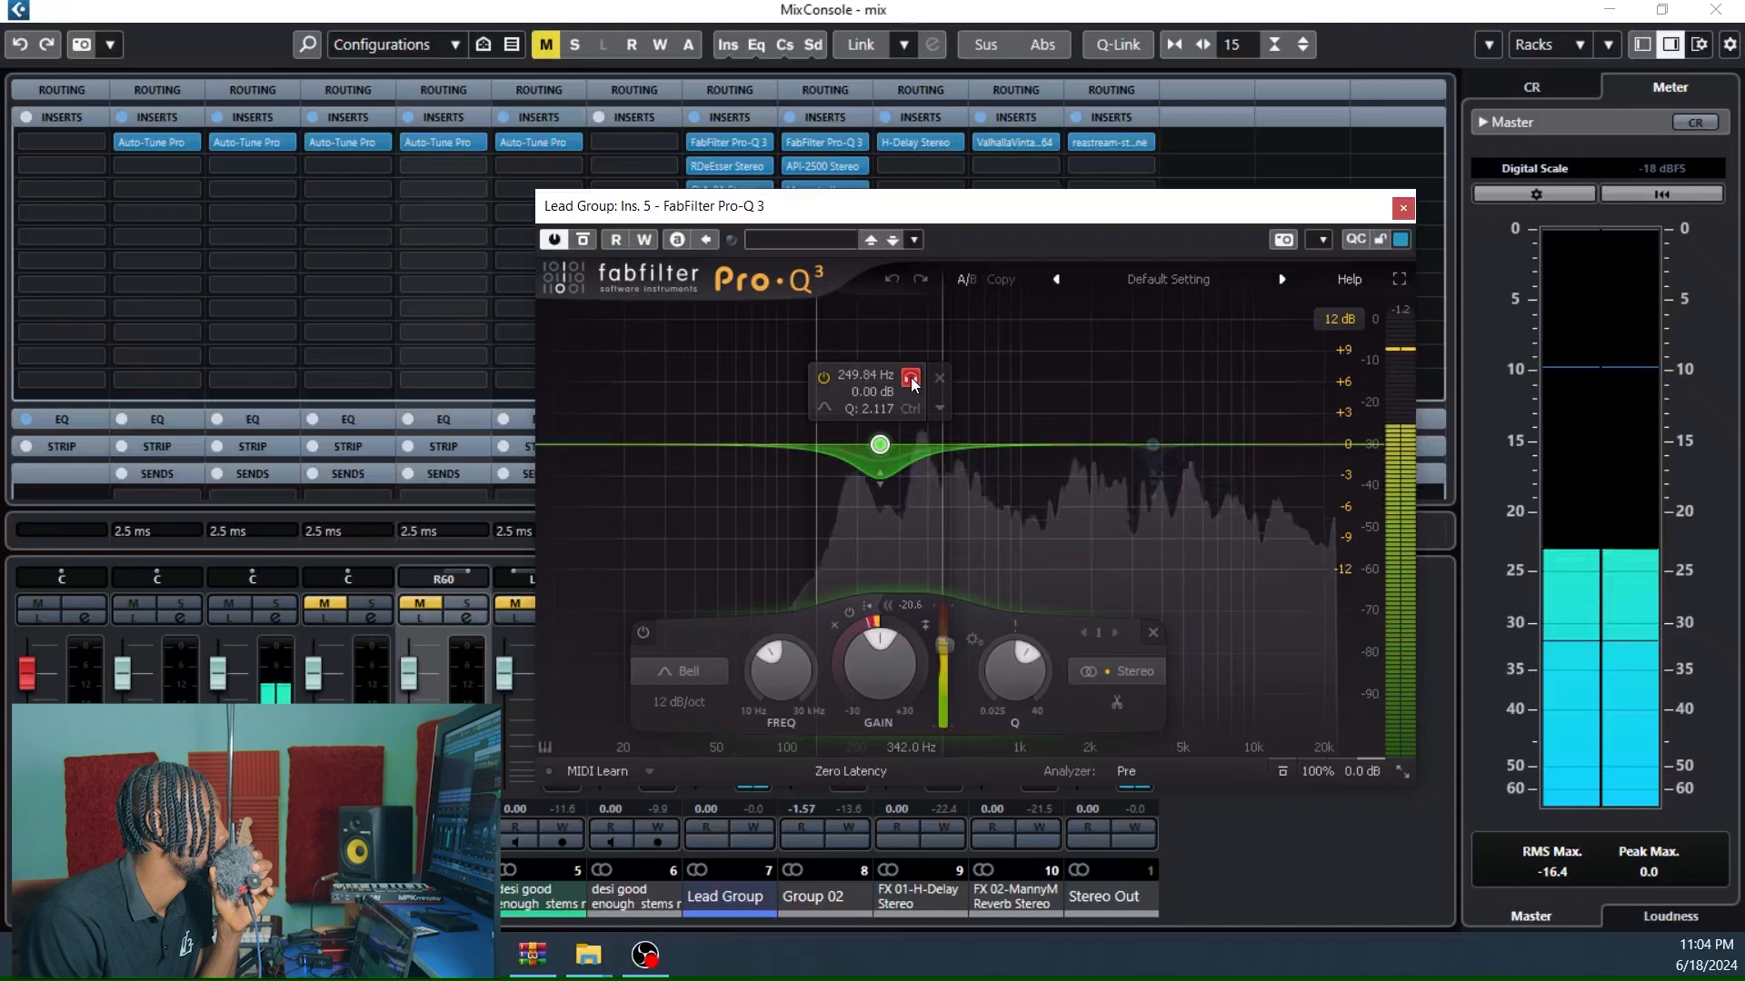
pyautogui.click(912, 382)
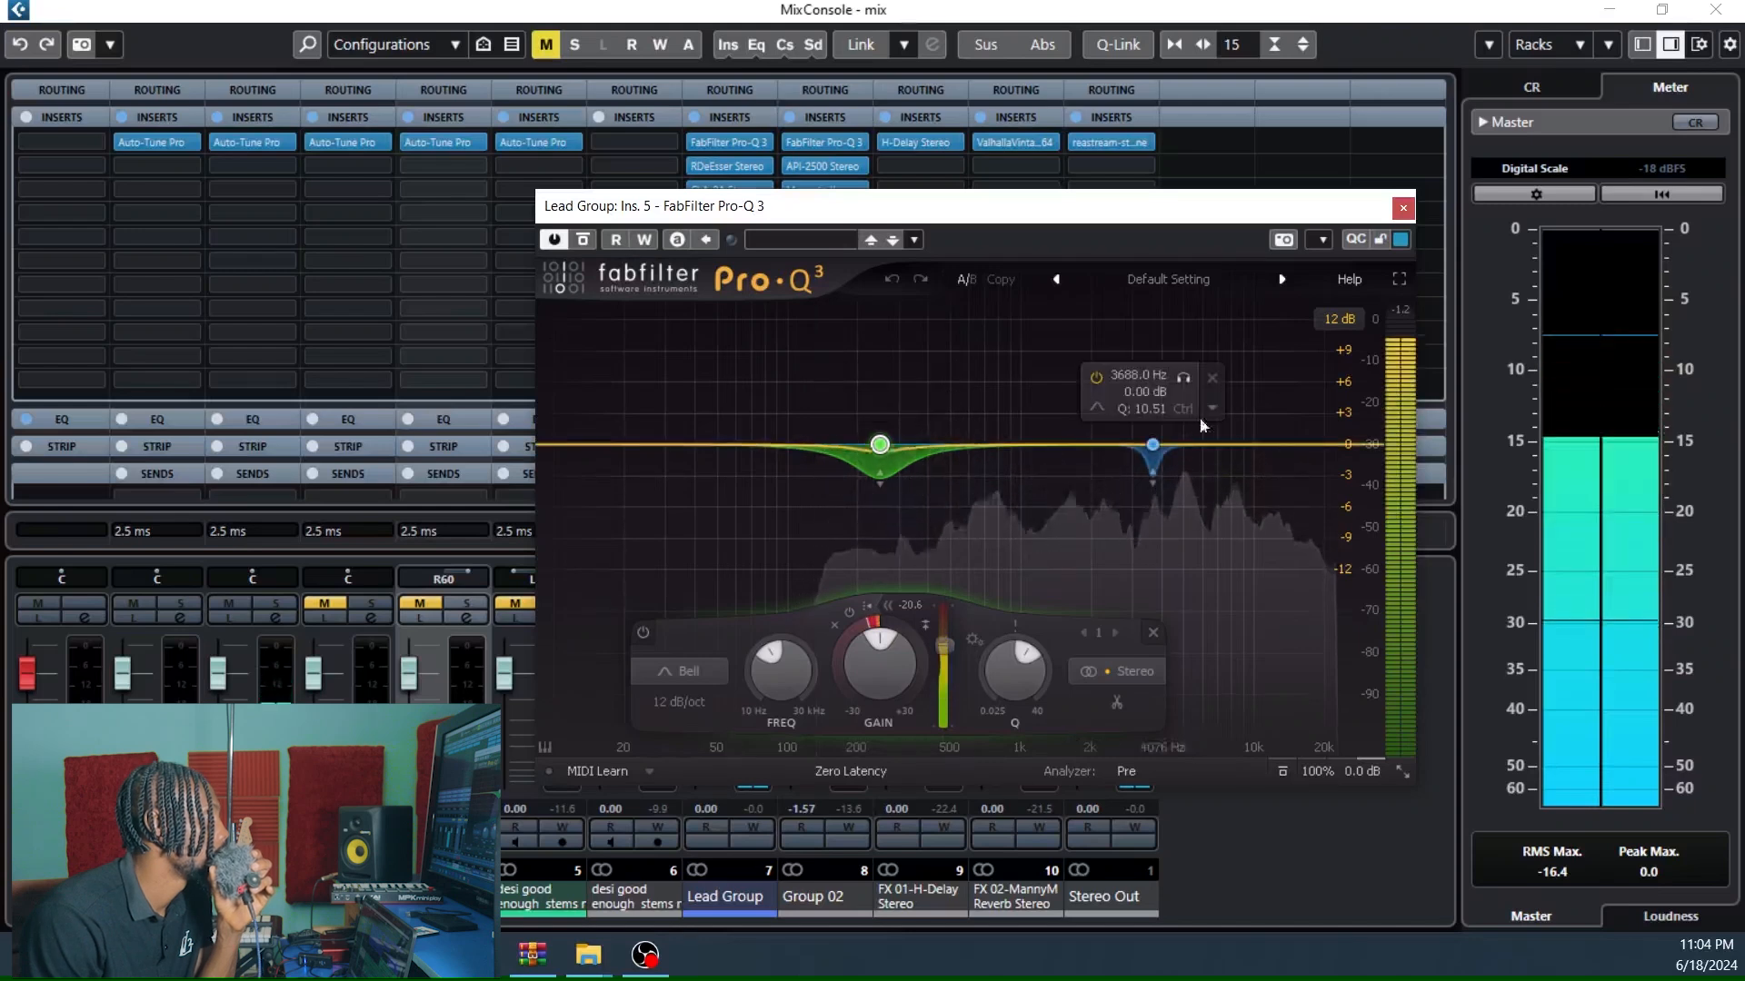
pyautogui.click(1178, 388)
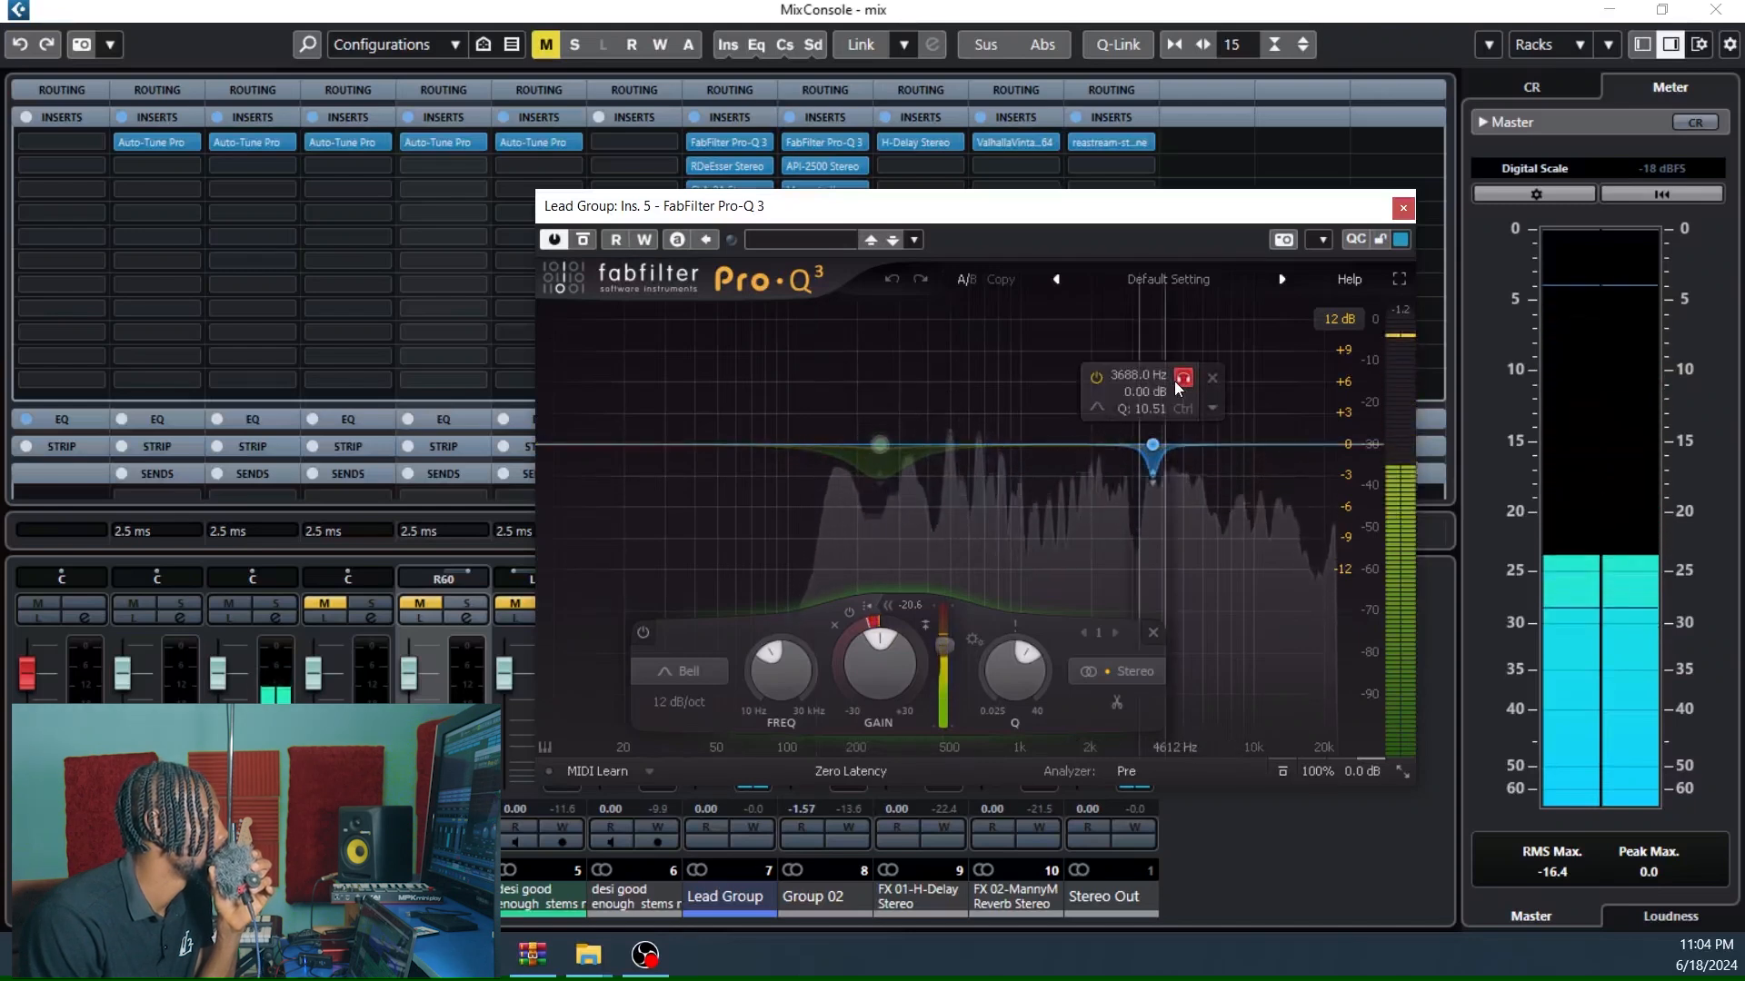
pyautogui.click(1181, 380)
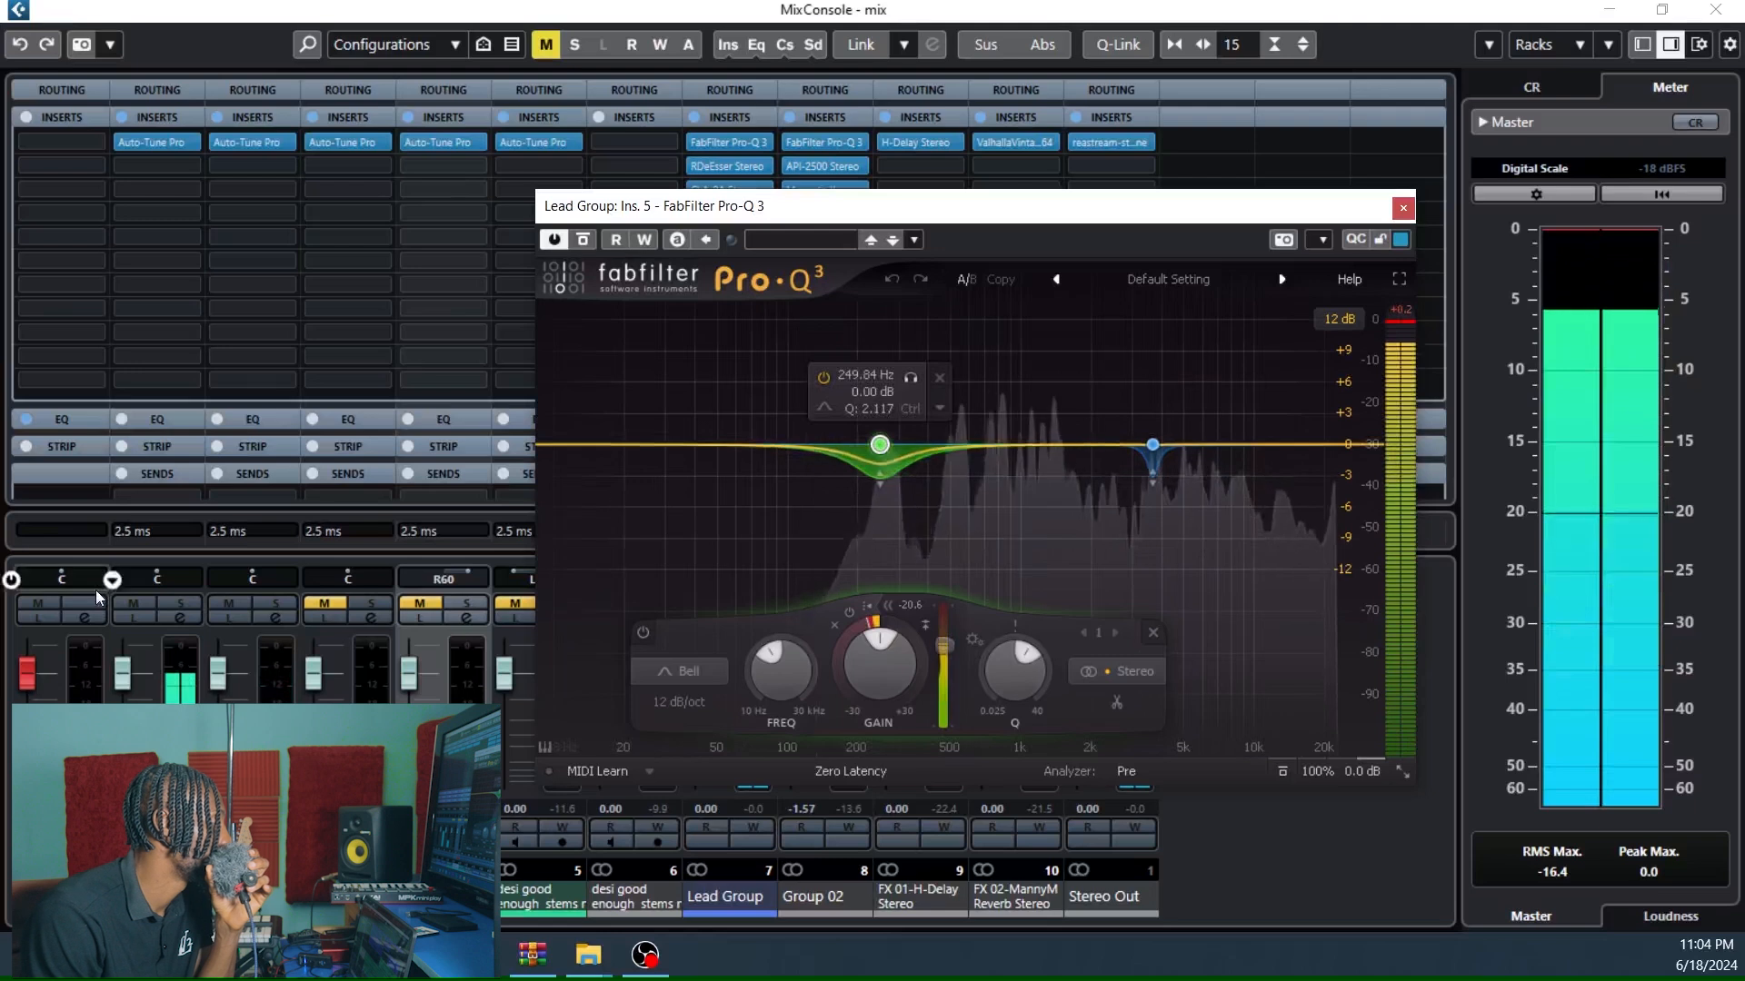
pyautogui.moveTo(680, 209); pyautogui.dragTo(777, 185)
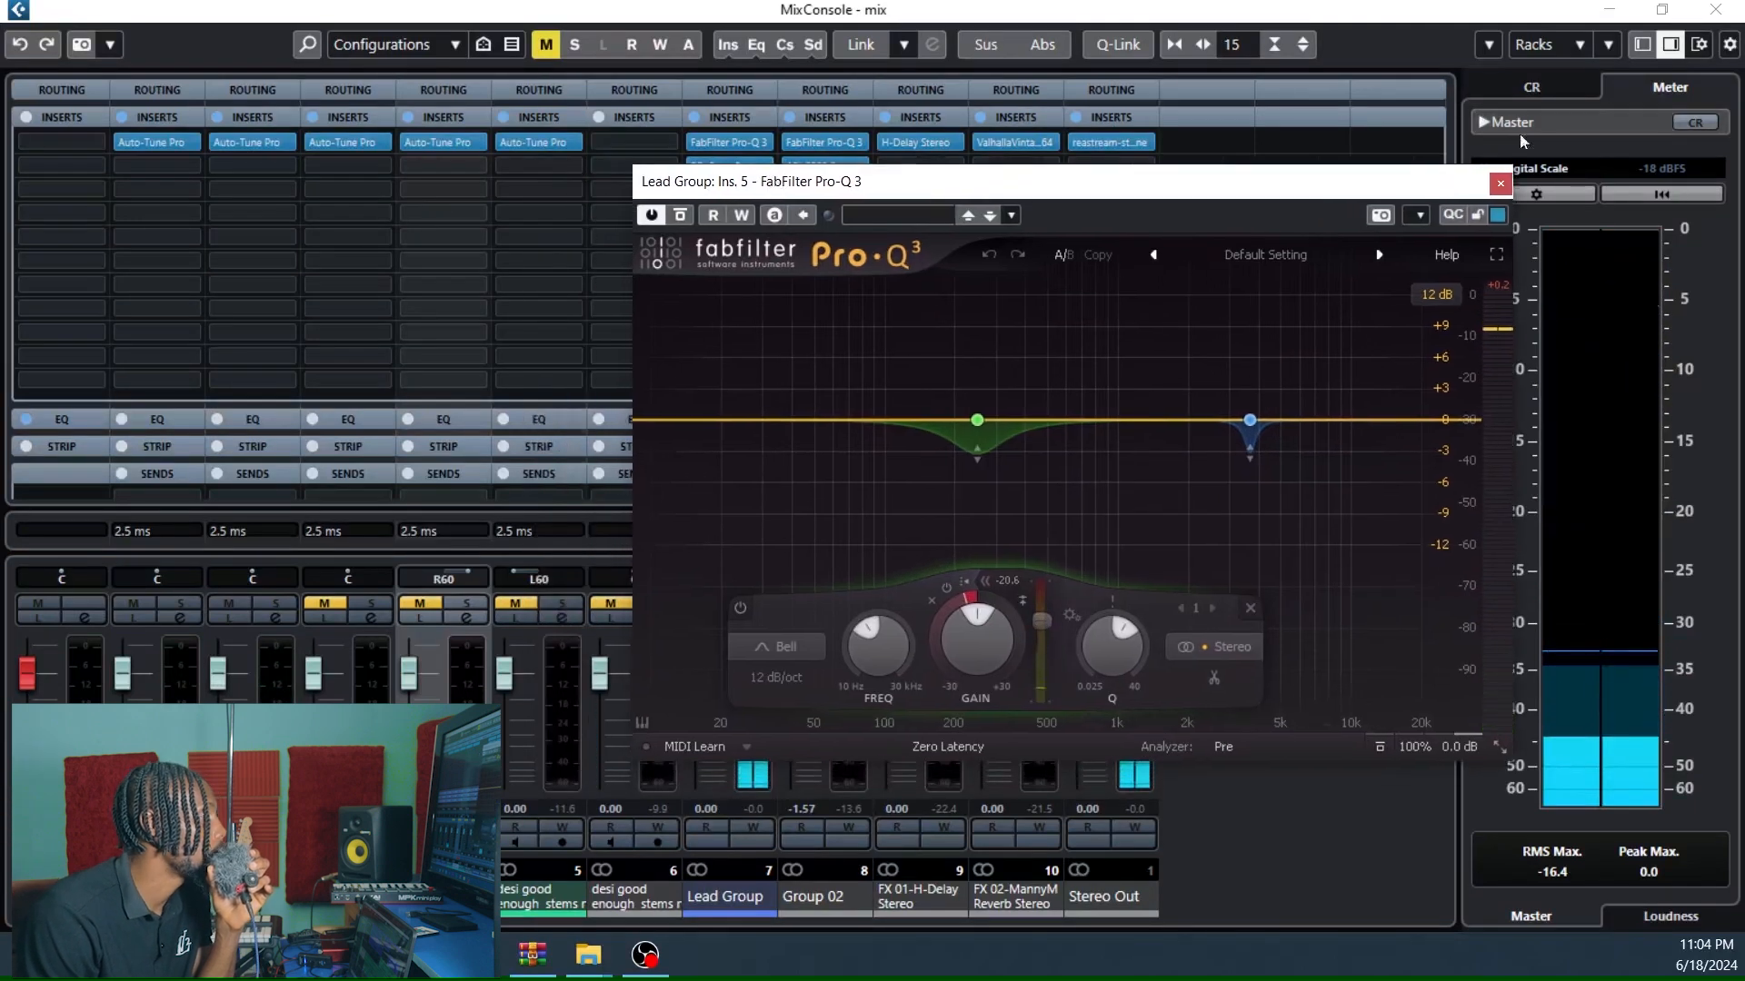
# Close the insert 5 EQ editor and temporarily unmute channel 6 to hear the lead vocal together with it.
pyautogui.click(1500, 182)
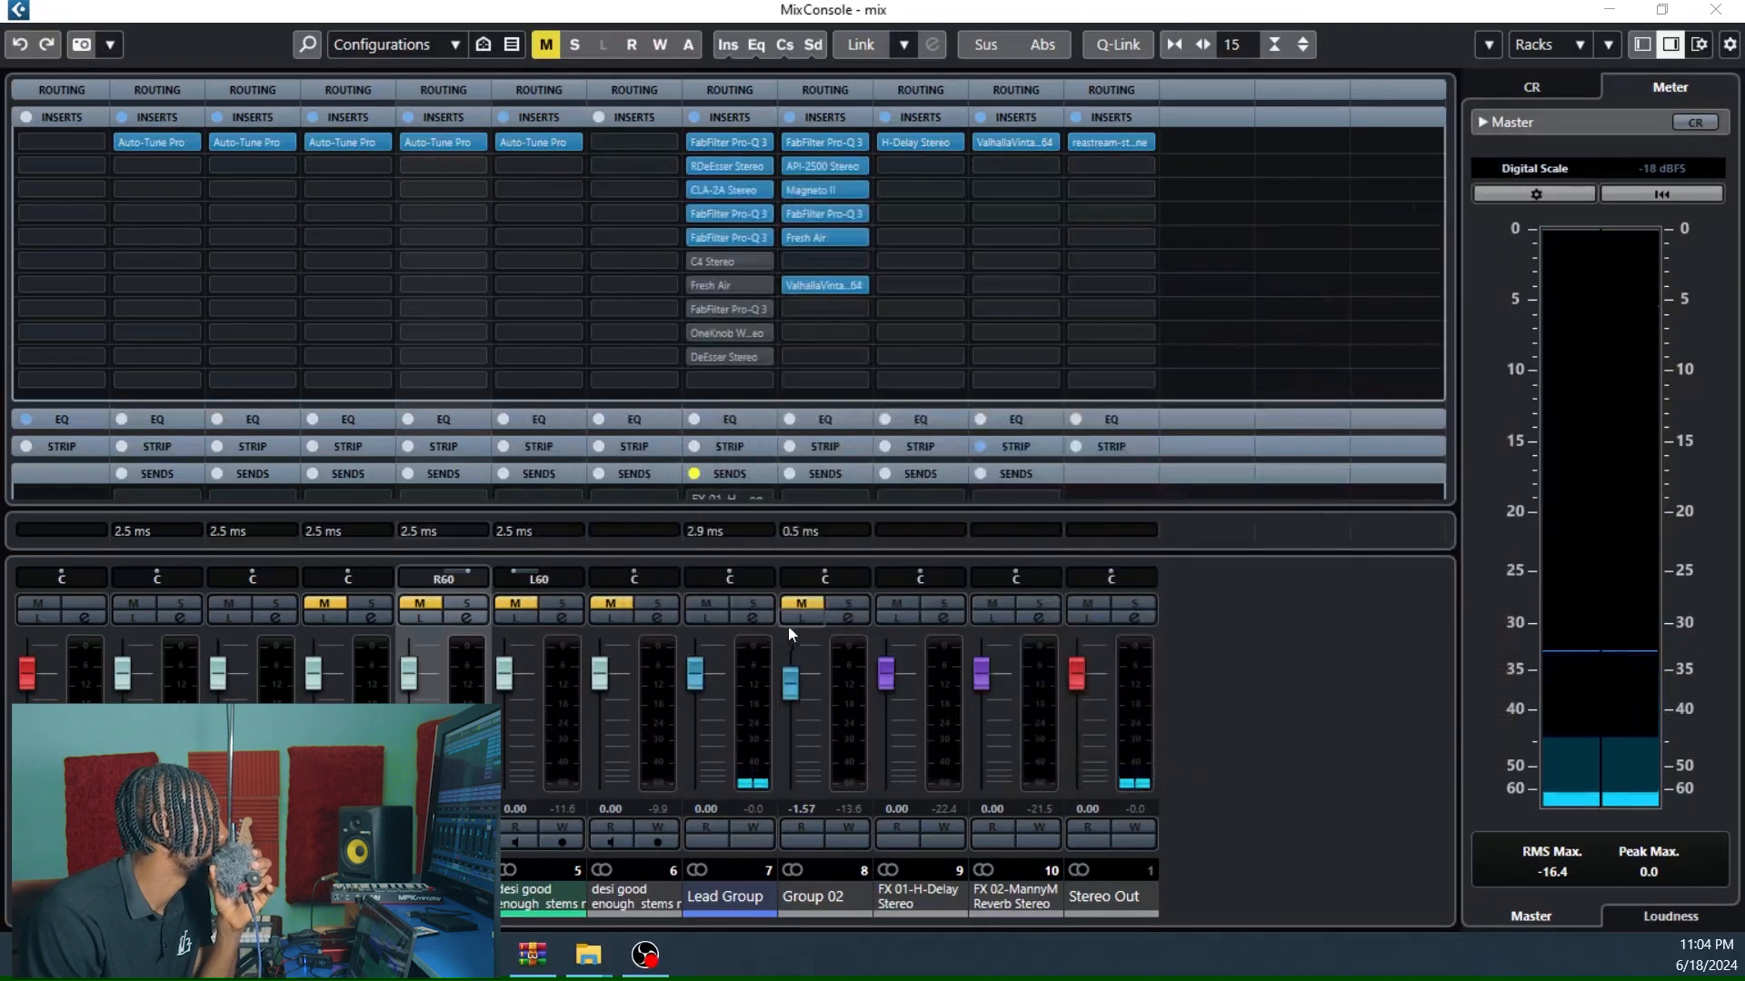
pyautogui.click(621, 603)
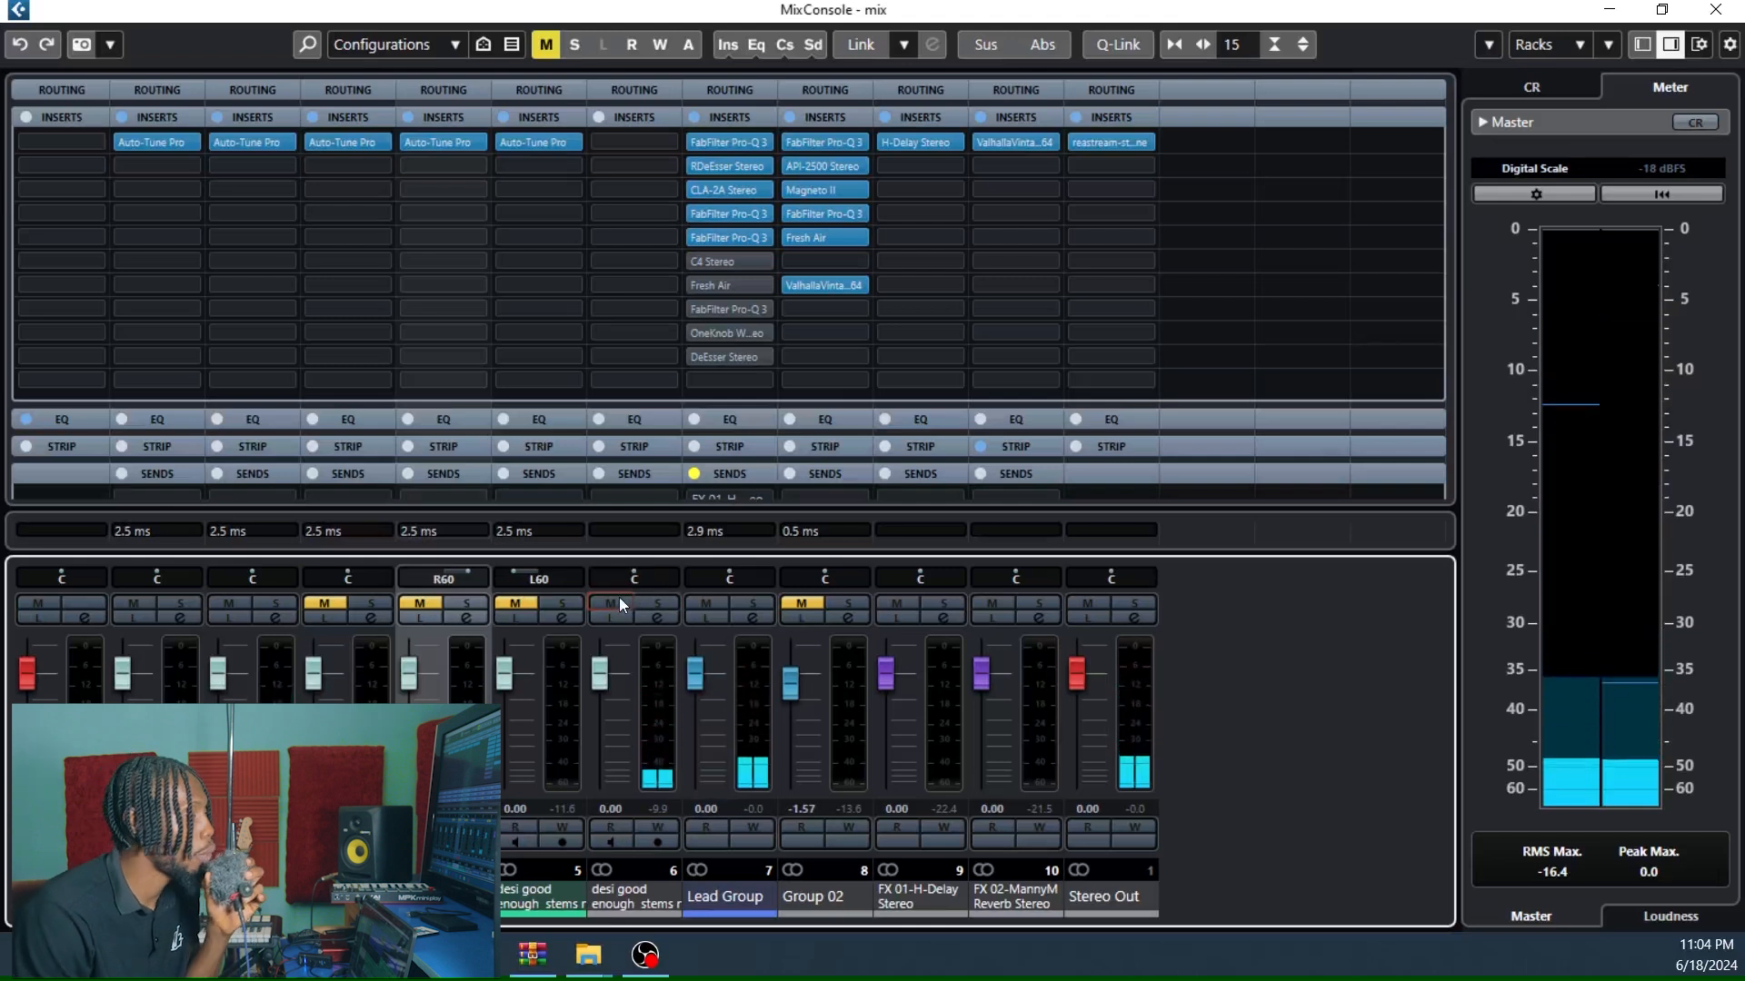
pyautogui.click(619, 599)
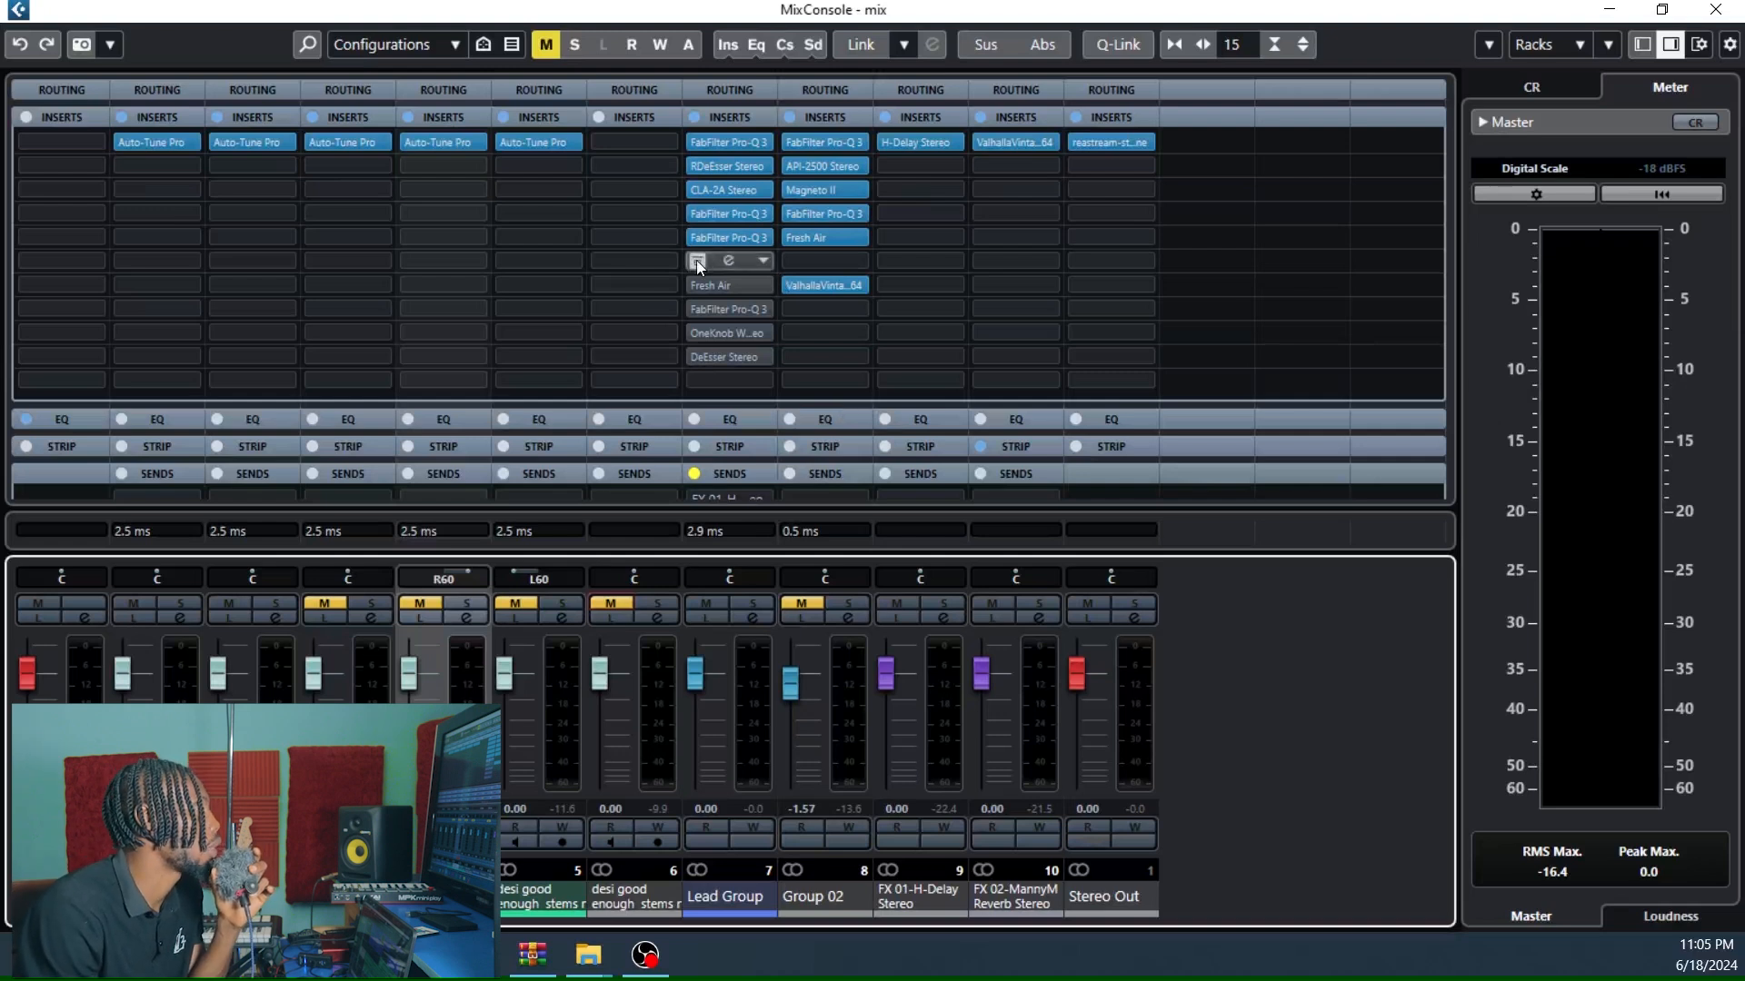
# Activate the Lead Group's C4 Stereo multiband processor in insert 6, open its editor and move the window clear of the inserts.
pyautogui.click(722, 262)
pyautogui.click(741, 262)
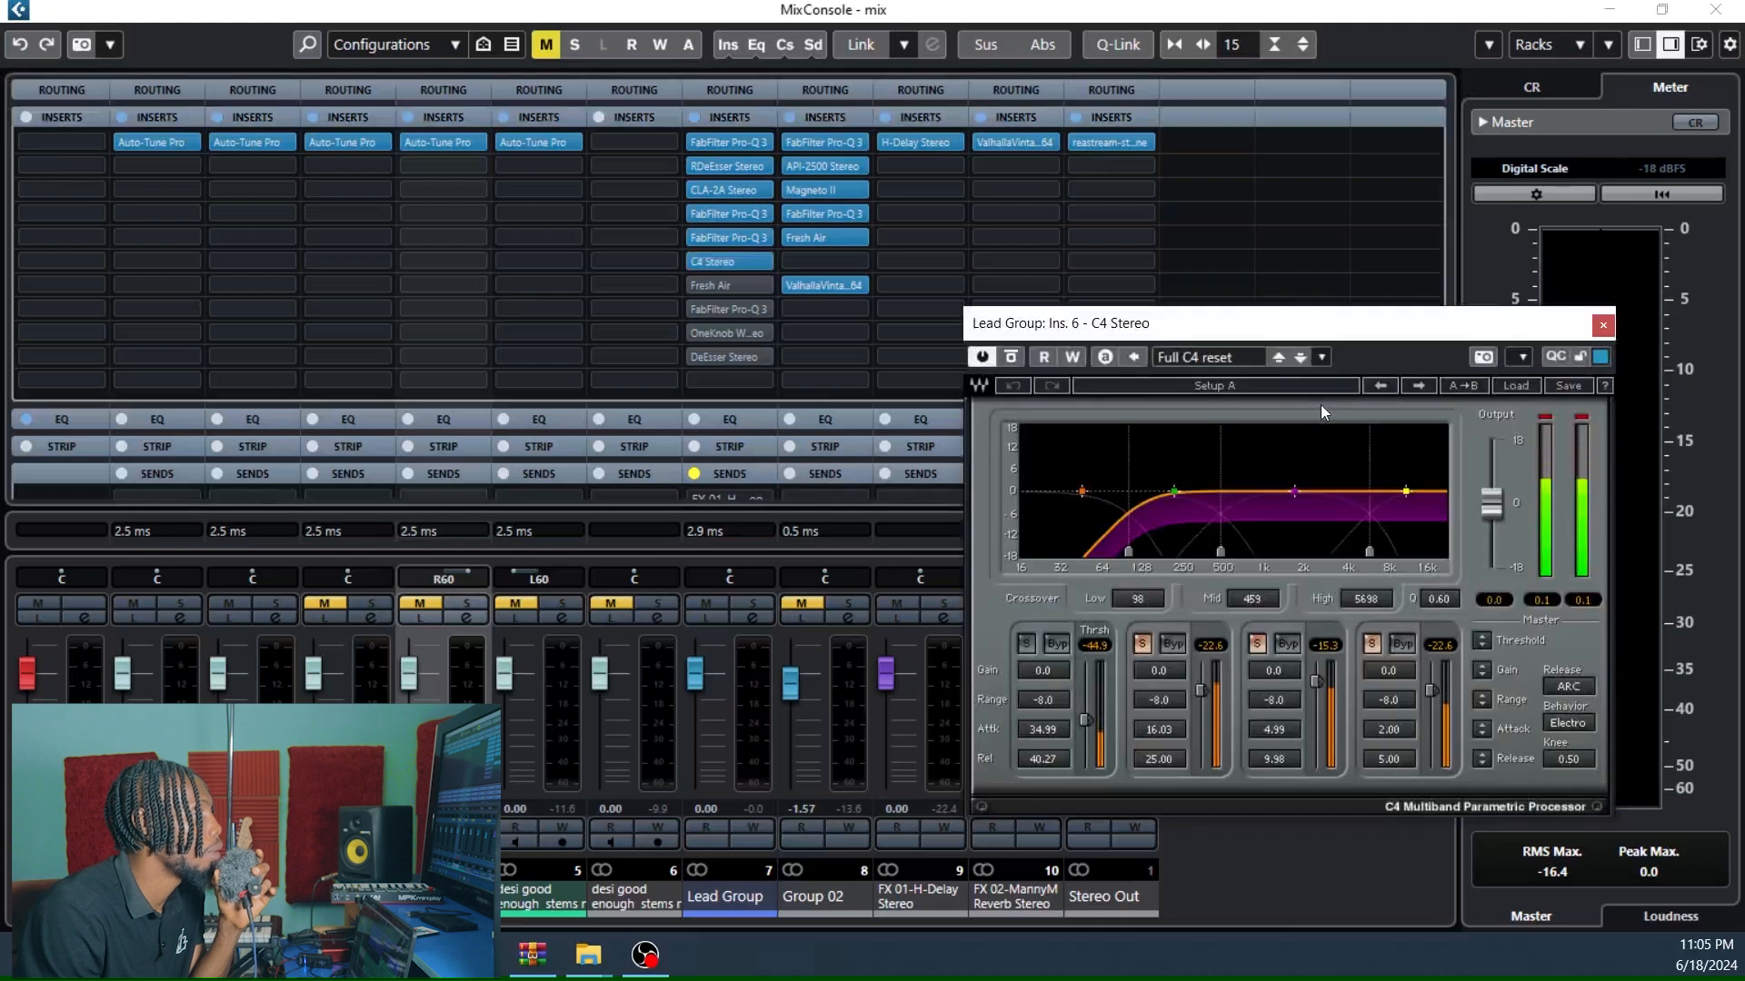
pyautogui.moveTo(1272, 330); pyautogui.dragTo(1187, 278)
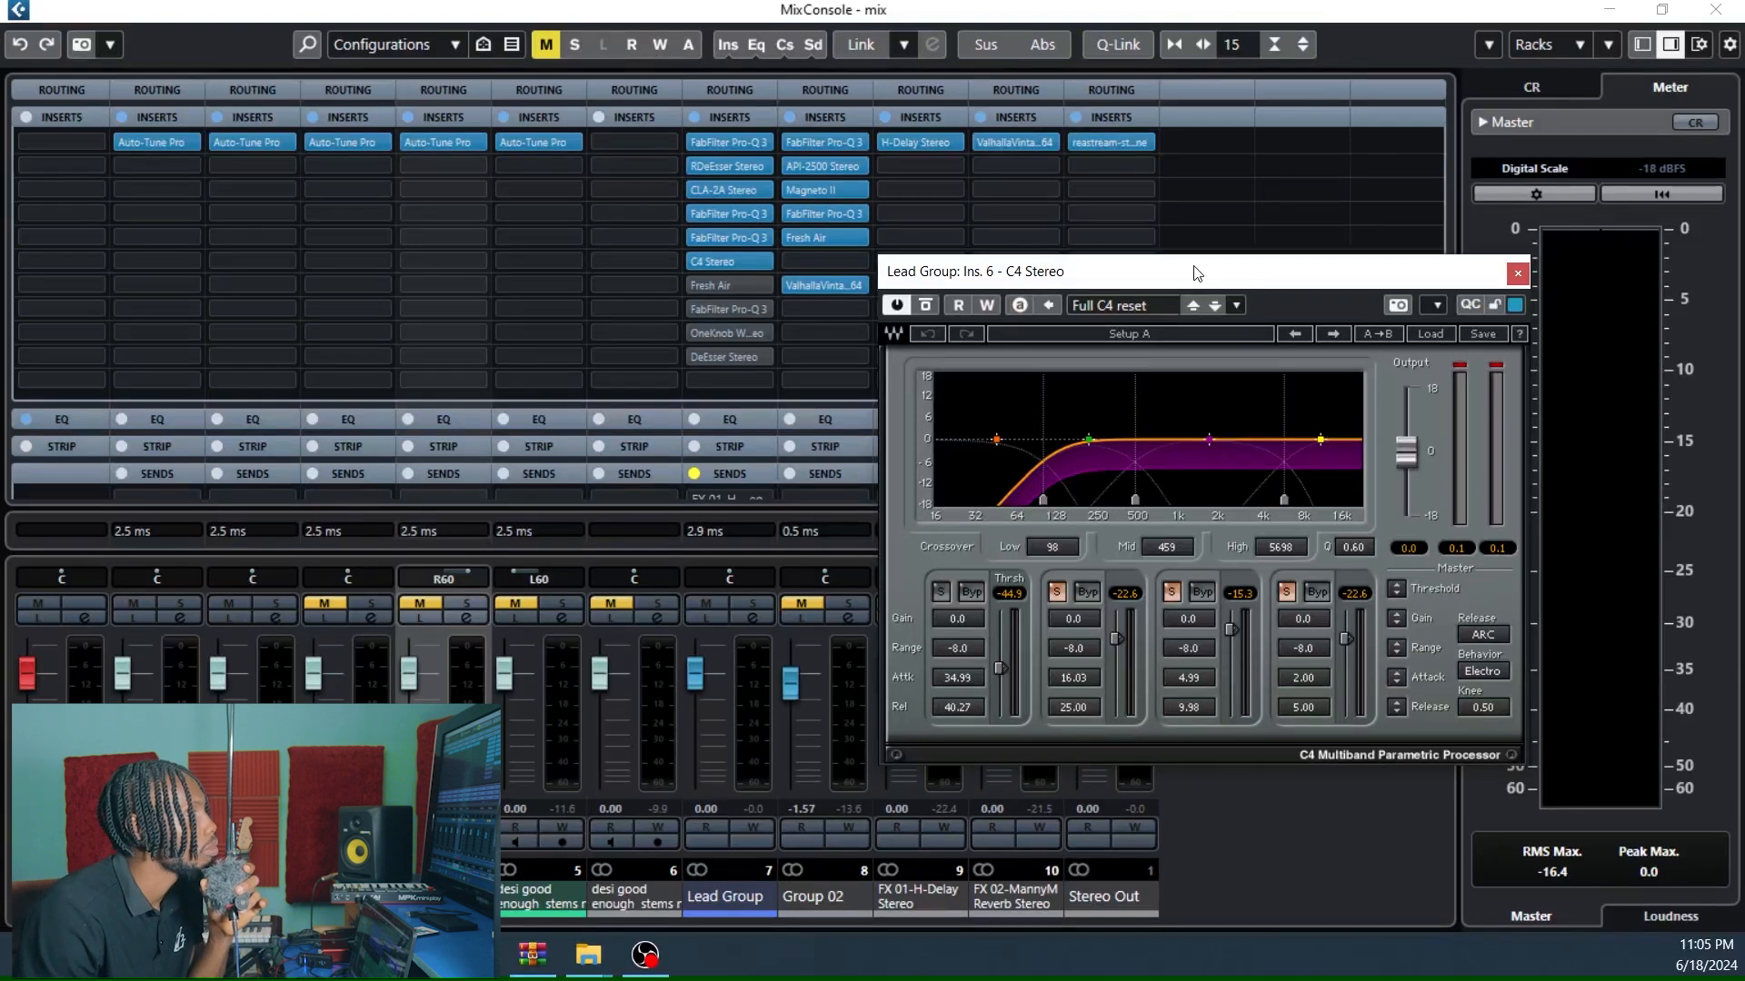
pyautogui.moveTo(1198, 273); pyautogui.dragTo(1182, 273)
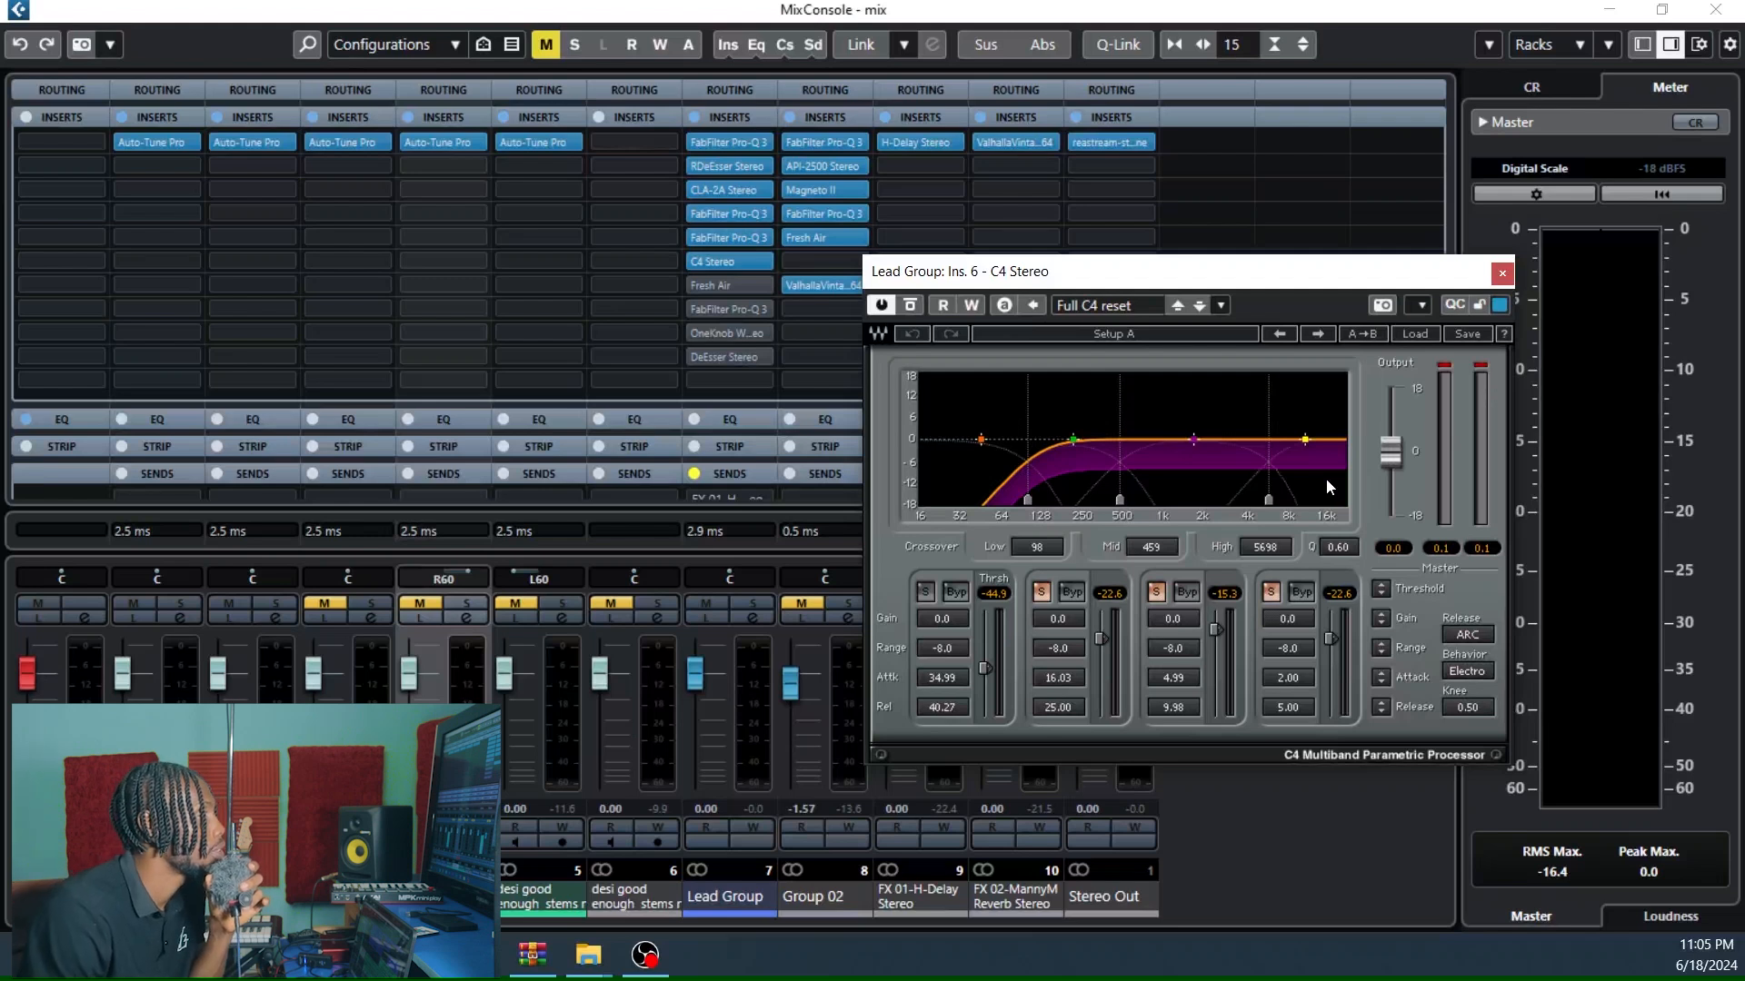
# Play the lead vocal through the C4, unmute channel 6 to hear both together, and stop playback.
pyautogui.press('space')
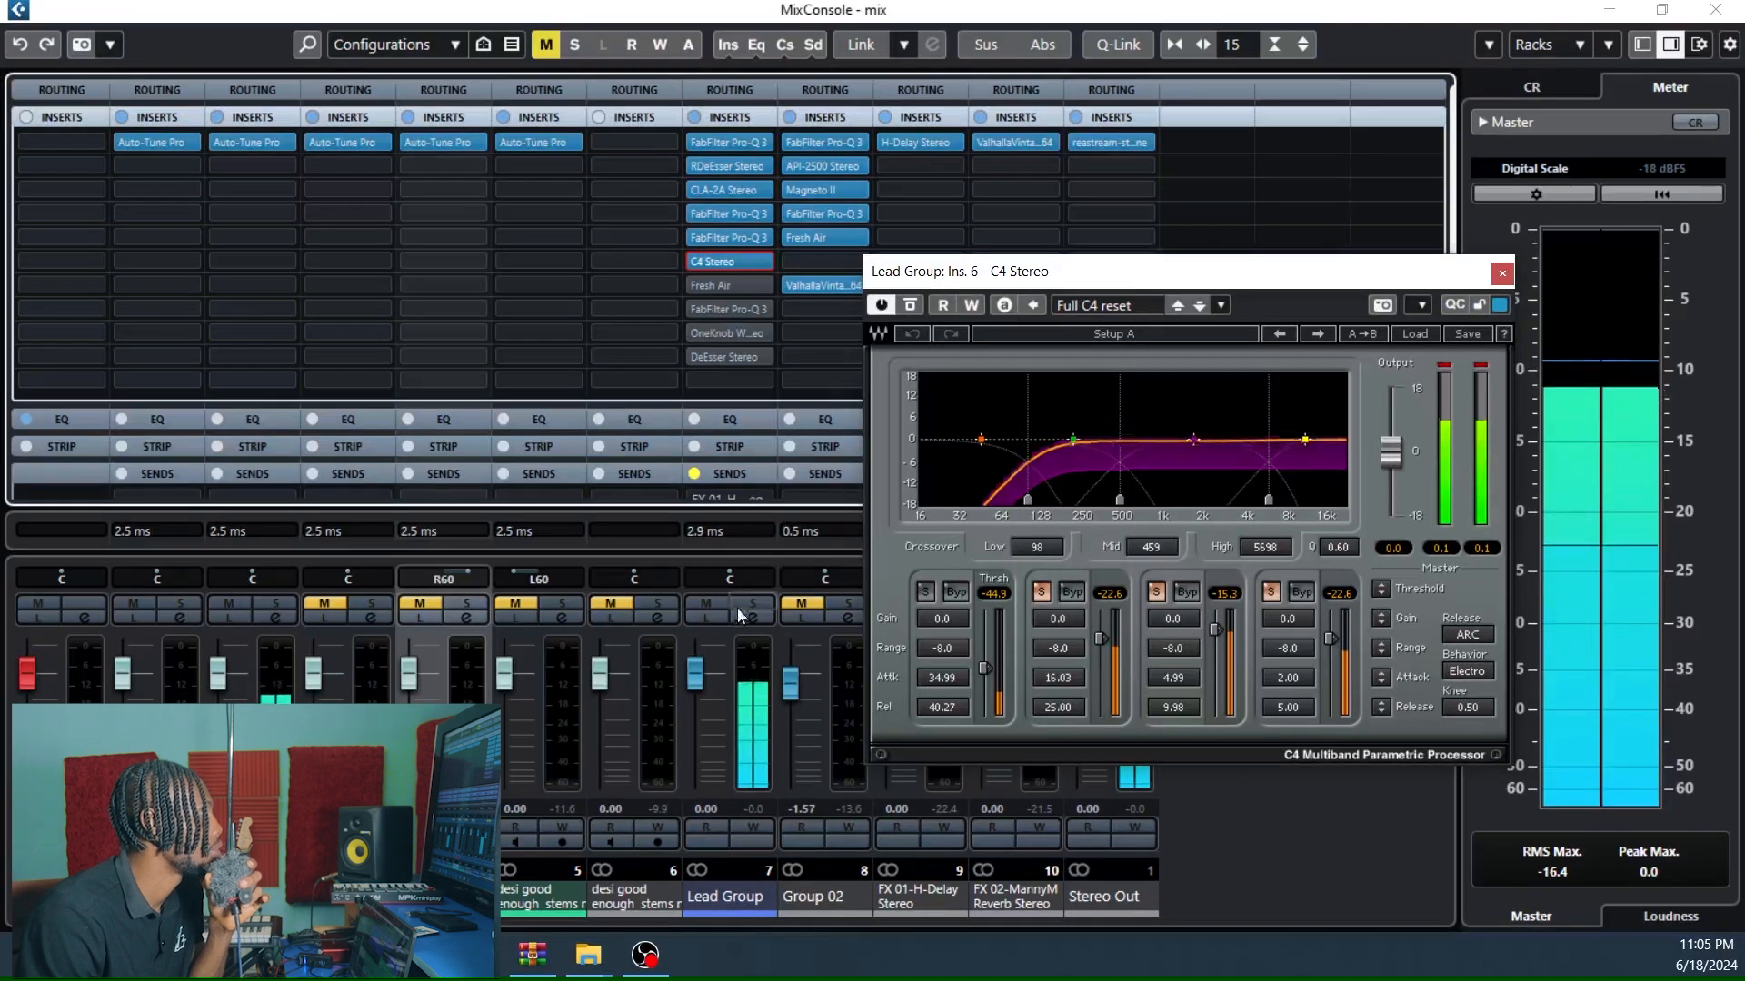
pyautogui.click(611, 602)
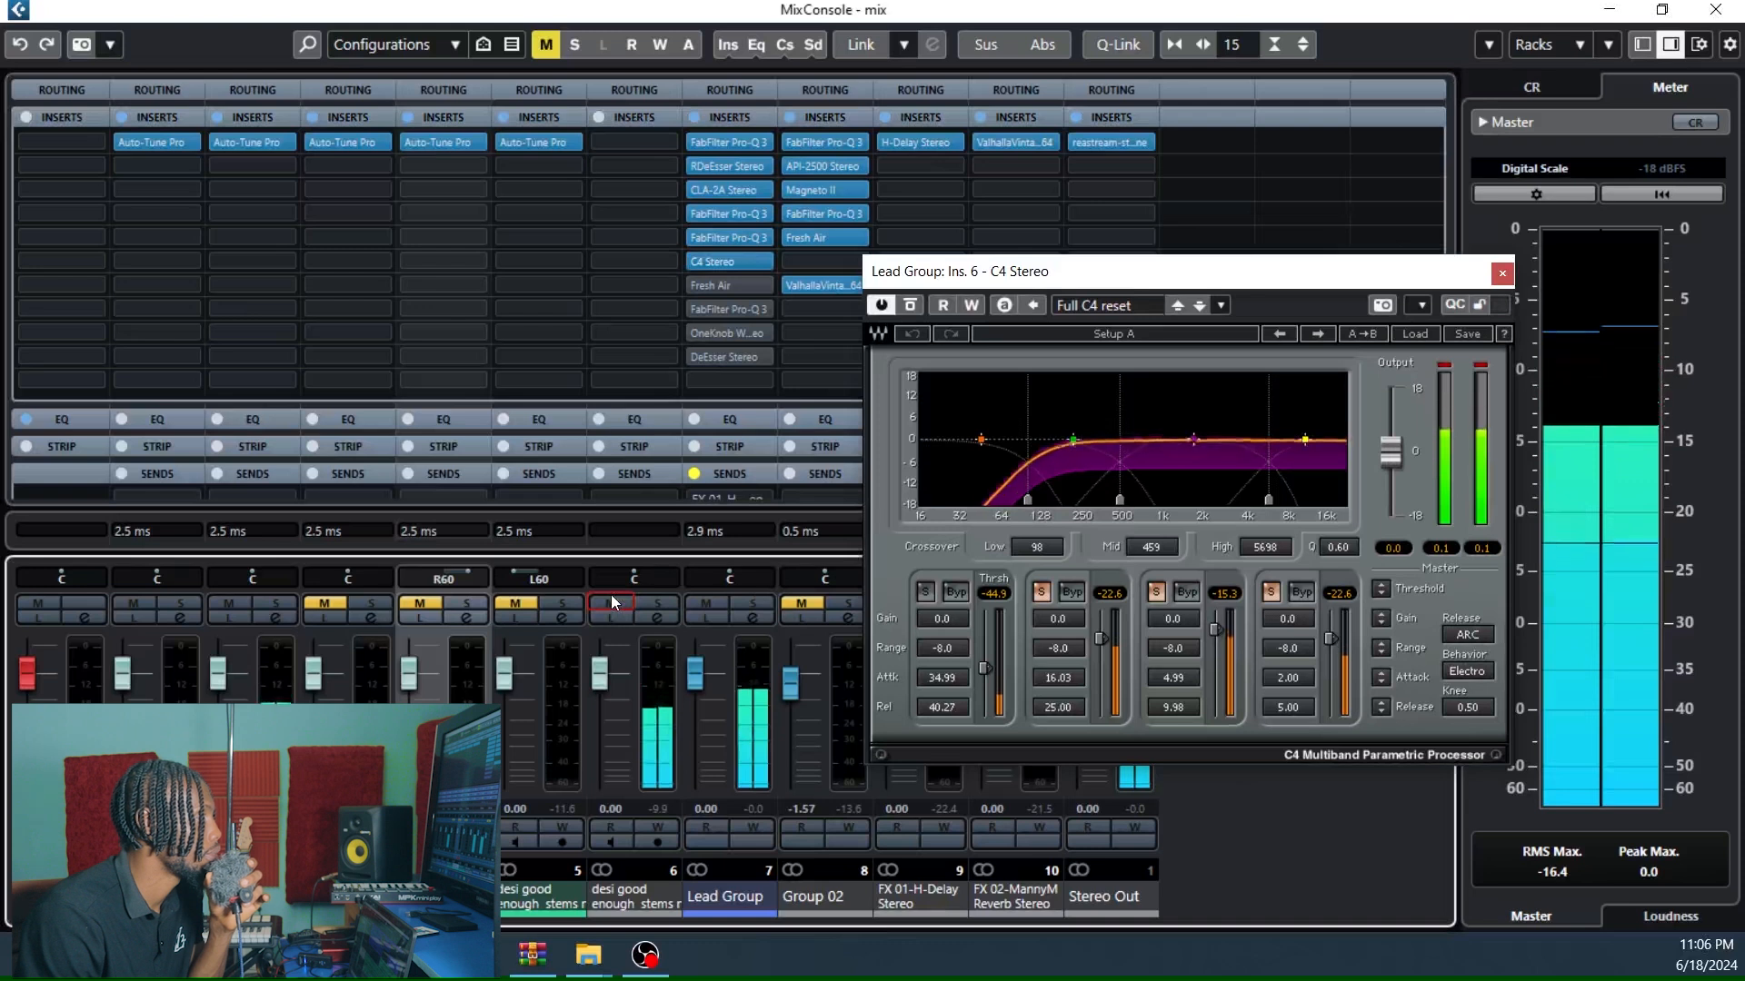
pyautogui.press('space')
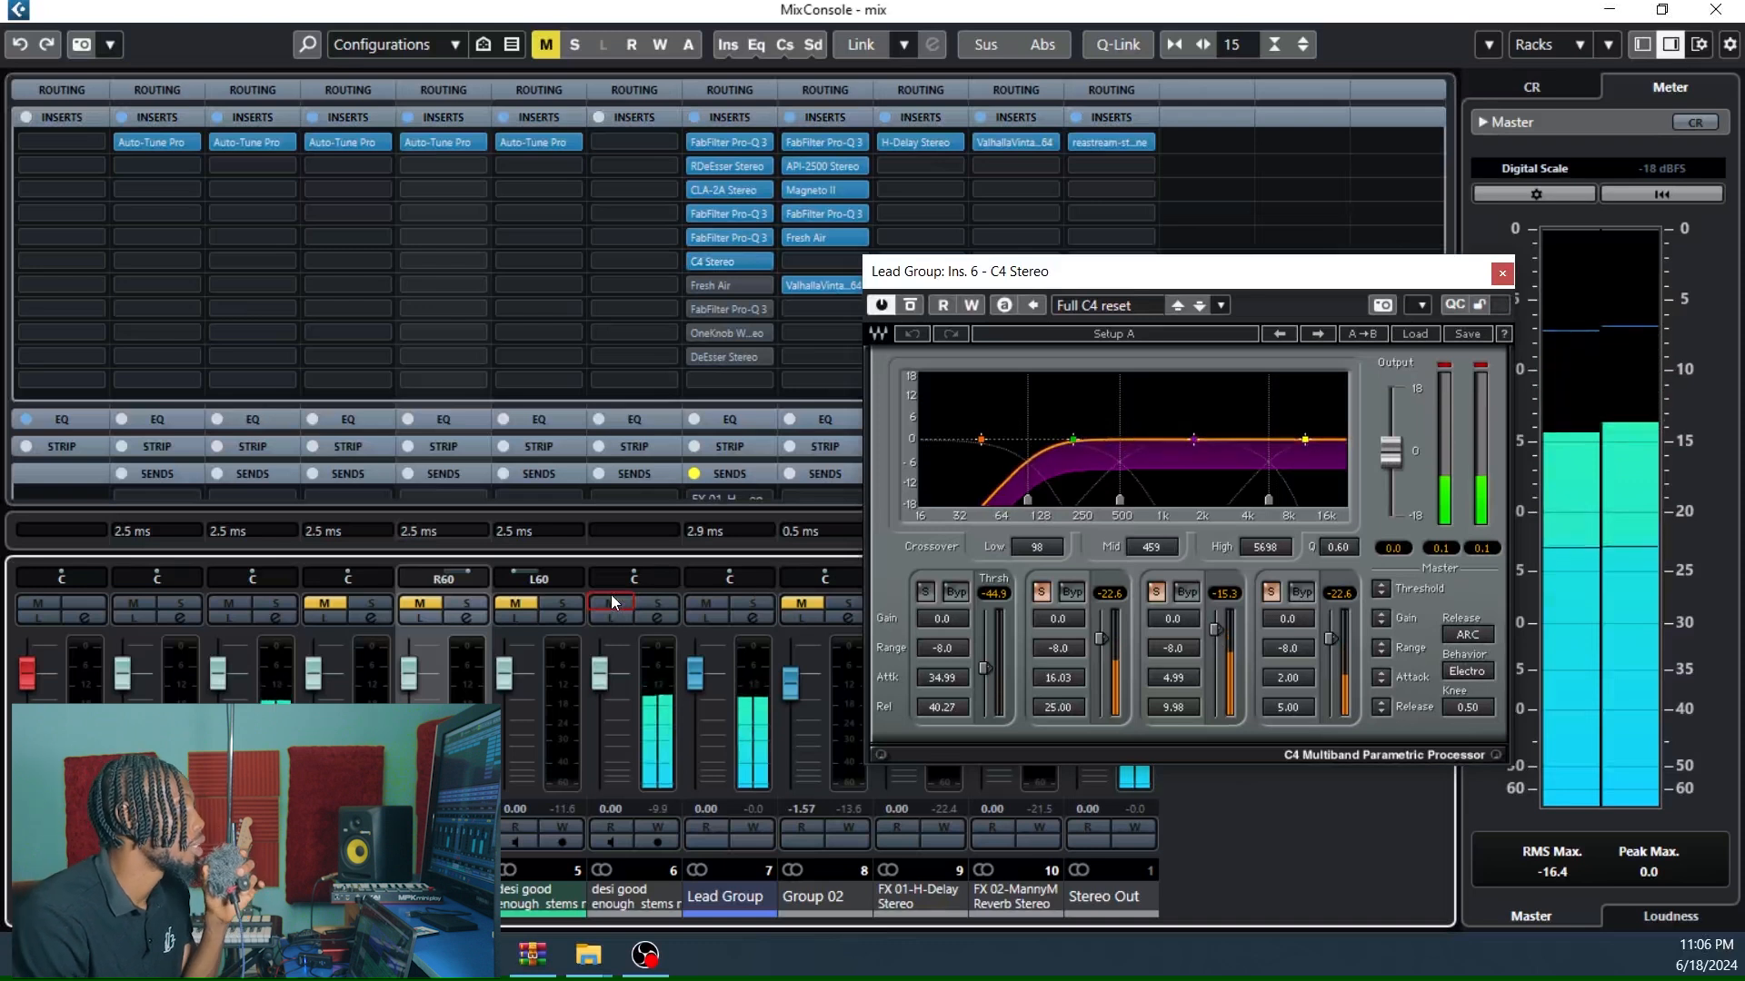
pyautogui.click(1286, 282)
pyautogui.moveTo(1286, 287); pyautogui.dragTo(1323, 273)
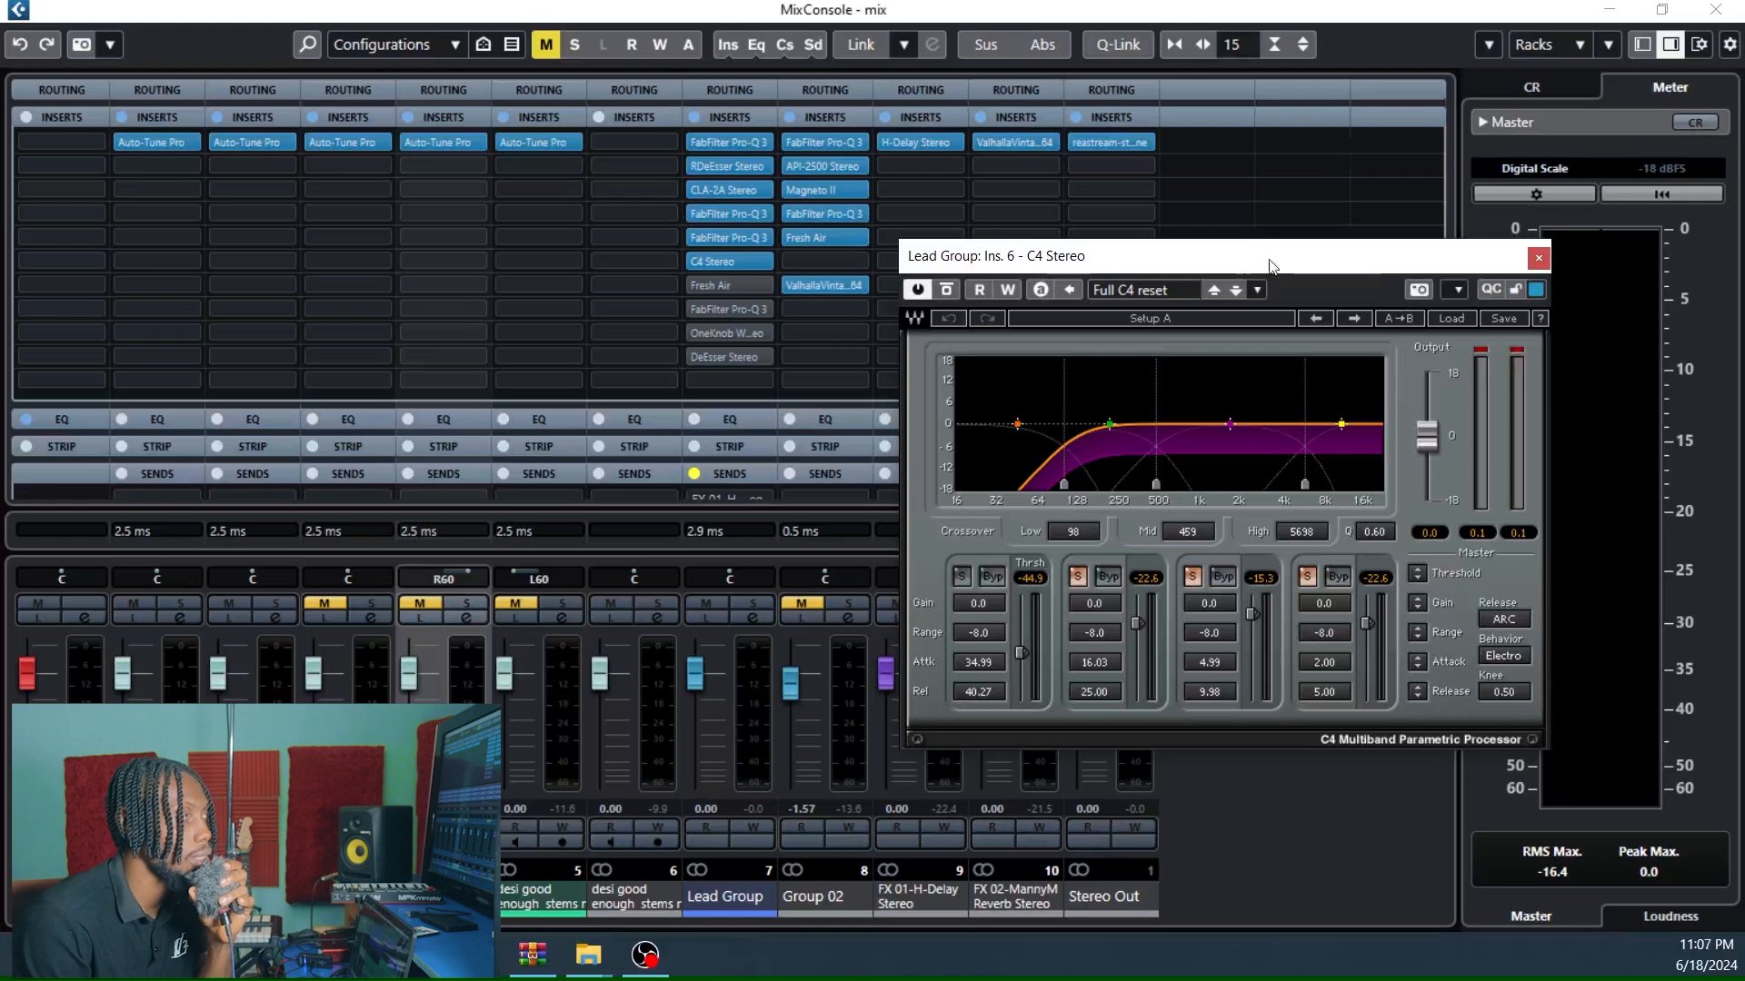
# Replay the vocal through the C4, mute channel 6 again and close the C4 editor.
pyautogui.press('space')
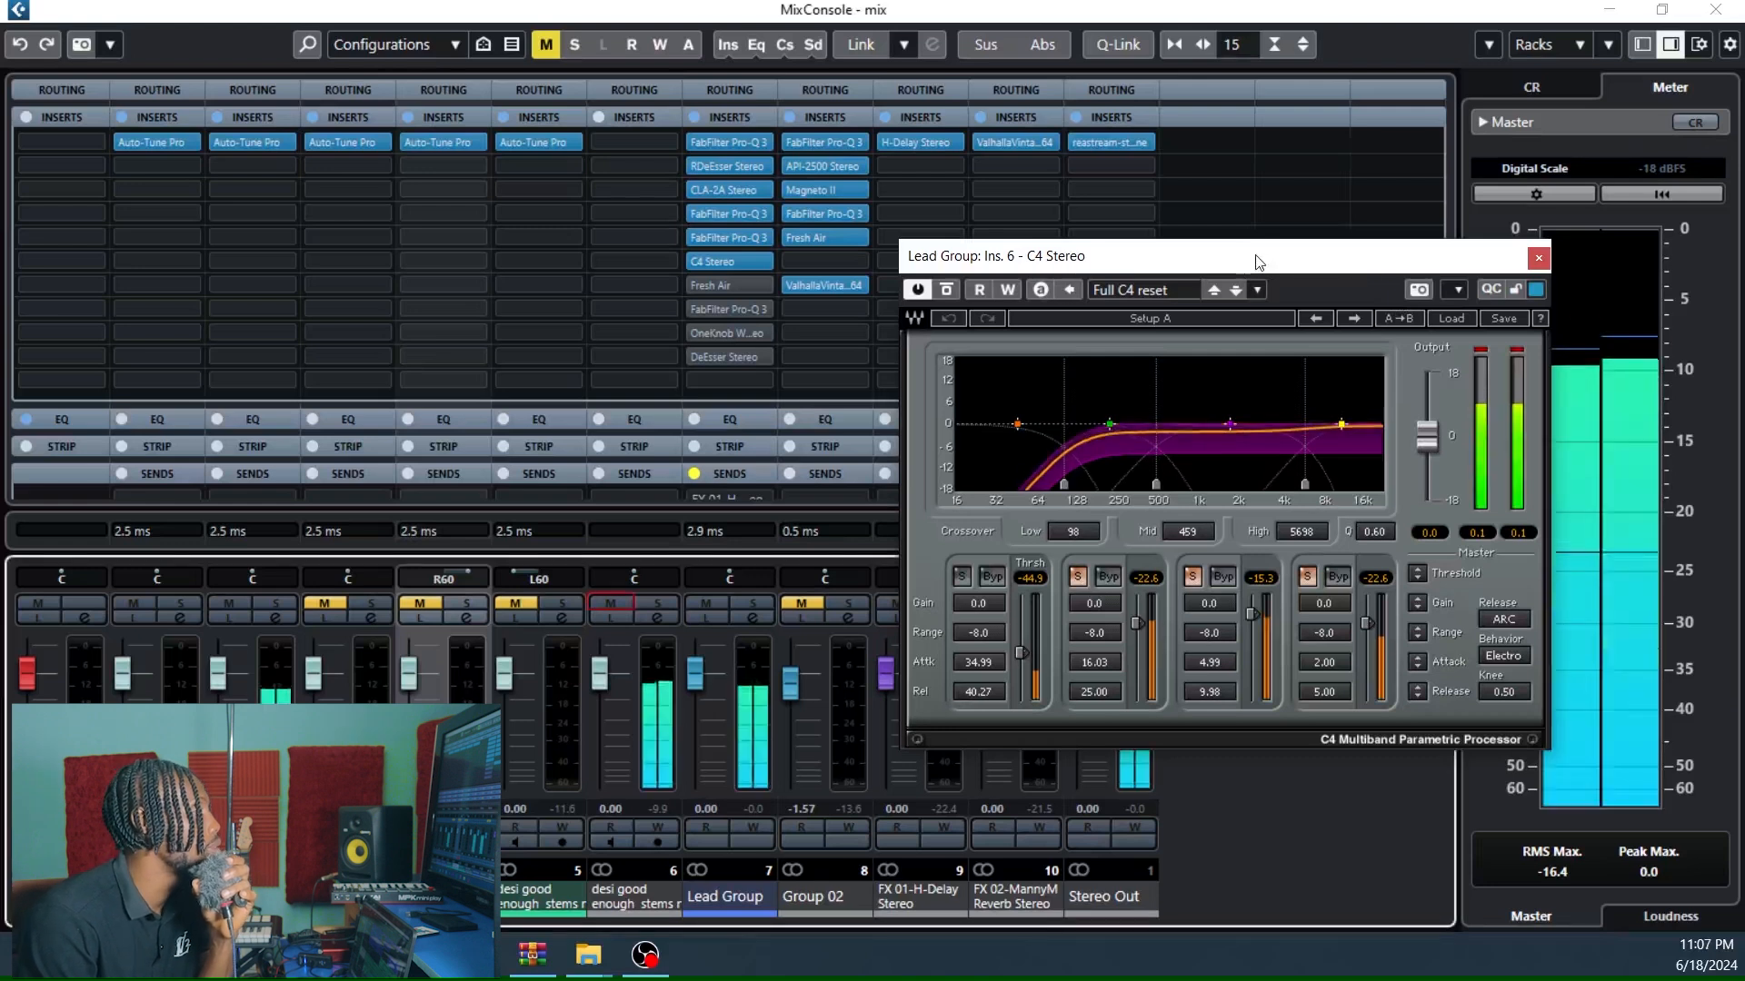
pyautogui.click(609, 600)
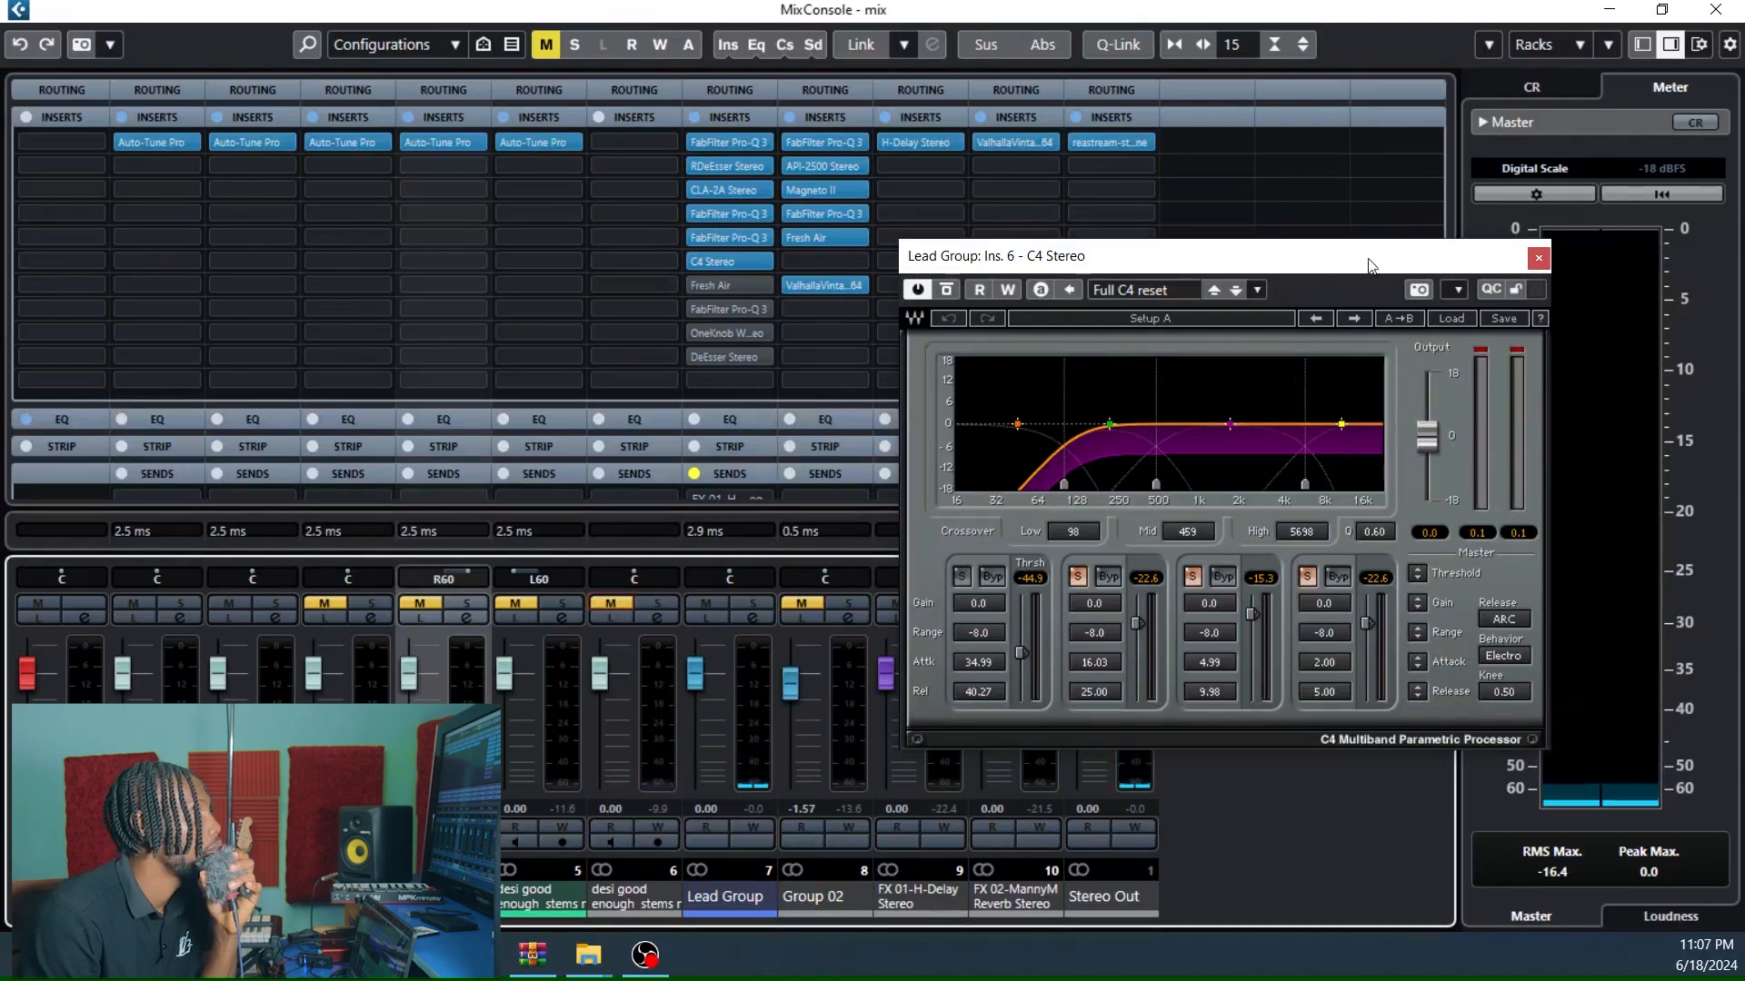
pyautogui.click(1539, 258)
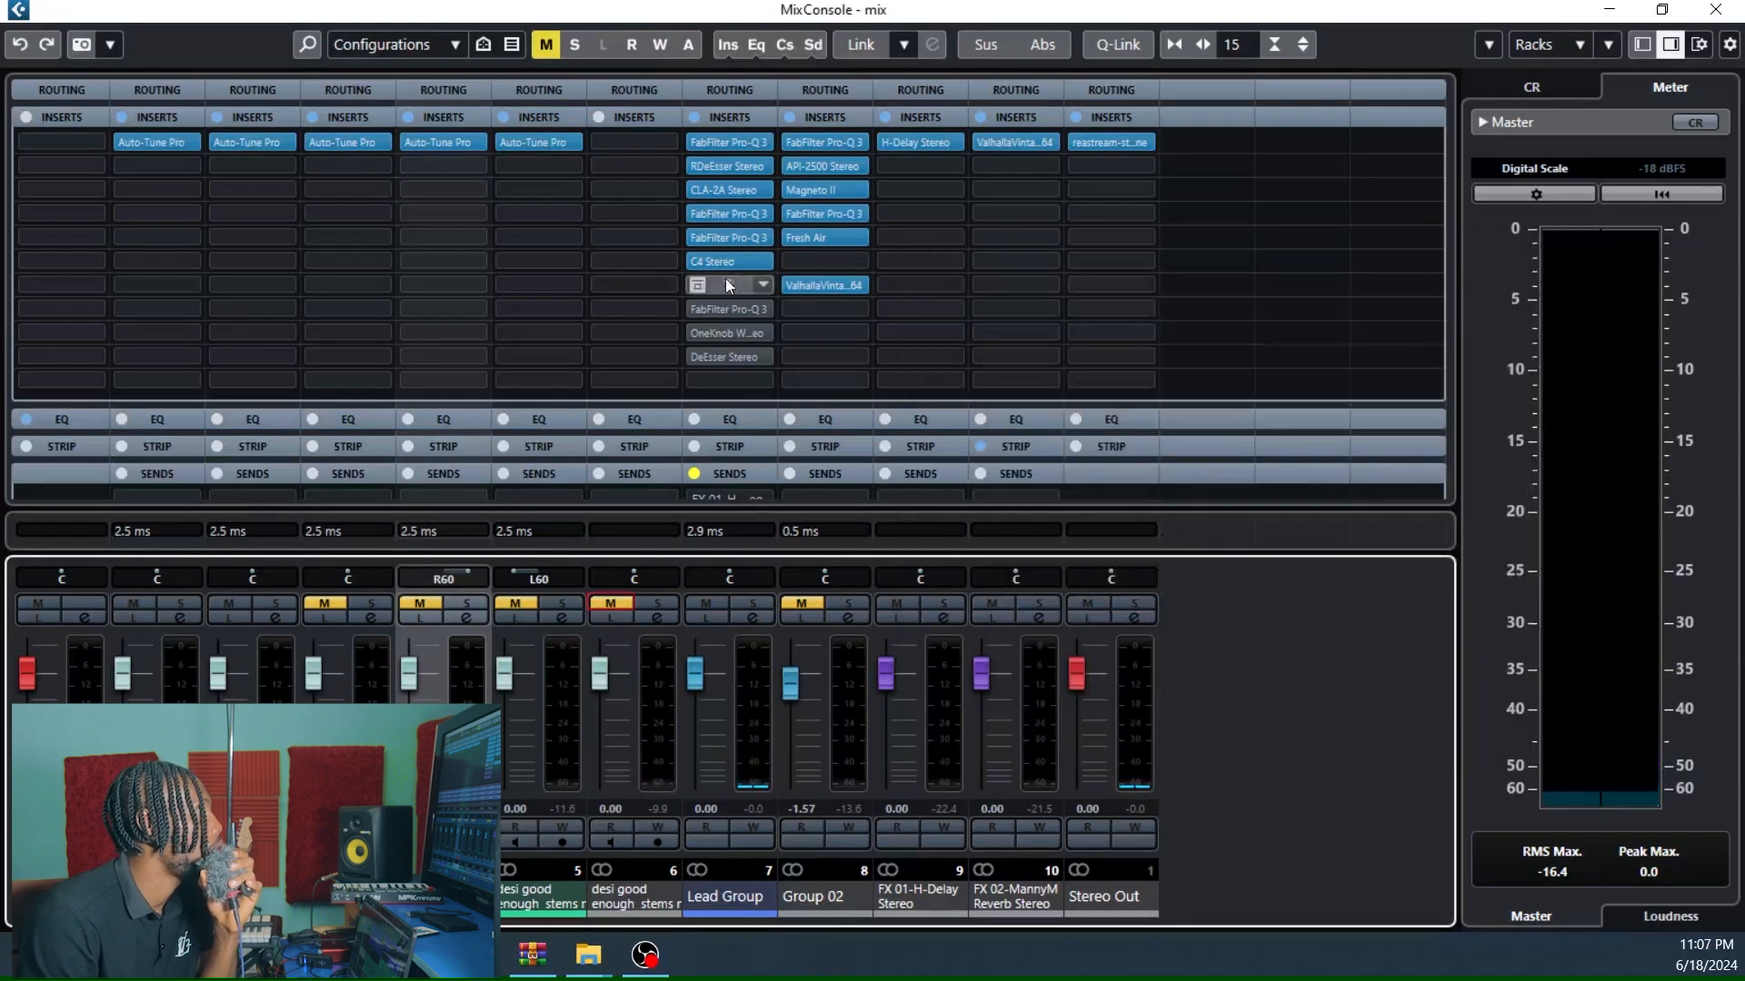
# Activate the Lead Group's Fresh Air plug-in in insert 7, open its editor and reposition the window.
pyautogui.click(698, 285)
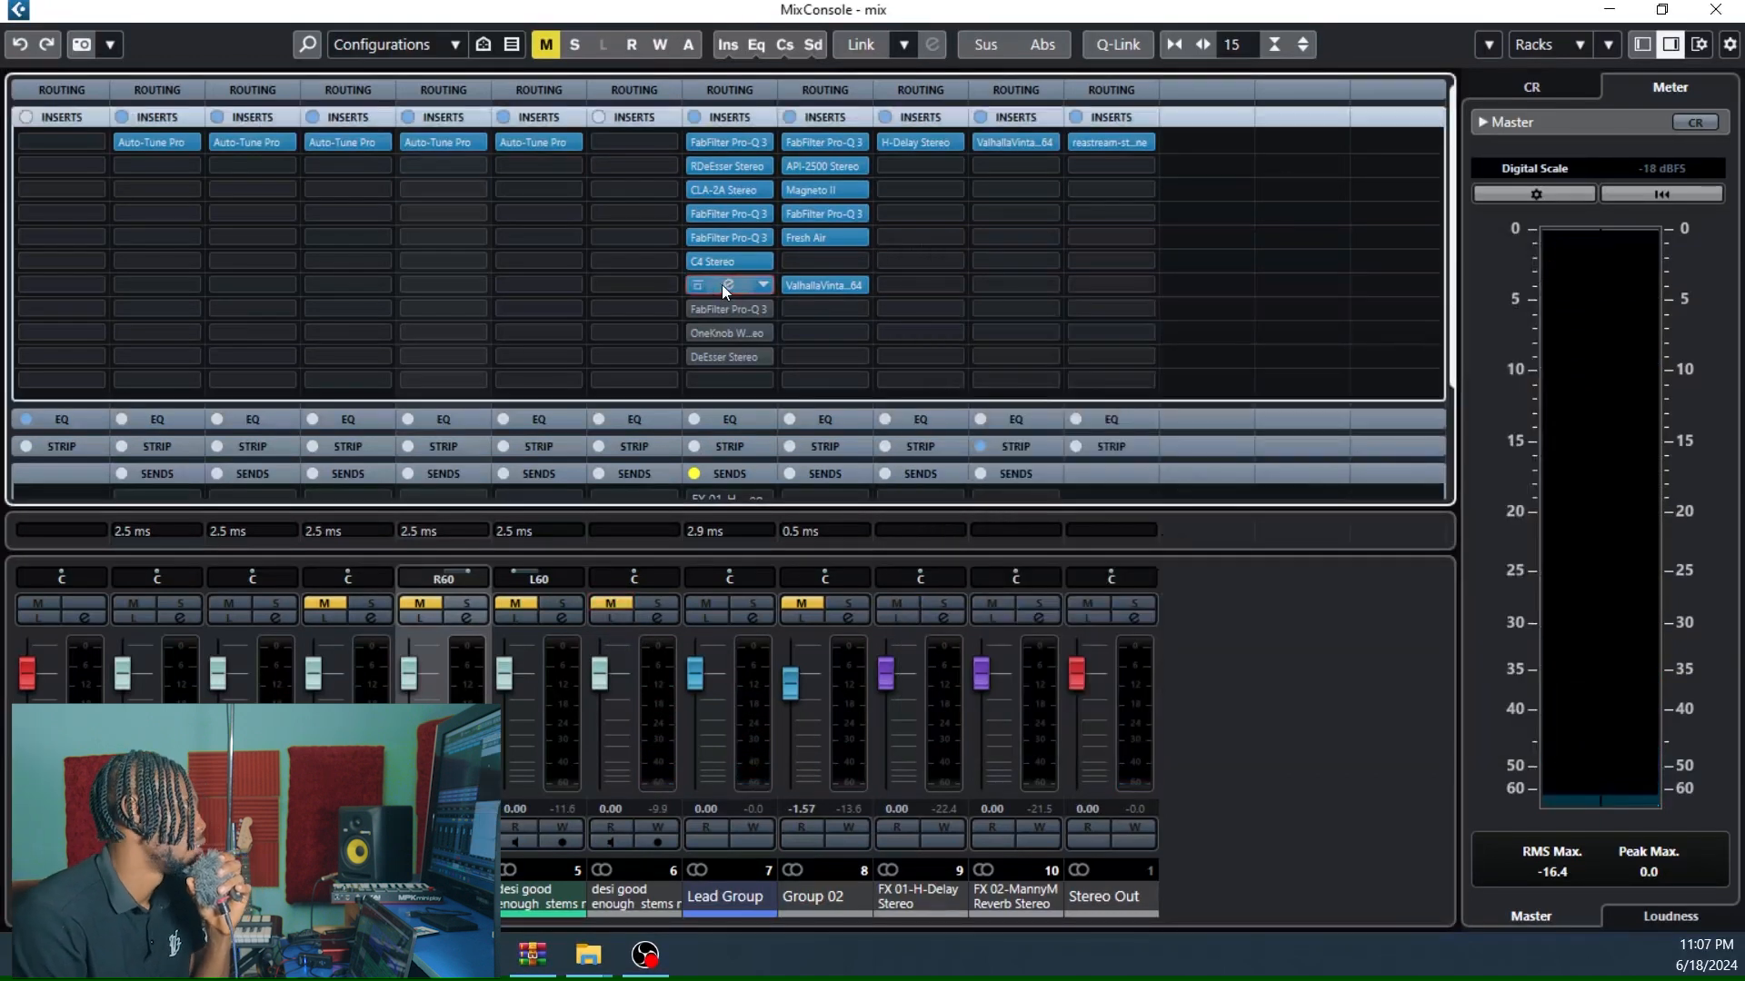
pyautogui.click(727, 287)
pyautogui.moveTo(1084, 136); pyautogui.dragTo(1168, 131)
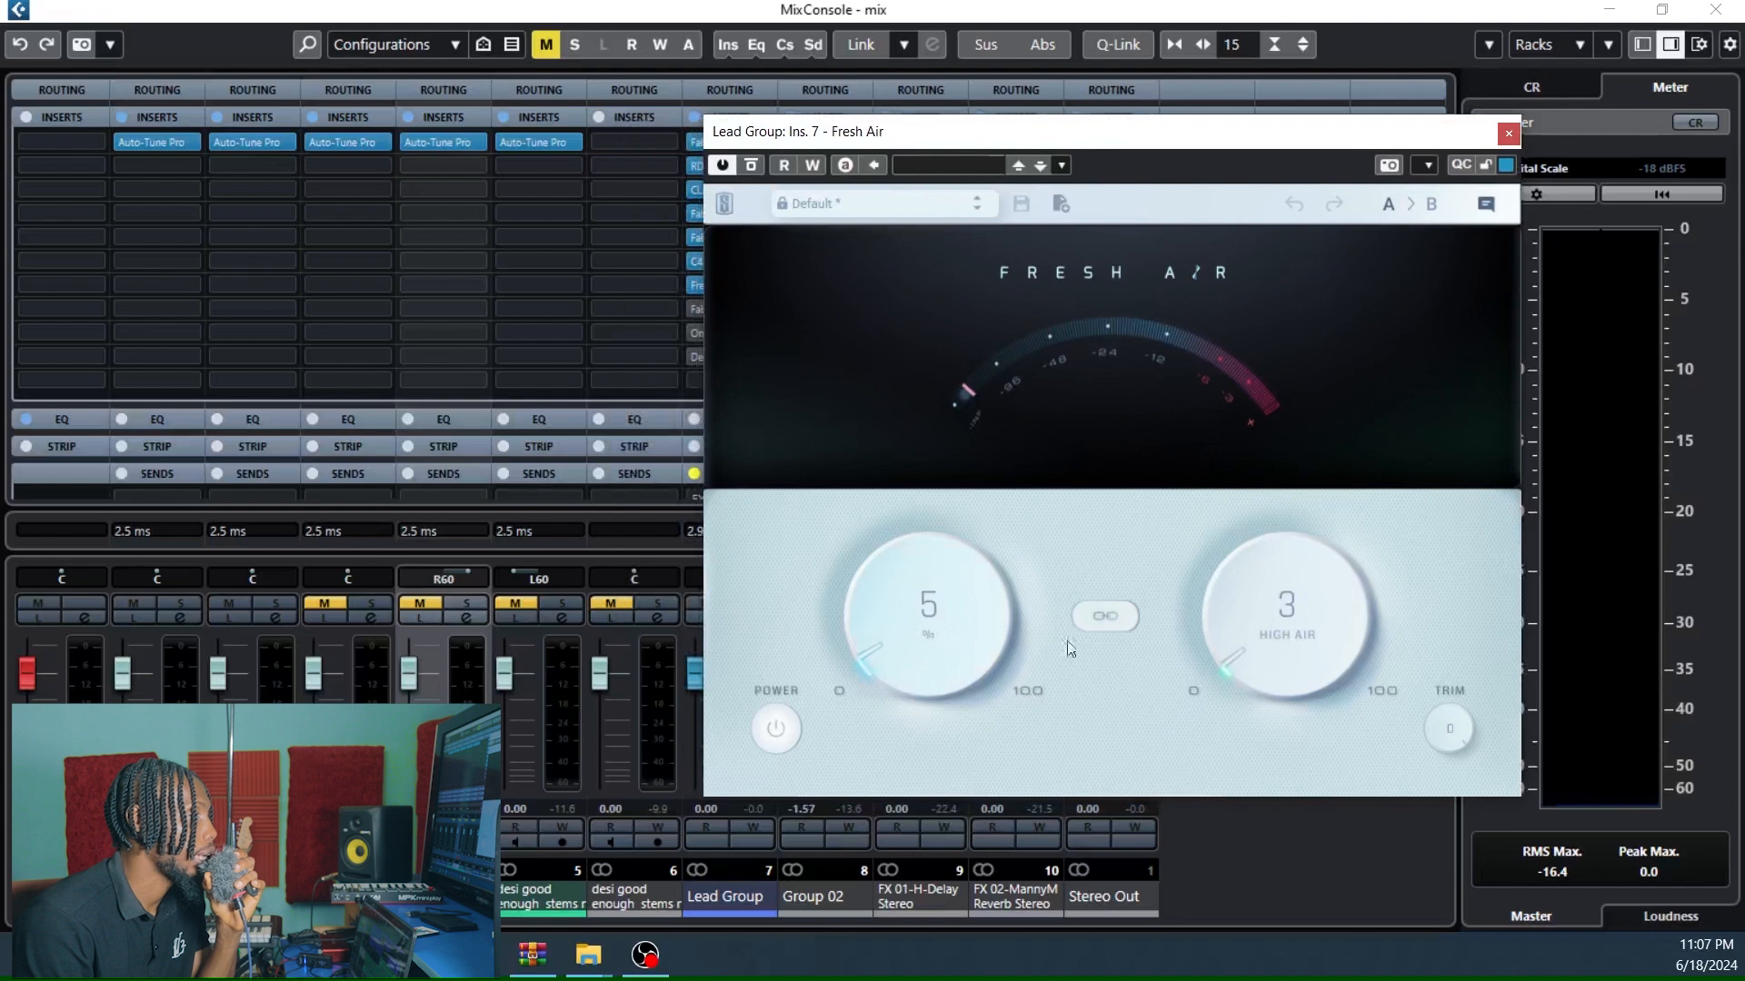
# Audition the lead vocal through Fresh Air and close the plug-in's editor.
pyautogui.press('space')
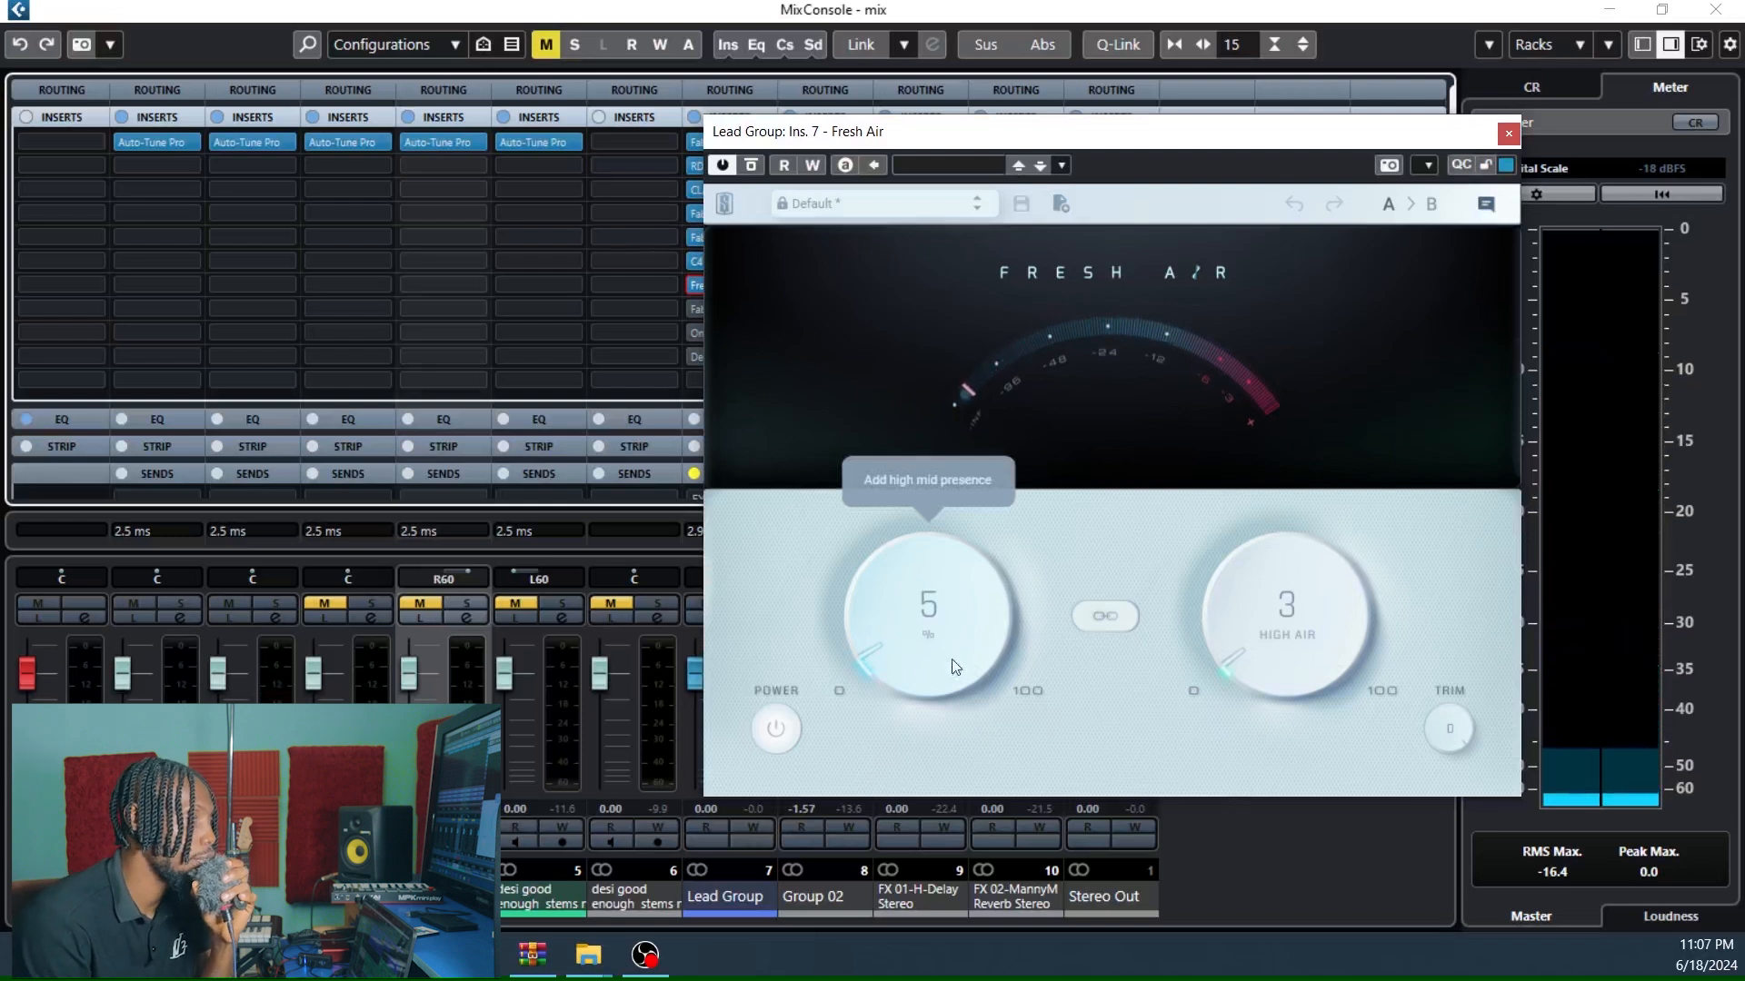
pyautogui.press('Escape')
# Activate the Lead Group's FabFilter Pro-Q 3 in insert 8, open and reposition its editor, and set the display range to 6 dB.
pyautogui.click(698, 309)
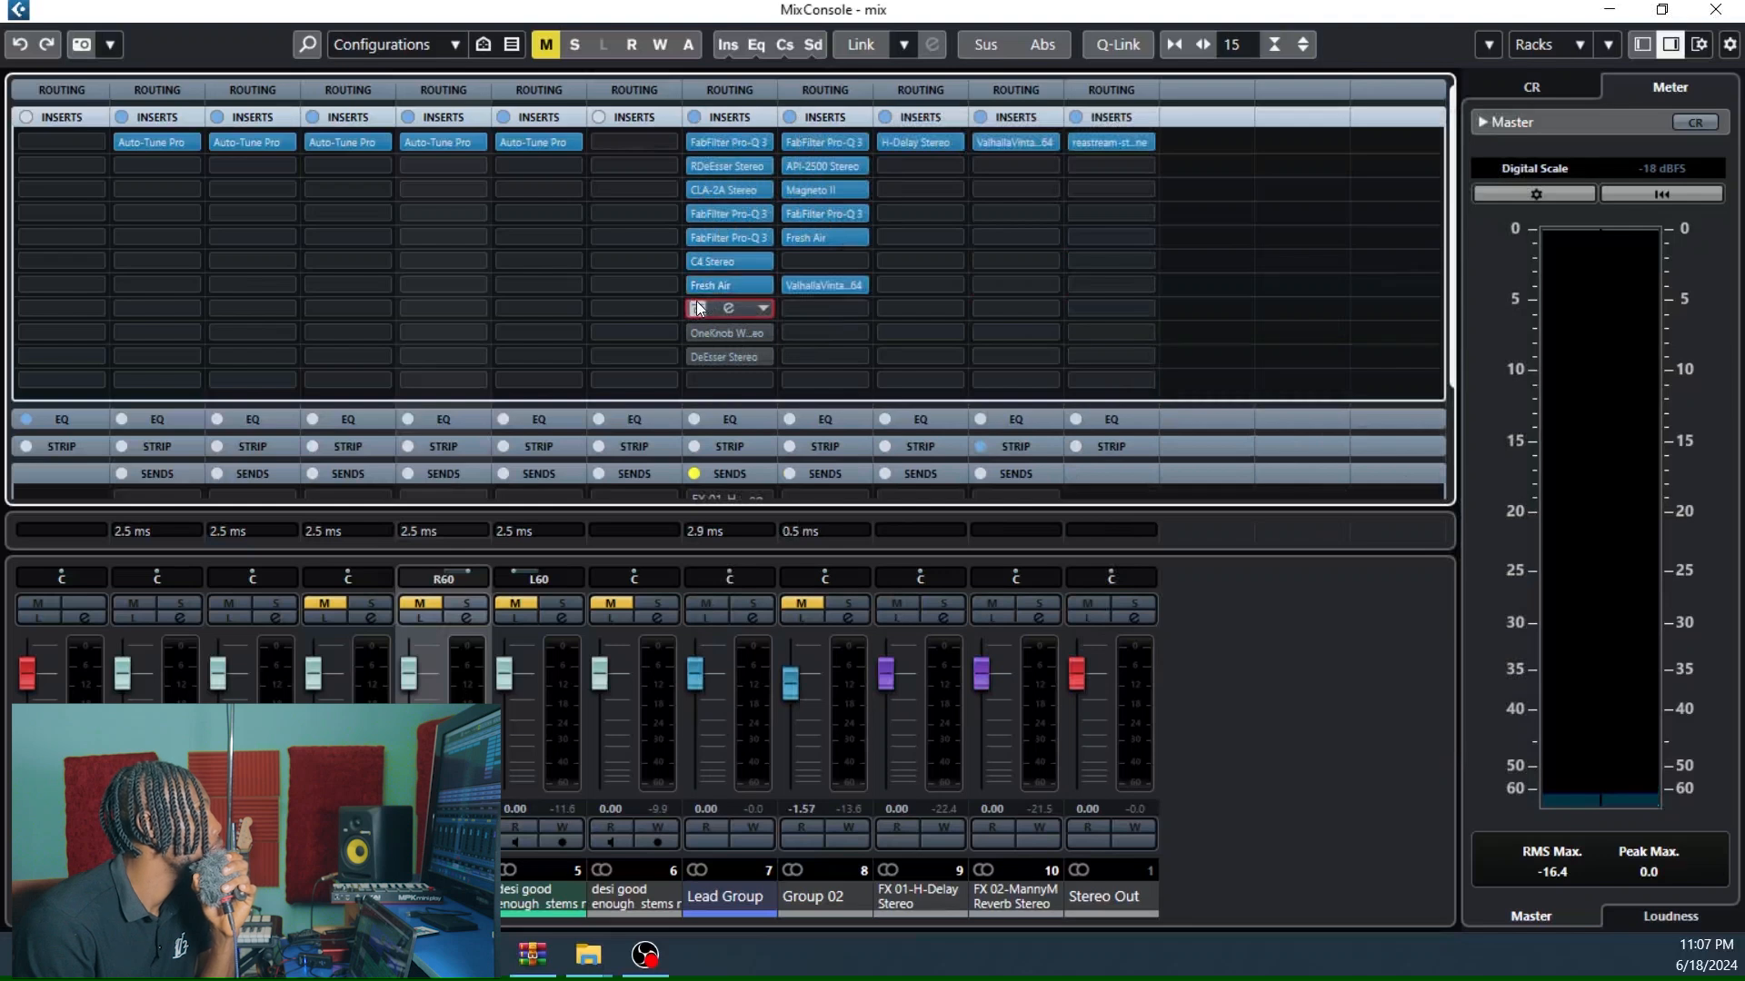
pyautogui.click(729, 307)
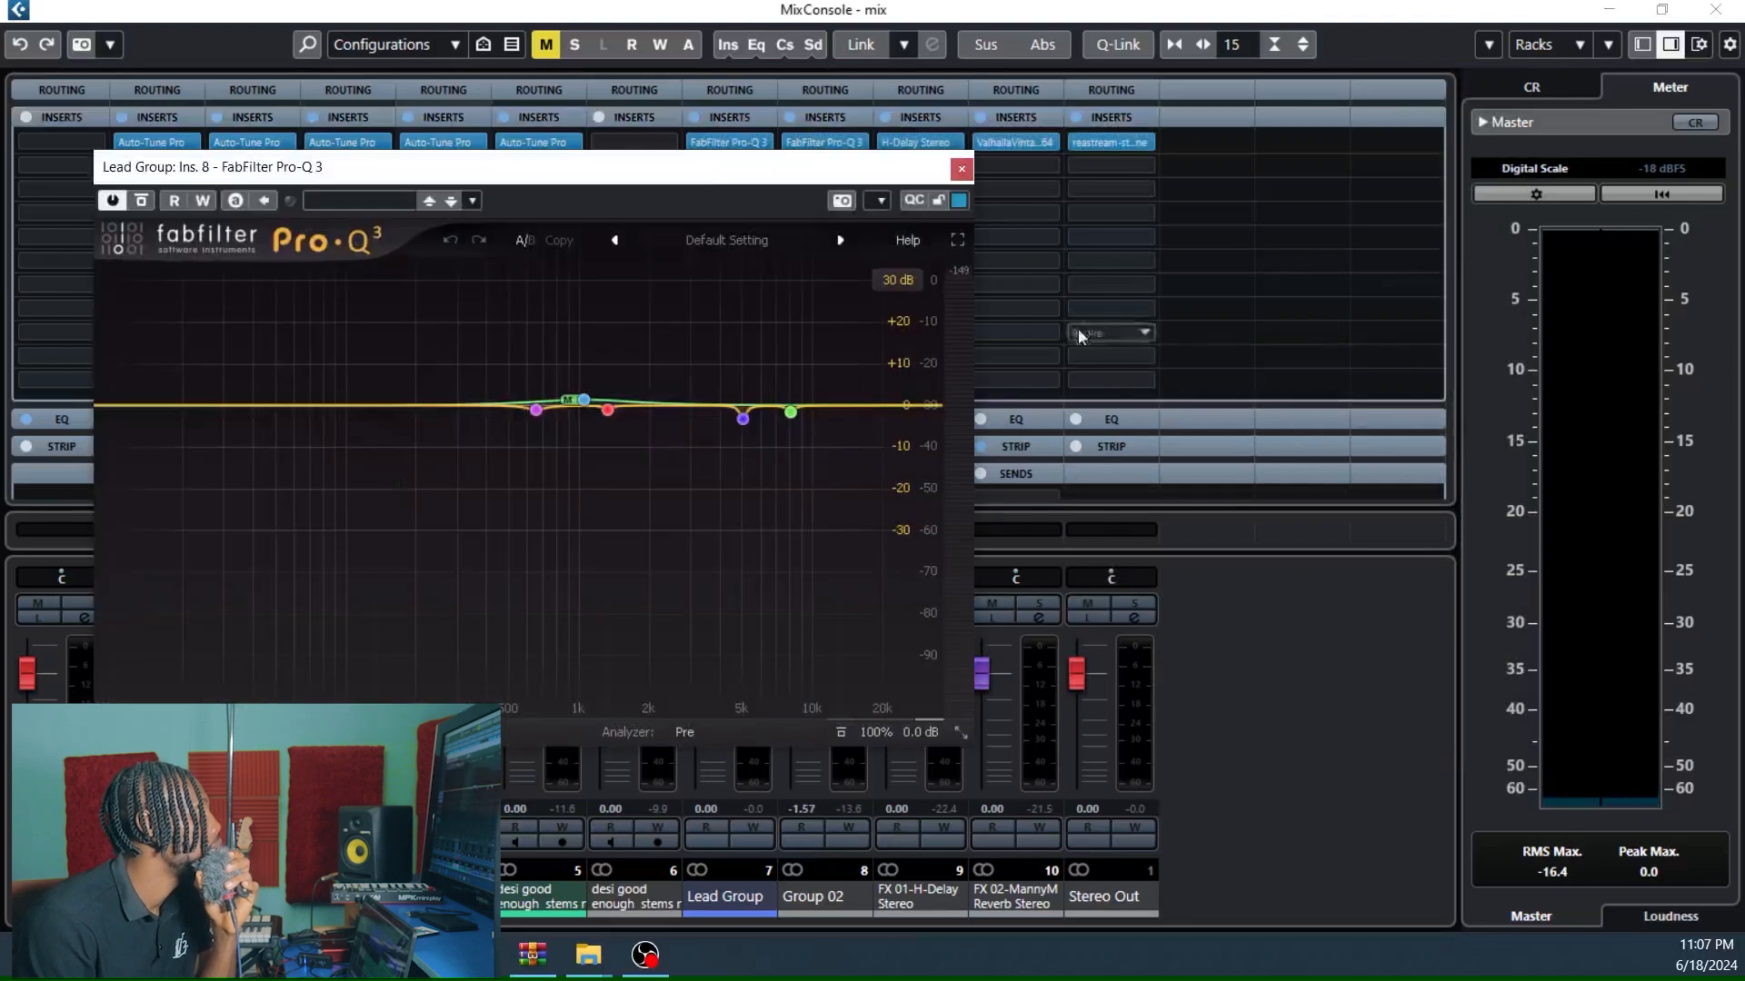
pyautogui.moveTo(684, 173); pyautogui.dragTo(1276, 135)
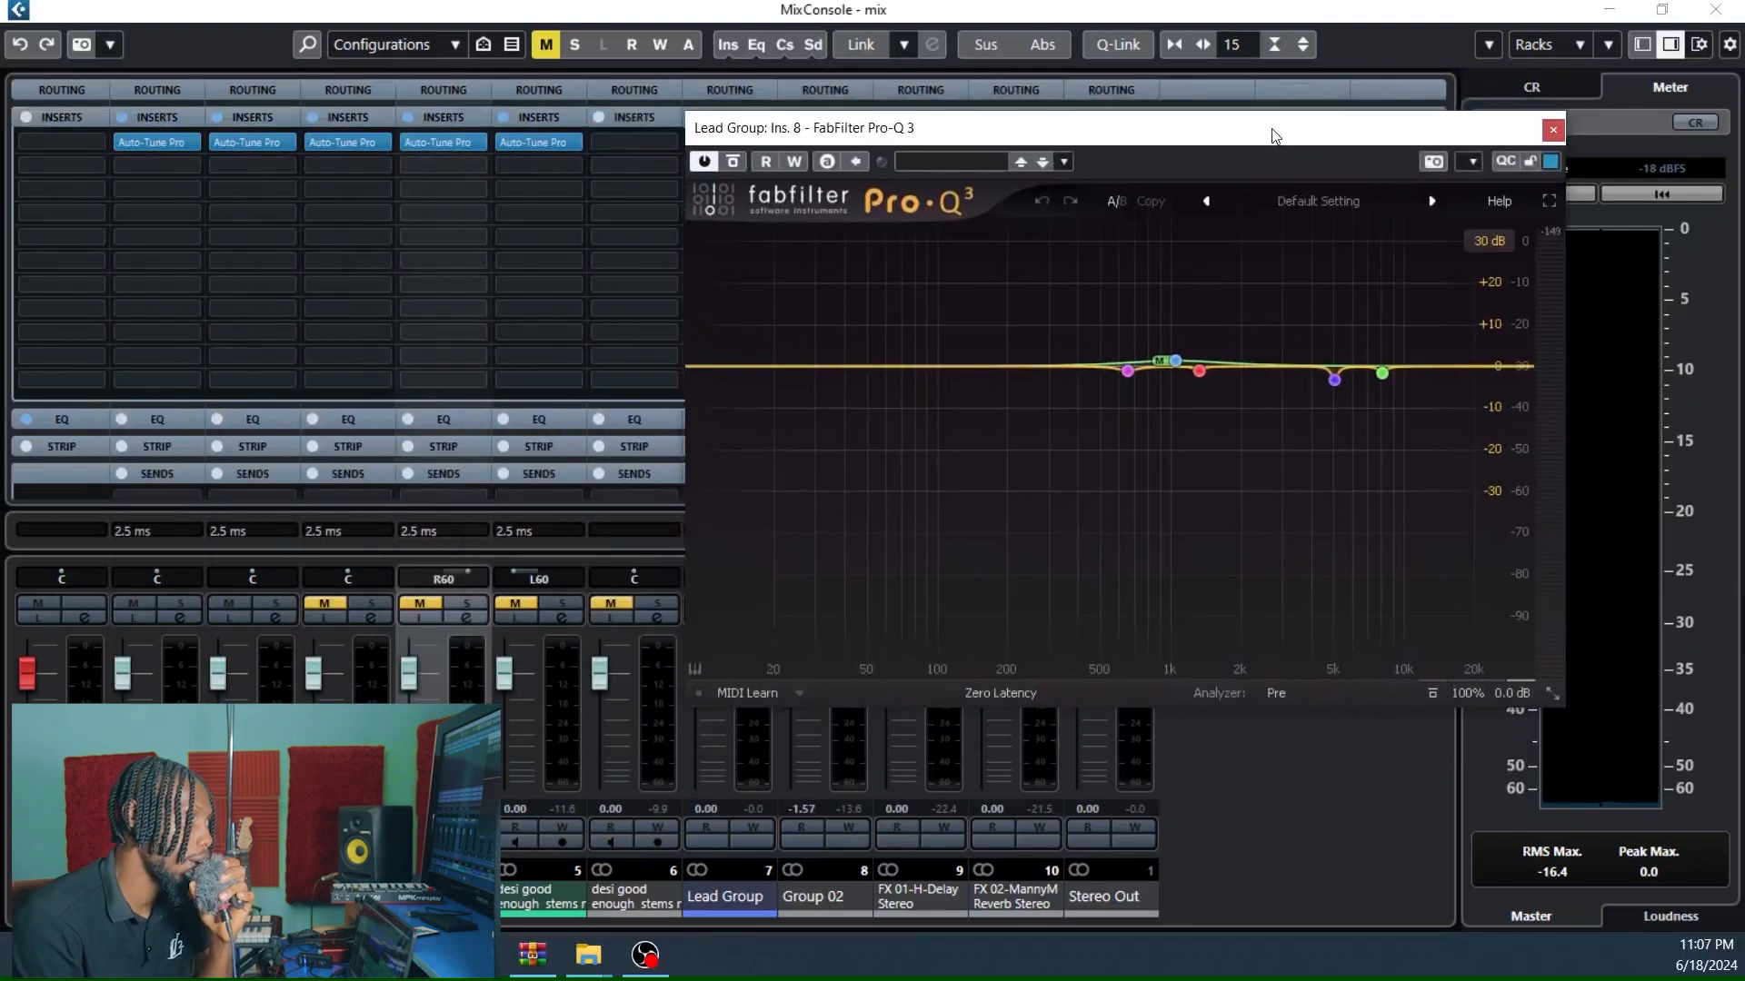
pyautogui.click(1488, 242)
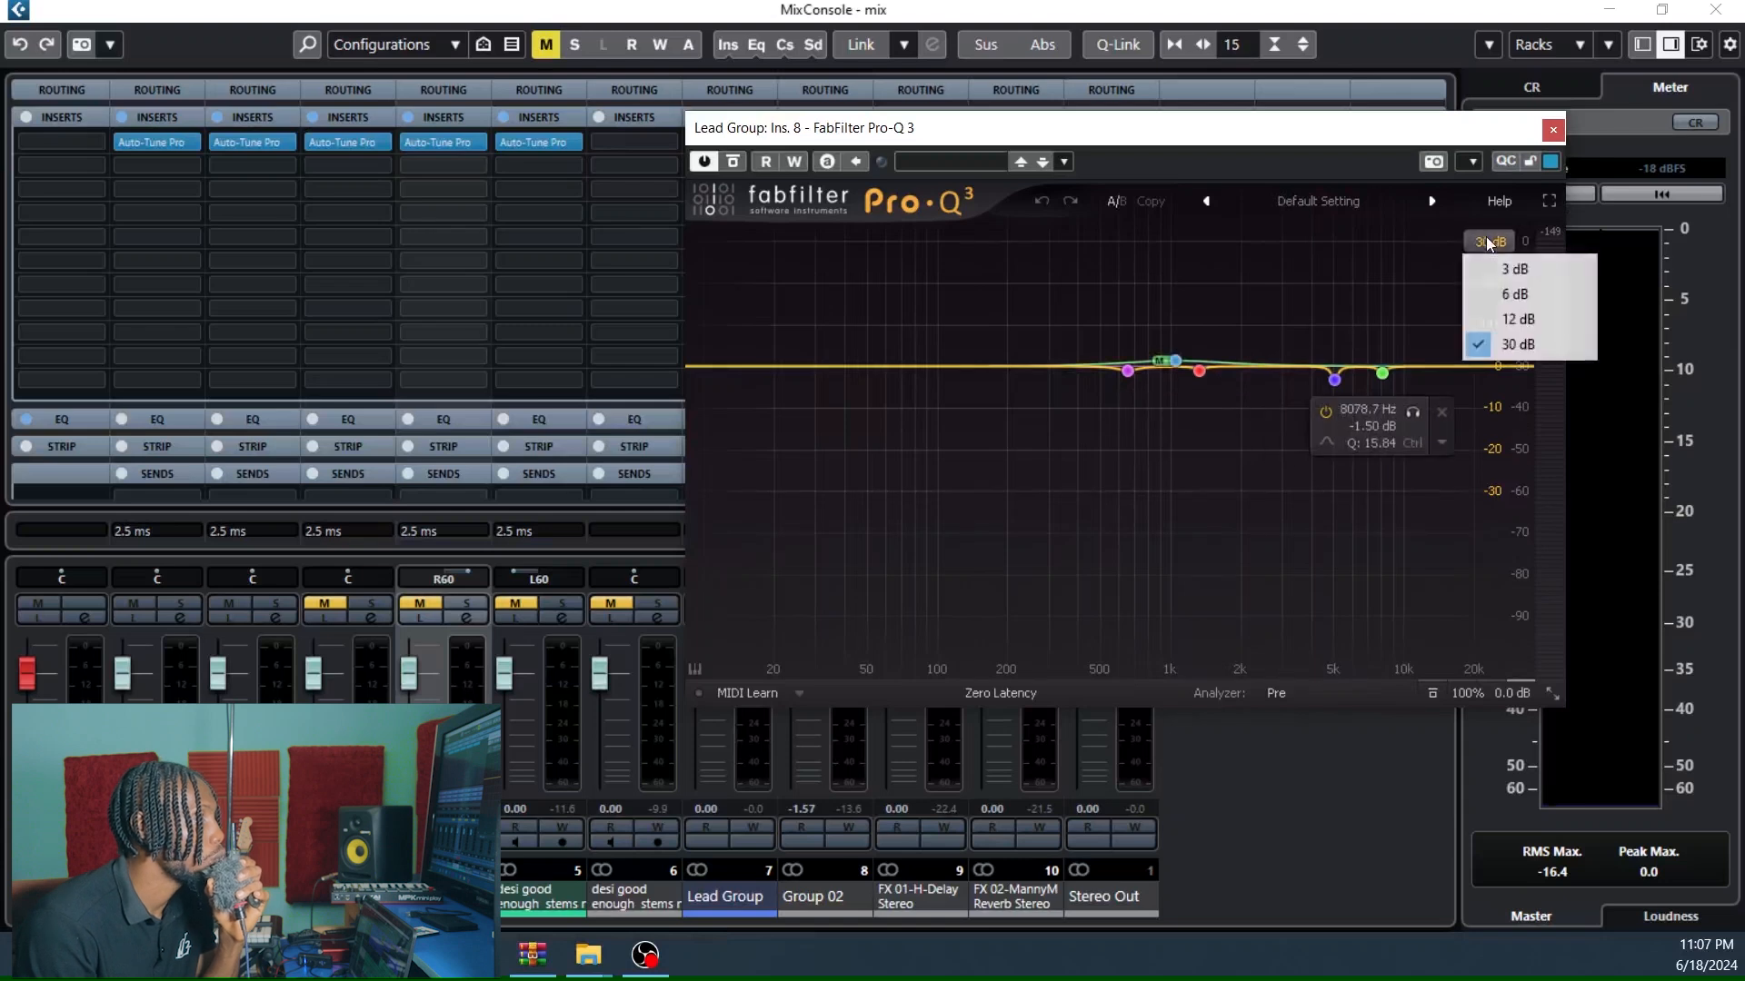
pyautogui.click(1515, 295)
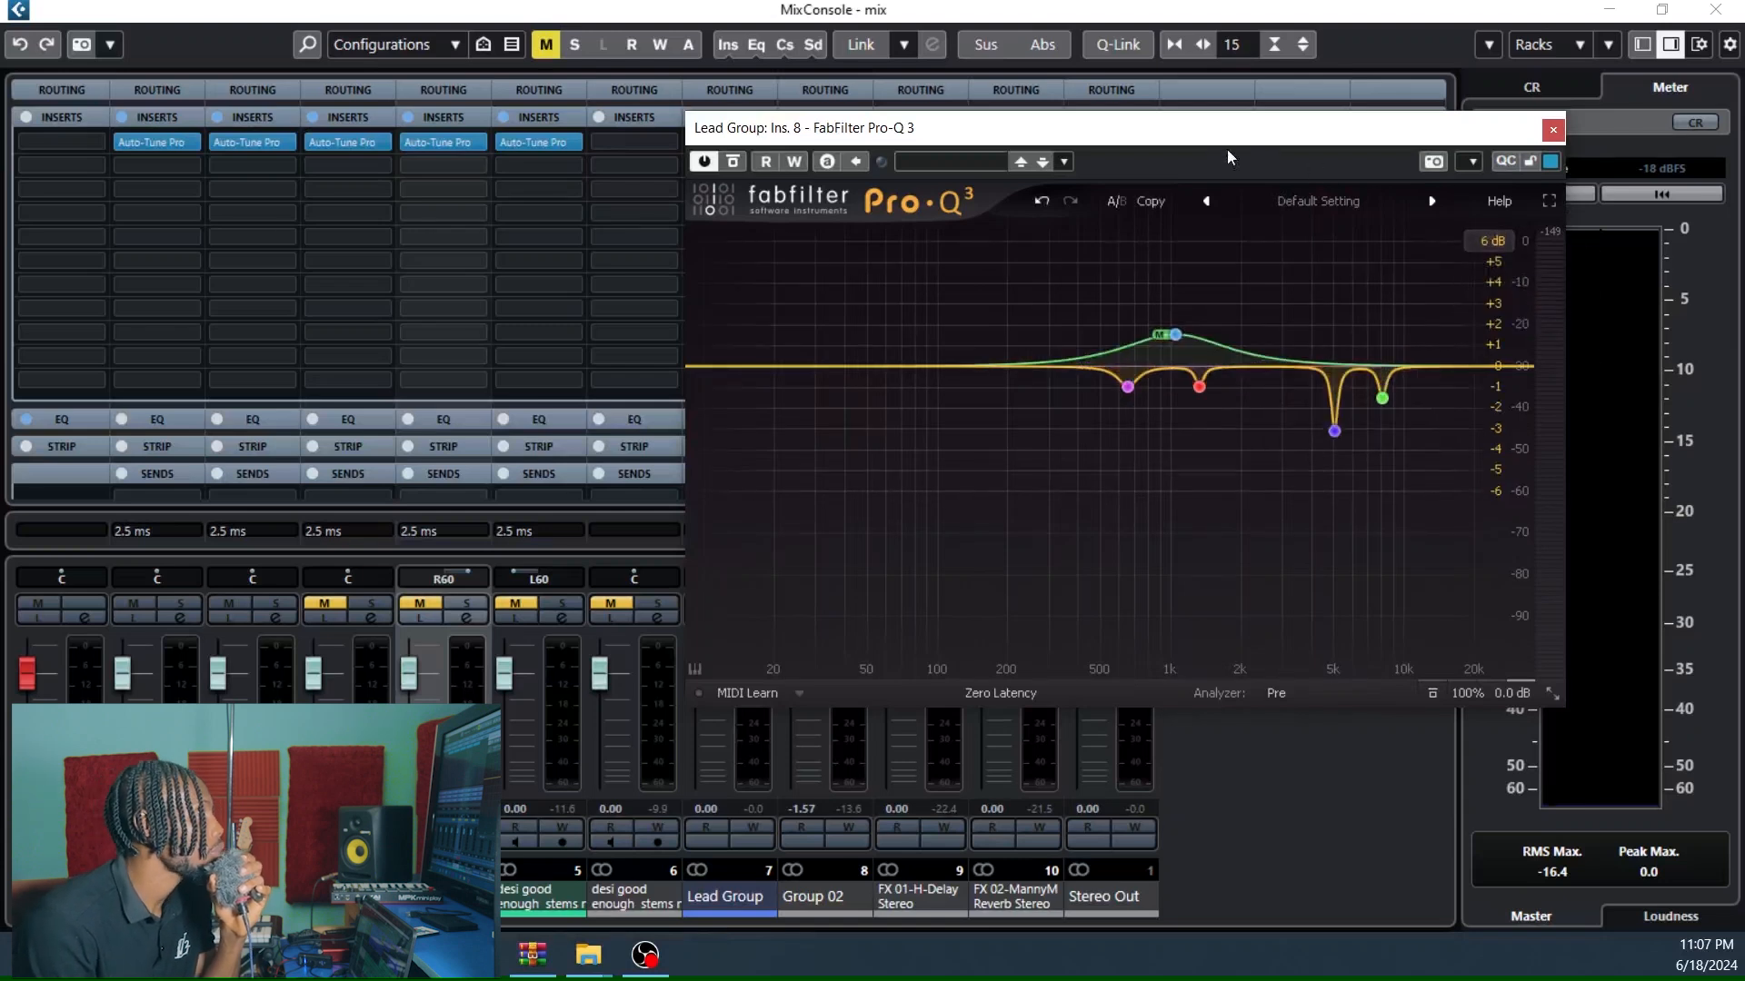
pyautogui.moveTo(1207, 135); pyautogui.dragTo(1152, 175)
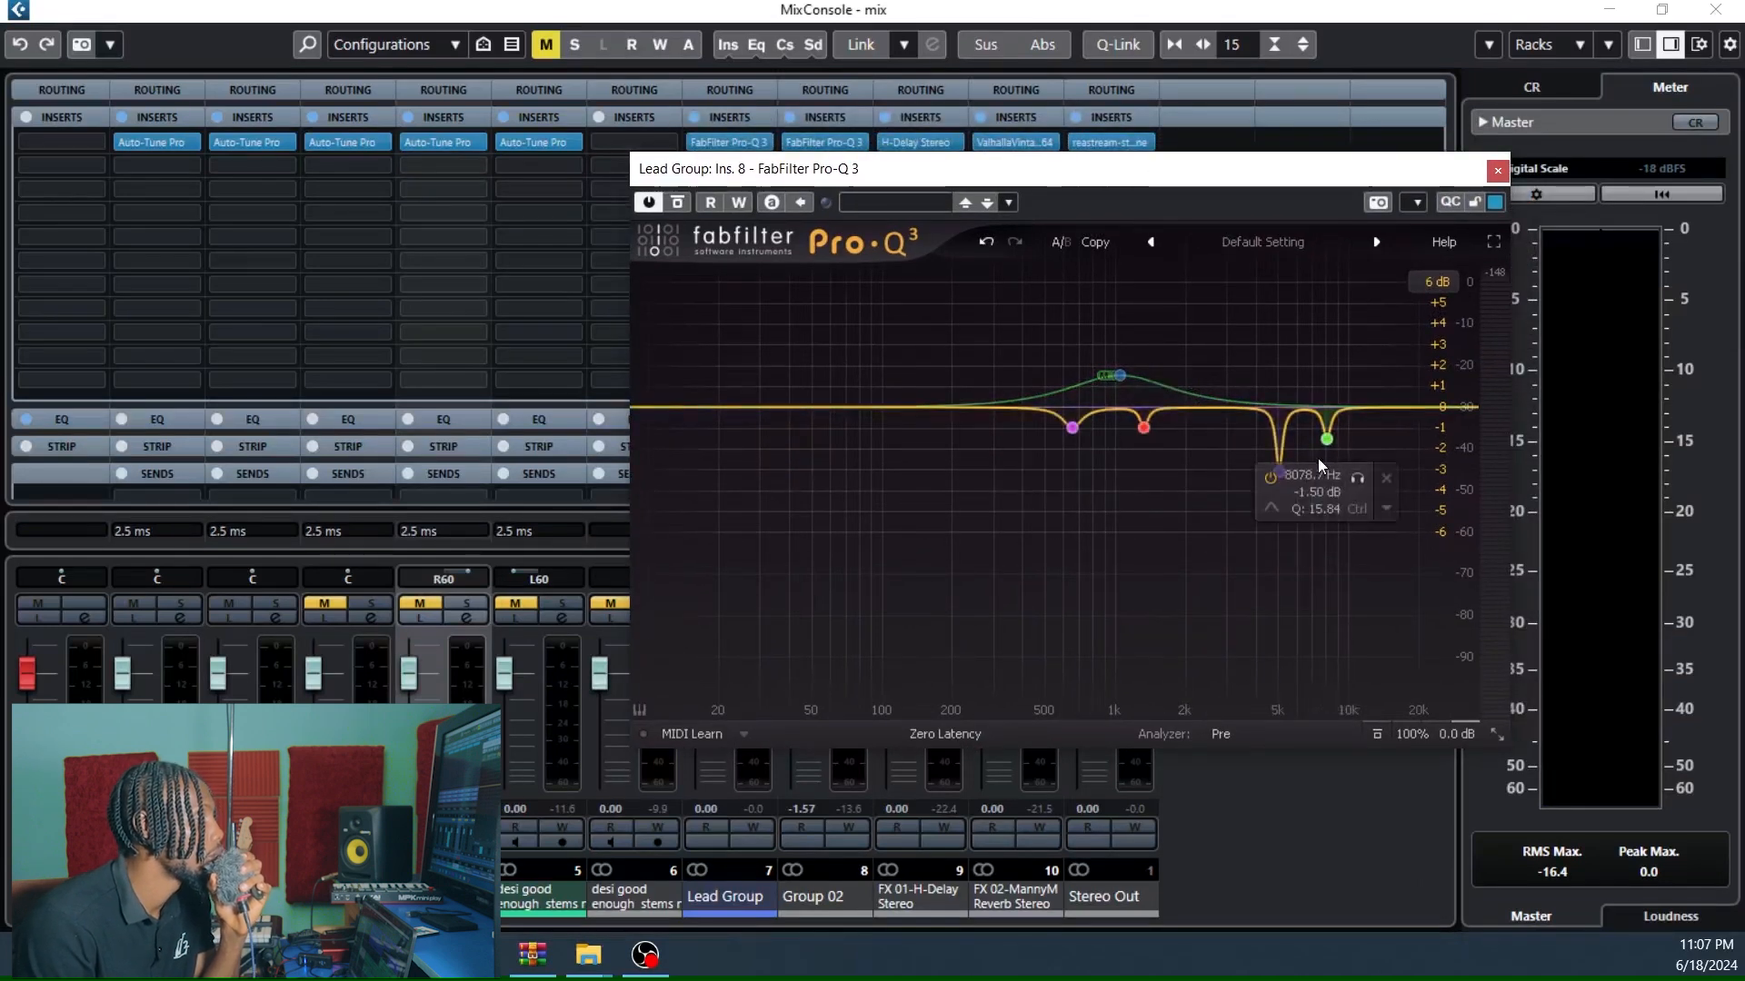
# Play the vocal, solo the Pro-Q 3's 8078.7 Hz cut to hear that band alone, release the solo and stop playback.
pyautogui.press('space')
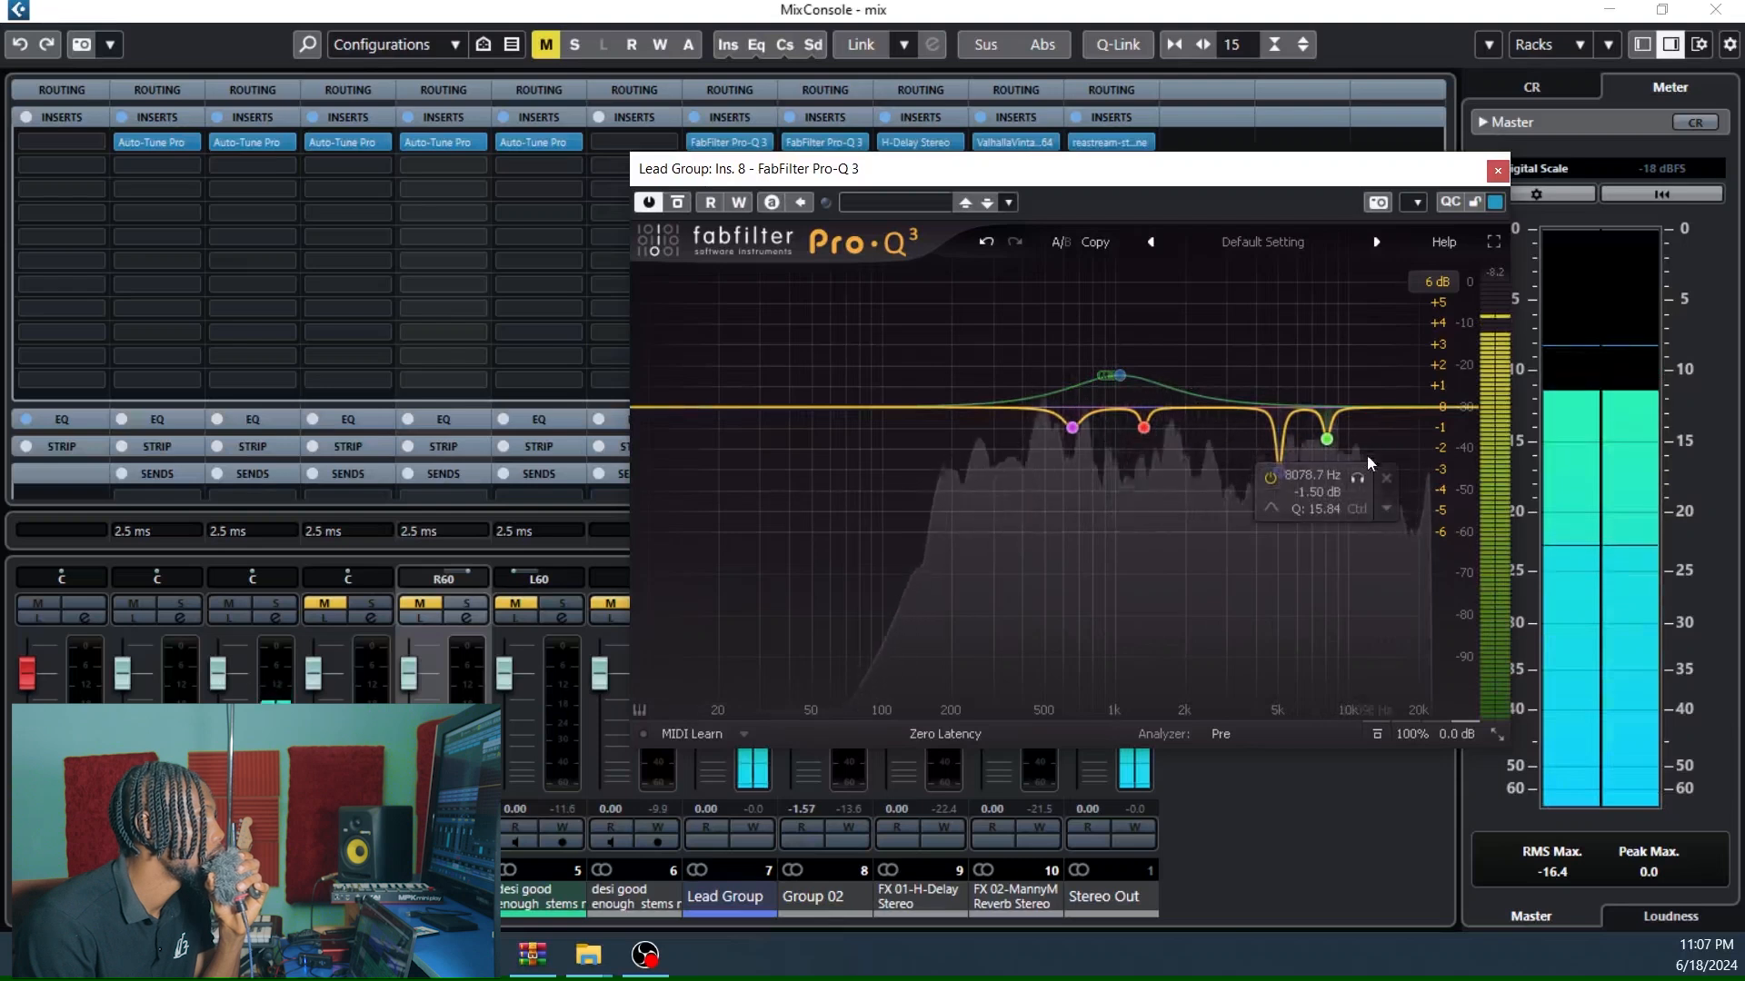
pyautogui.click(1357, 479)
pyautogui.click(1357, 479)
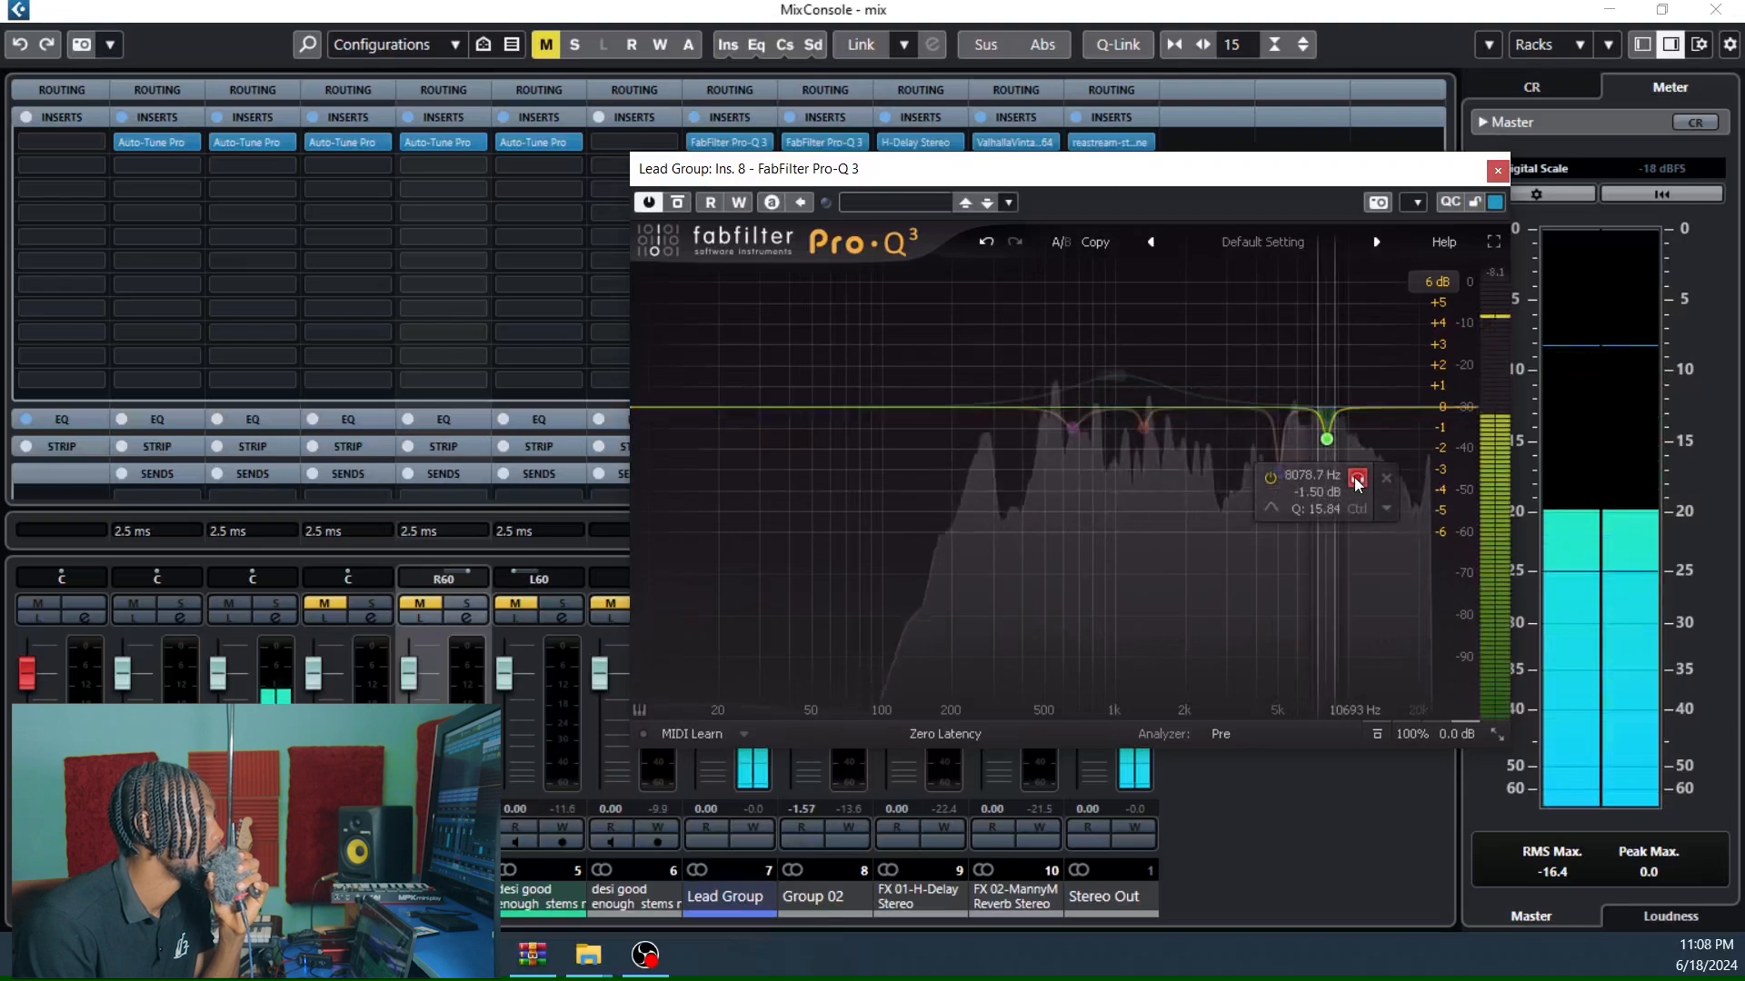
pyautogui.click(1357, 480)
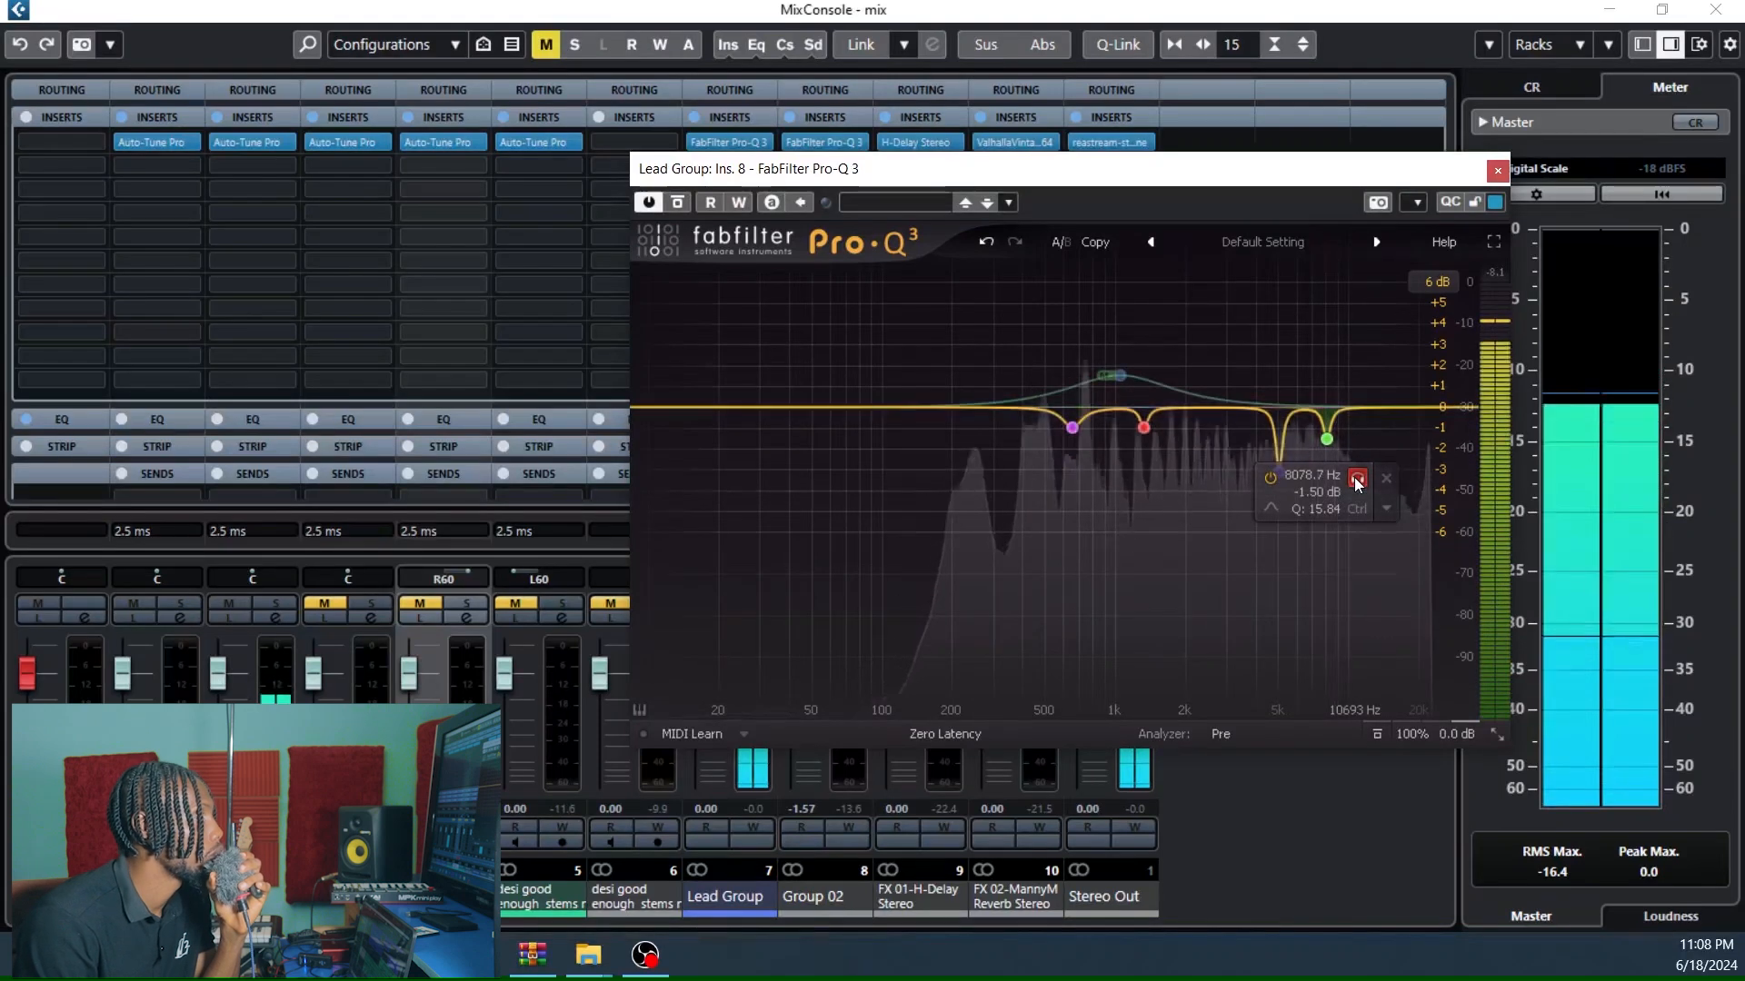
pyautogui.press('space')
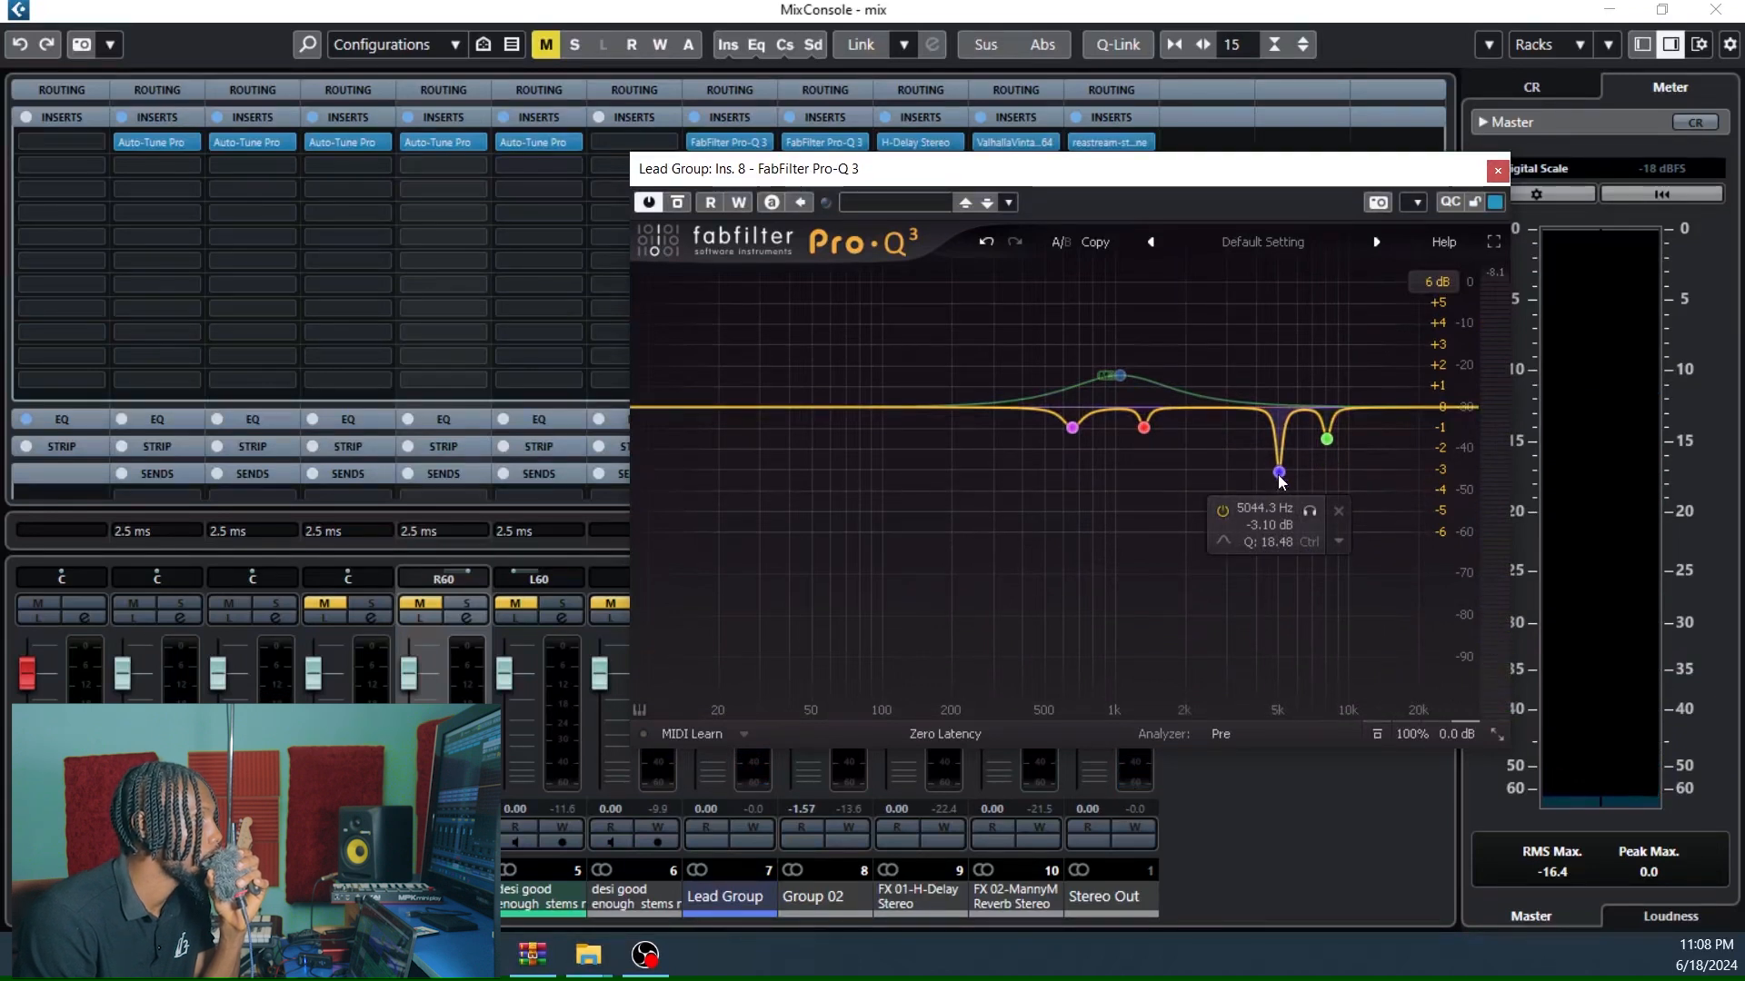
# Audition the 5044.3 Hz cut in solo during playback and release the solo.
pyautogui.click(1308, 508)
pyautogui.press('space')
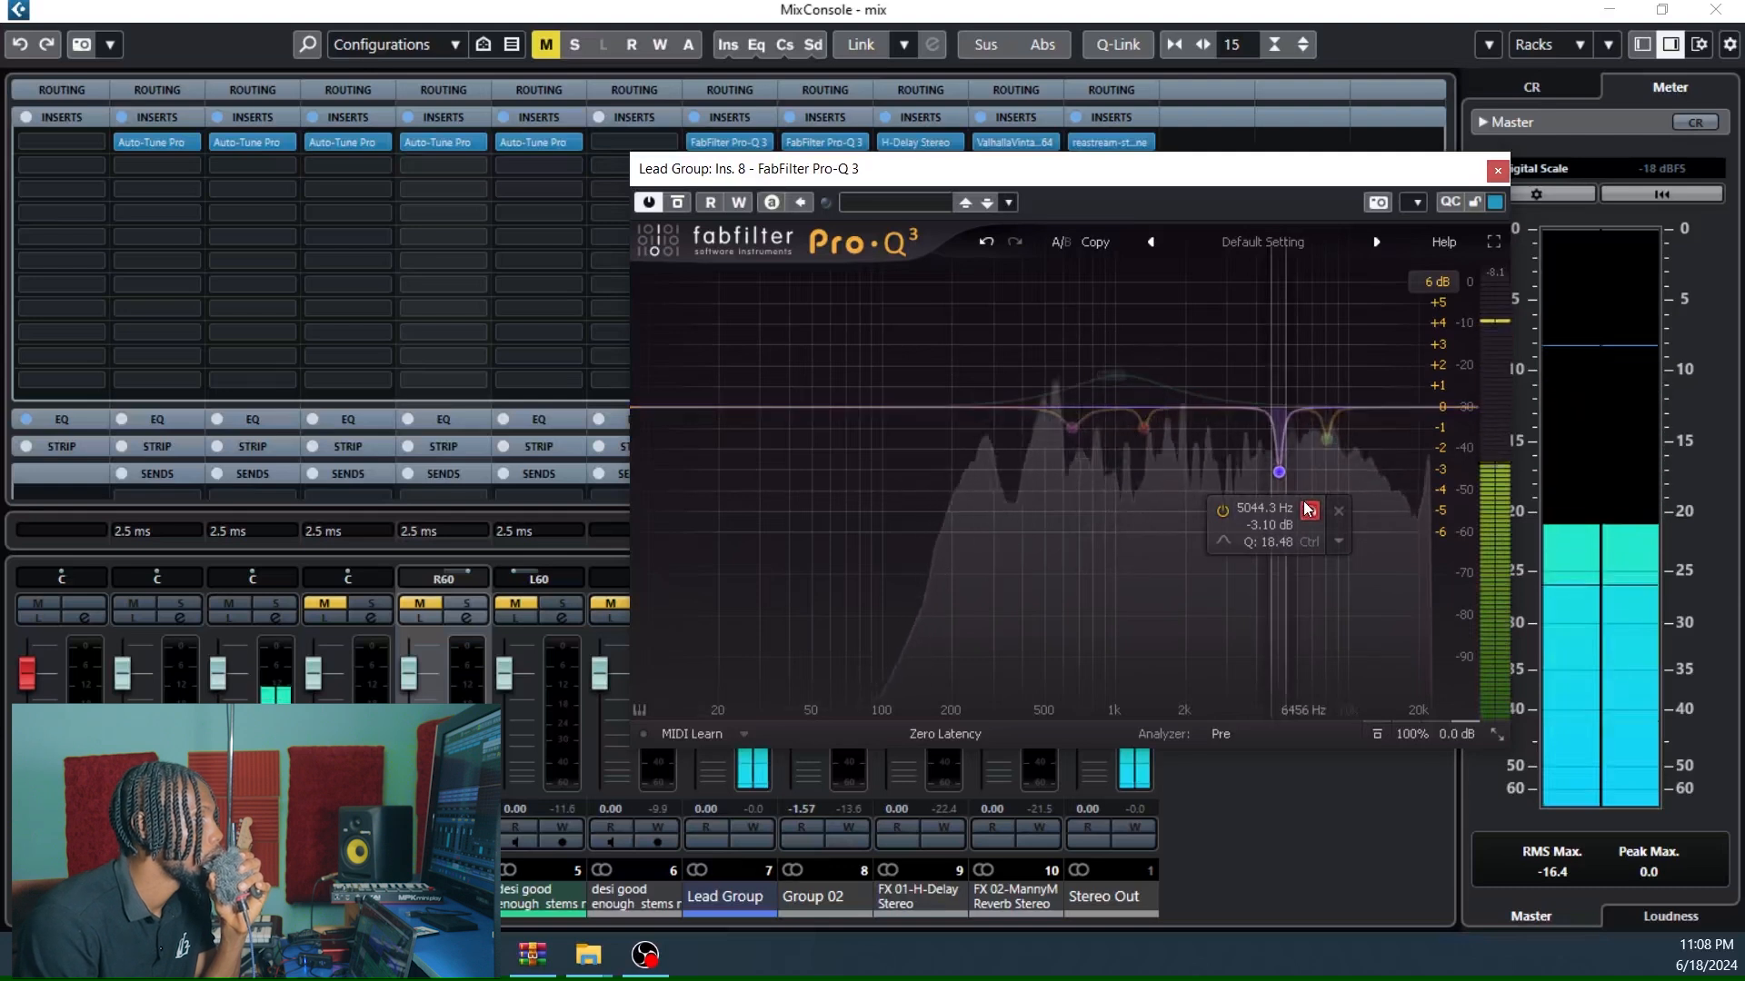
pyautogui.click(1308, 509)
# Audition the 1328.3 Hz cut in solo and out of solo, and do the same with the 655.36 Hz cut.
pyautogui.moveTo(1146, 428)
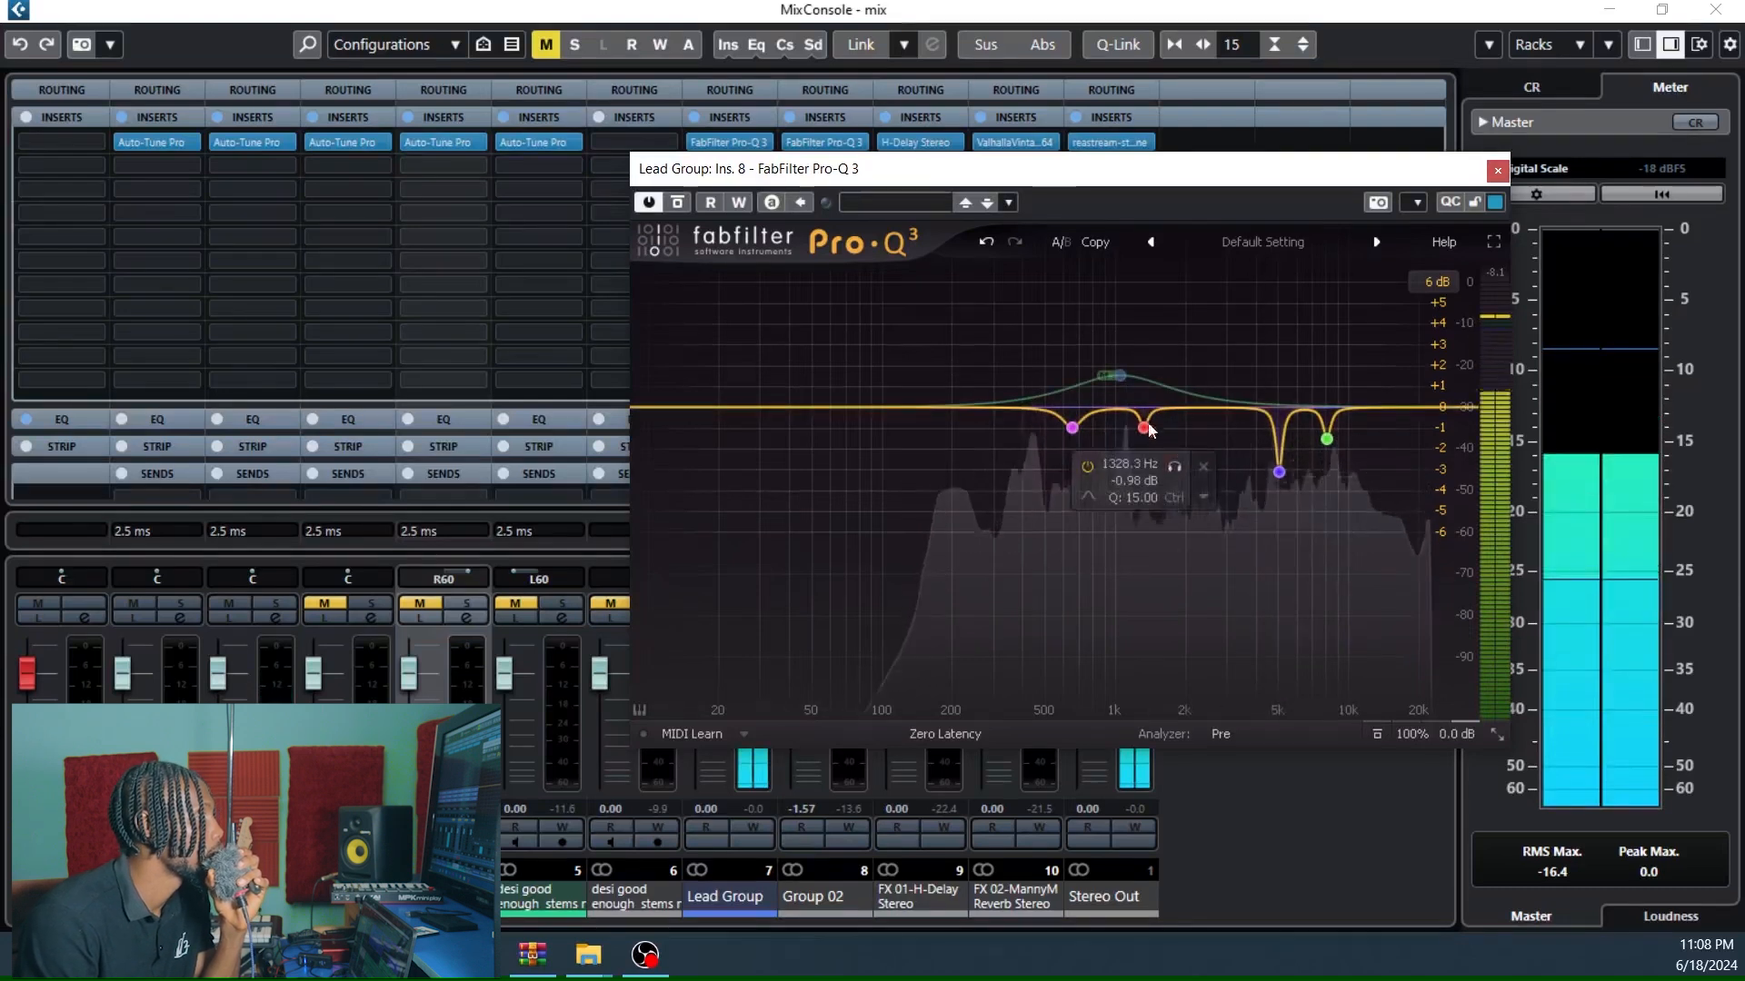
pyautogui.click(1174, 467)
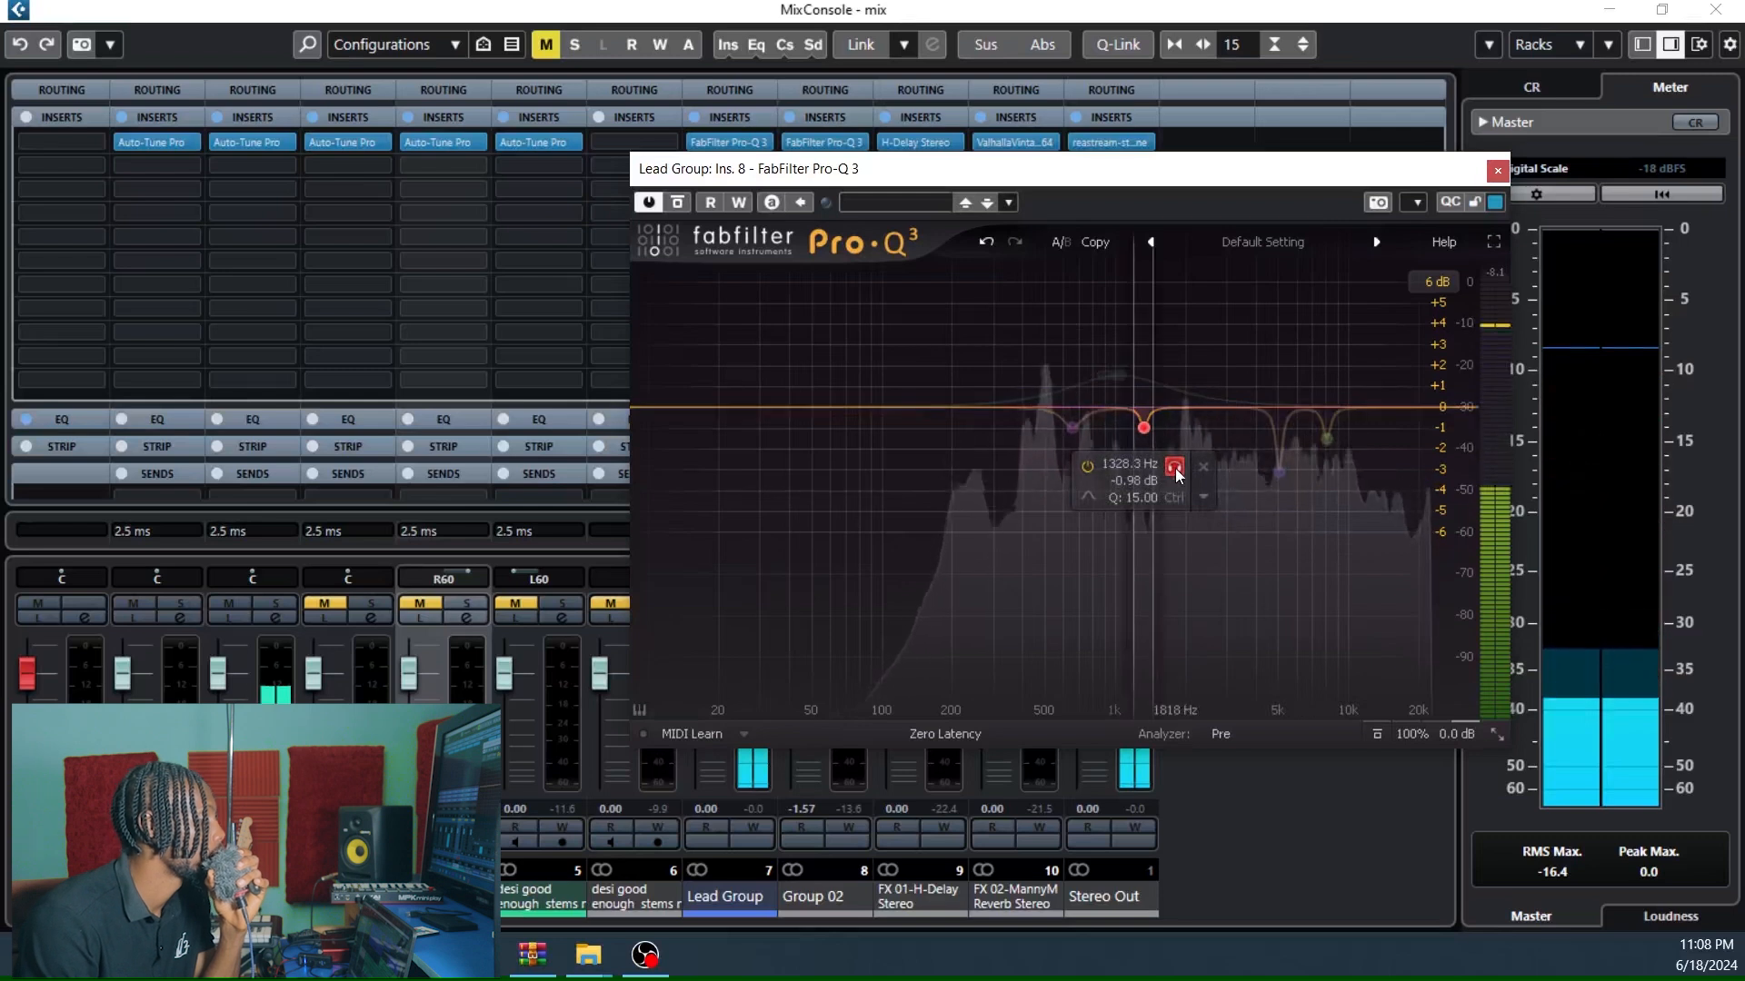
pyautogui.click(1174, 467)
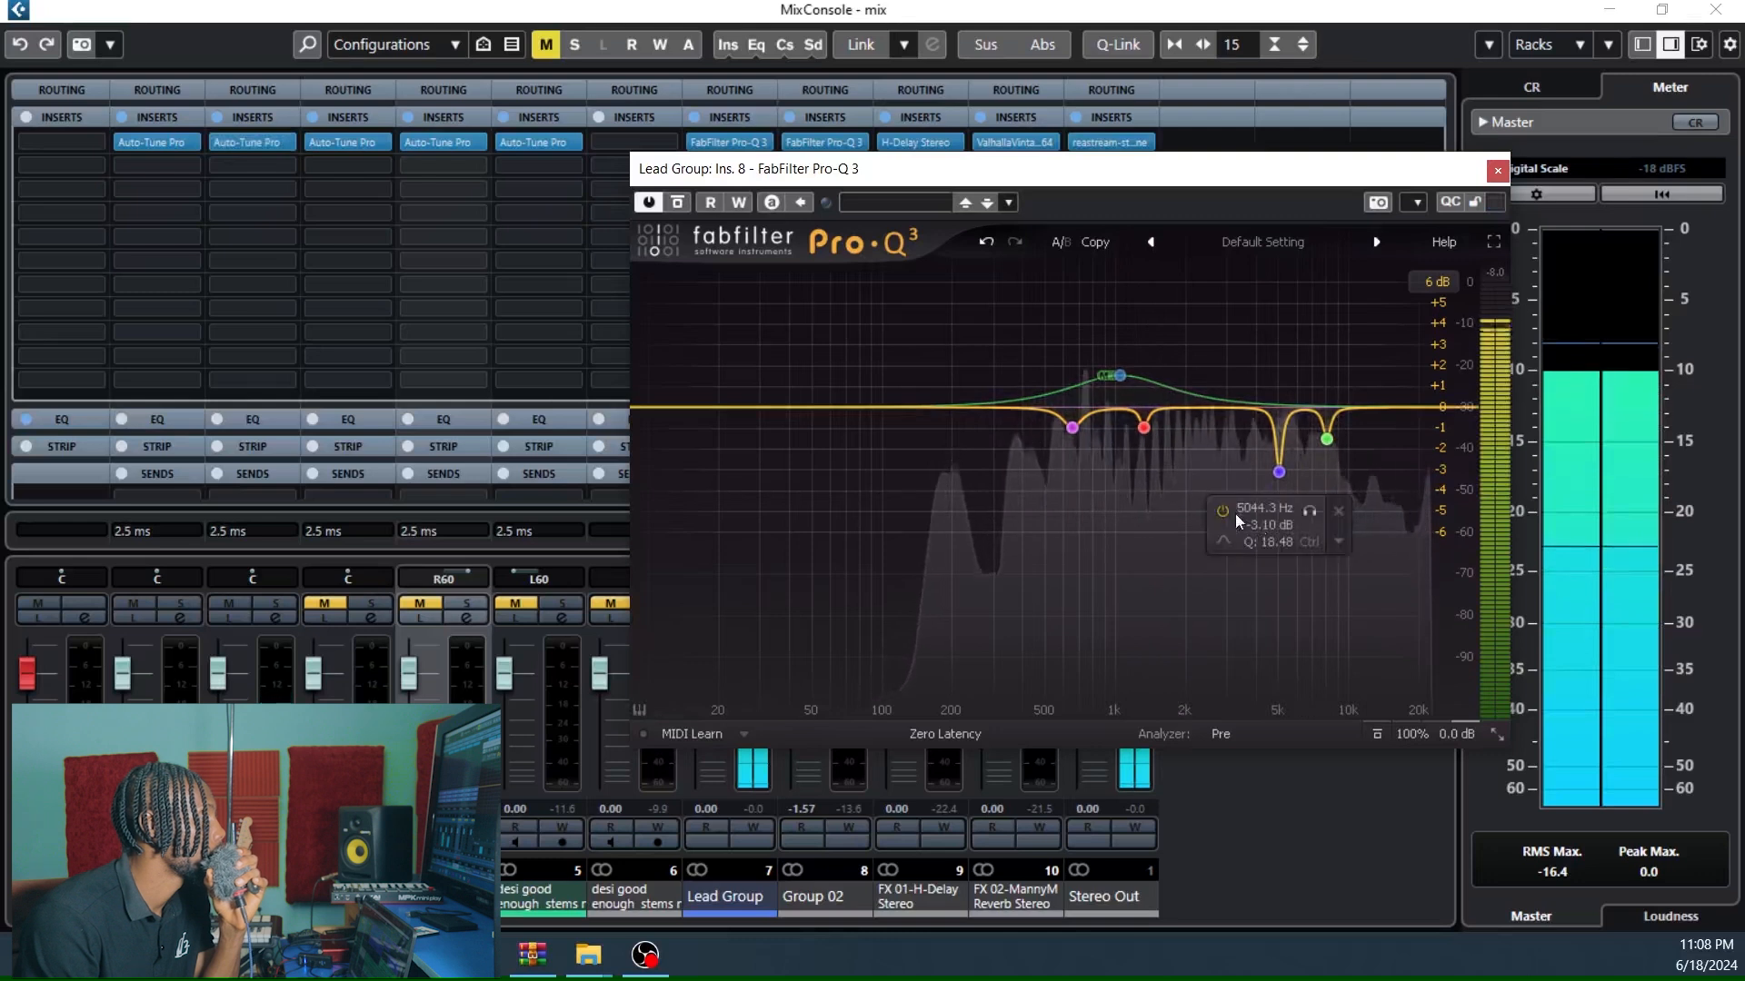
pyautogui.click(1174, 467)
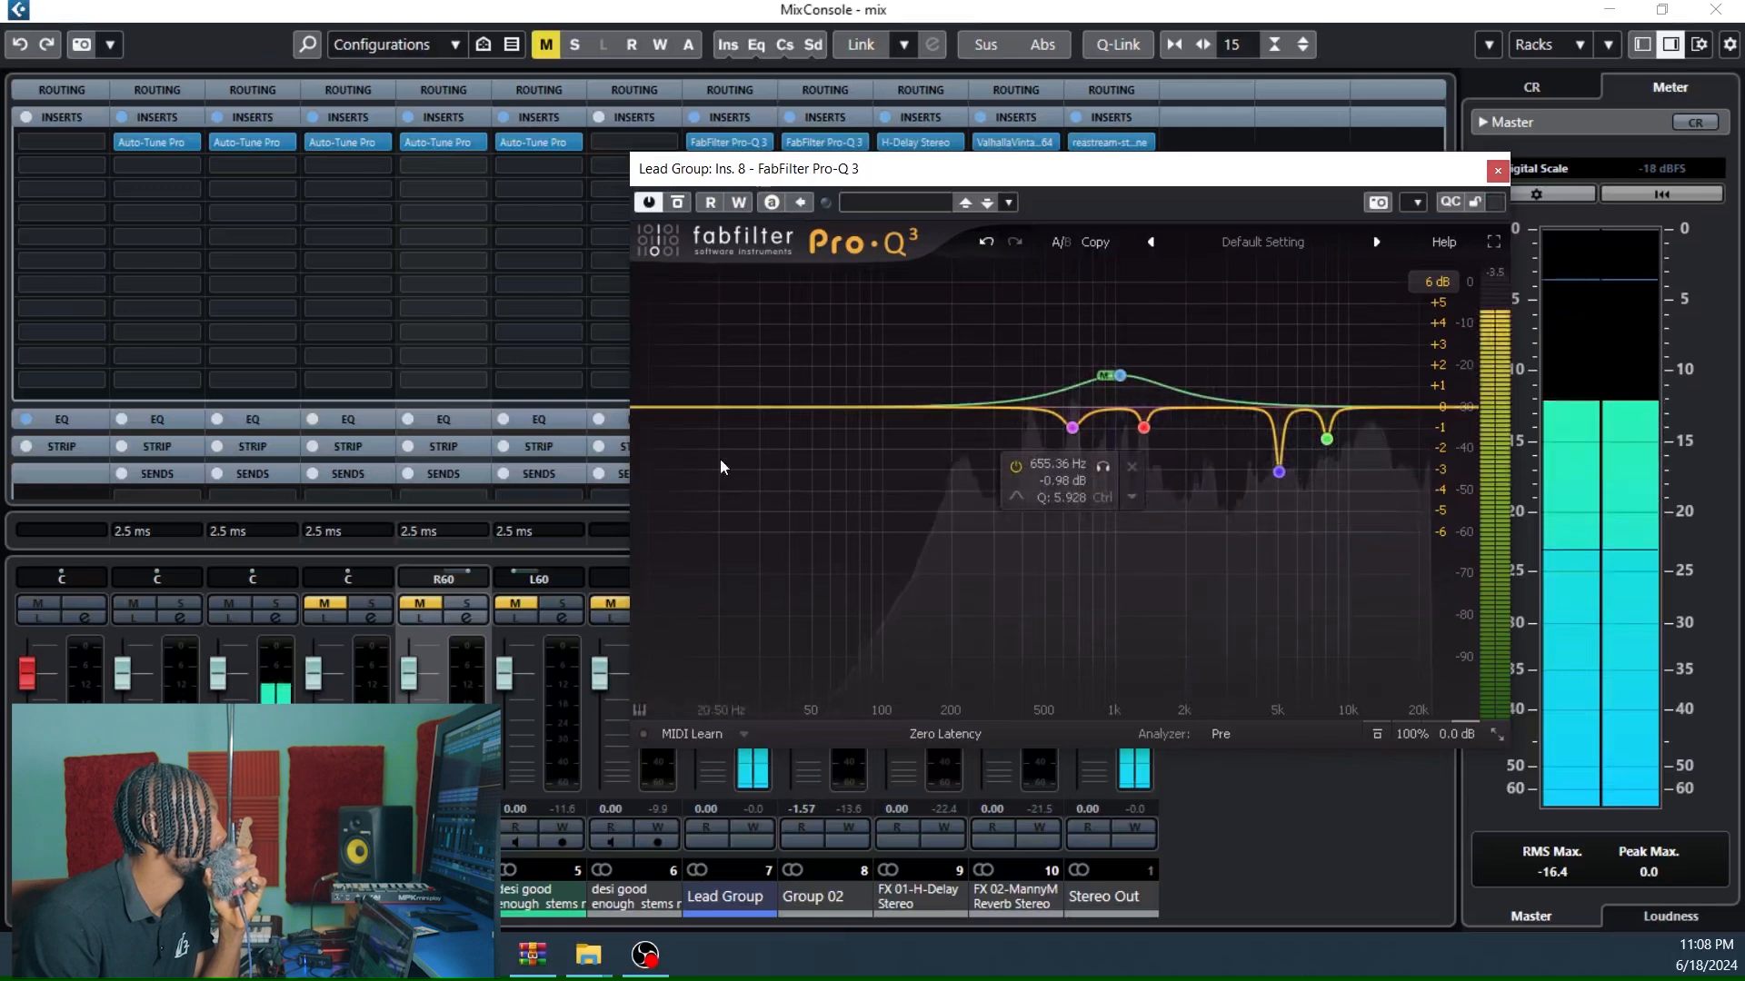
pyautogui.click(1173, 468)
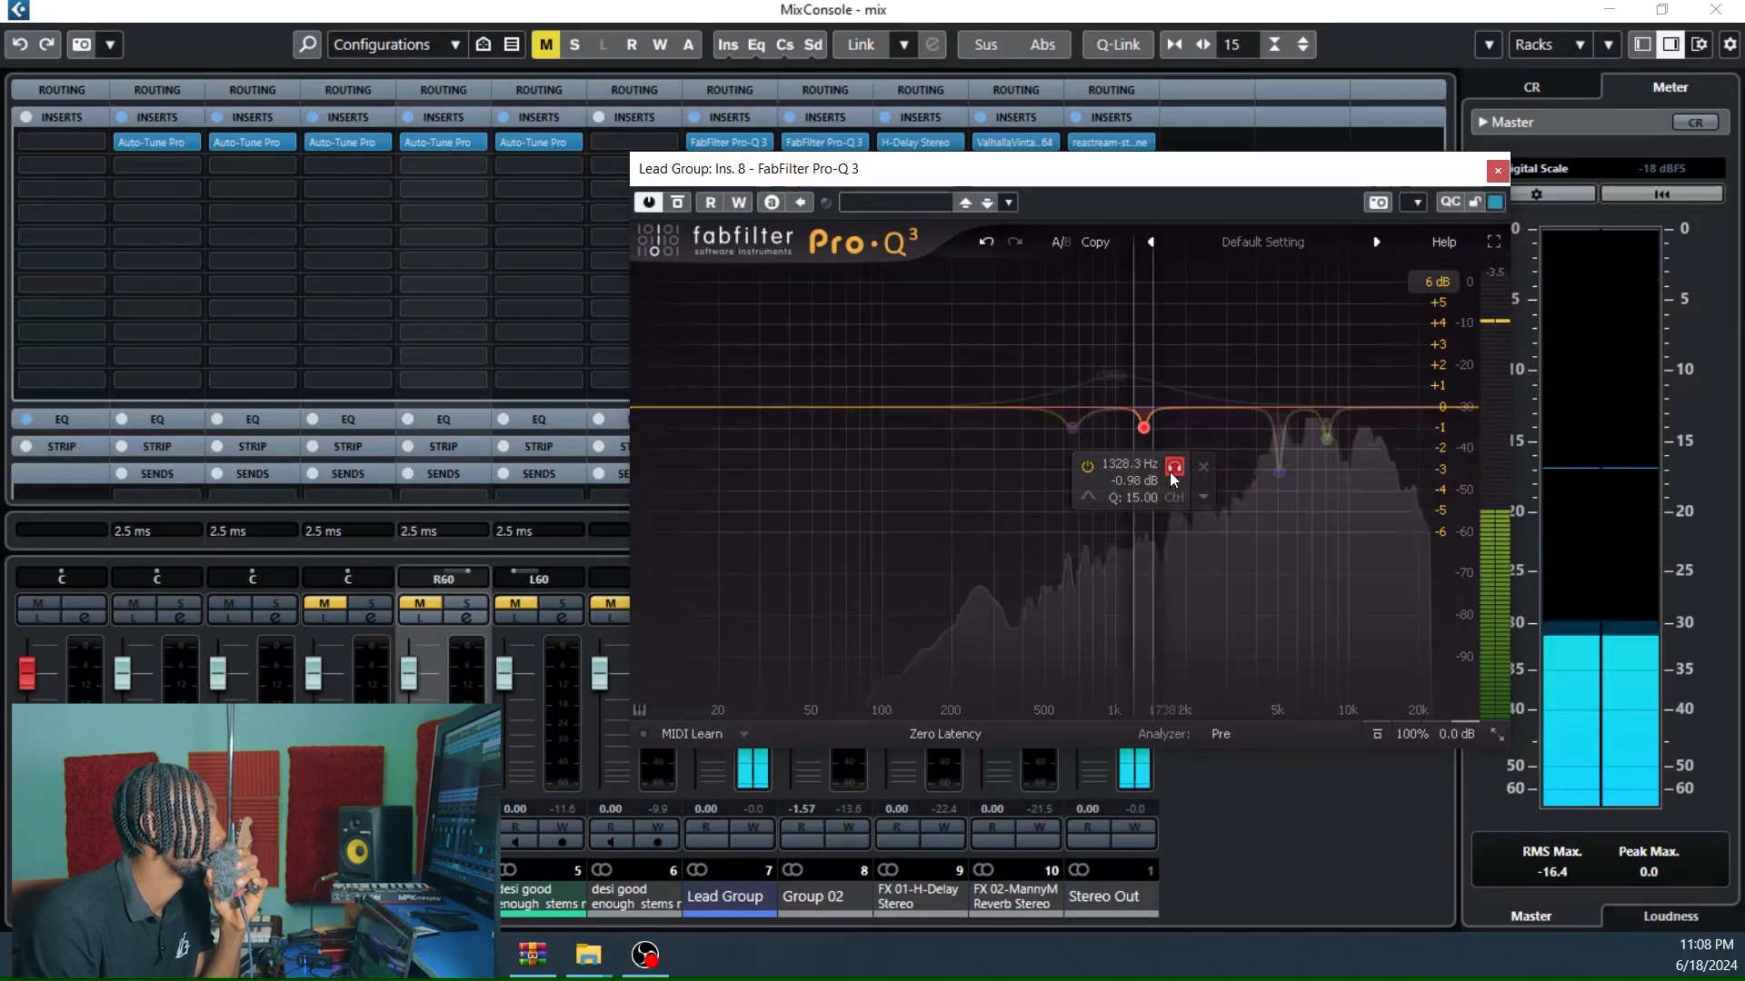
pyautogui.click(1103, 468)
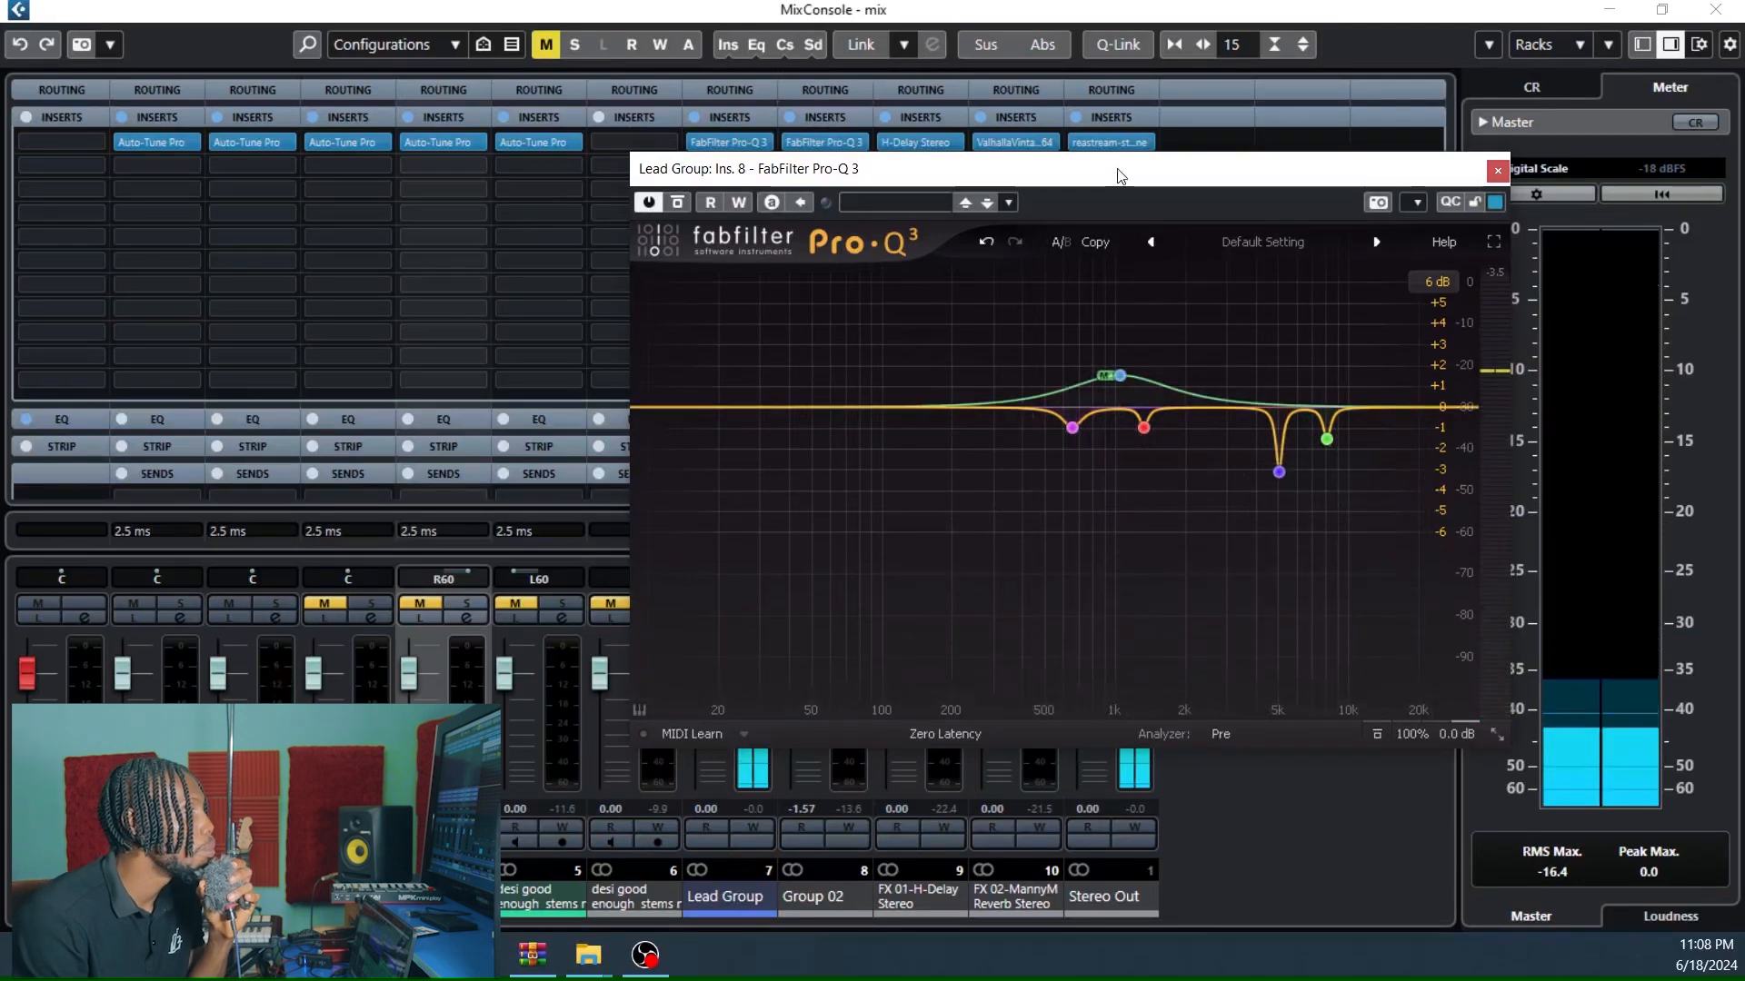
# Select the 1049.6 Hz bell boost to show its band controls and inspect its Mid stereo placement.
pyautogui.moveTo(1121, 382)
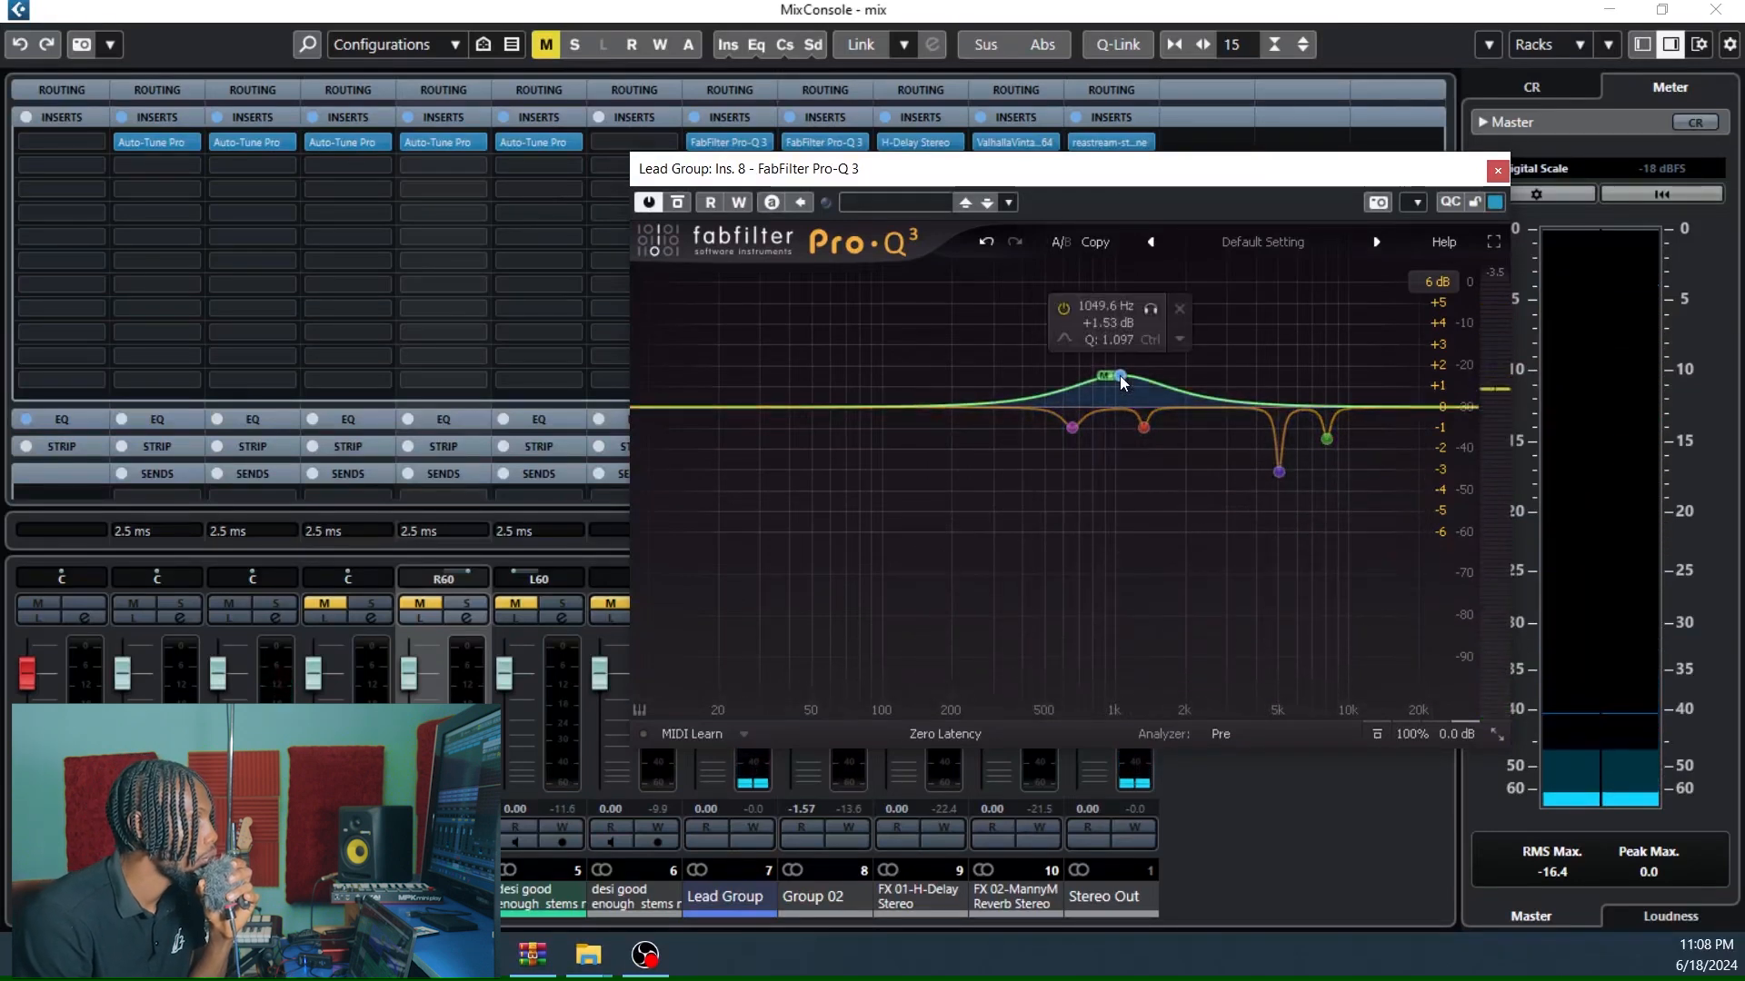
pyautogui.click(1122, 380)
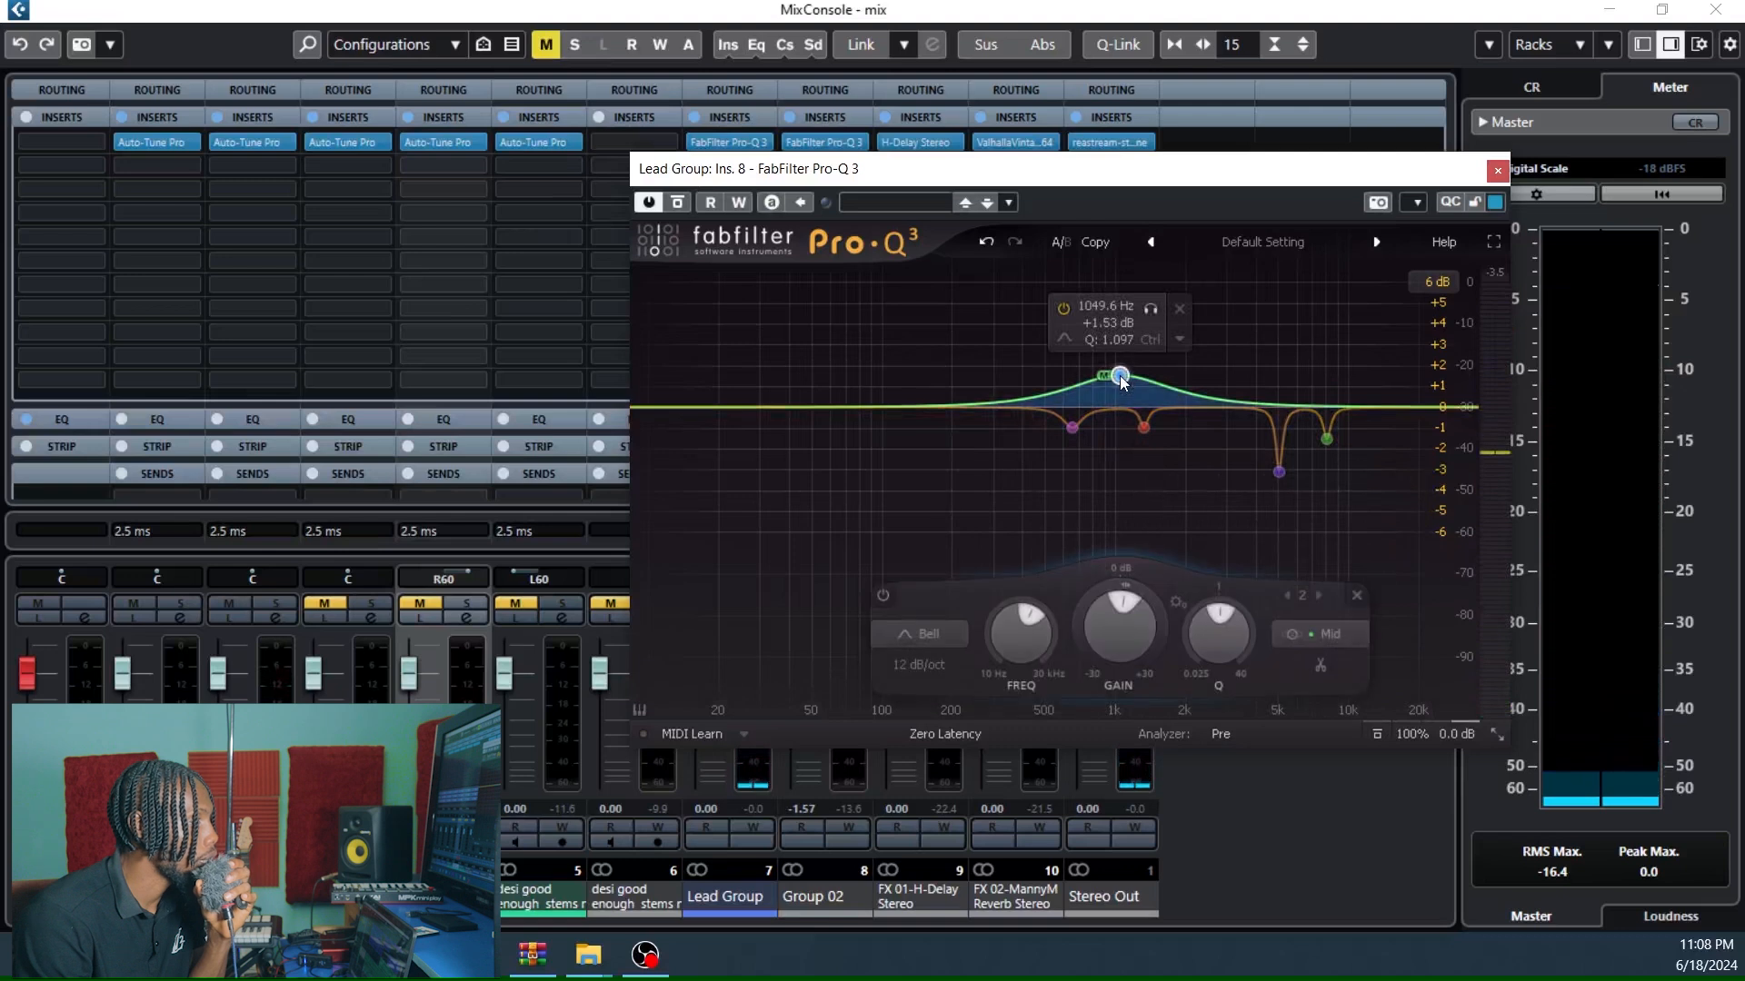
pyautogui.click(1328, 639)
pyautogui.click(1332, 584)
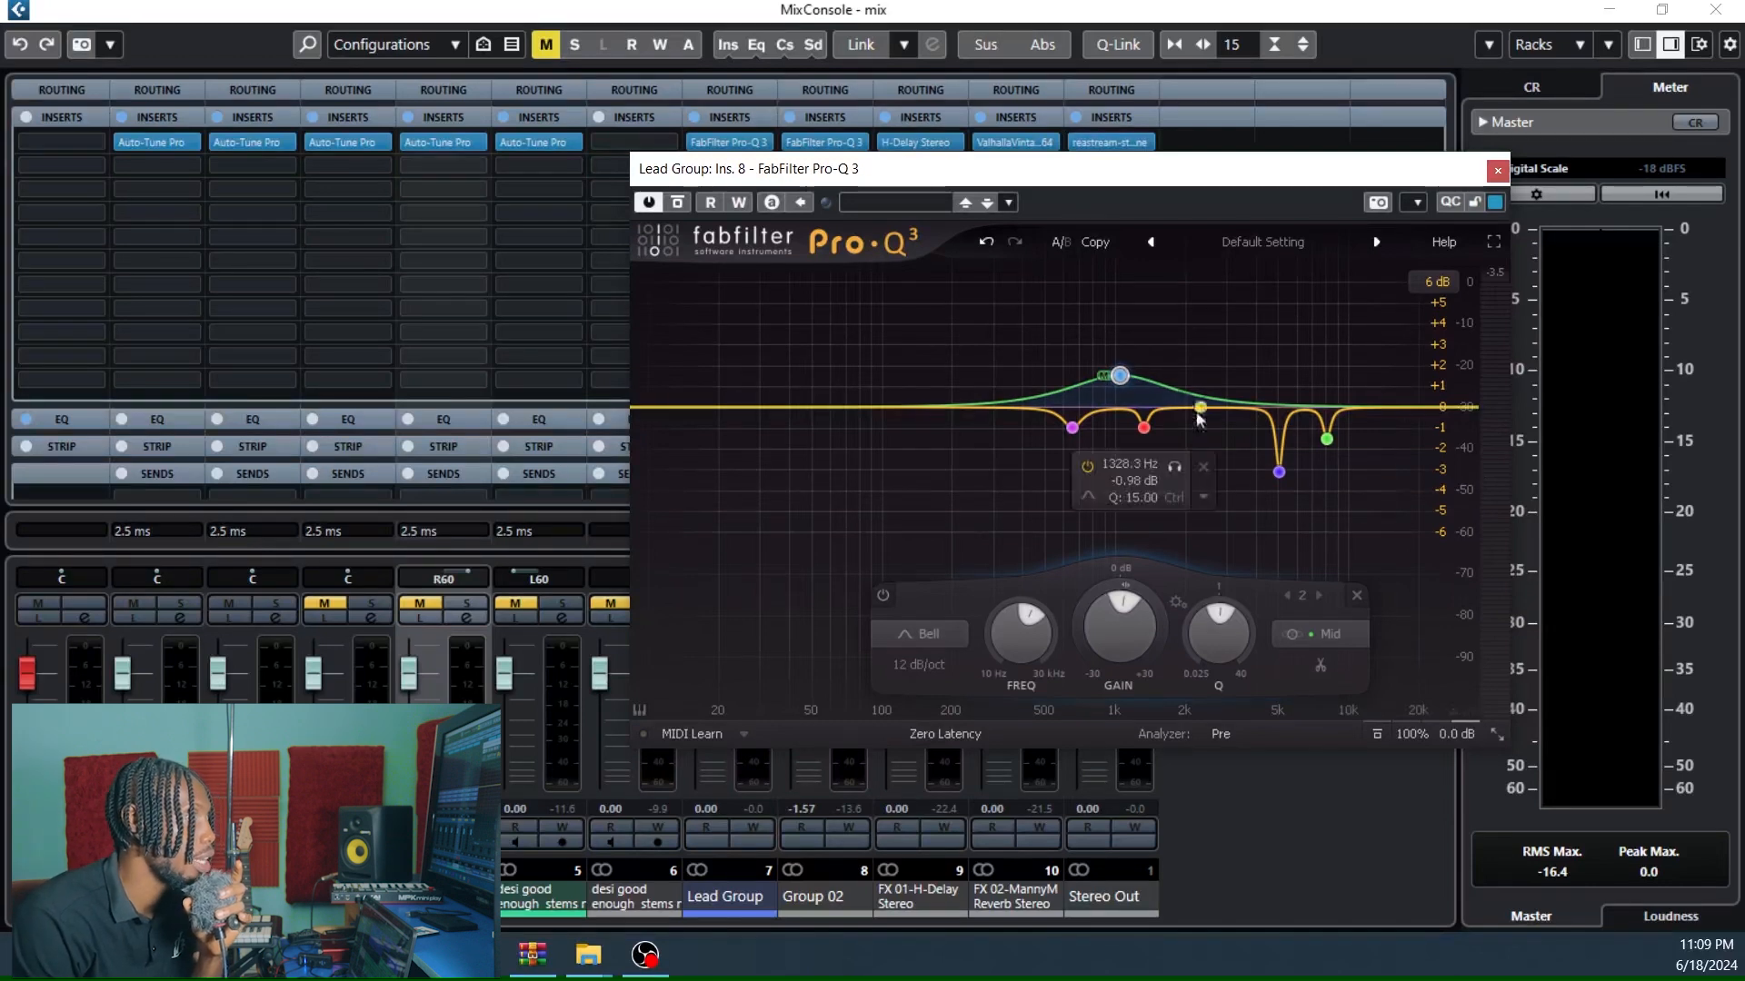
# Play the vocal with the 1049.6 Hz boost soloed, release the solo and close the Pro-Q 3 editor.
pyautogui.moveTo(1121, 377)
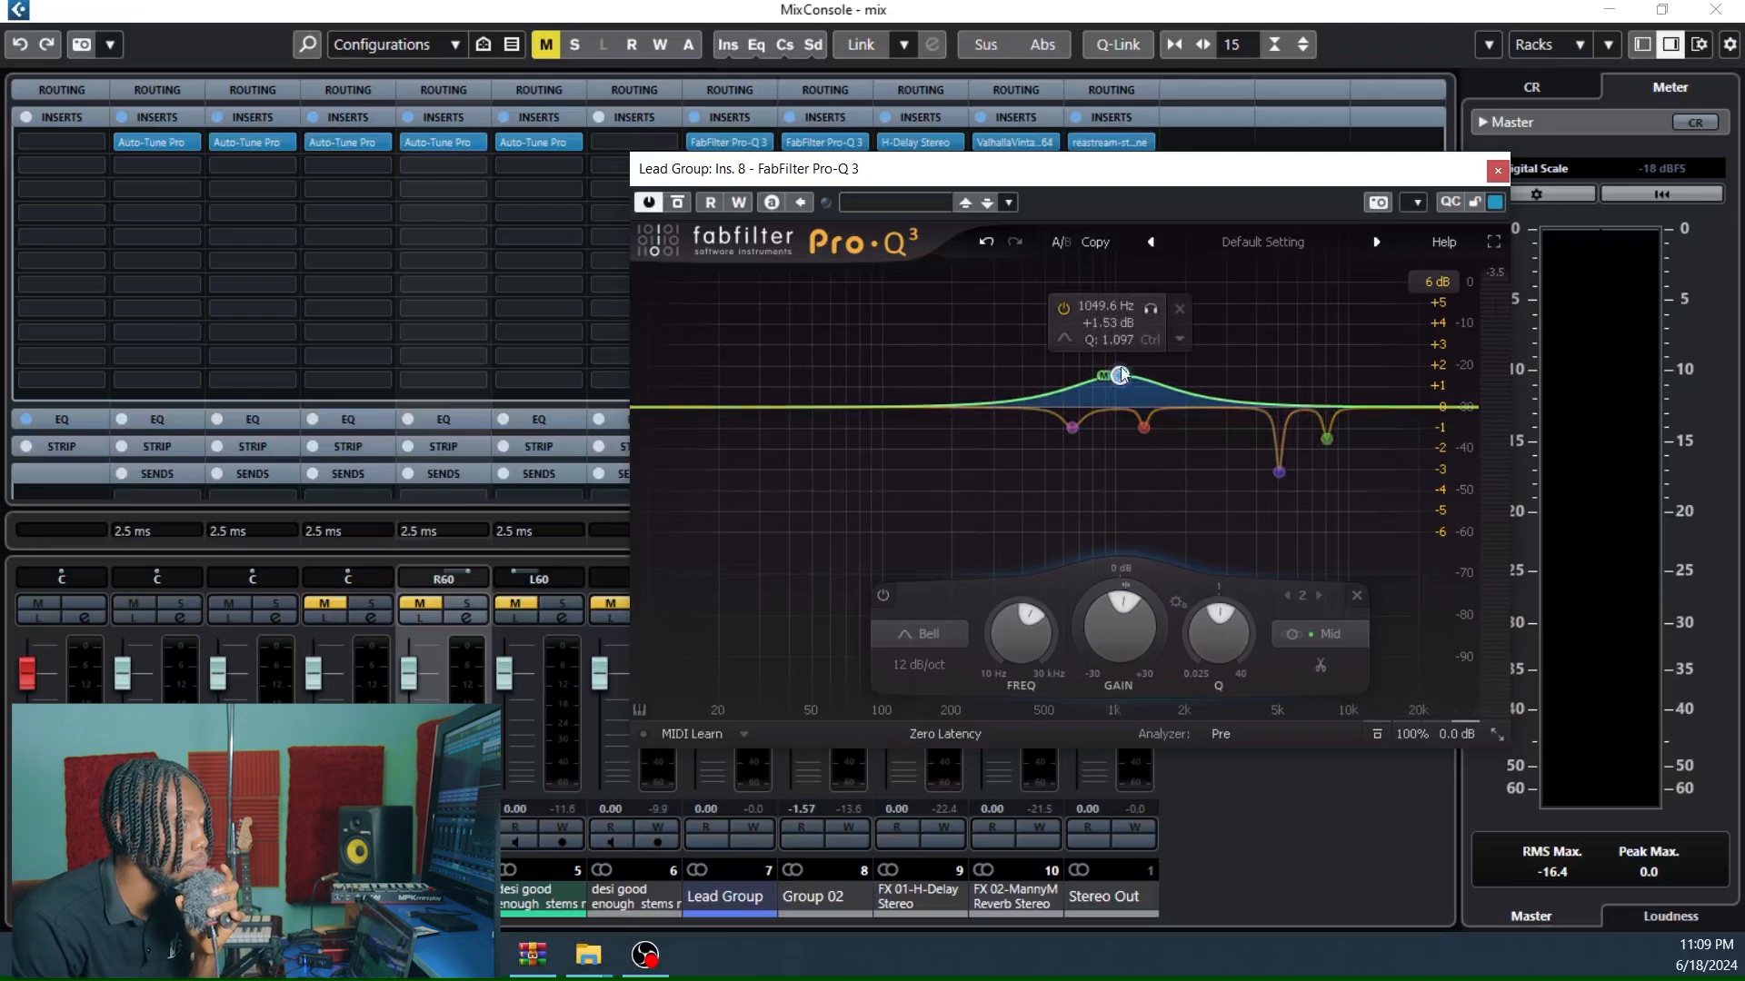
pyautogui.press('space')
pyautogui.click(1151, 311)
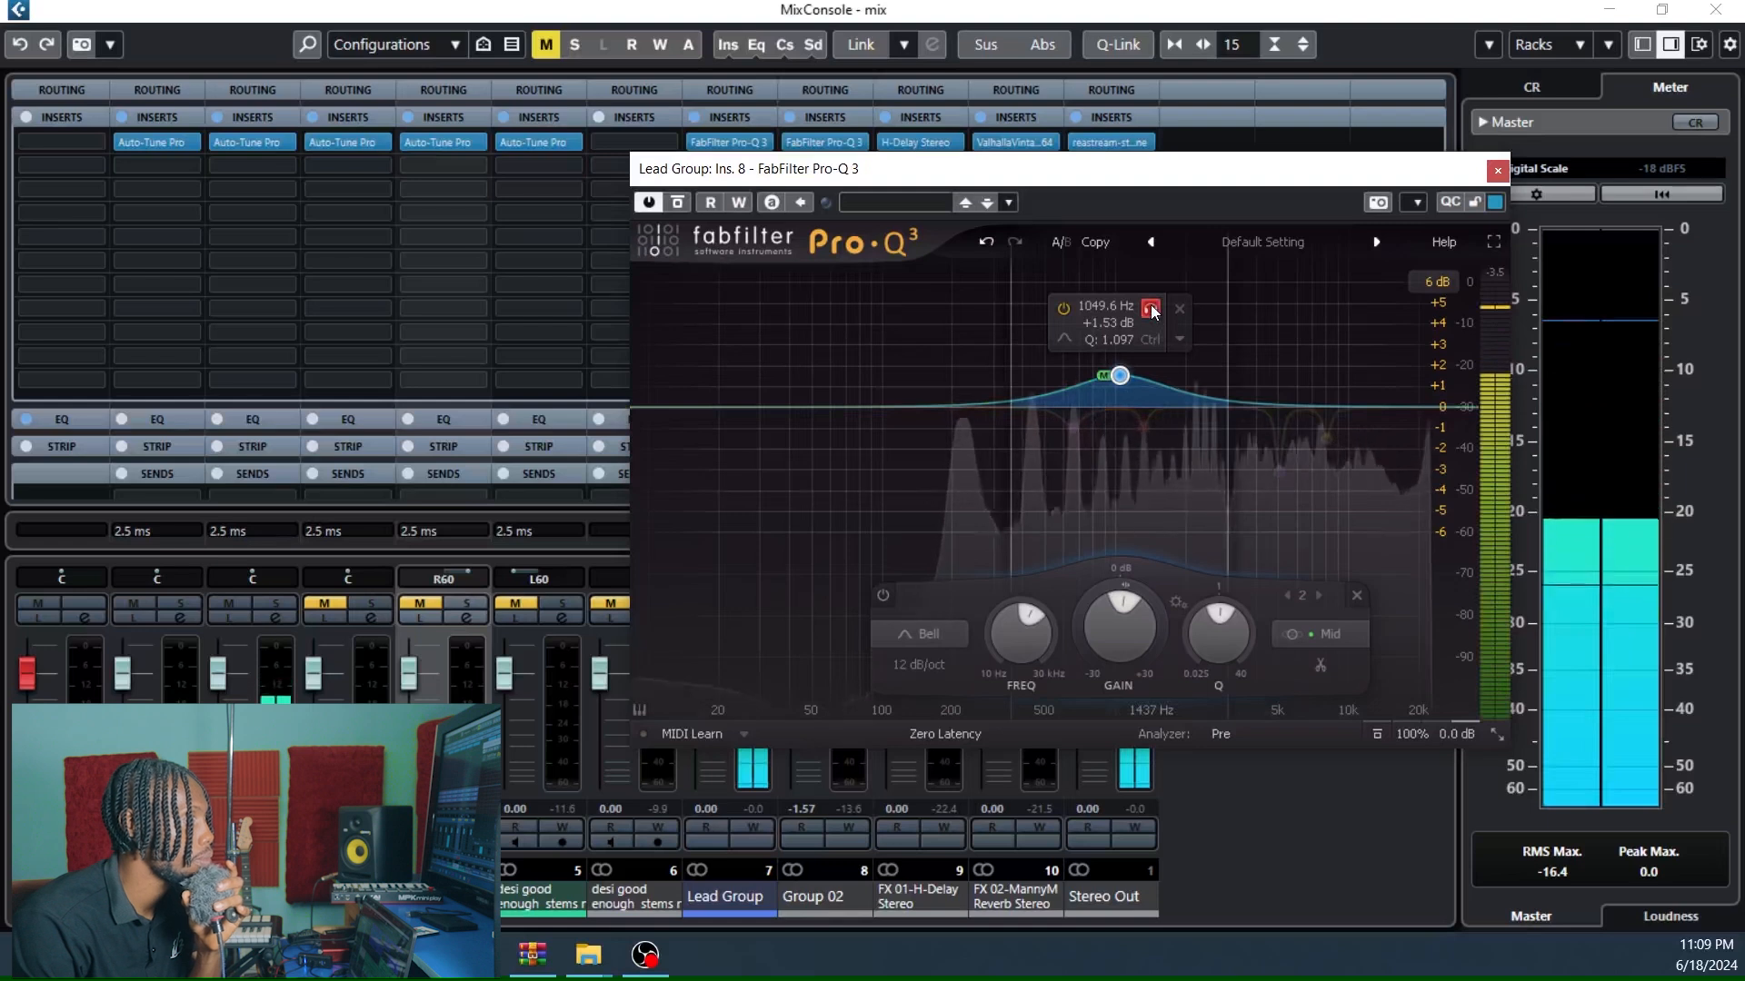
pyautogui.click(1152, 311)
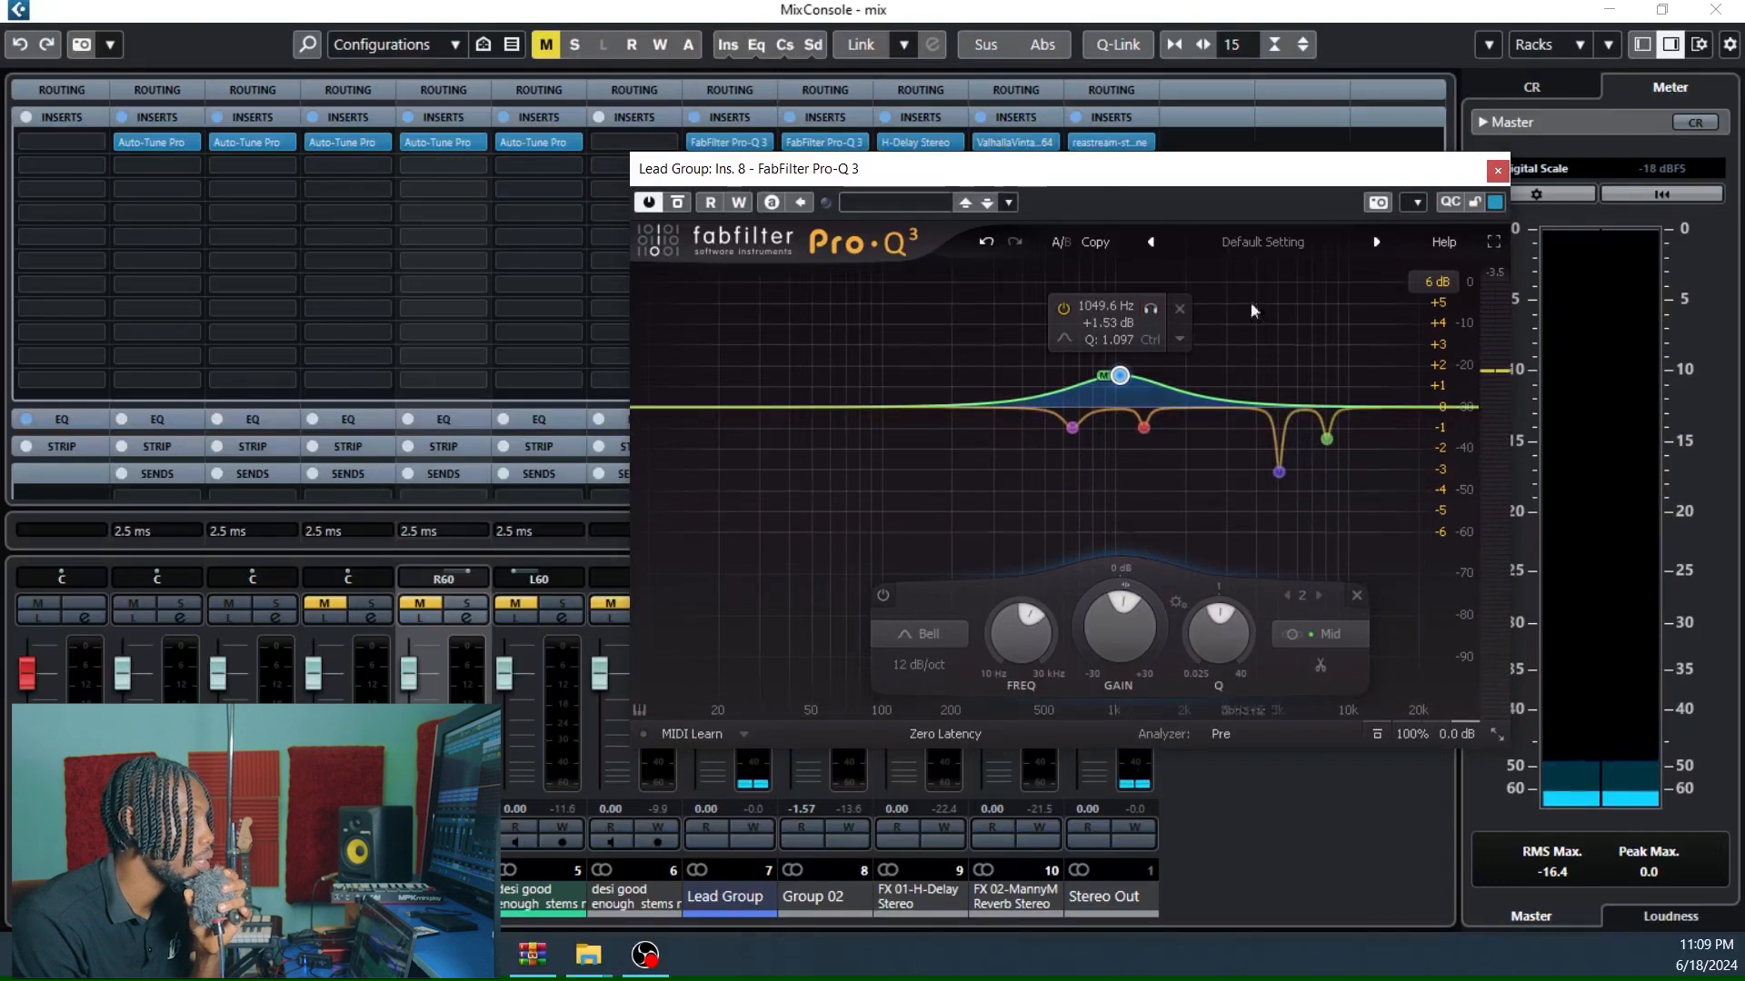
pyautogui.press('Escape')
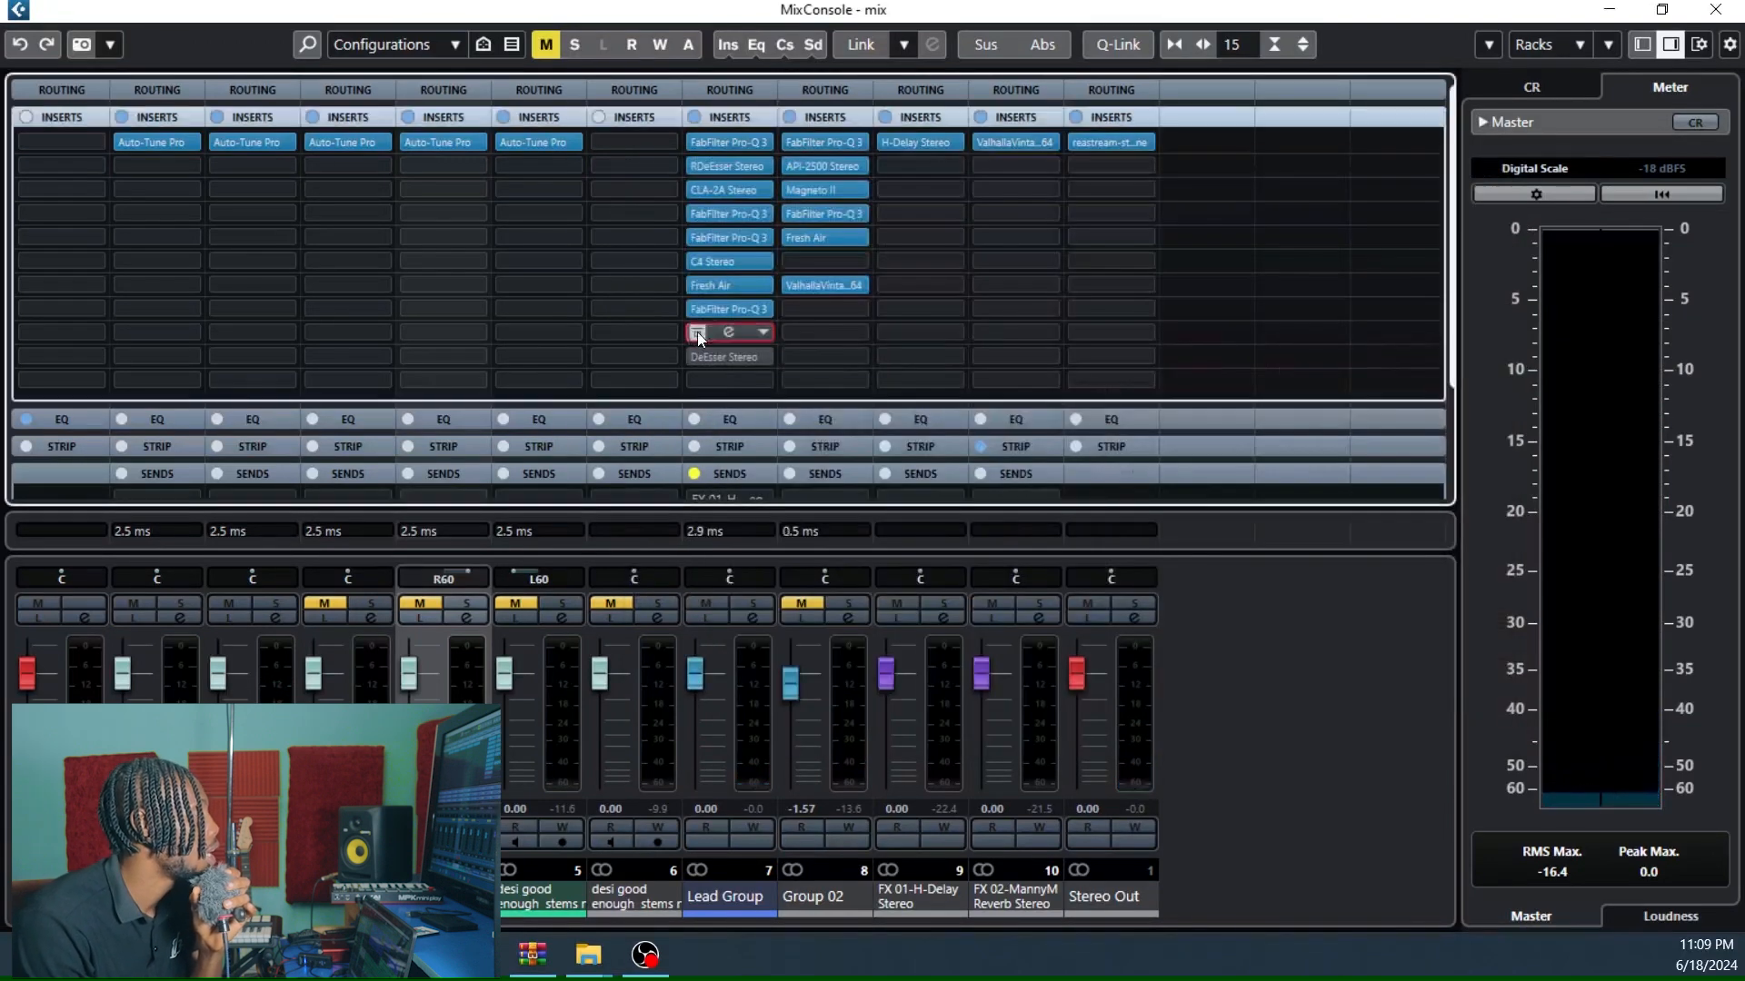
# Activate the Lead Group's OneKnob Wetter in insert 9, open and reposition its editor, and play the vocal through it.
pyautogui.click(729, 330)
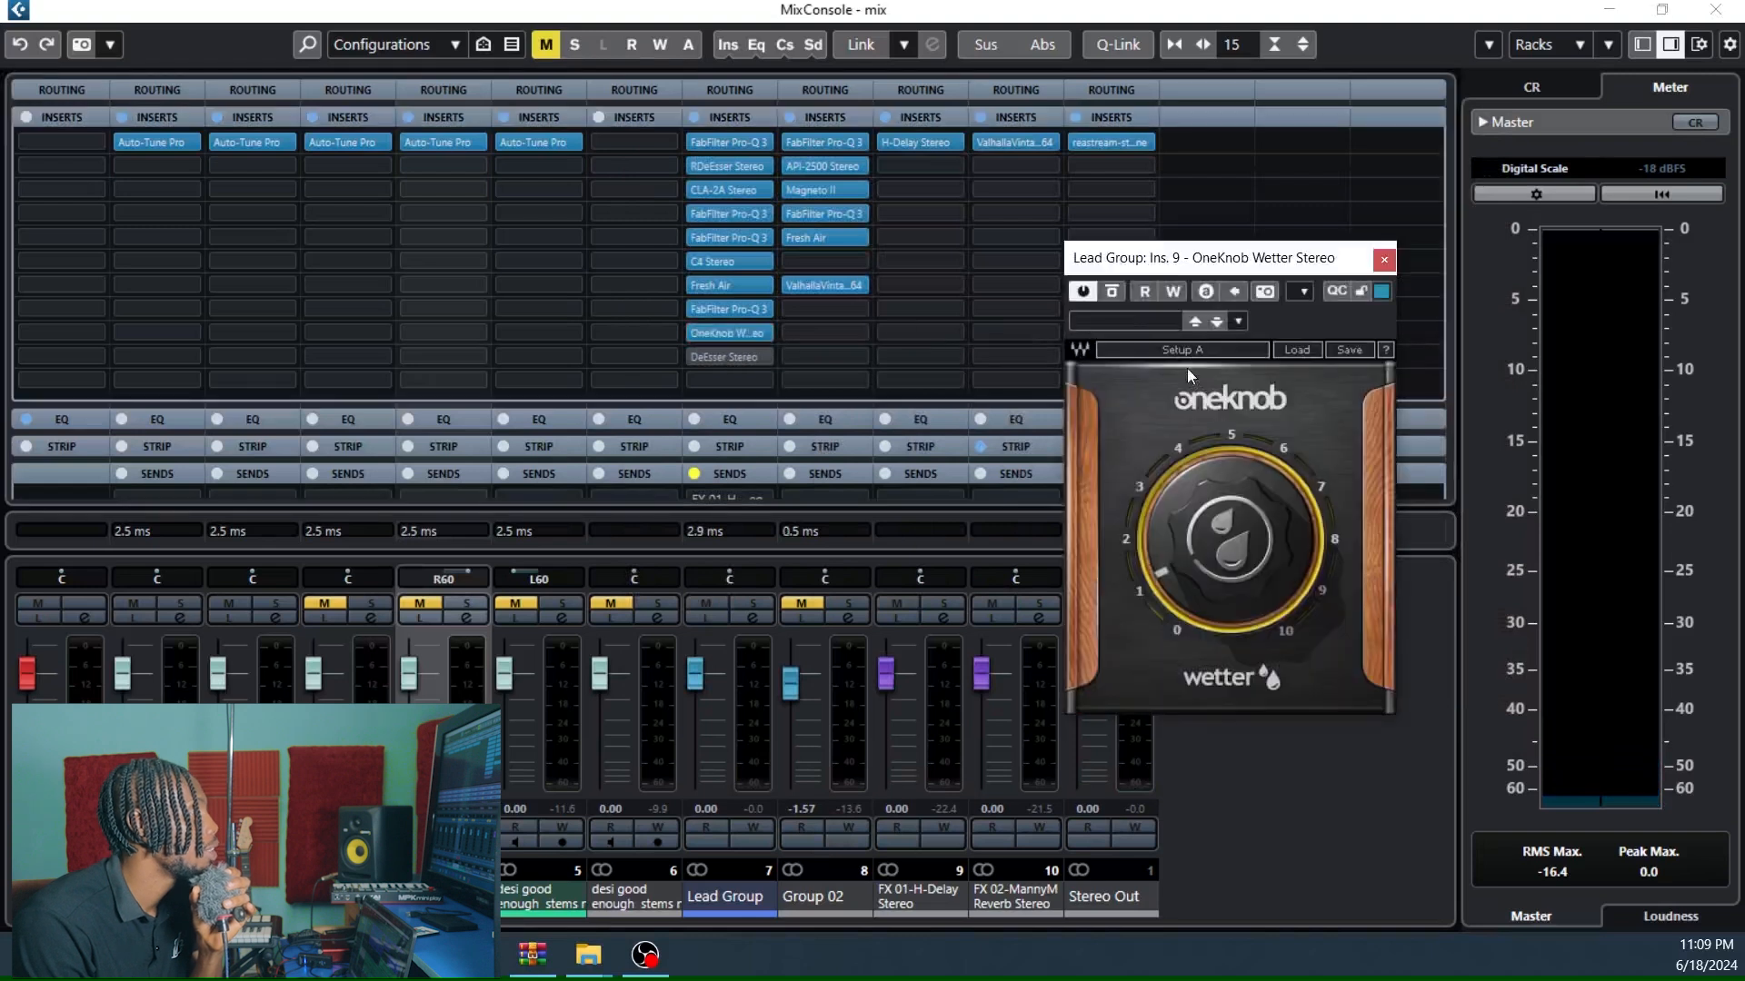
pyautogui.moveTo(1245, 261); pyautogui.dragTo(1304, 227)
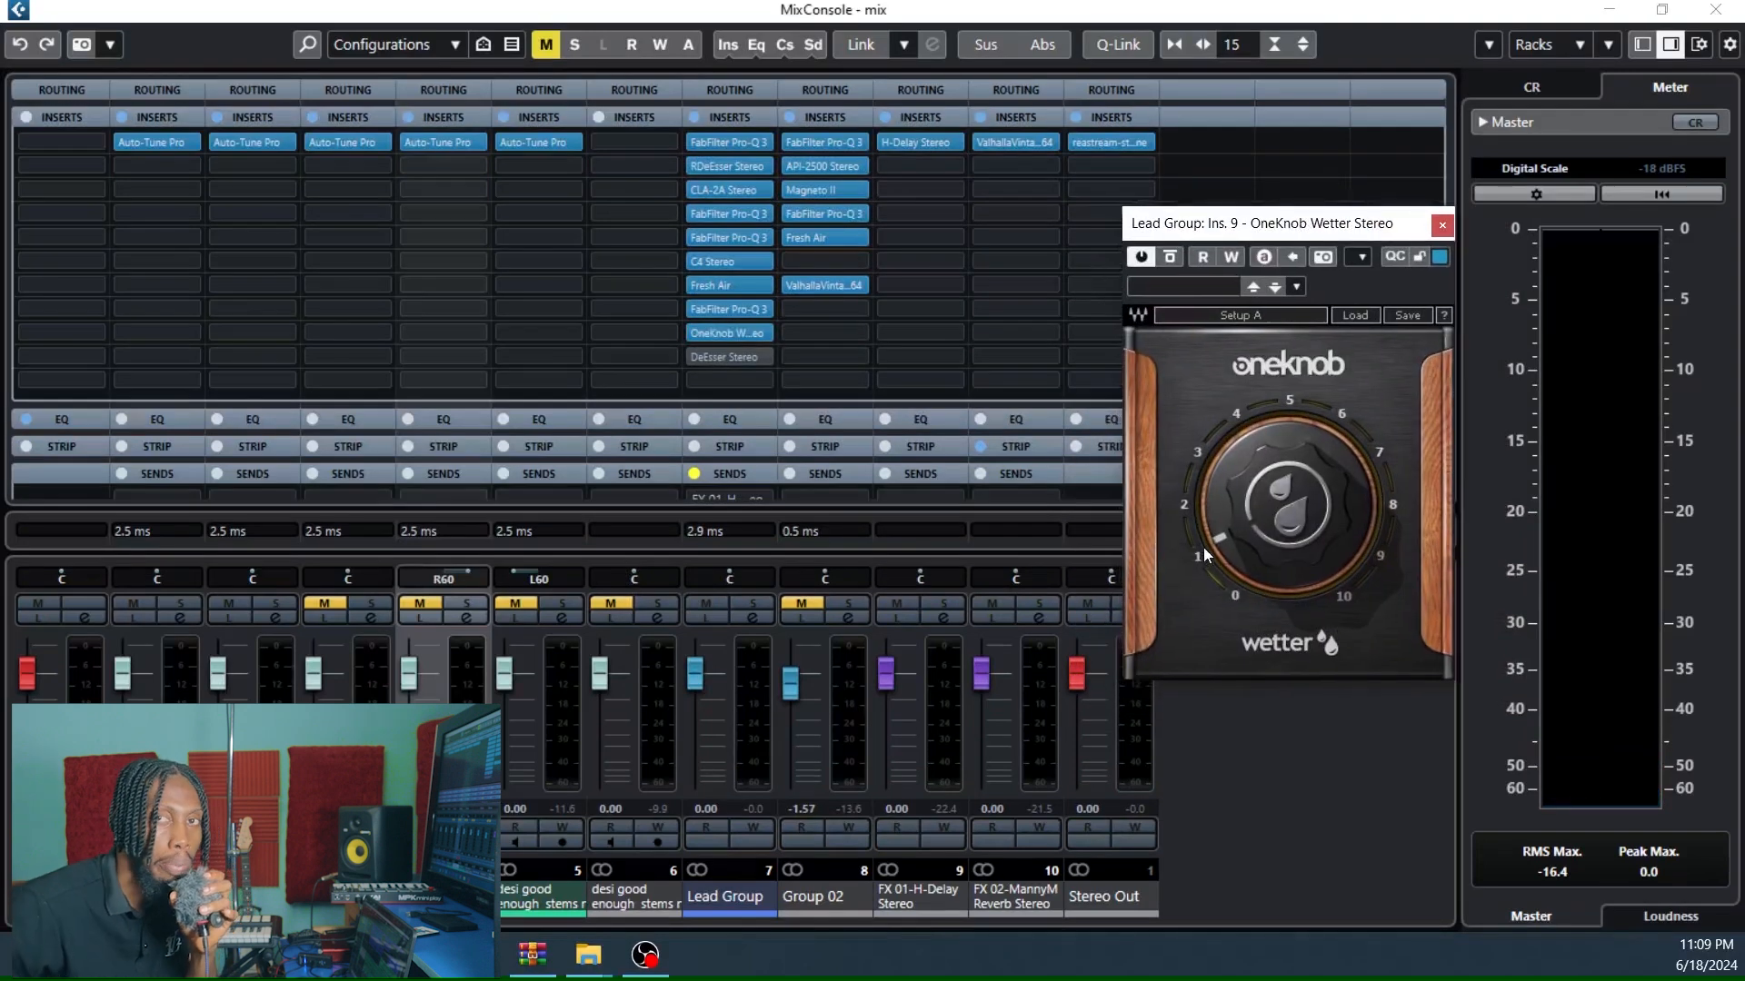
pyautogui.moveTo(1207, 556)
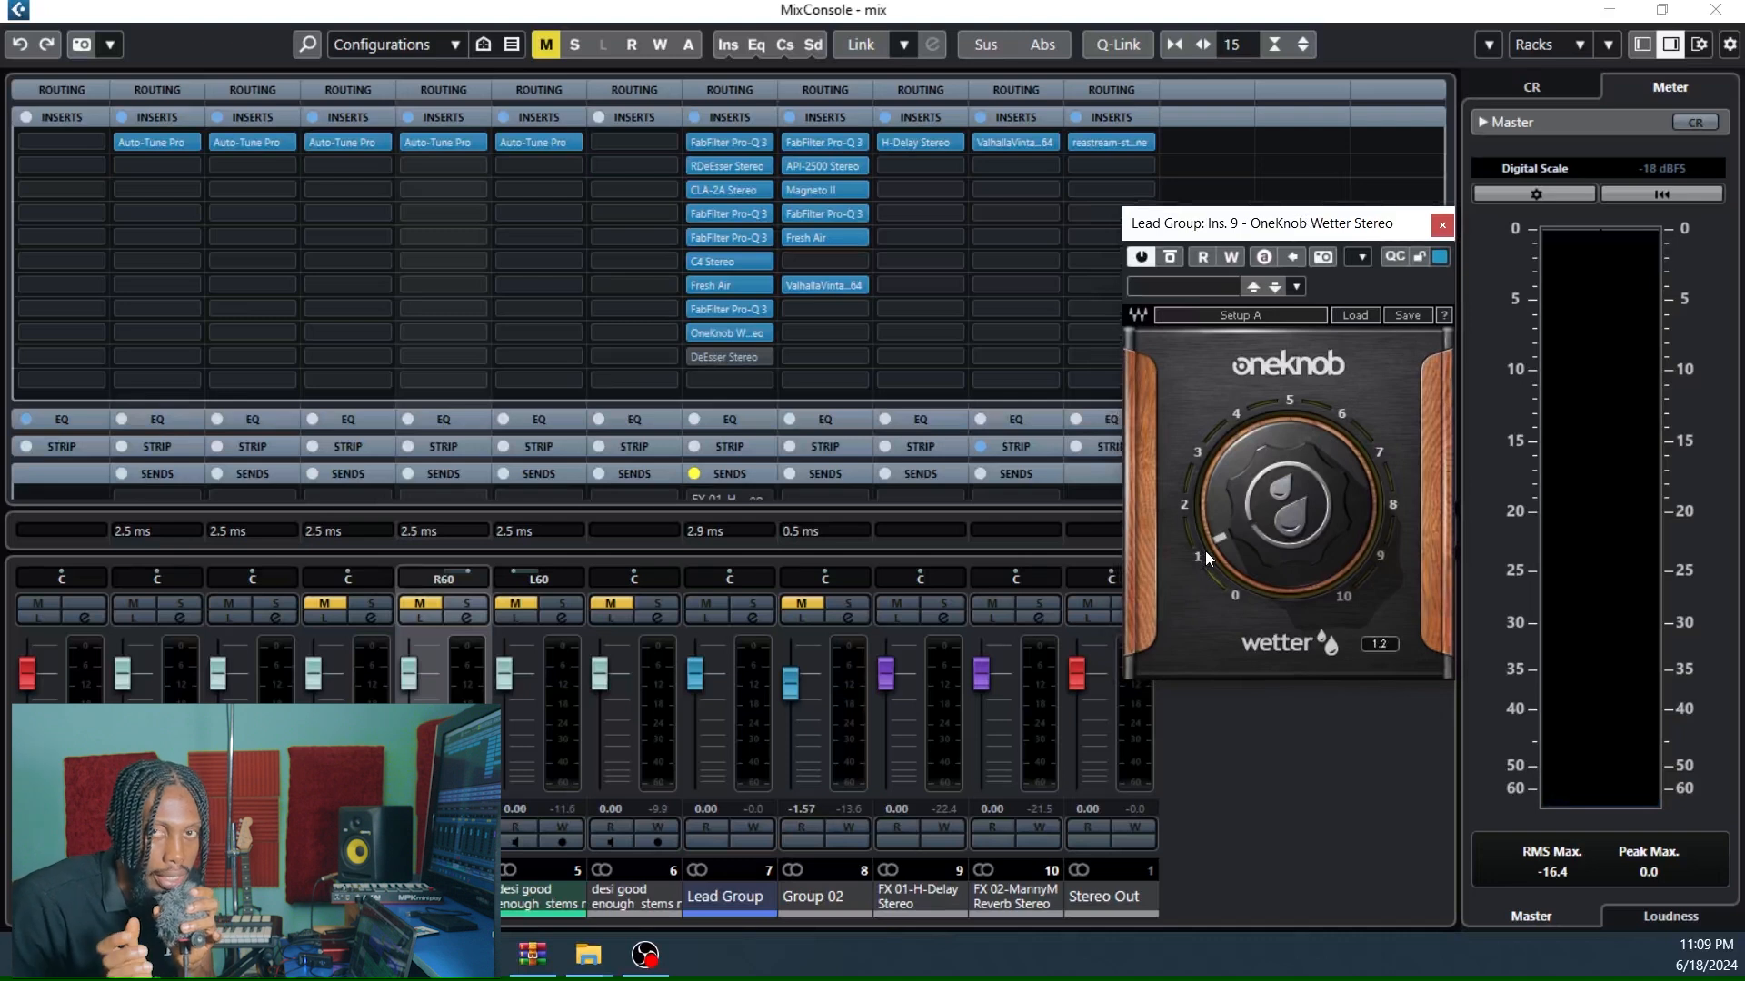
pyautogui.press('space')
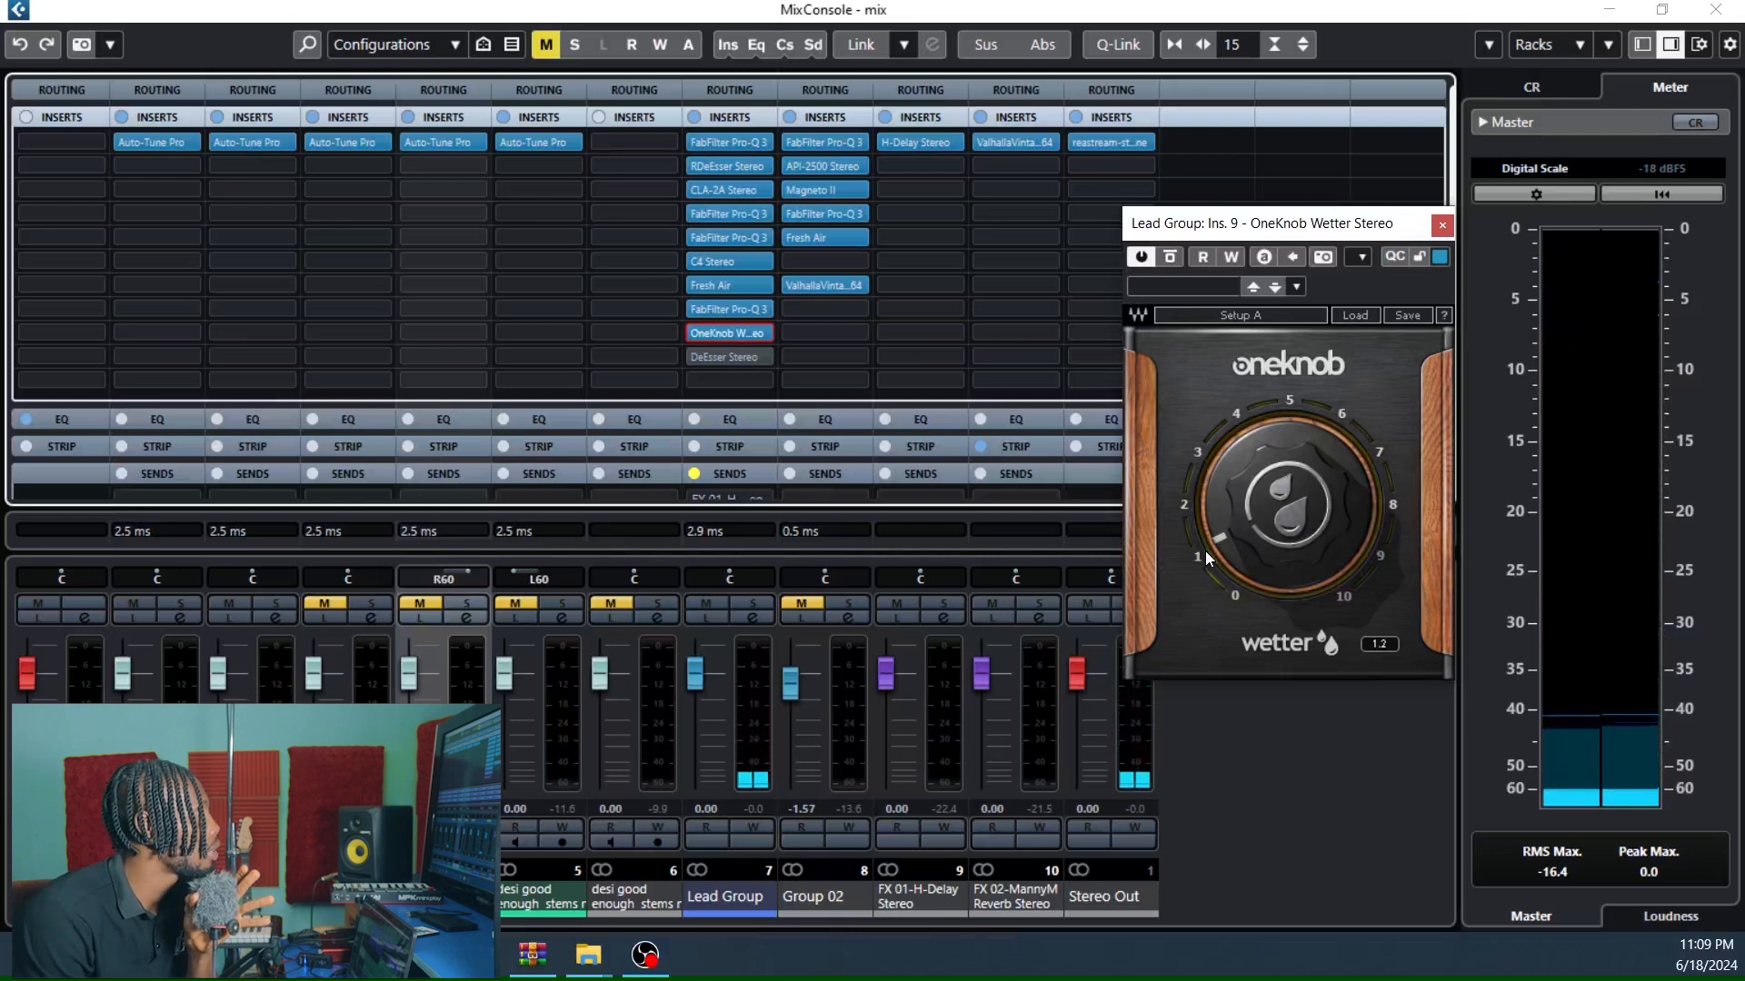
# Activate the Lead Group's DeEsser in insert 10, view its settings during playback, and close the OneKnob Wetter and DeEsser editors.
pyautogui.click(697, 355)
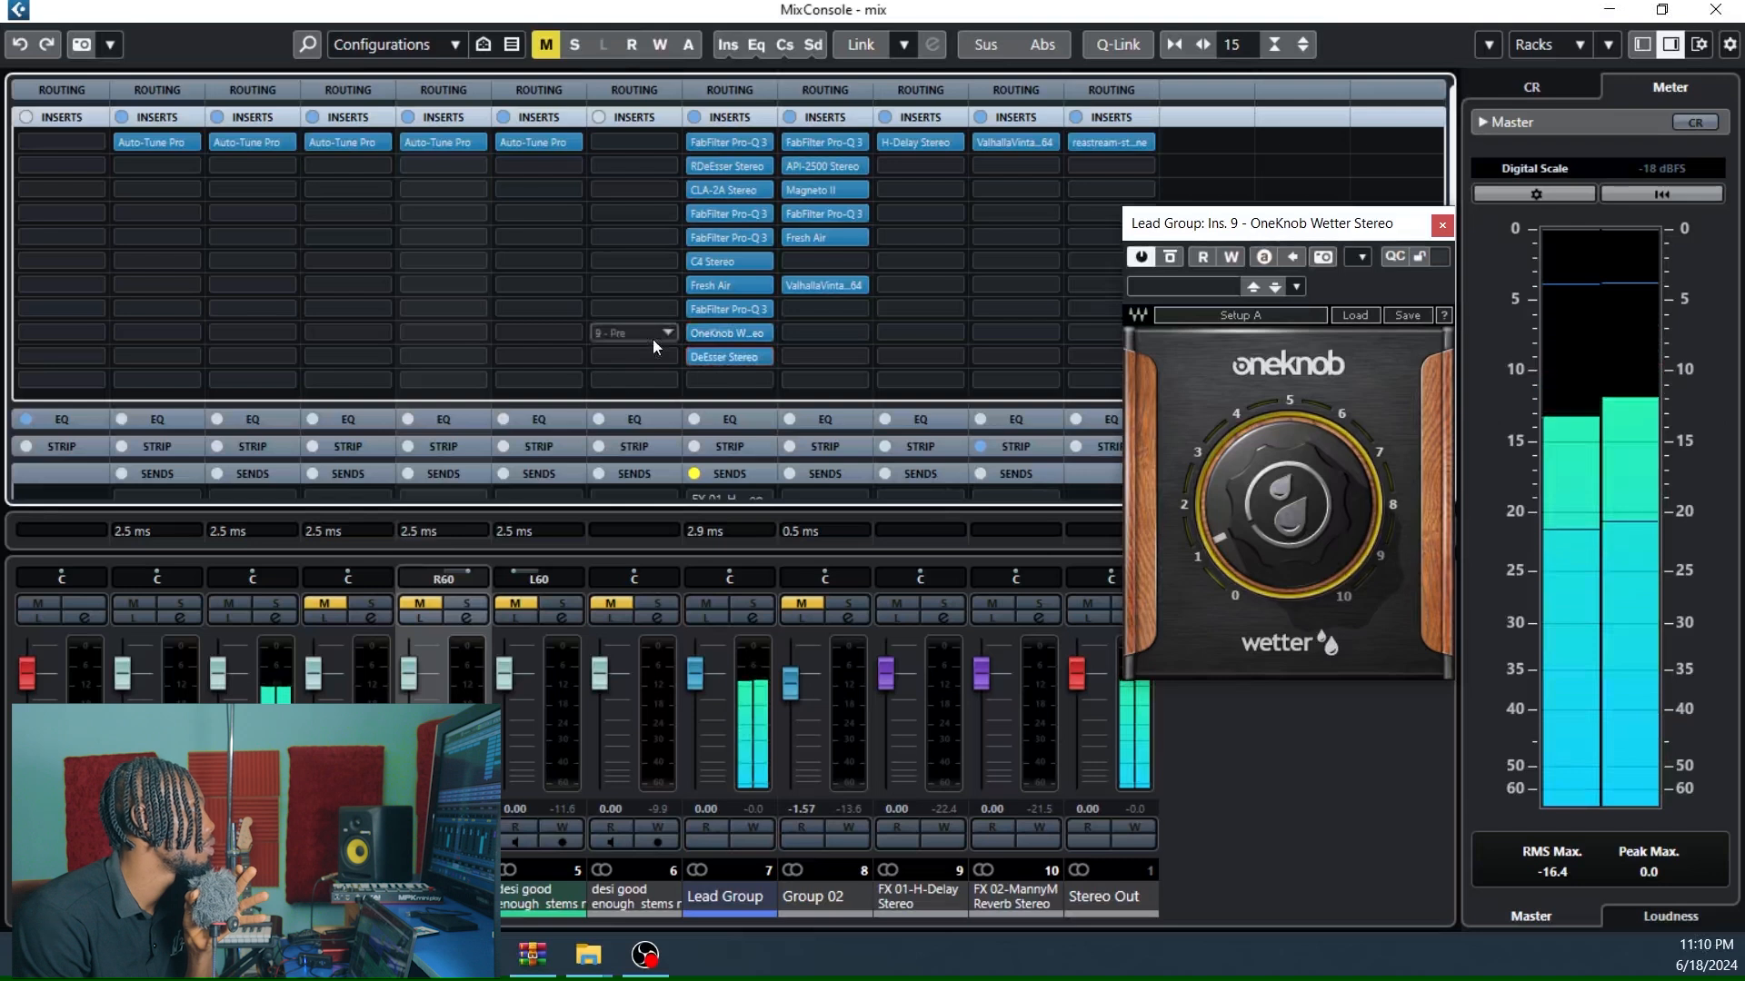
pyautogui.click(718, 359)
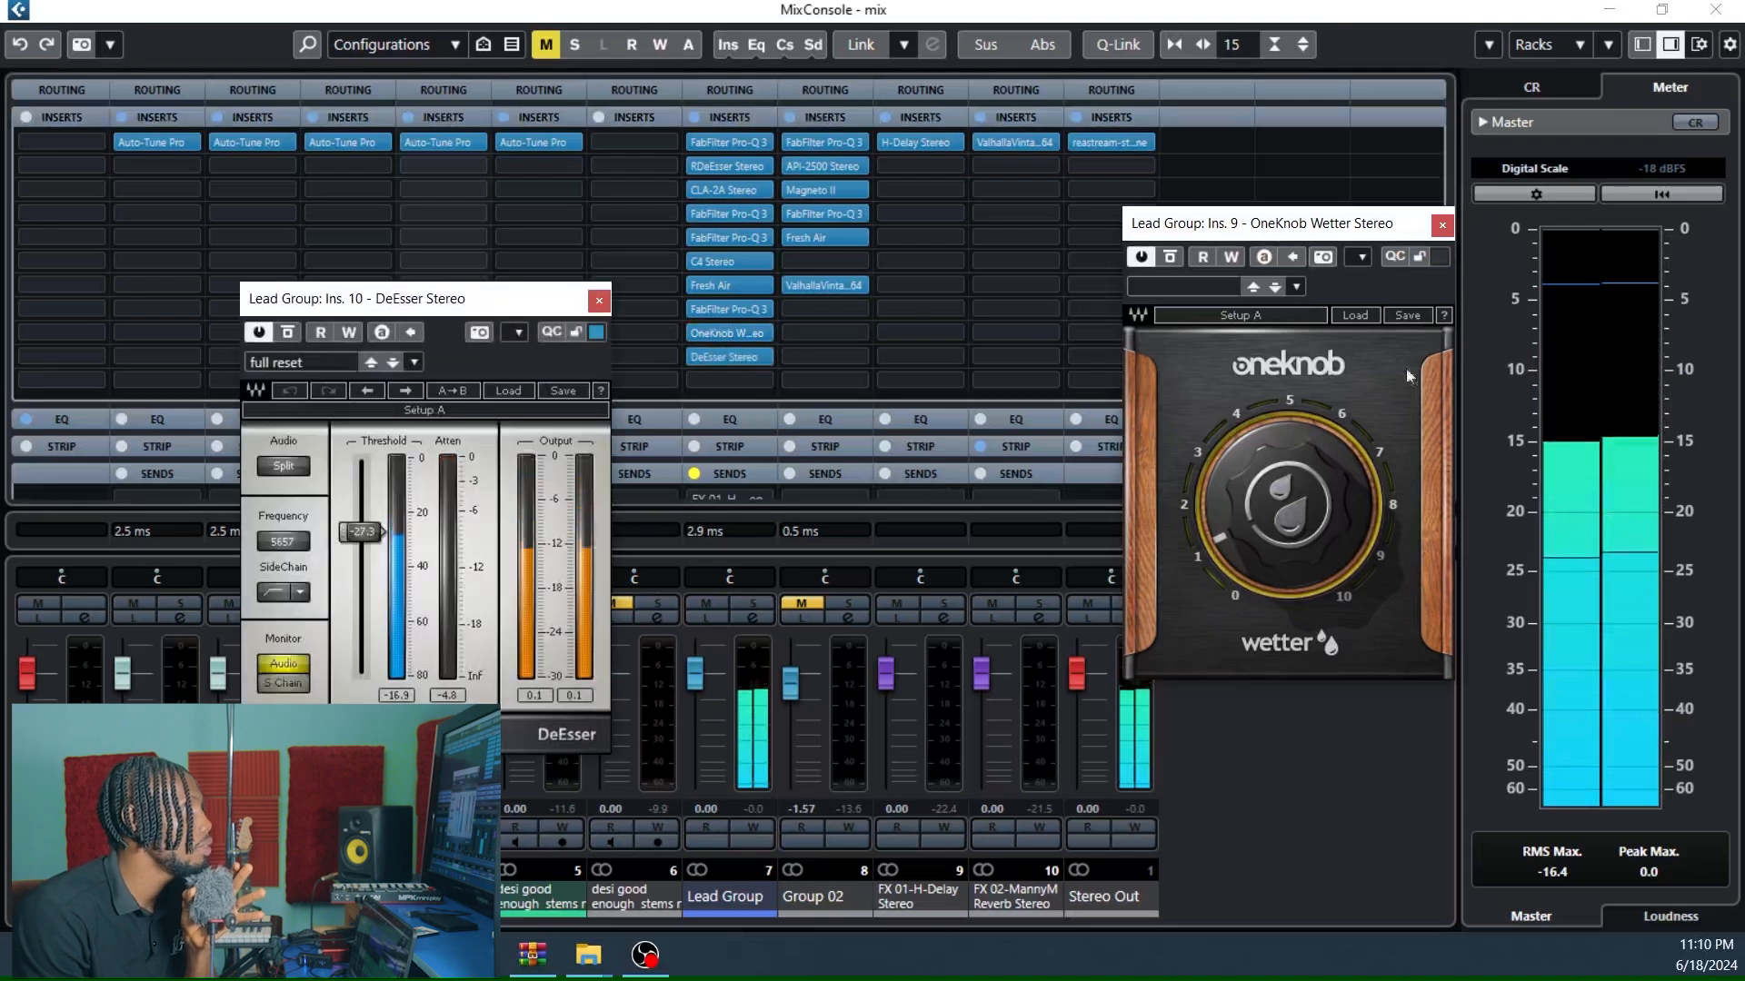
pyautogui.click(1442, 224)
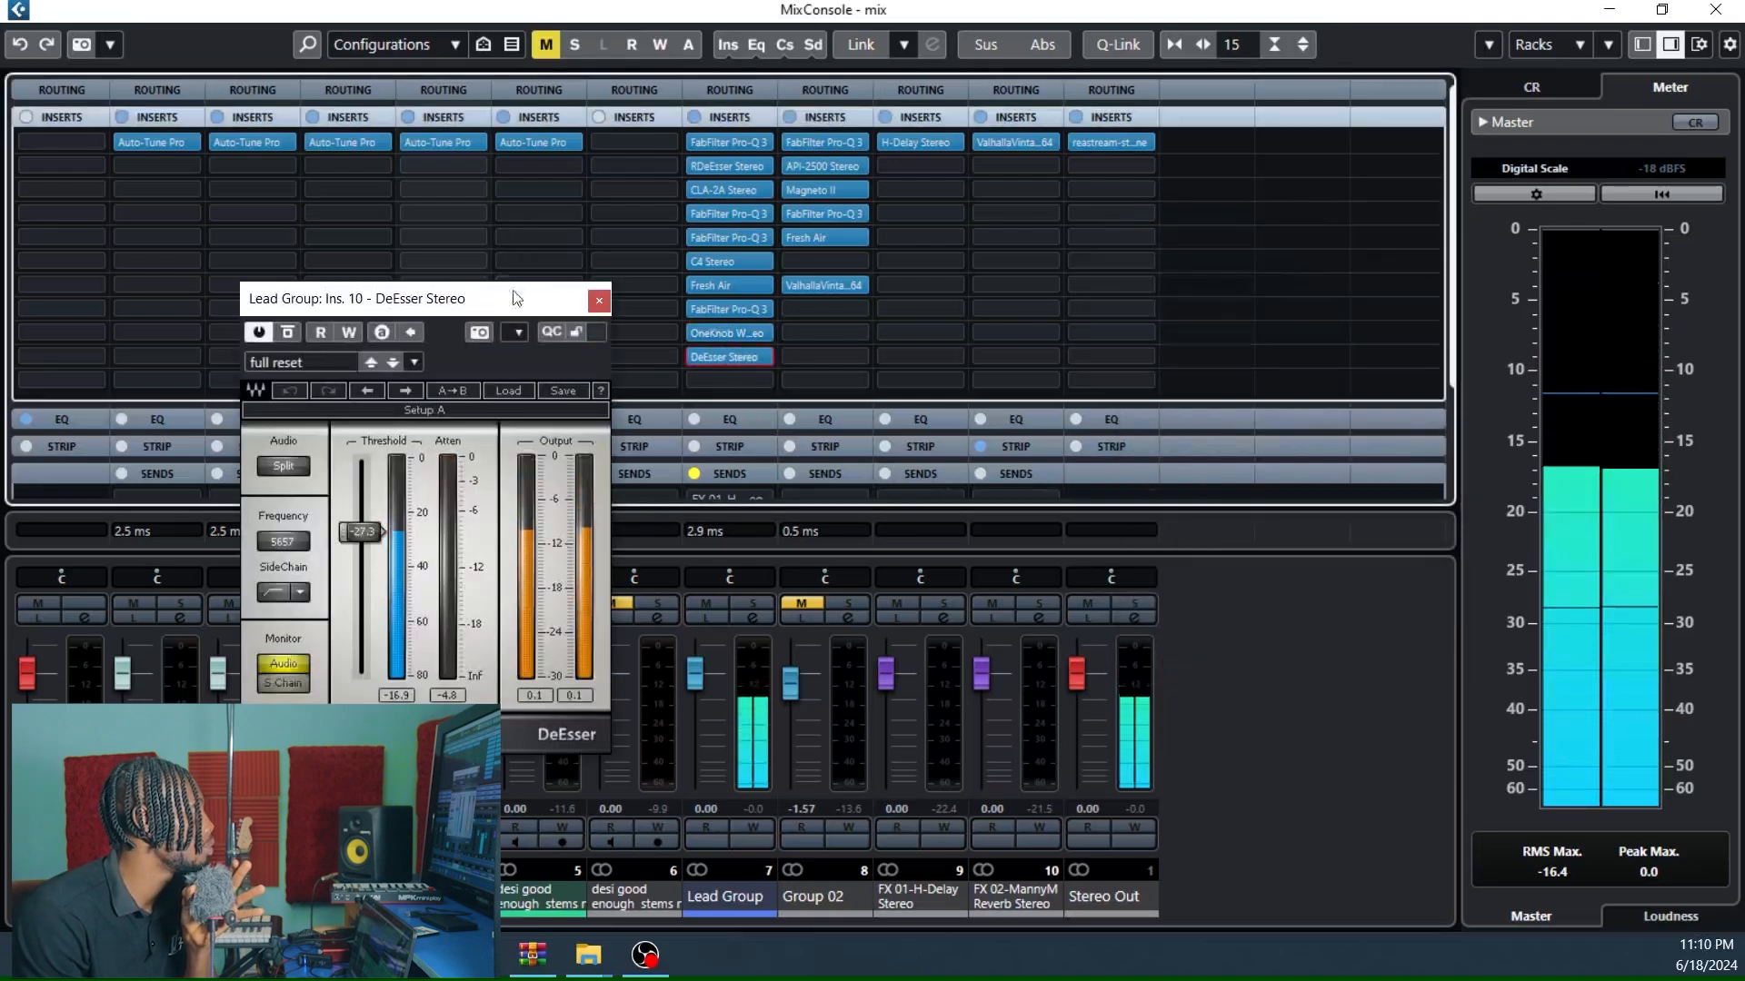
pyautogui.click(601, 301)
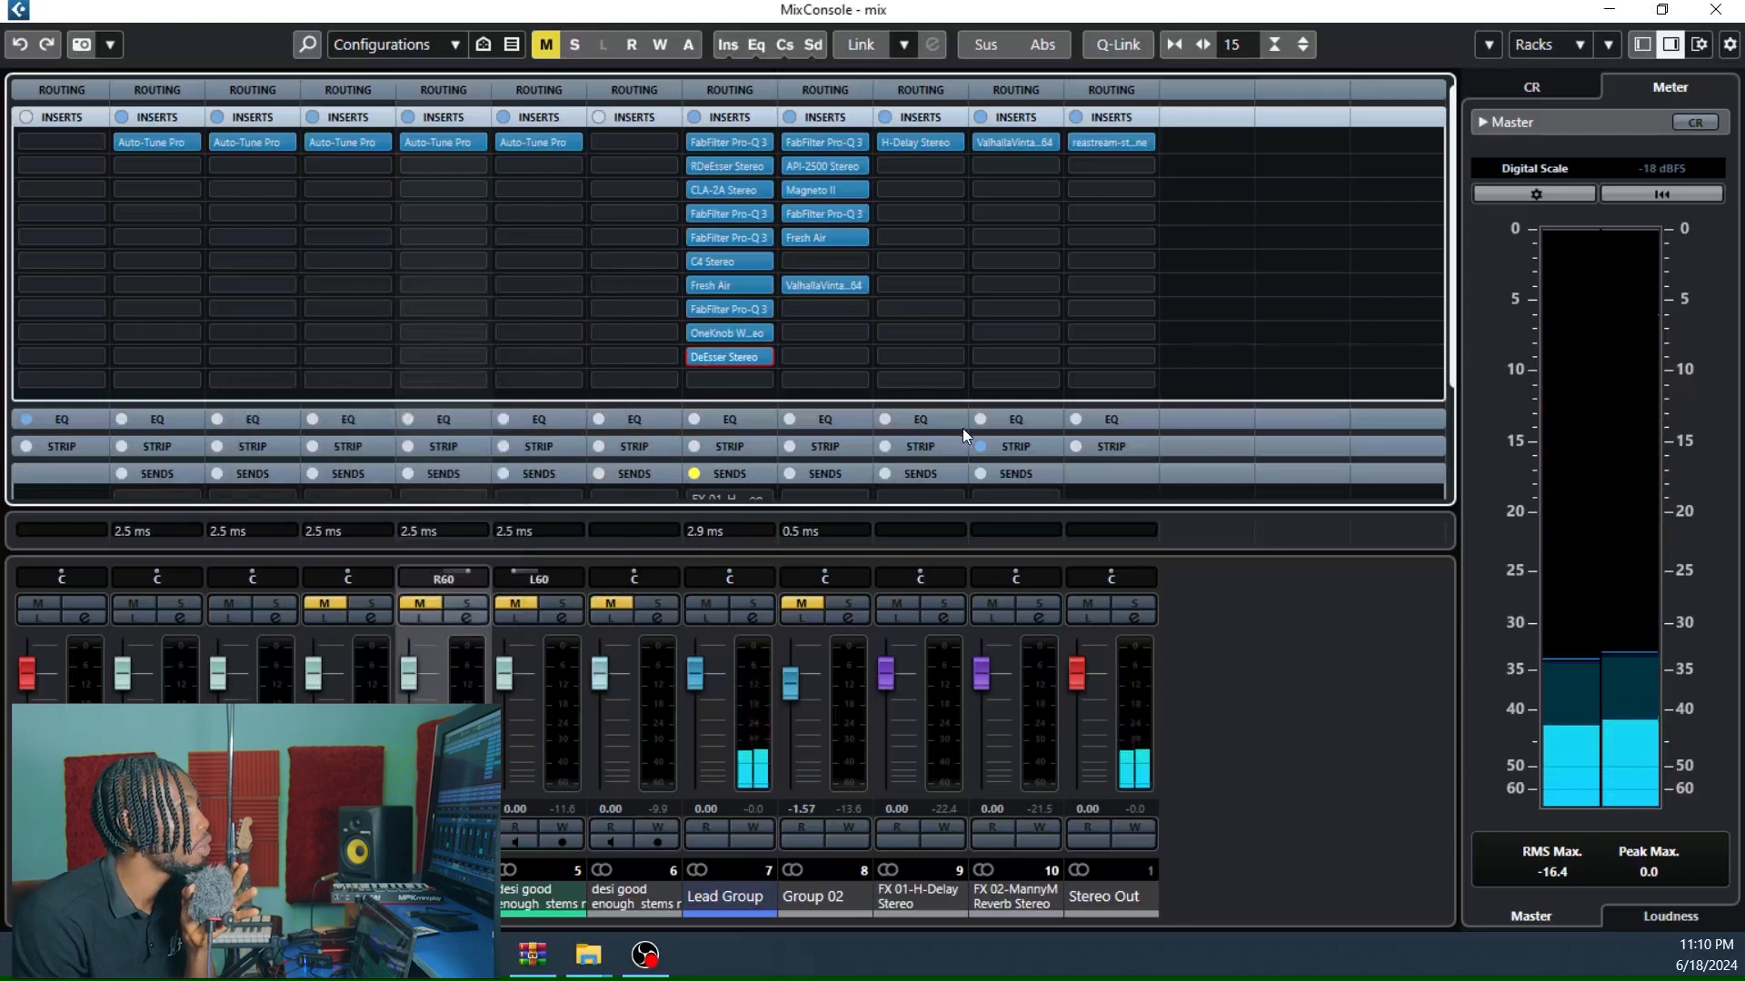
# Review the Lead Group's sends to the FX 01 delay and FX 02 reverb channels and return to the inserts.
pyautogui.scroll(-1, 1451, 403)
pyautogui.scroll(-3, 1451, 402)
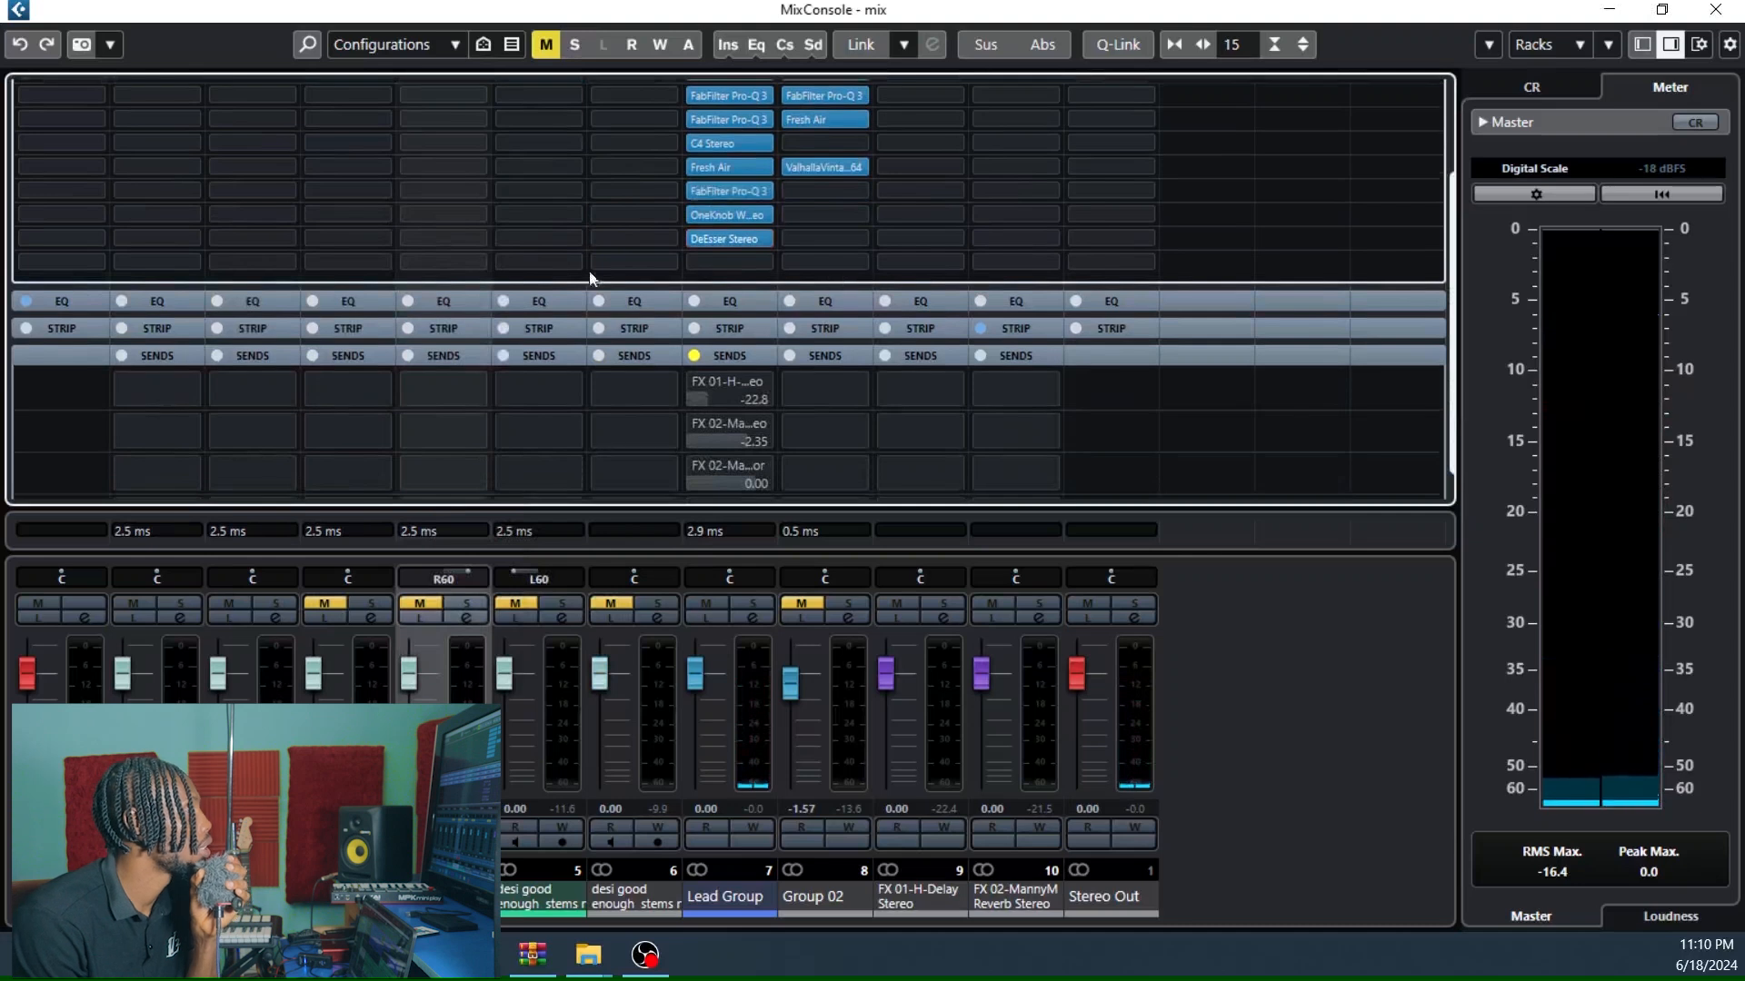
pyautogui.scroll(4, 919, 116)
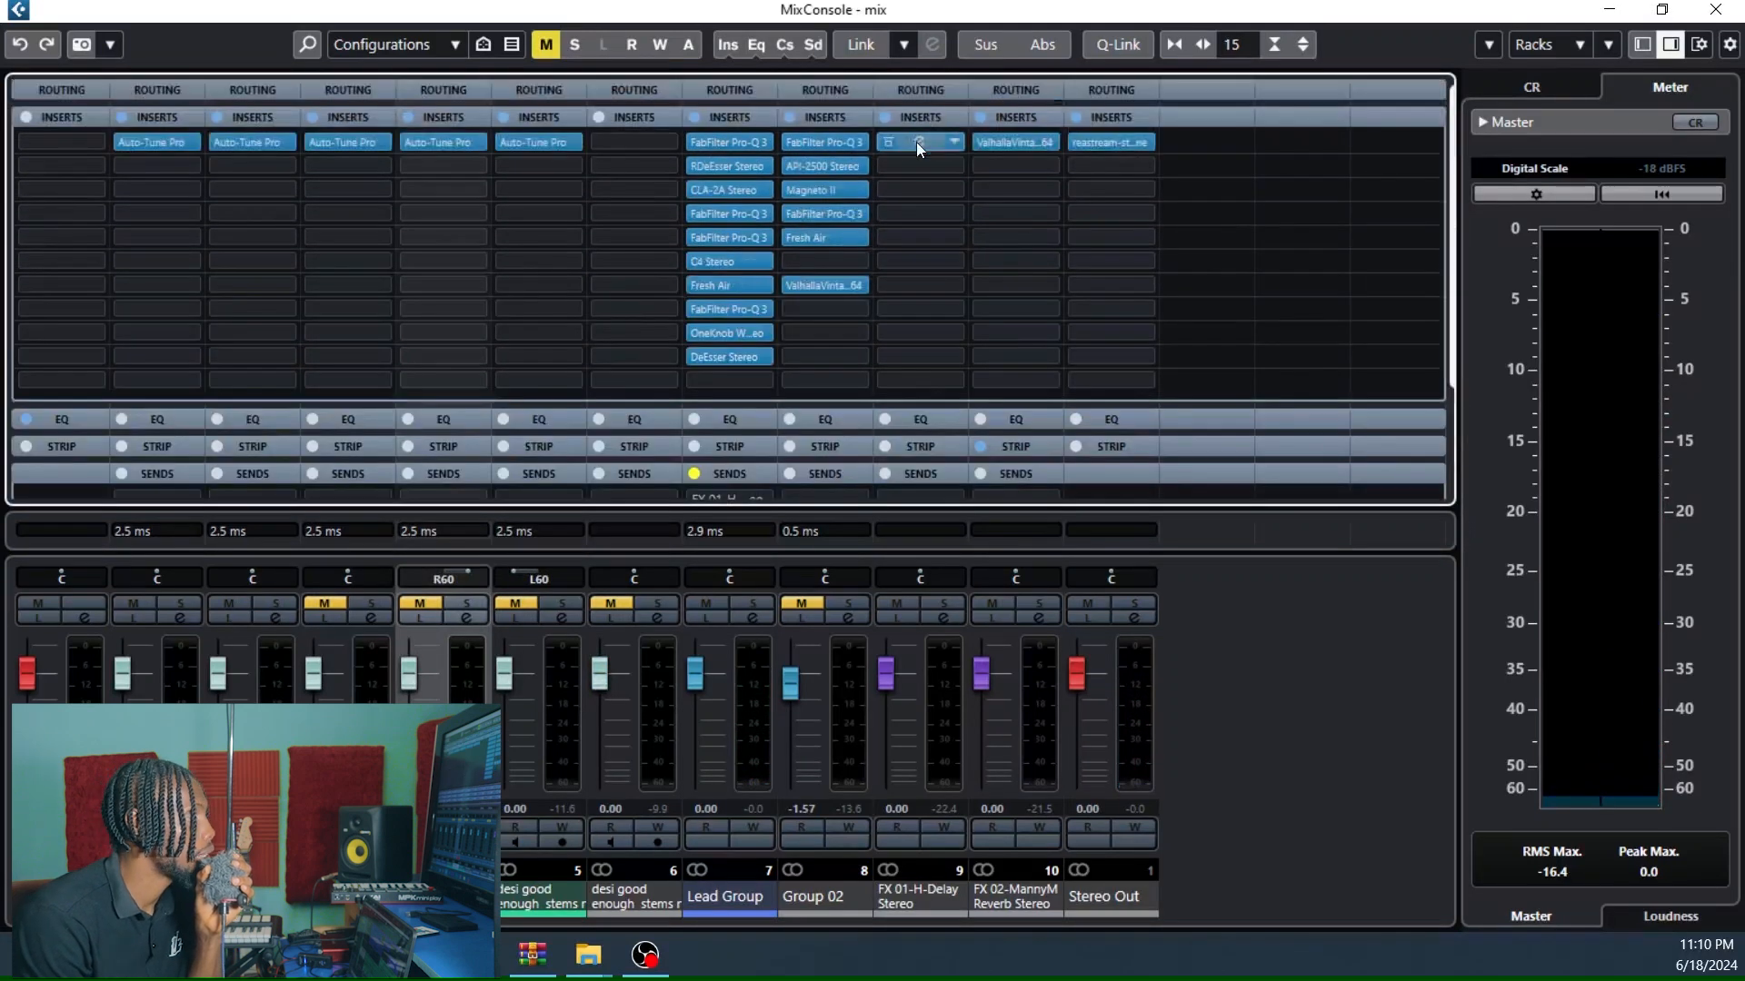
# Open the H-Delay editor on the FX 01 channel, inspect its high-pass and ping-pong settings, and close it.
pyautogui.click(918, 143)
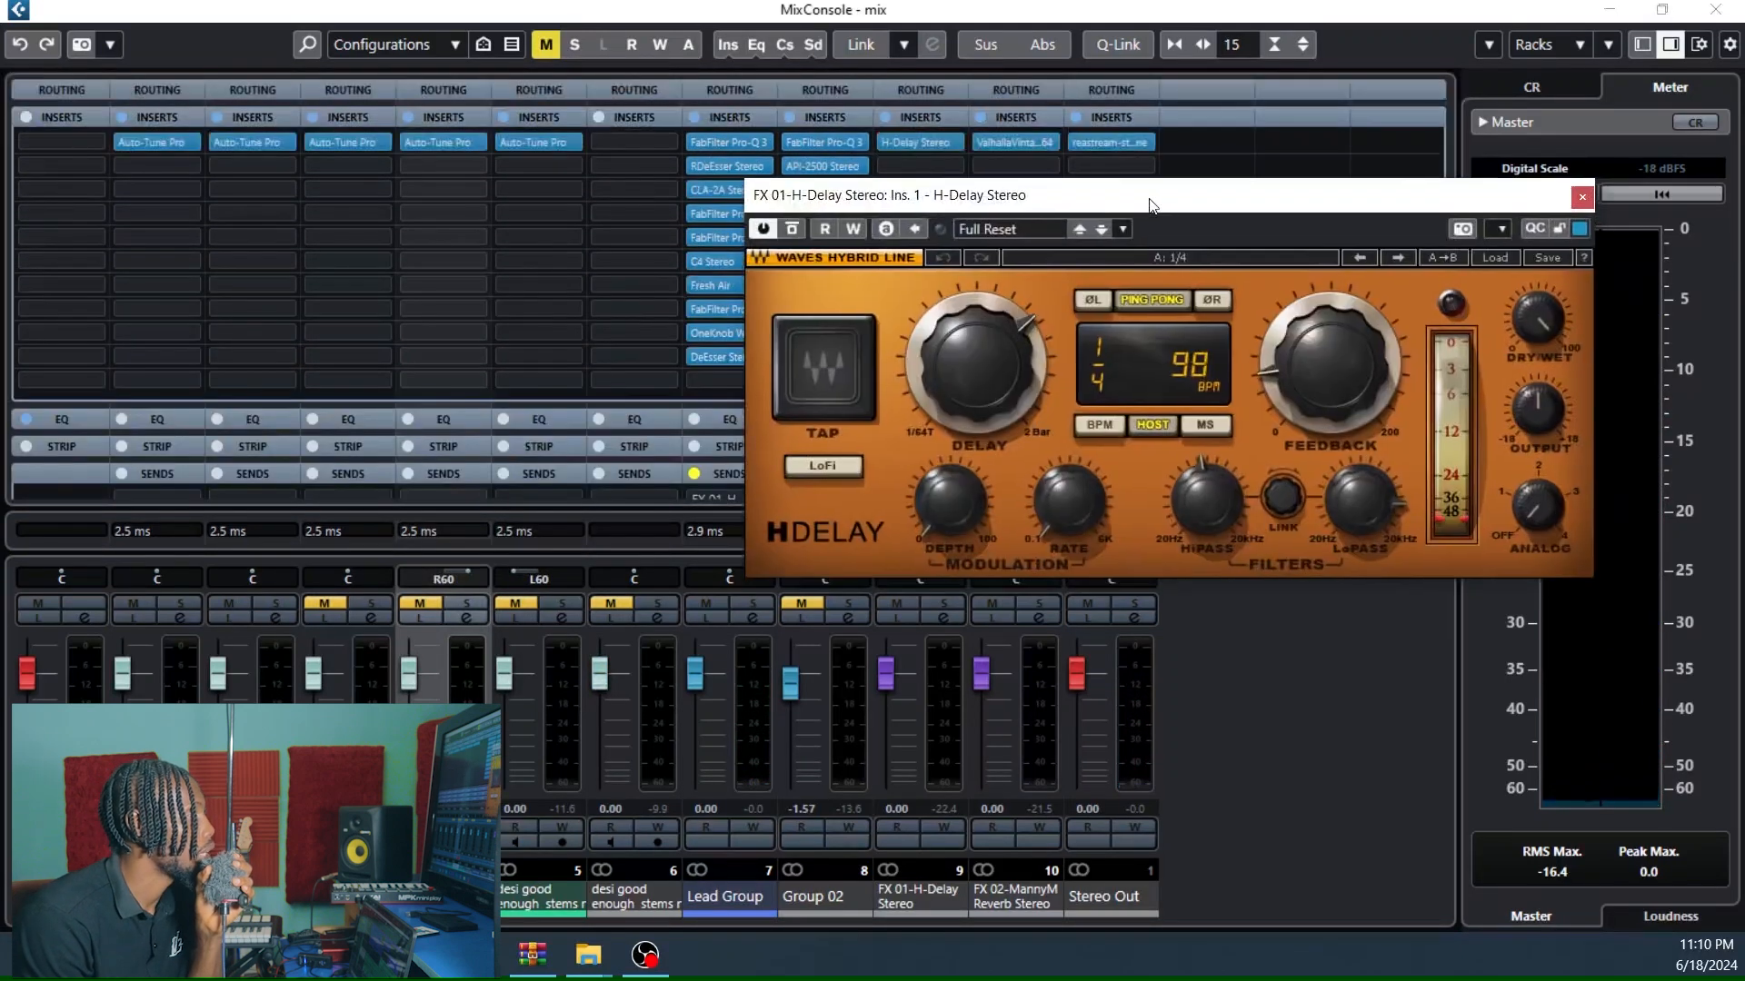
pyautogui.click(1195, 503)
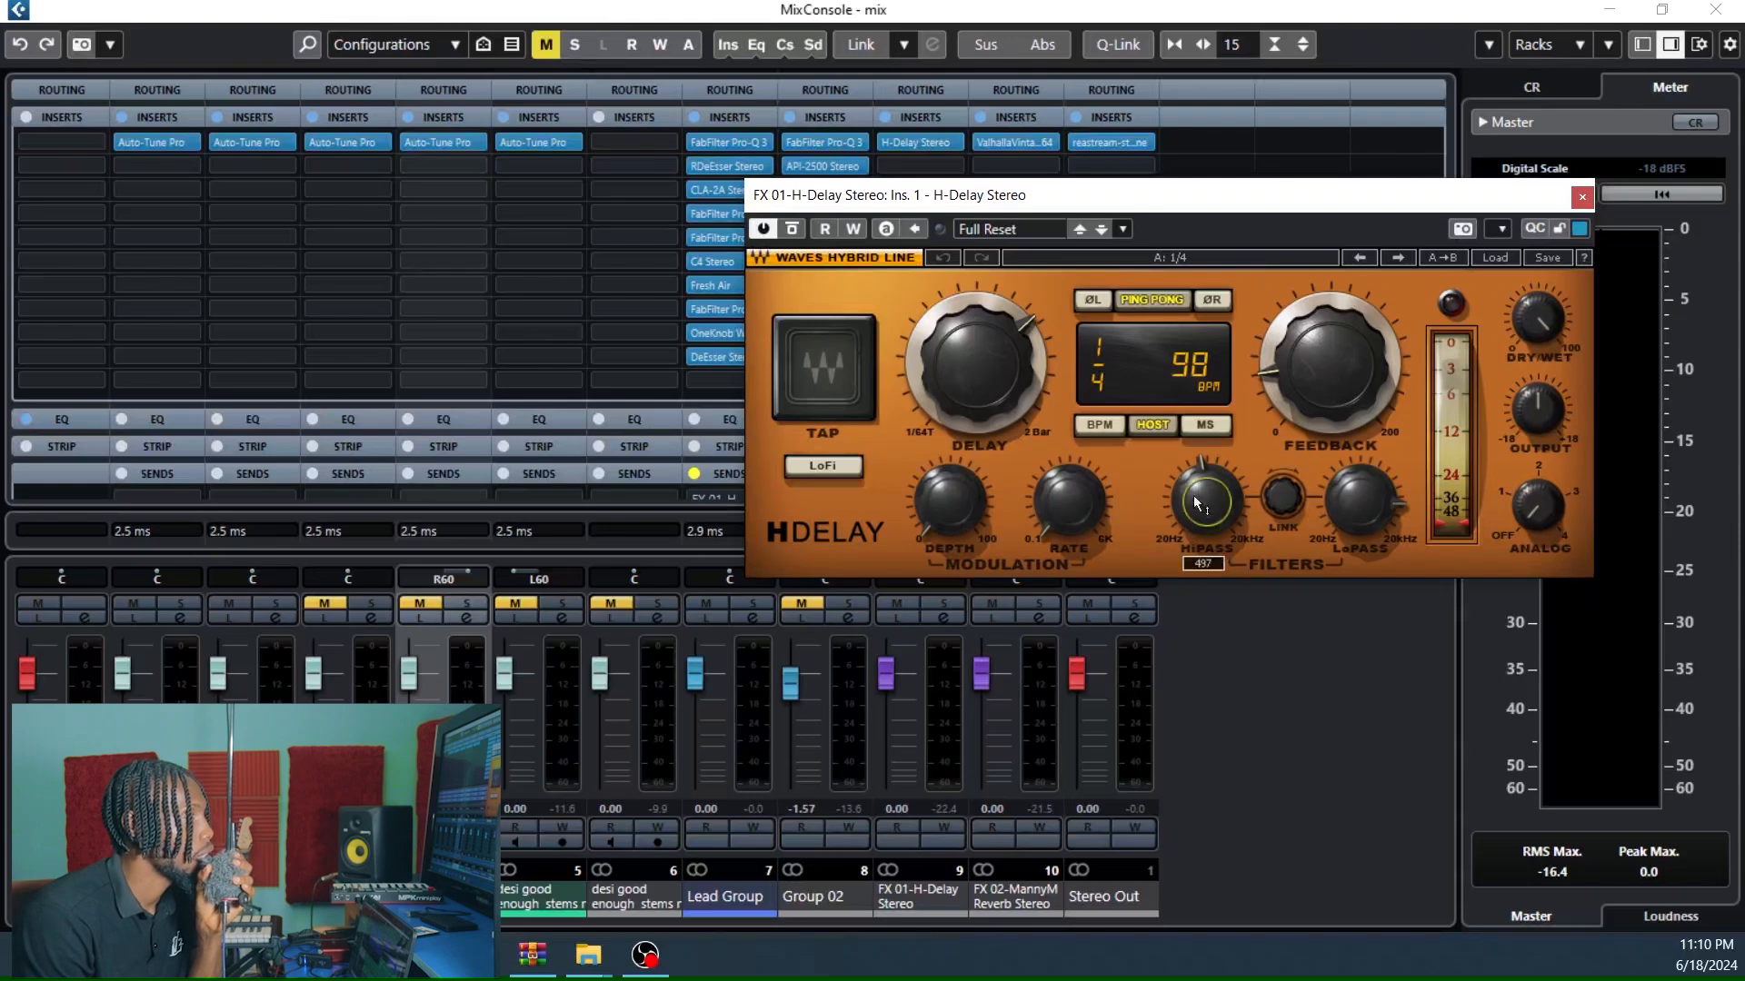
pyautogui.moveTo(1368, 500)
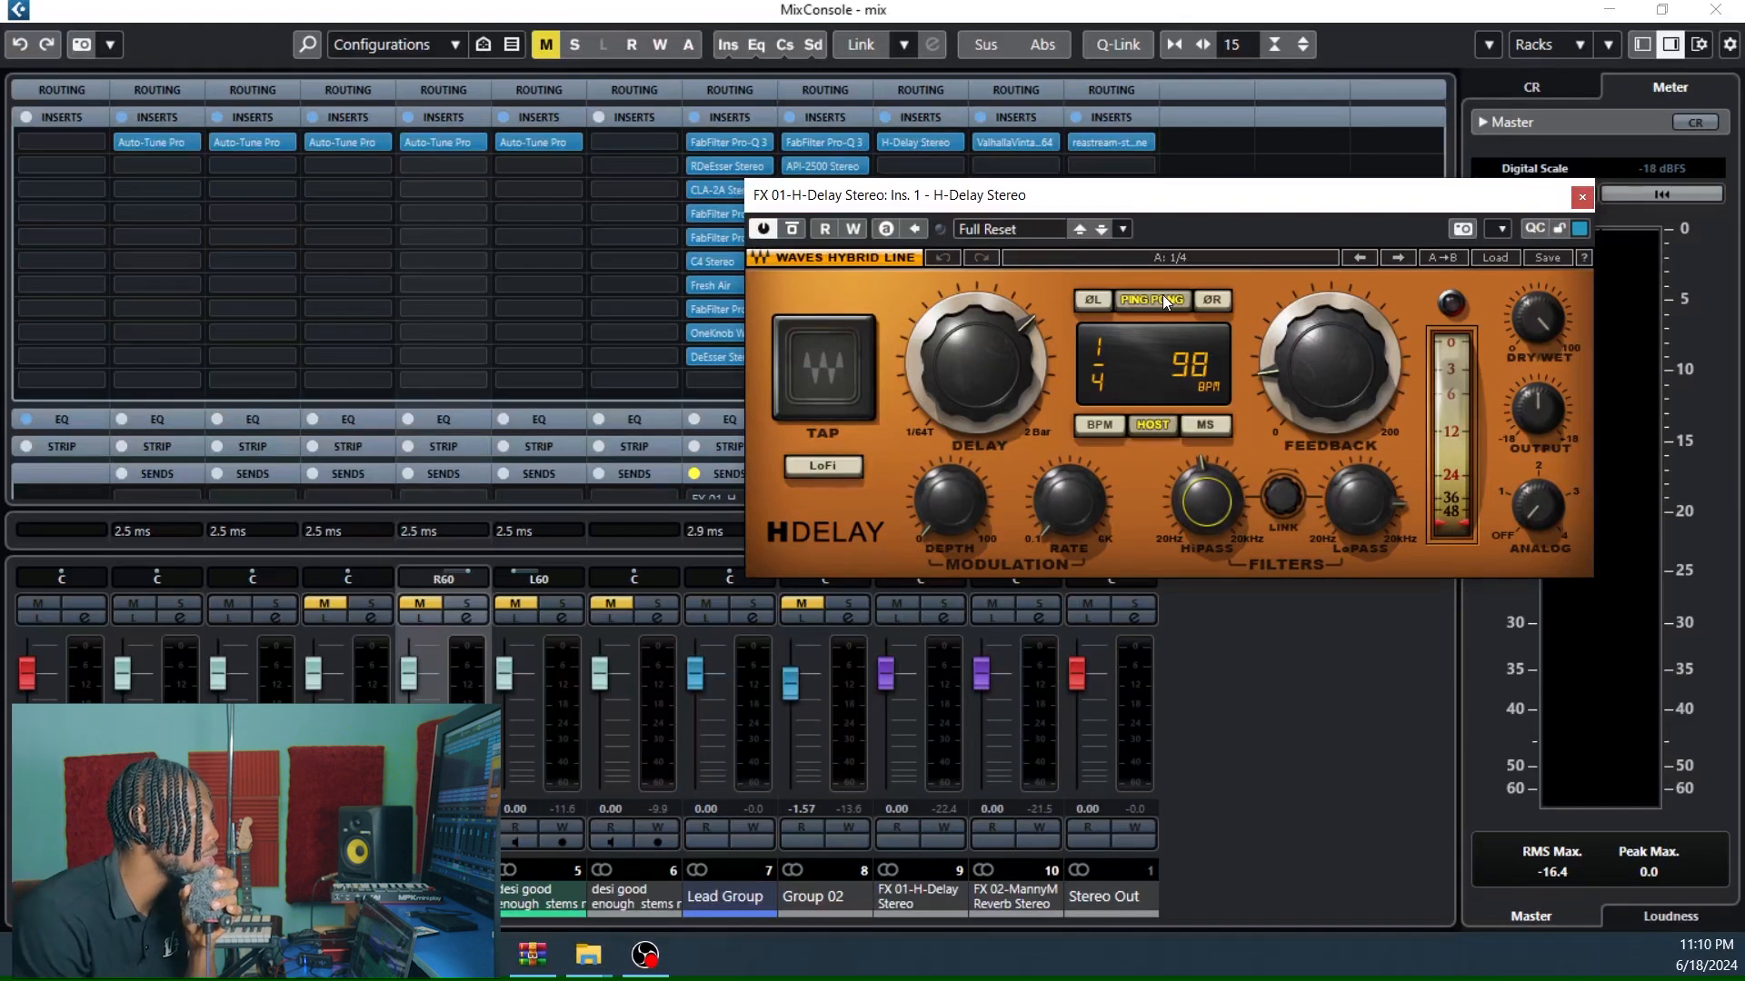
pyautogui.click(1582, 197)
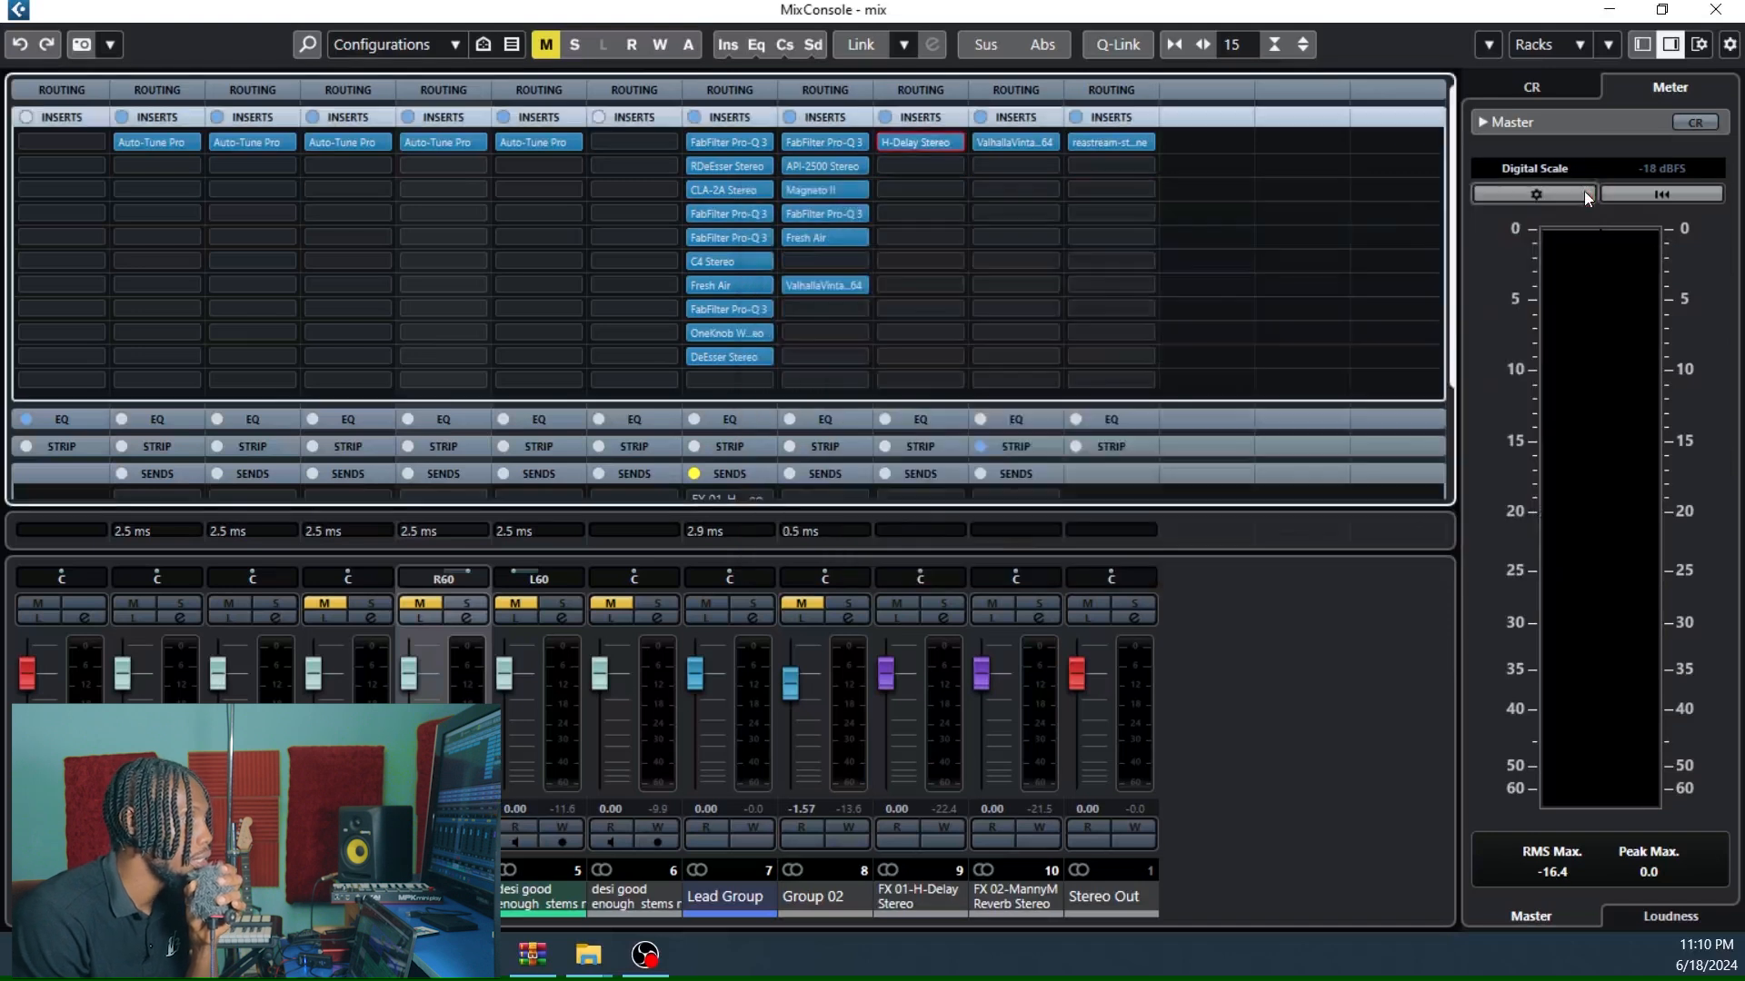
# Activate the Lead Group's FX 01 delay send and play the vocal, briefly unmuting channel 6 to audition the delay.
pyautogui.scroll(-2, 1282, 437)
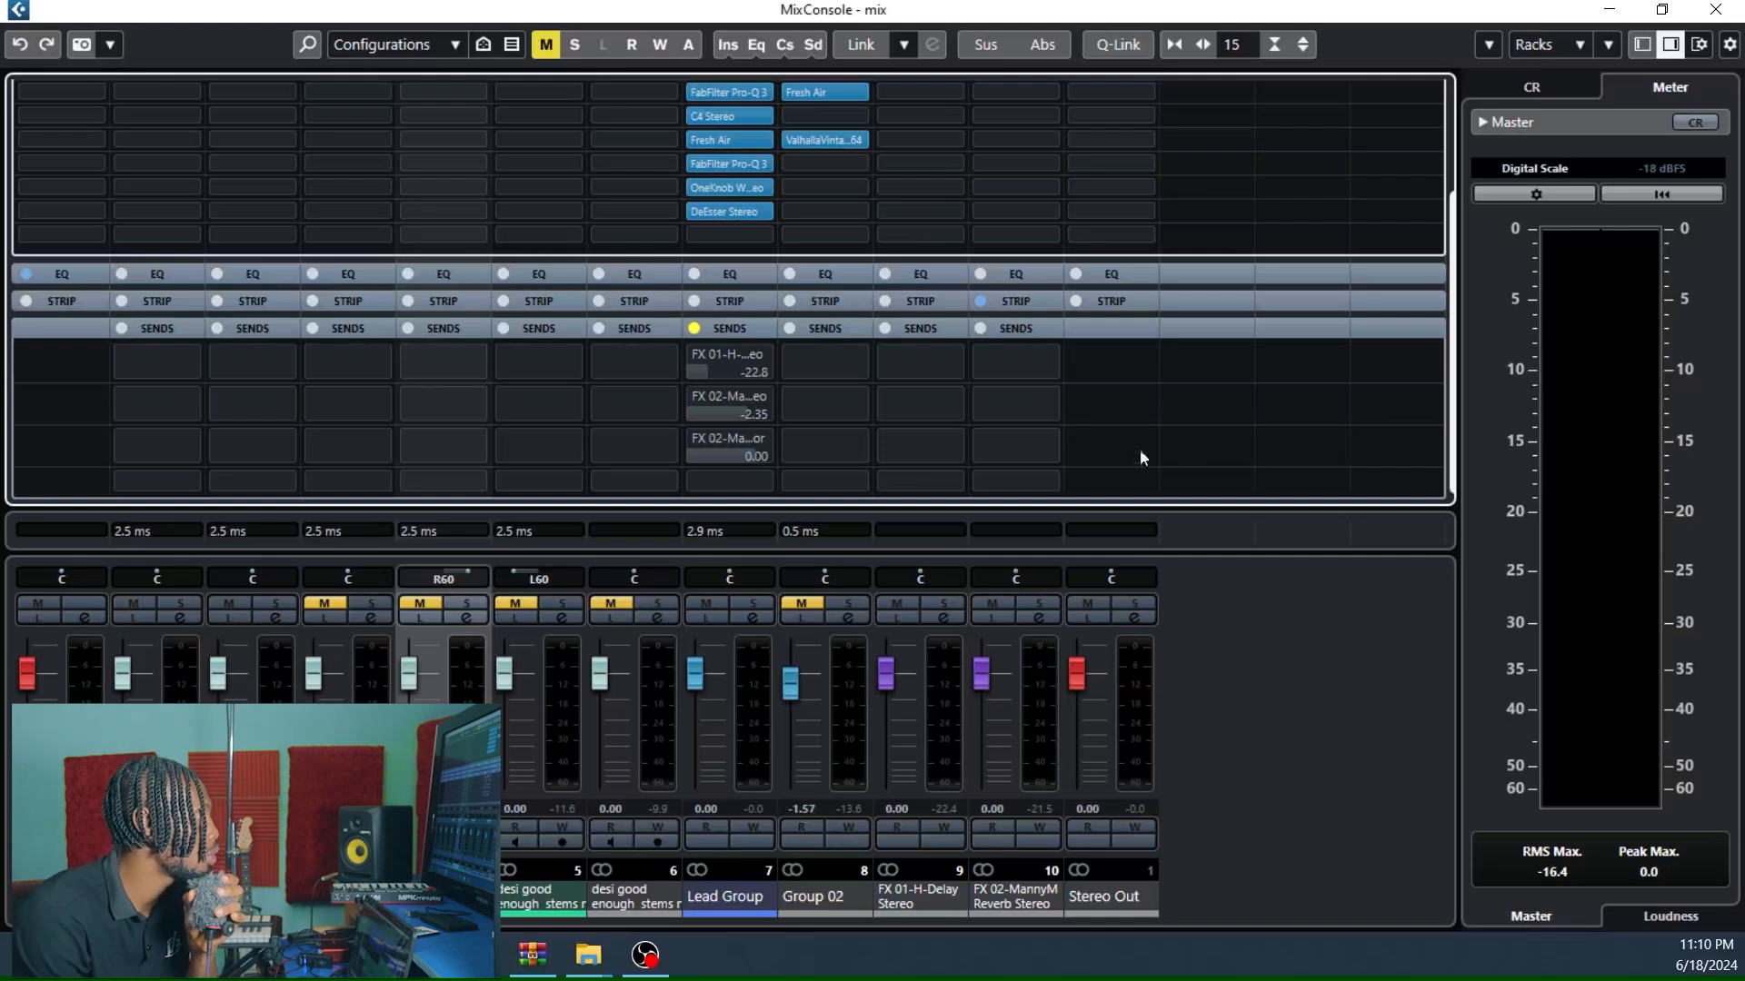
pyautogui.click(698, 355)
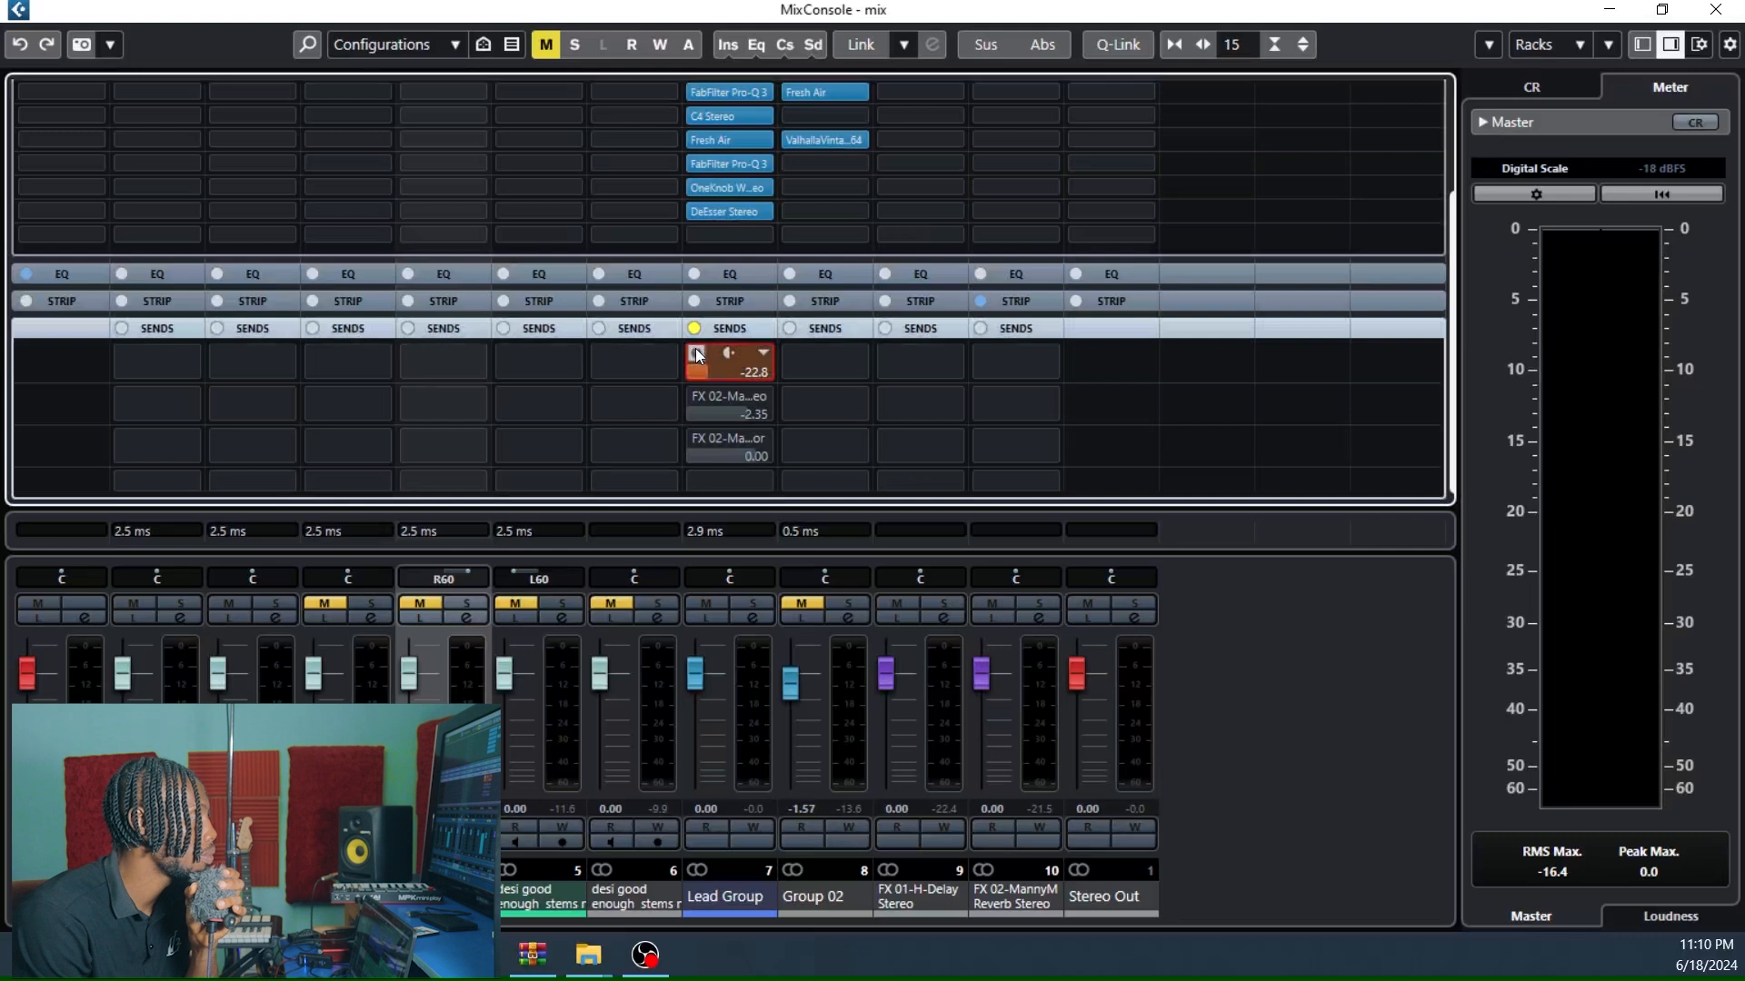
pyautogui.press('space')
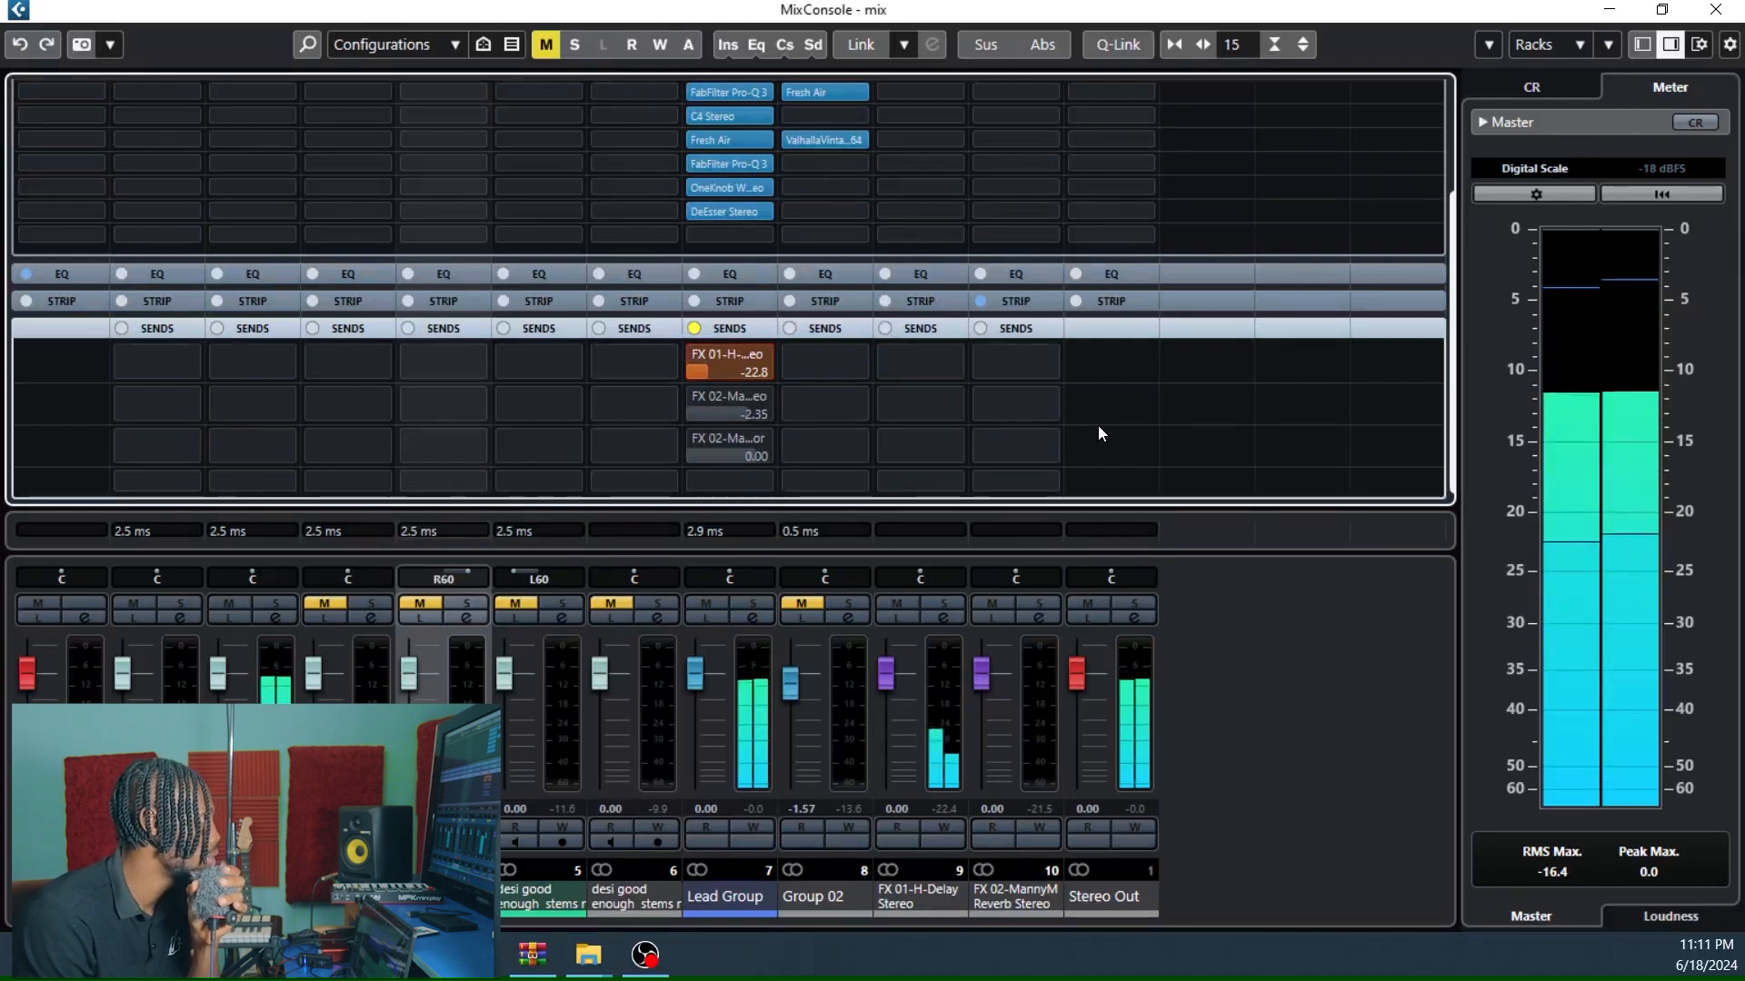
pyautogui.click(603, 606)
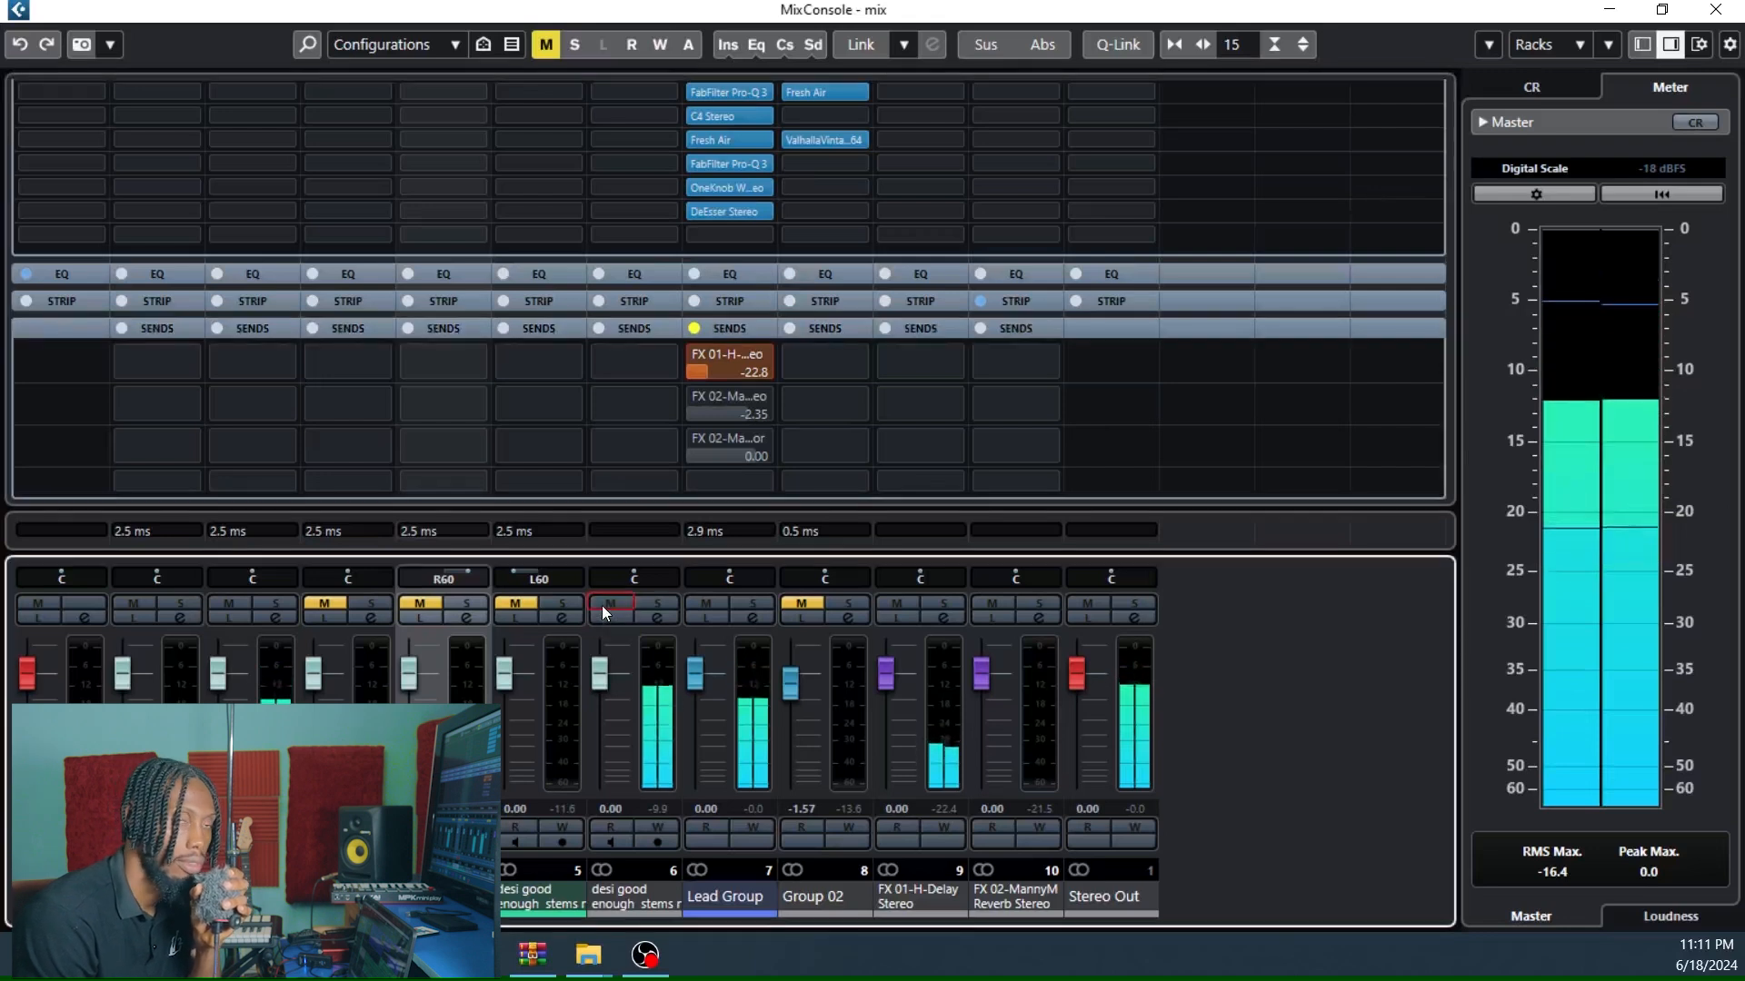
pyautogui.click(602, 605)
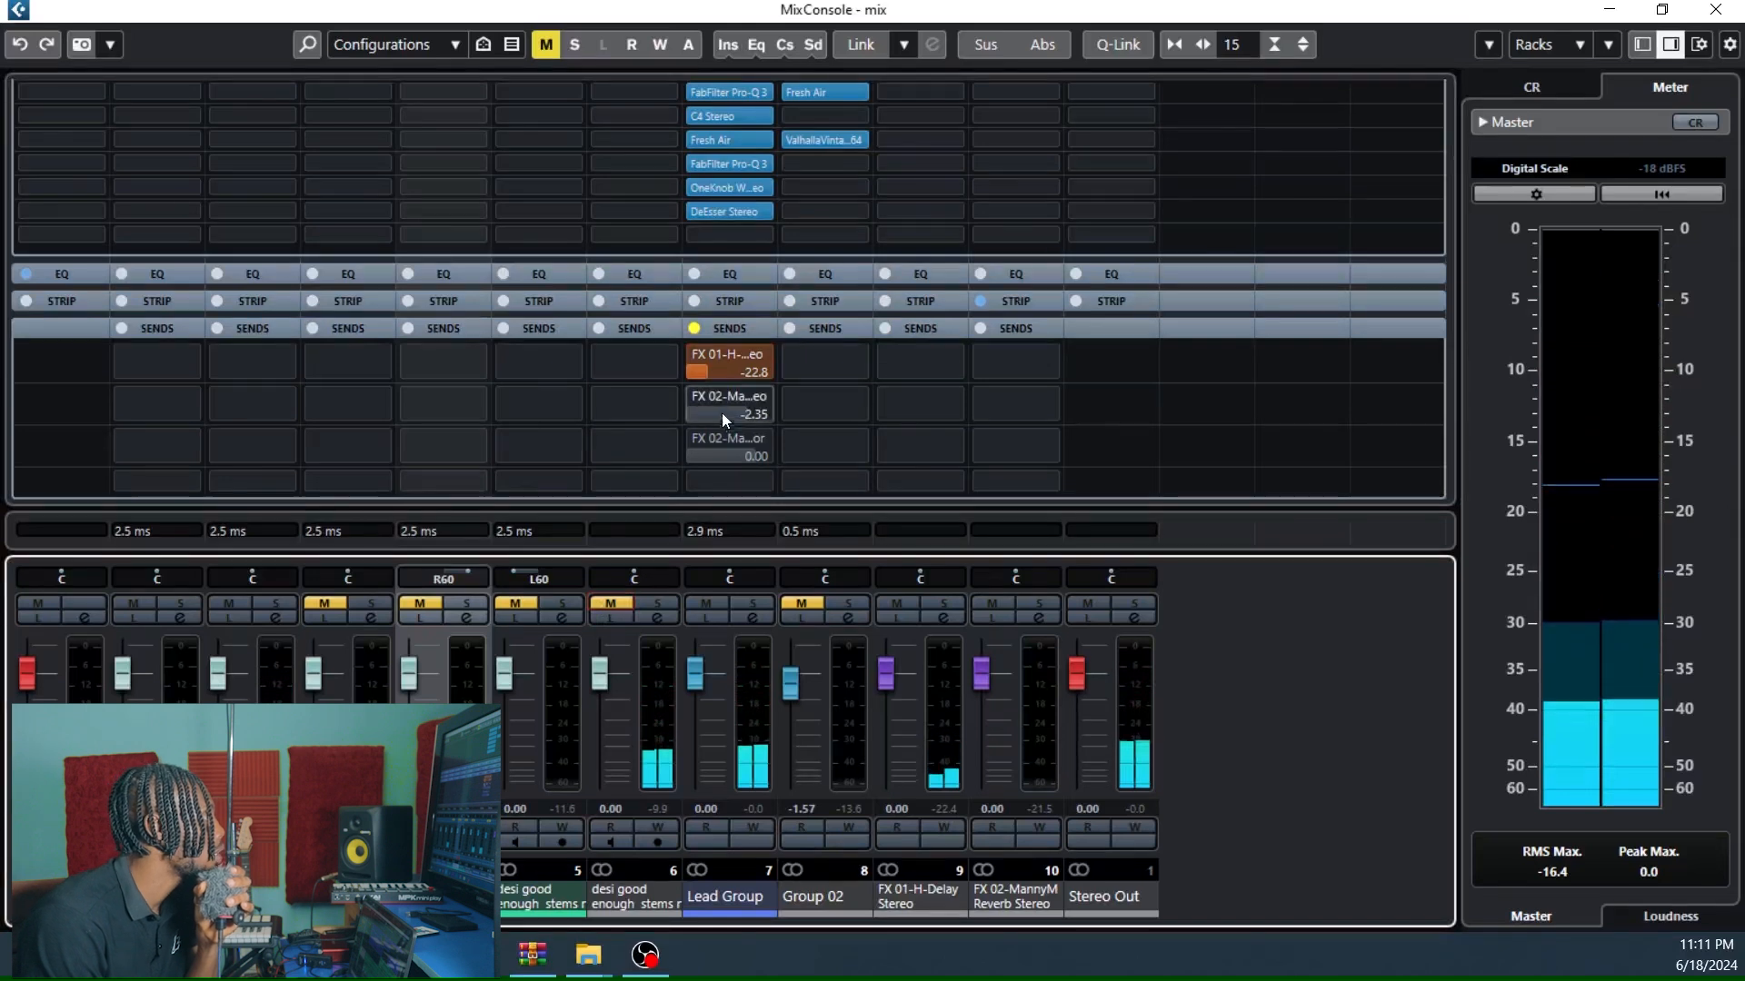
# Activate the Lead Group's second send to the FX 02 reverb, then open and reposition that channel's ValhallaVintageVerb editor.
pyautogui.click(698, 394)
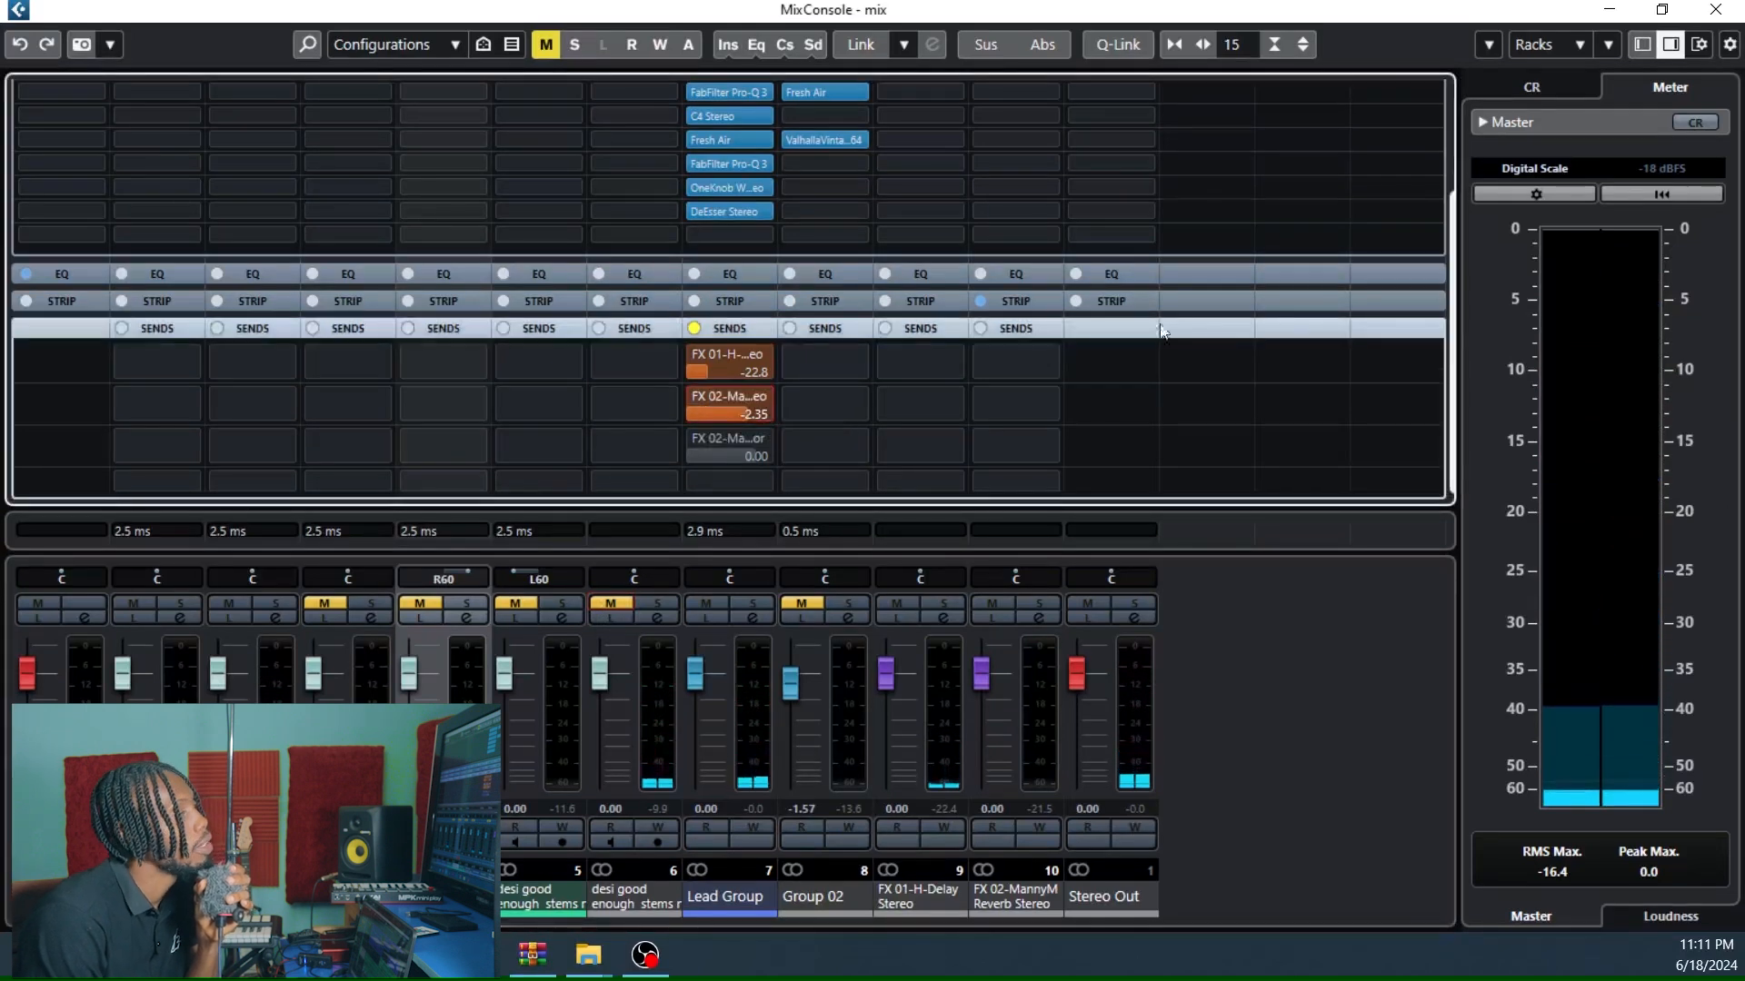
pyautogui.scroll(3, 1289, 322)
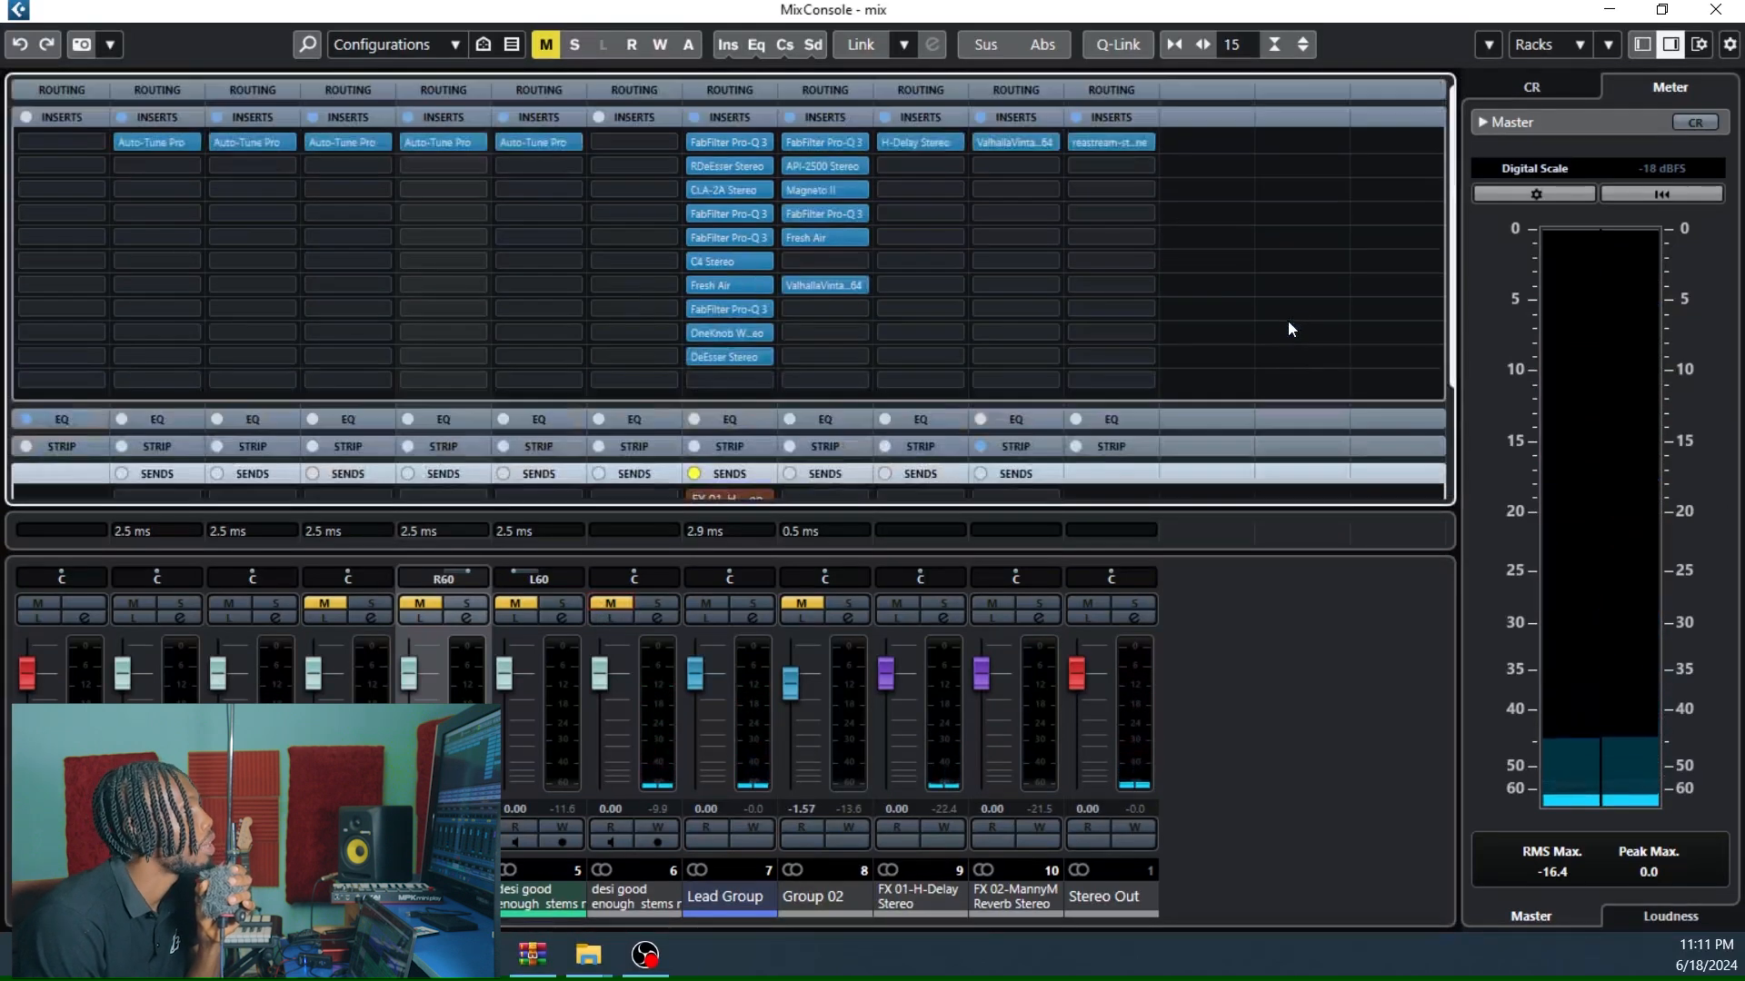
pyautogui.click(1016, 139)
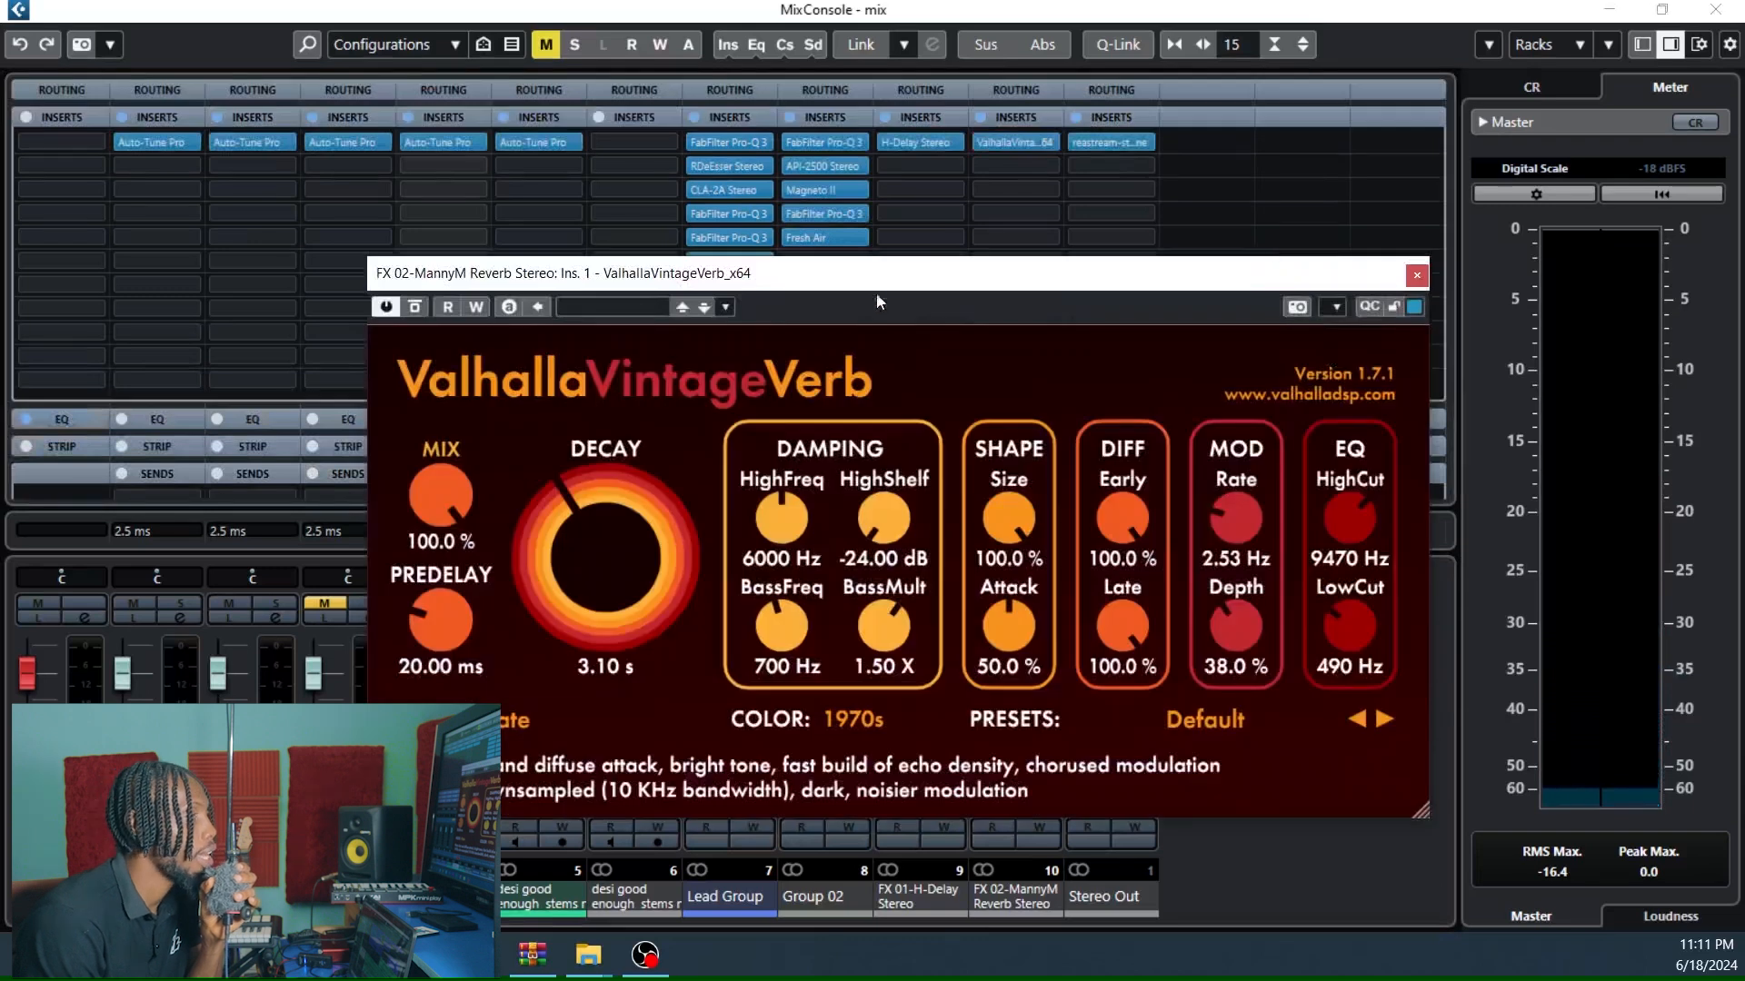
pyautogui.moveTo(876, 302); pyautogui.dragTo(876, 269)
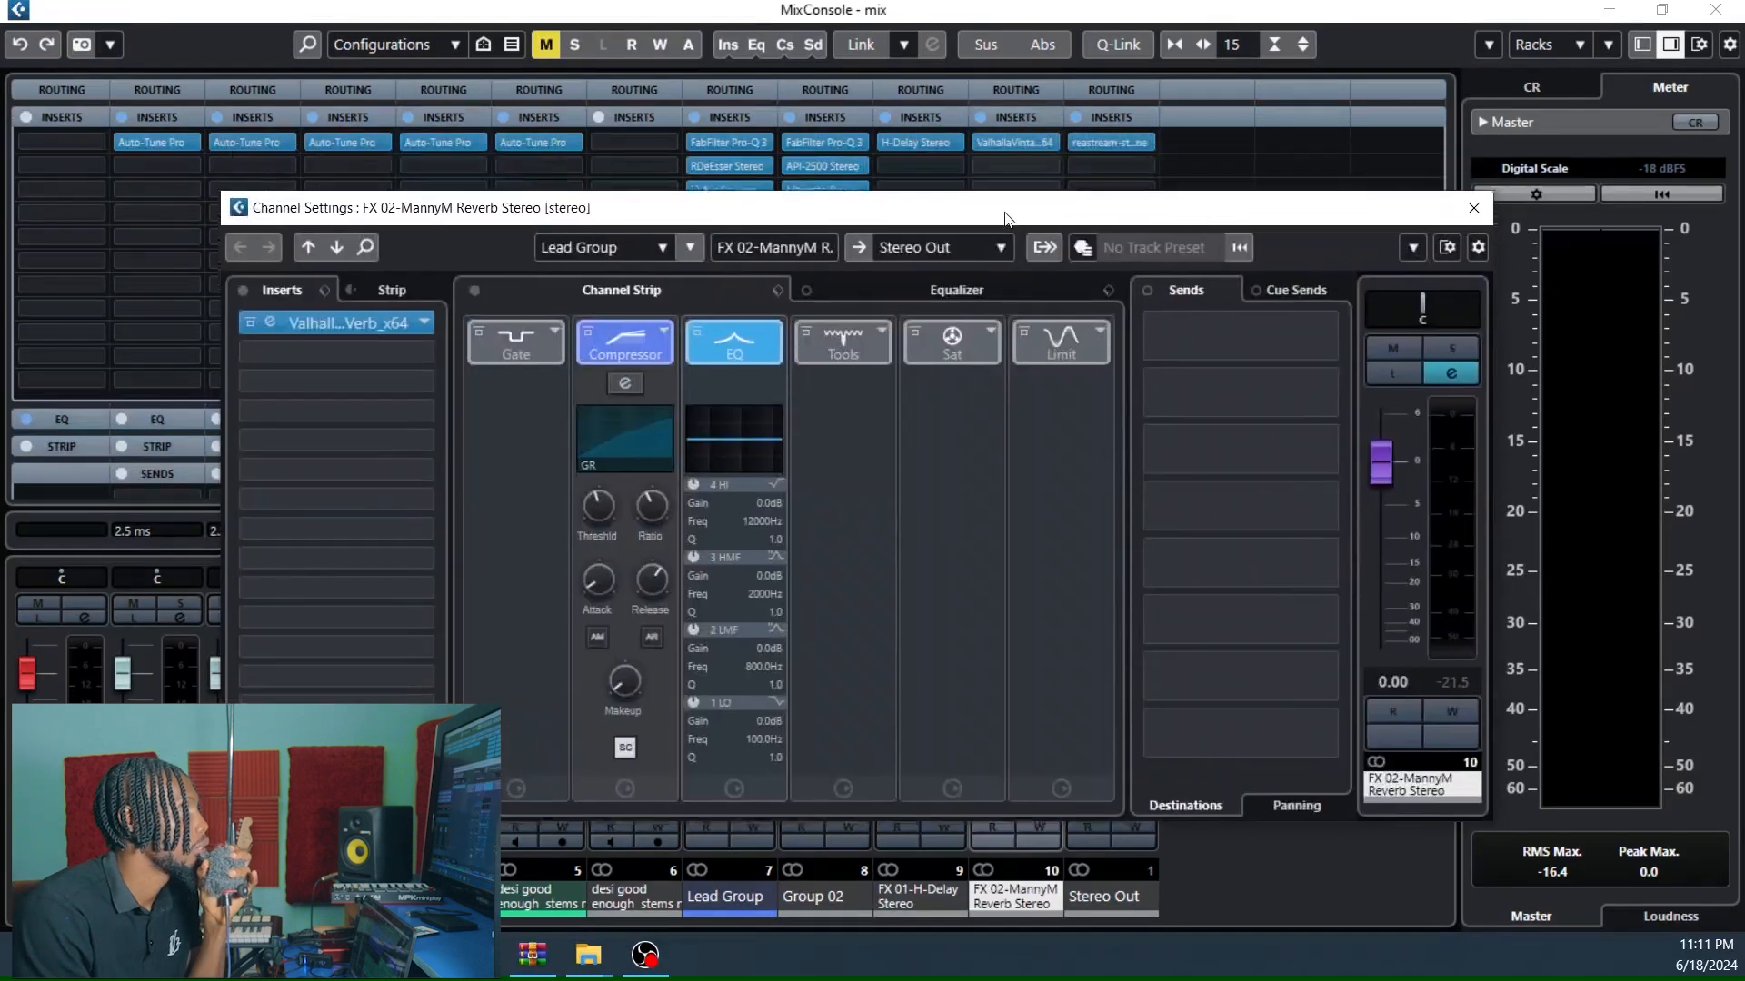
# Review the FX 02 reverb channel's VintageVerb insert and channel-strip compressor in its Channel Settings, and move the window aside.
pyautogui.moveTo(1004, 213); pyautogui.dragTo(1017, 280)
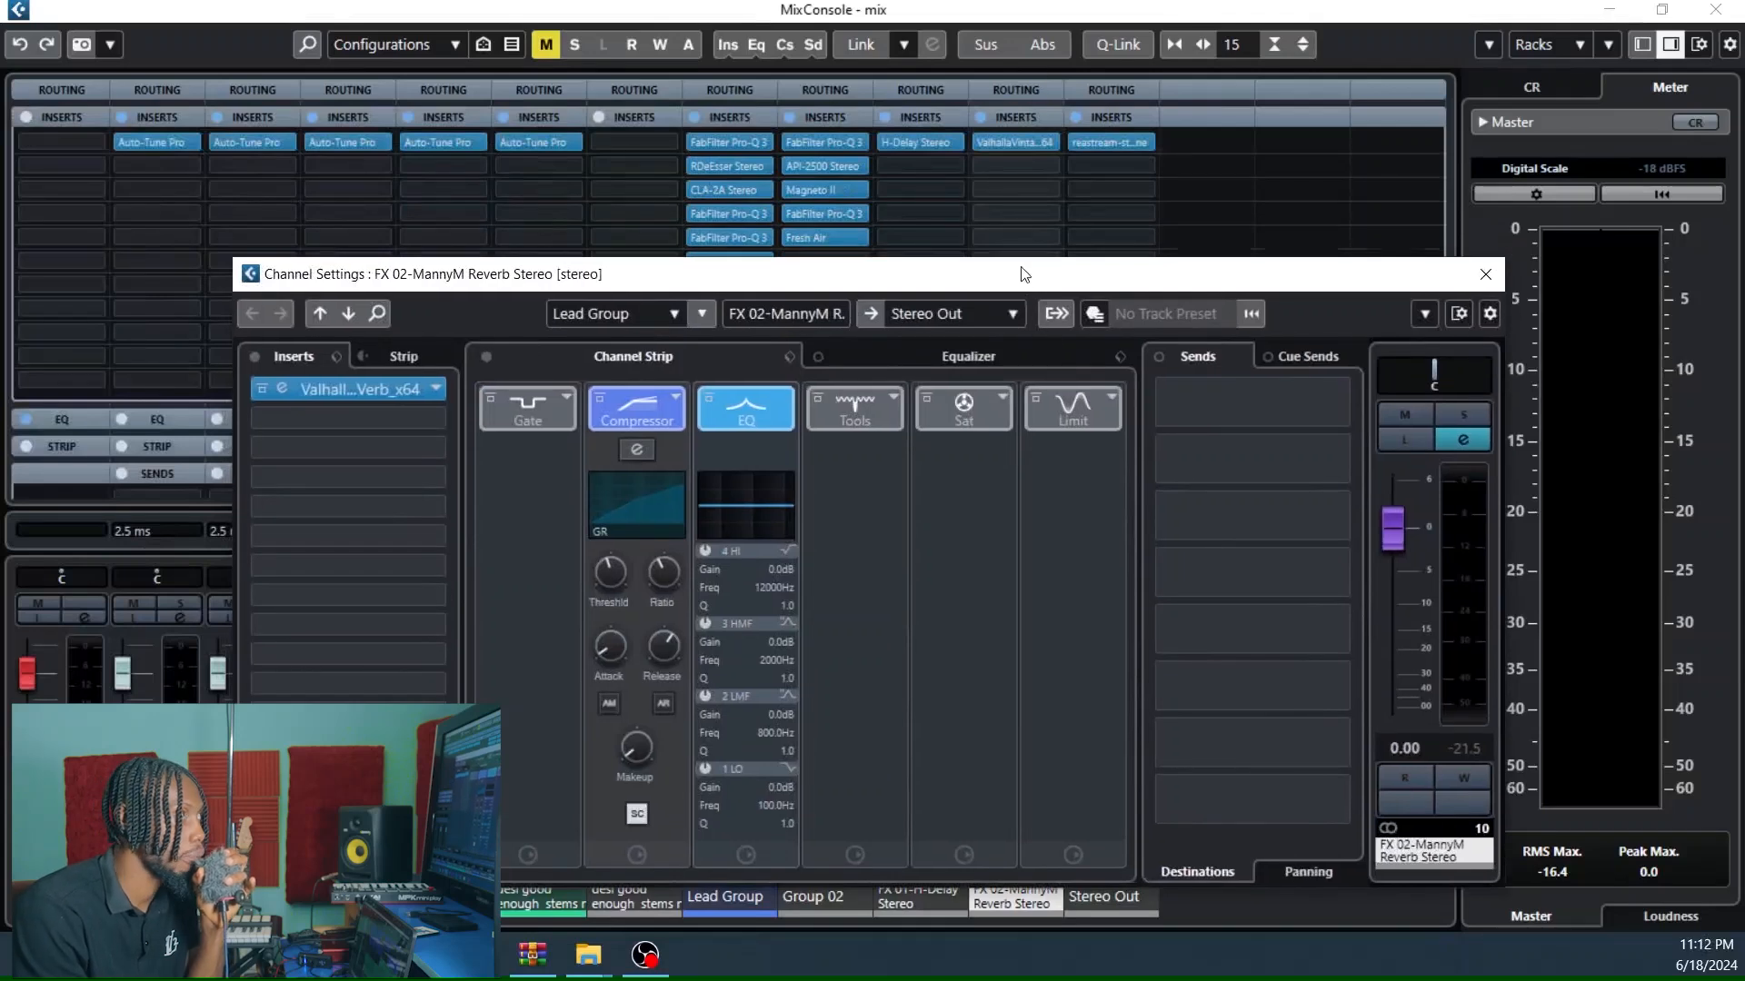
pyautogui.moveTo(1024, 273); pyautogui.dragTo(1049, 198)
pyautogui.click(380, 313)
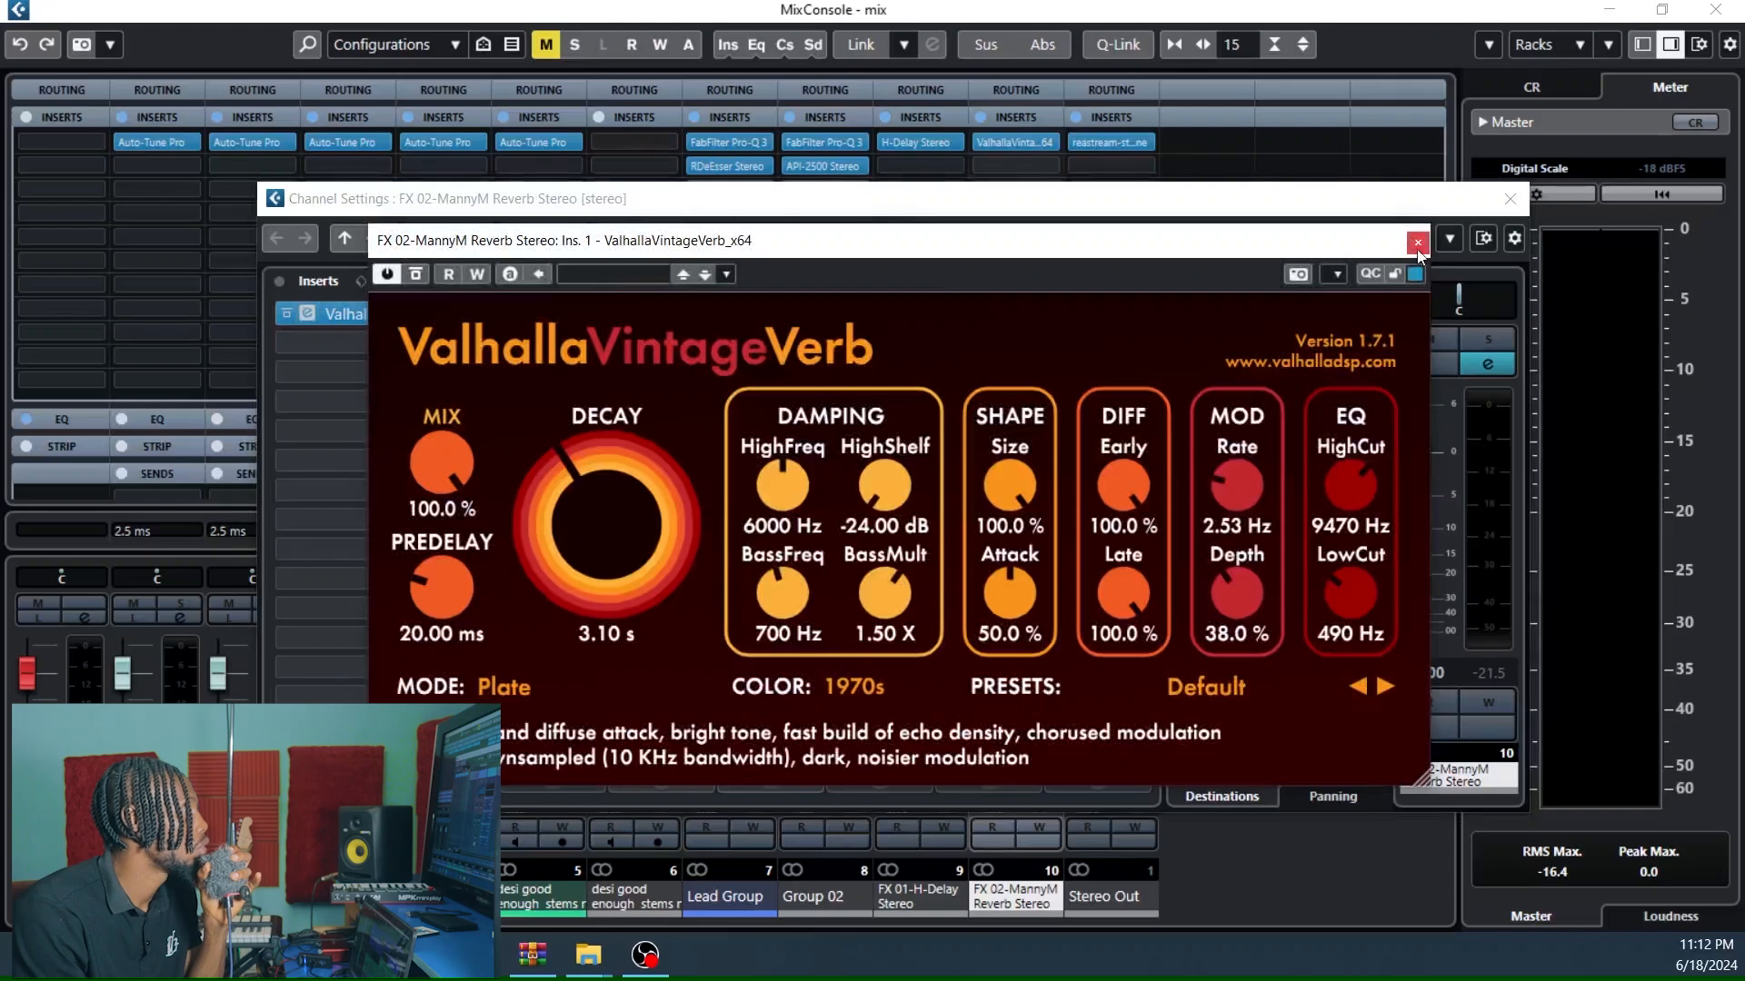
pyautogui.click(1418, 243)
pyautogui.click(727, 282)
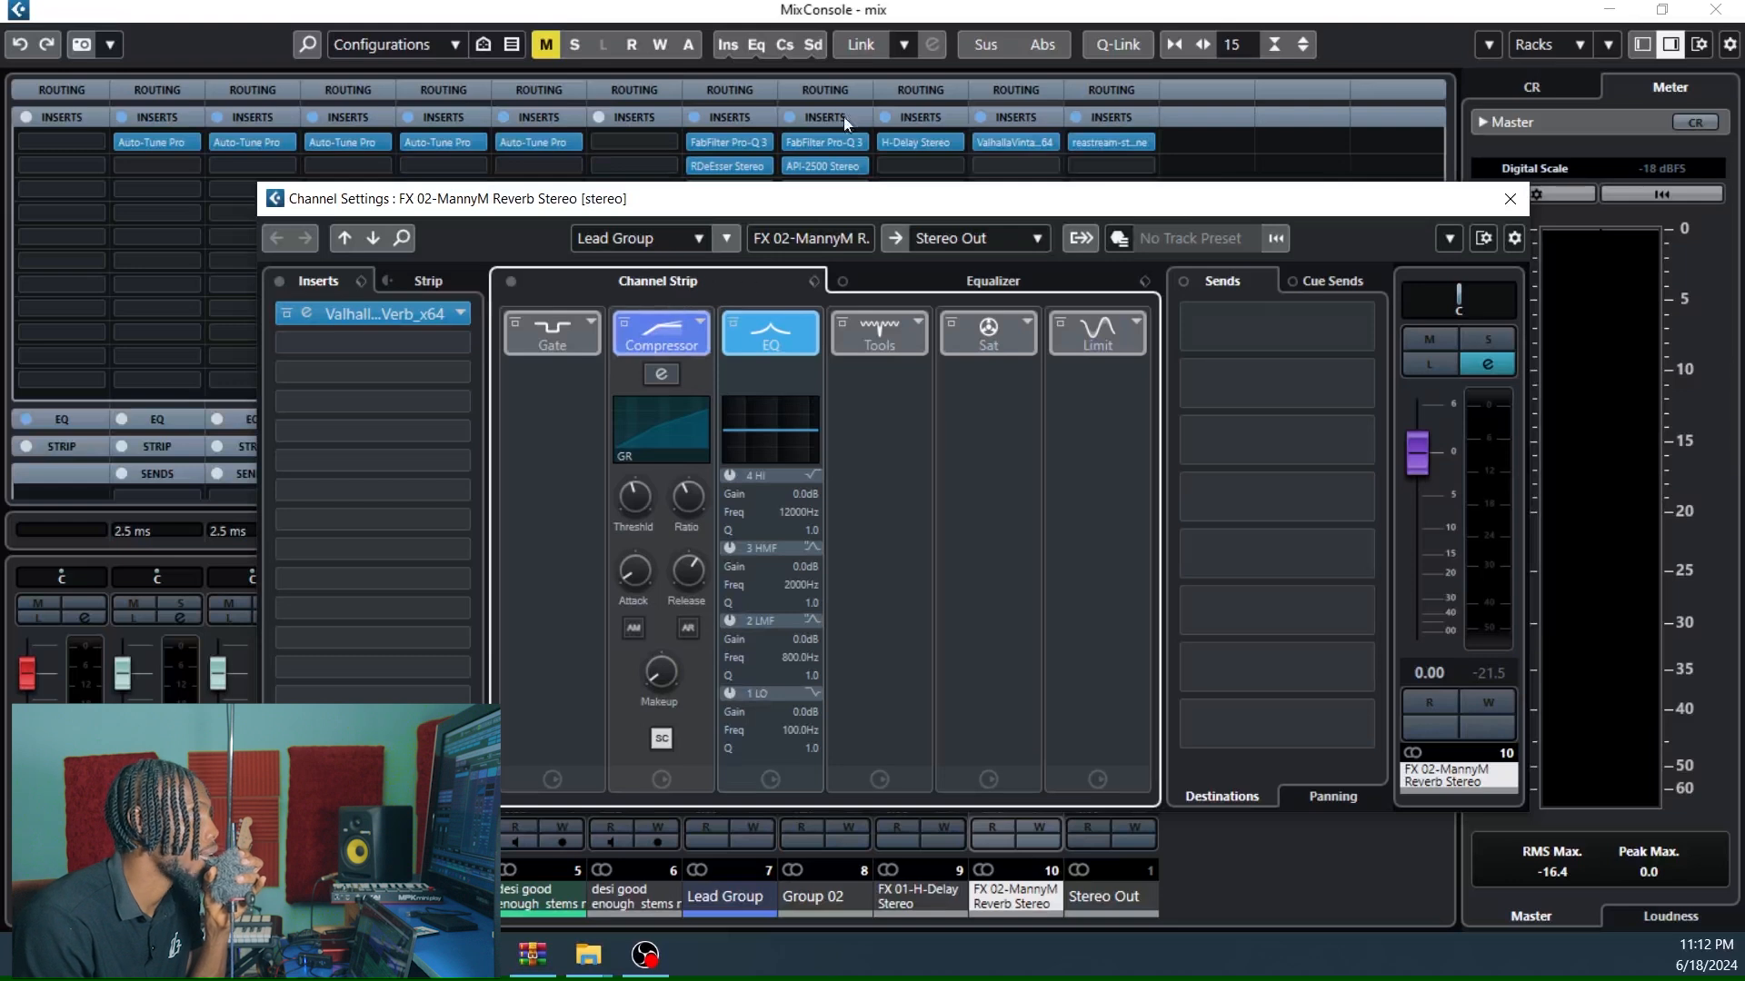
pyautogui.click(659, 375)
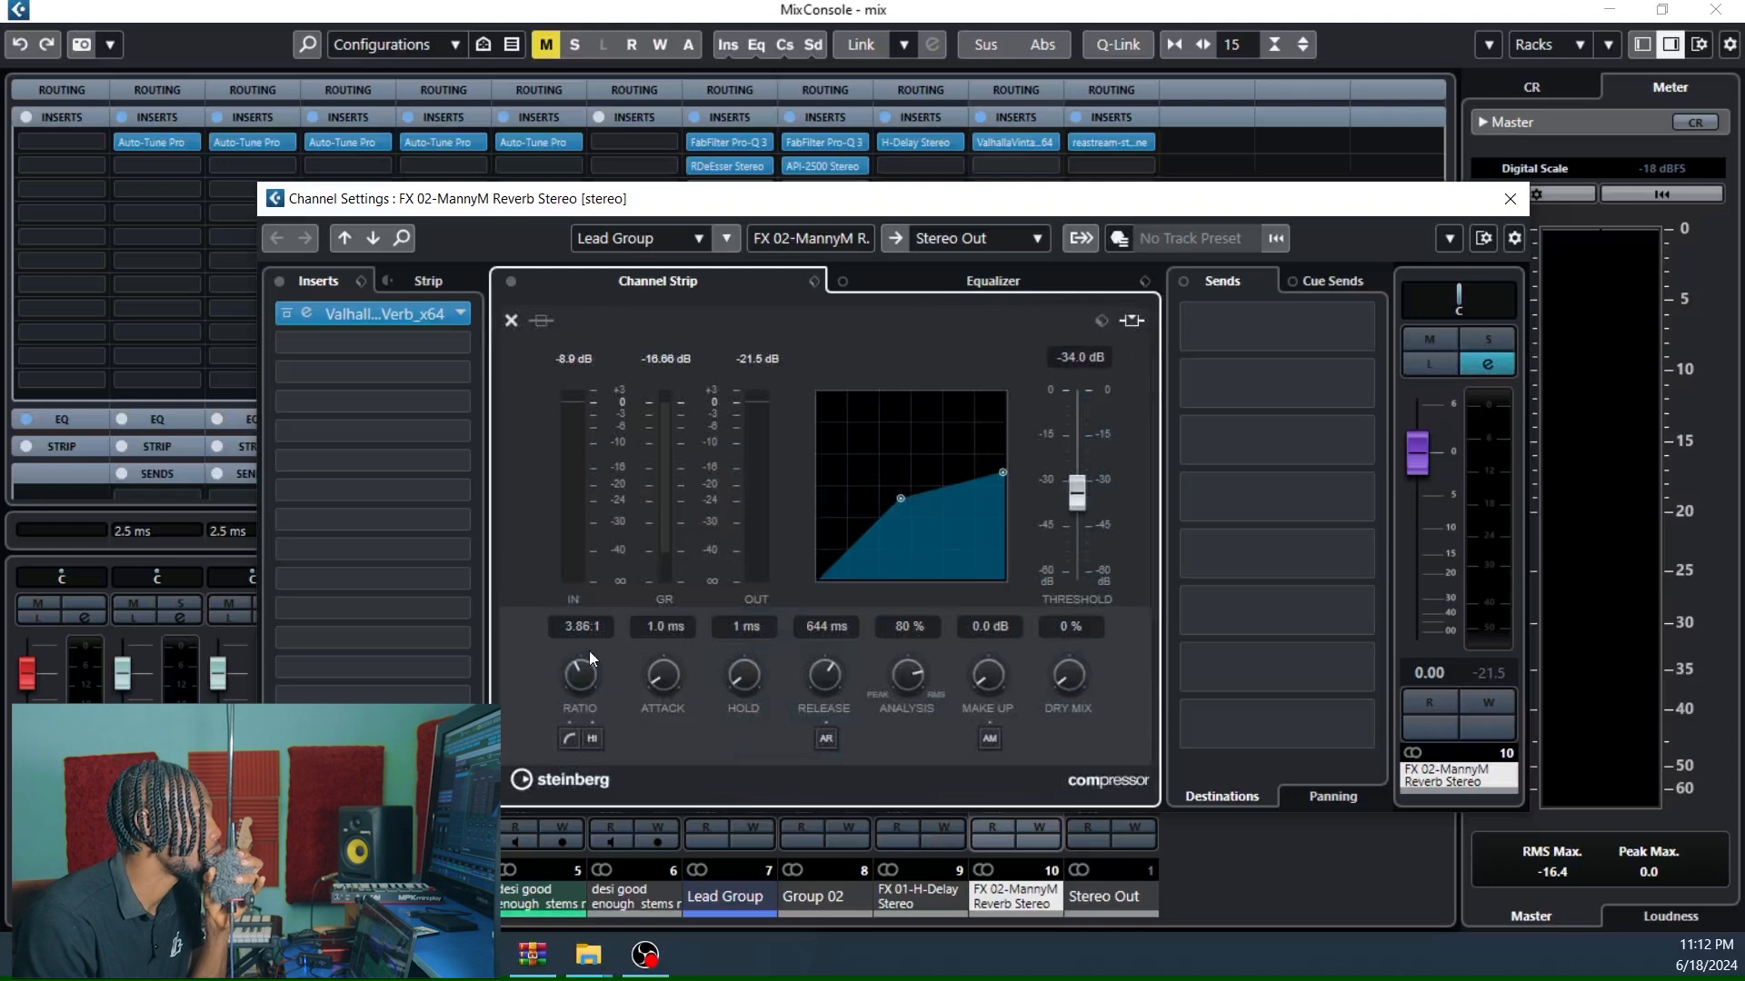
pyautogui.moveTo(1066, 199); pyautogui.dragTo(0, 185)
# Activate the Lead Group's third send, also routed to FX 02, and play the vocal while watching the reverb channel's compressor.
pyautogui.scroll(-3, 738, 451)
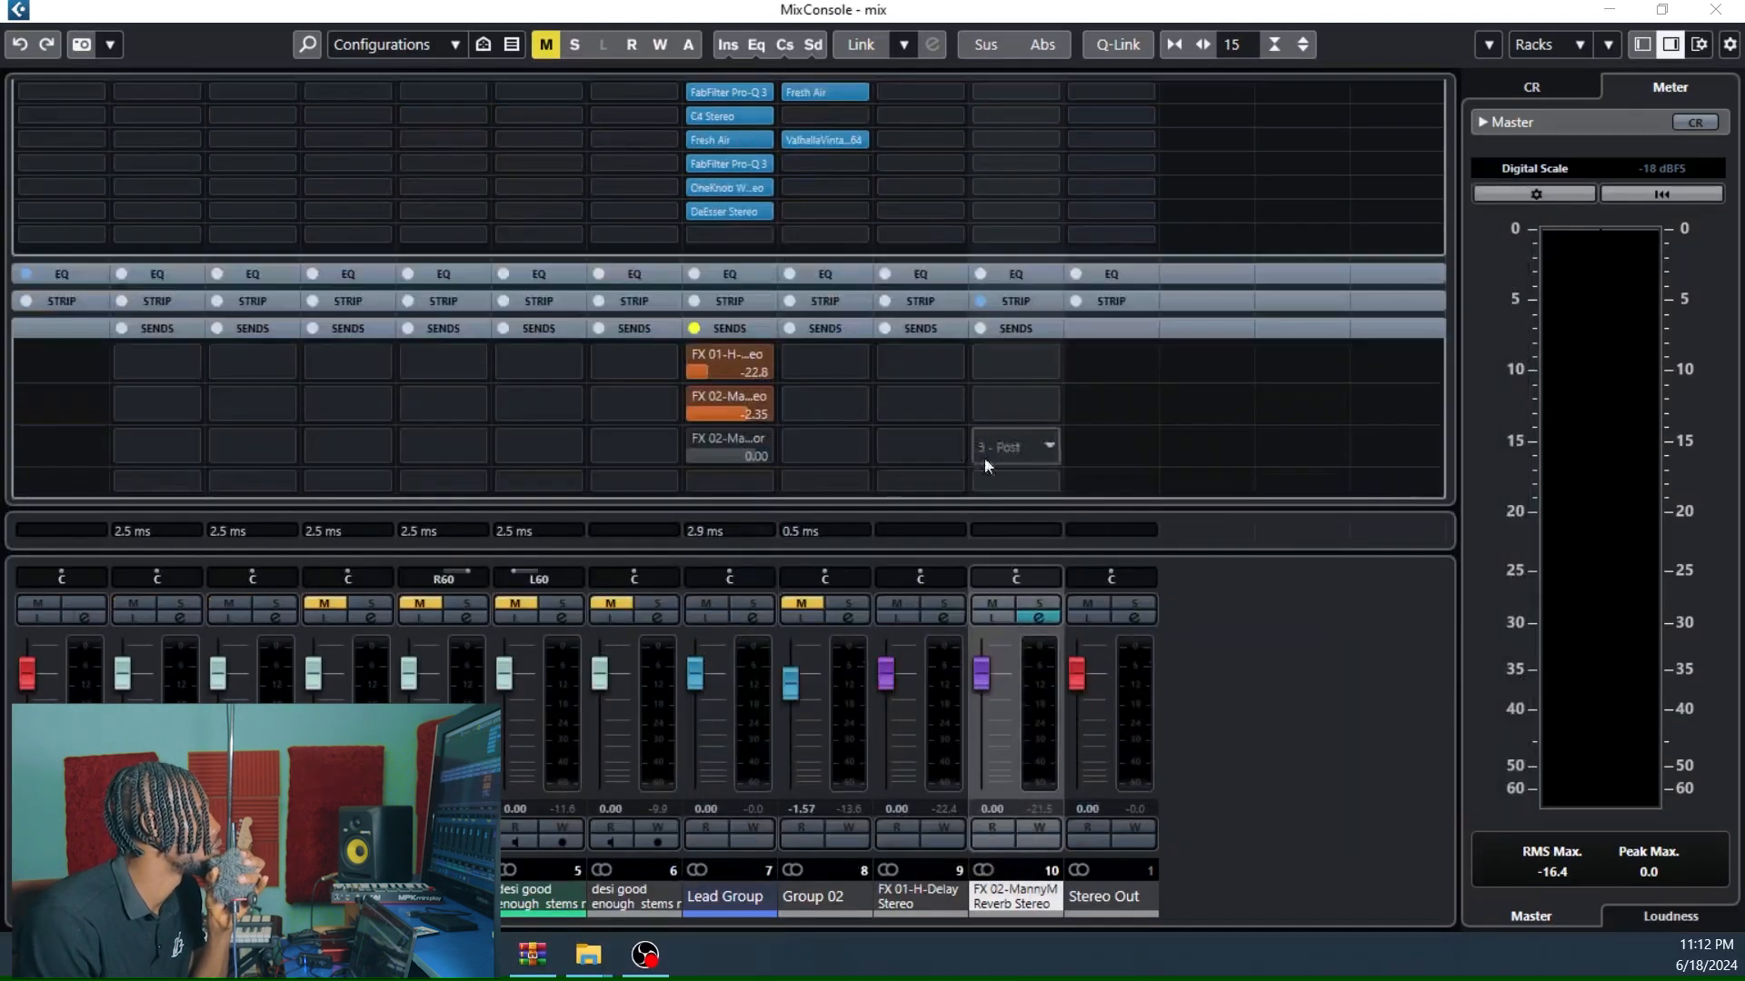
pyautogui.click(694, 438)
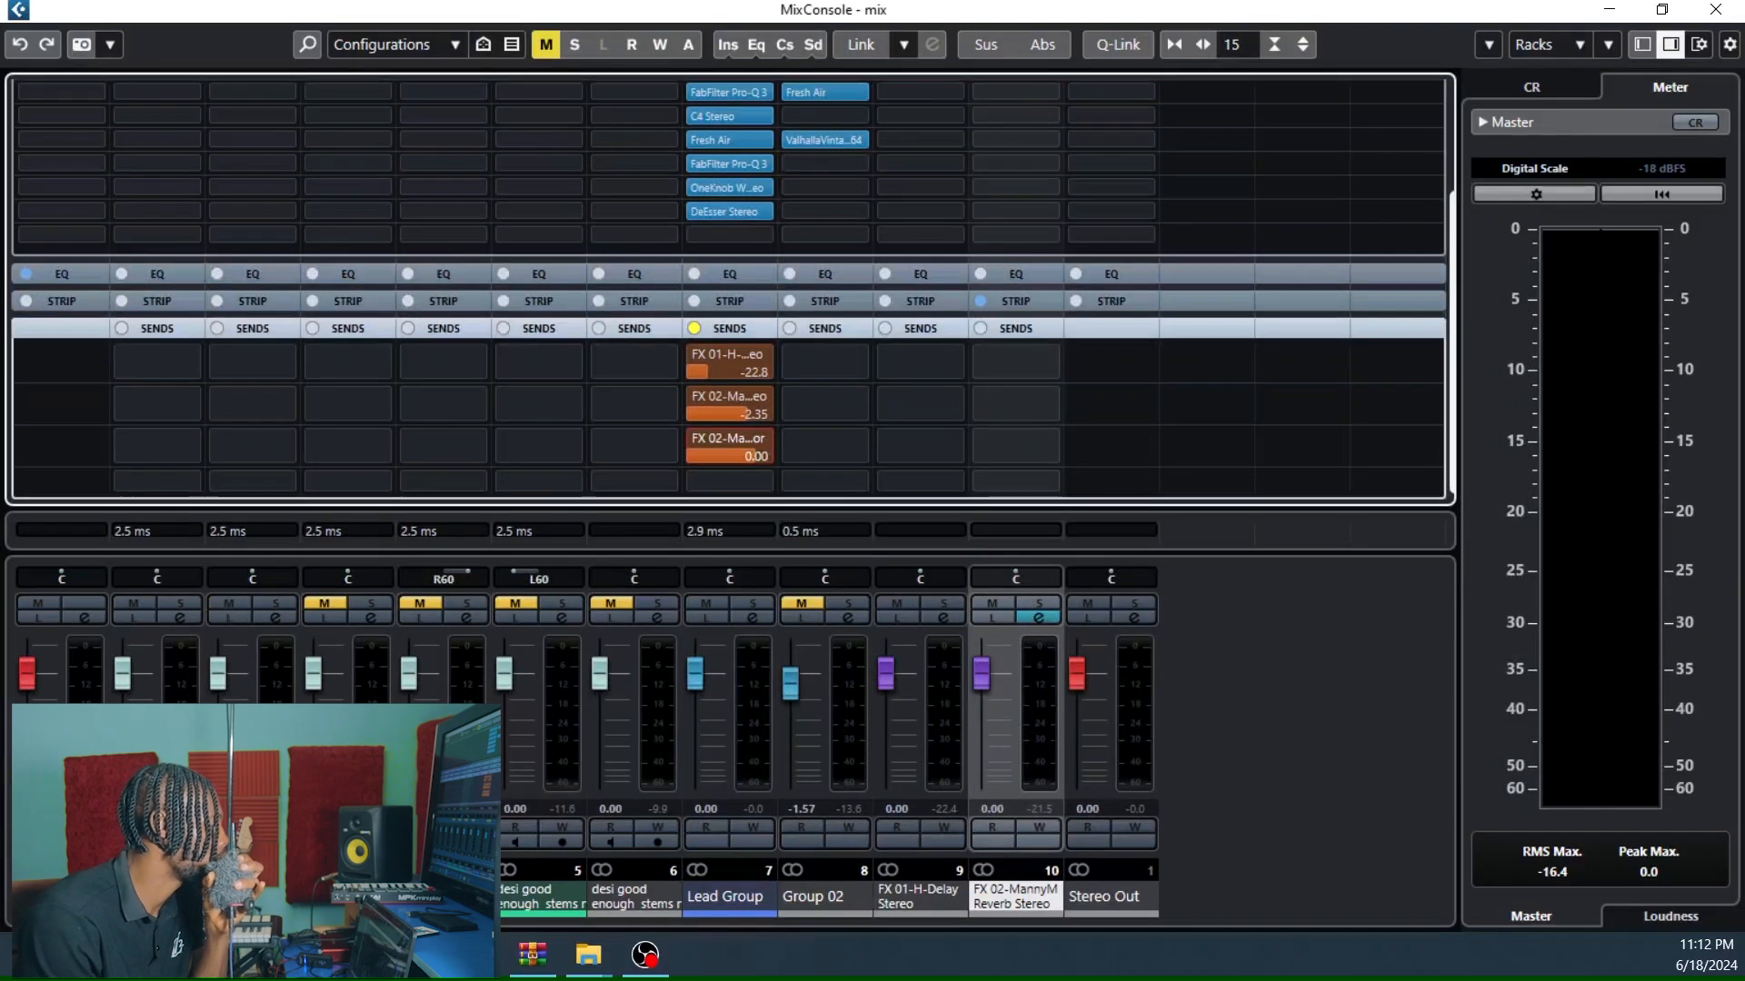
pyautogui.moveTo(0, 100); pyautogui.dragTo(710, 220)
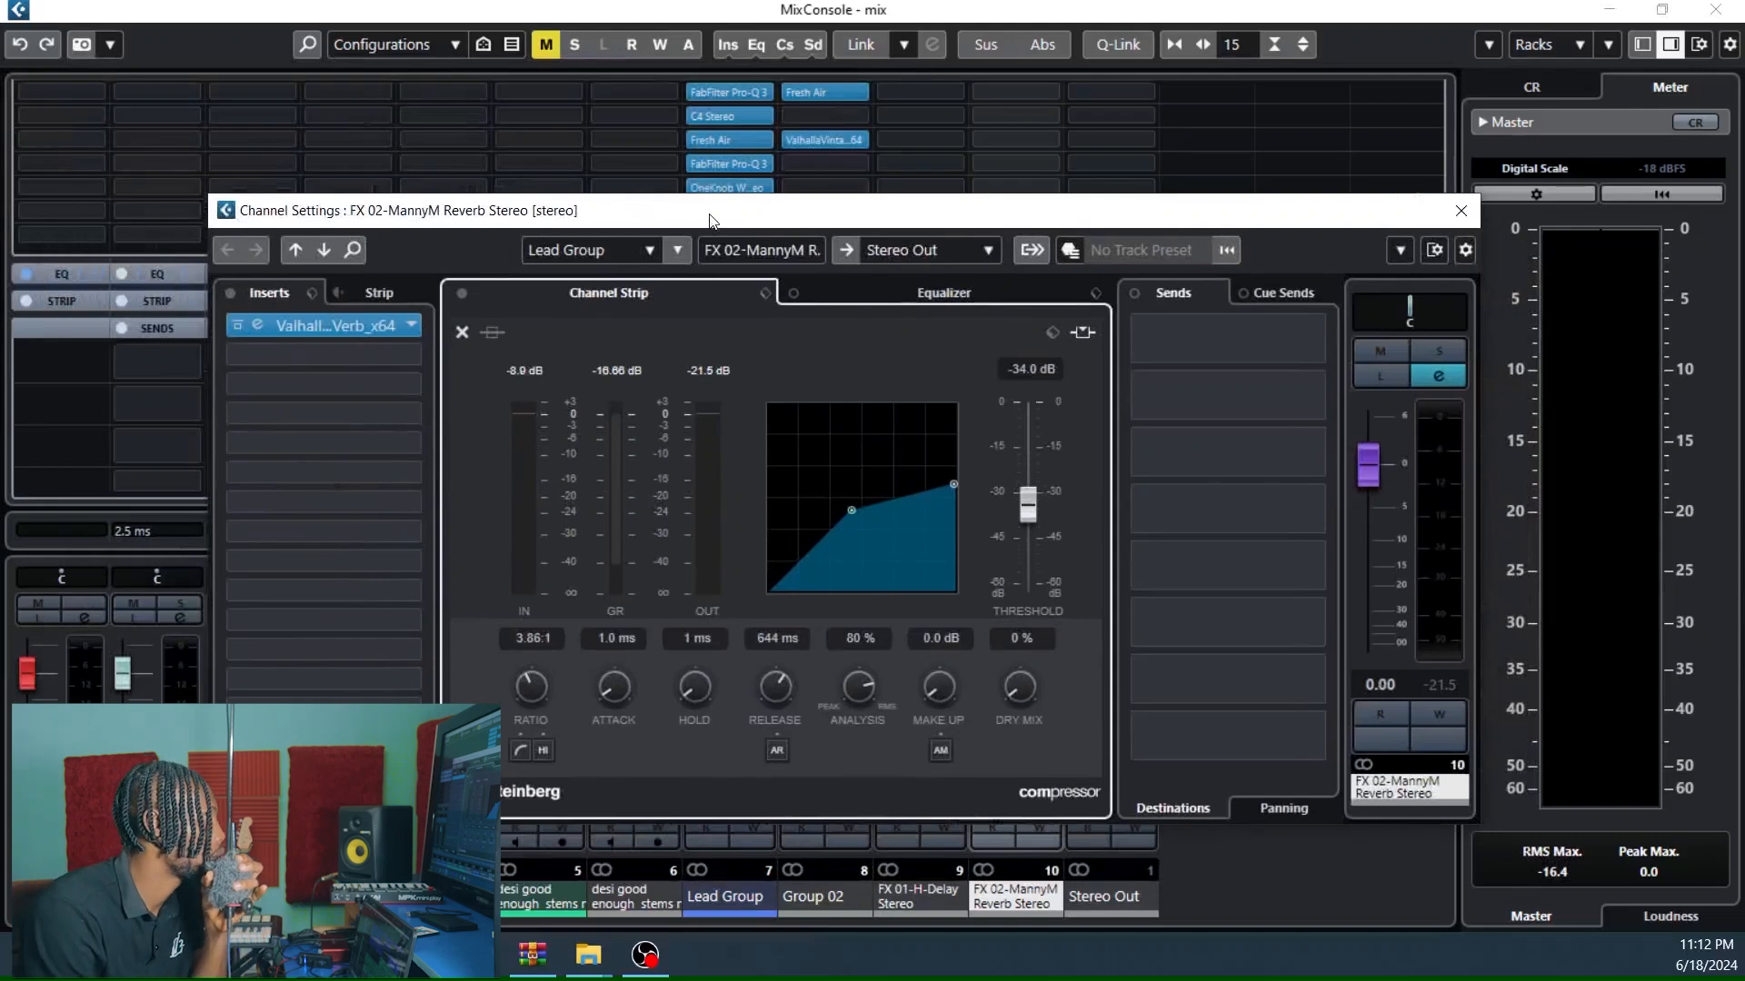
pyautogui.press('space')
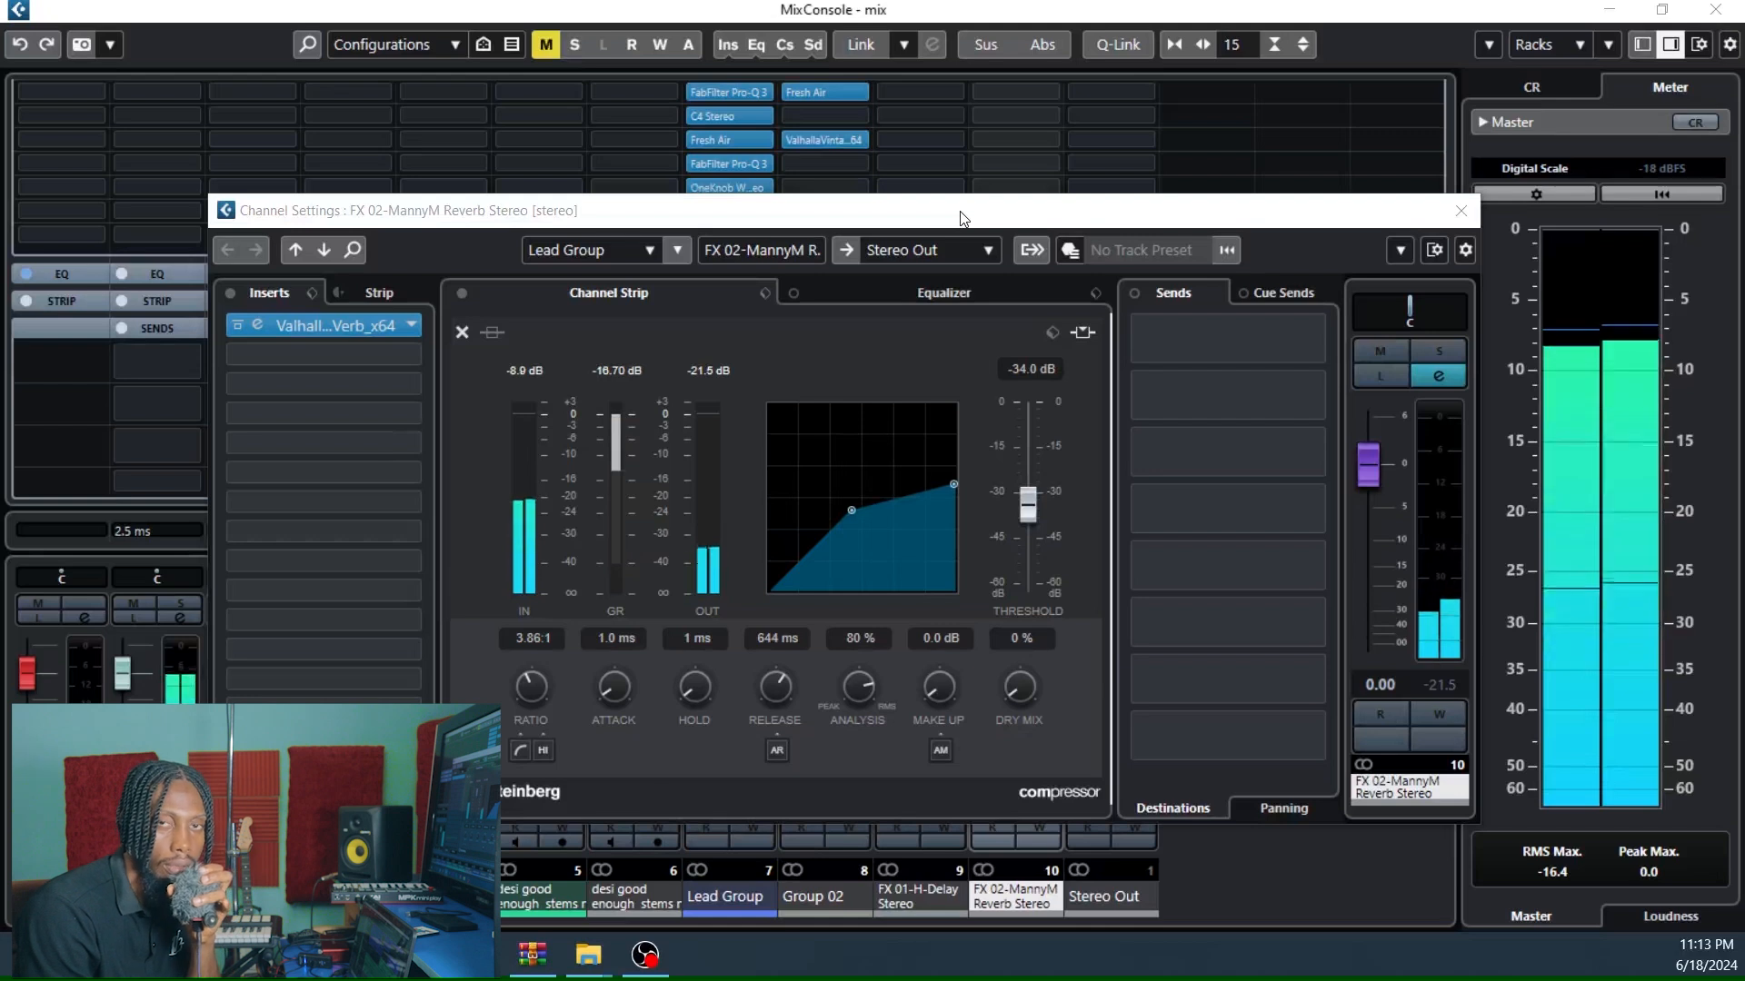
pyautogui.moveTo(961, 216); pyautogui.dragTo(0, 64)
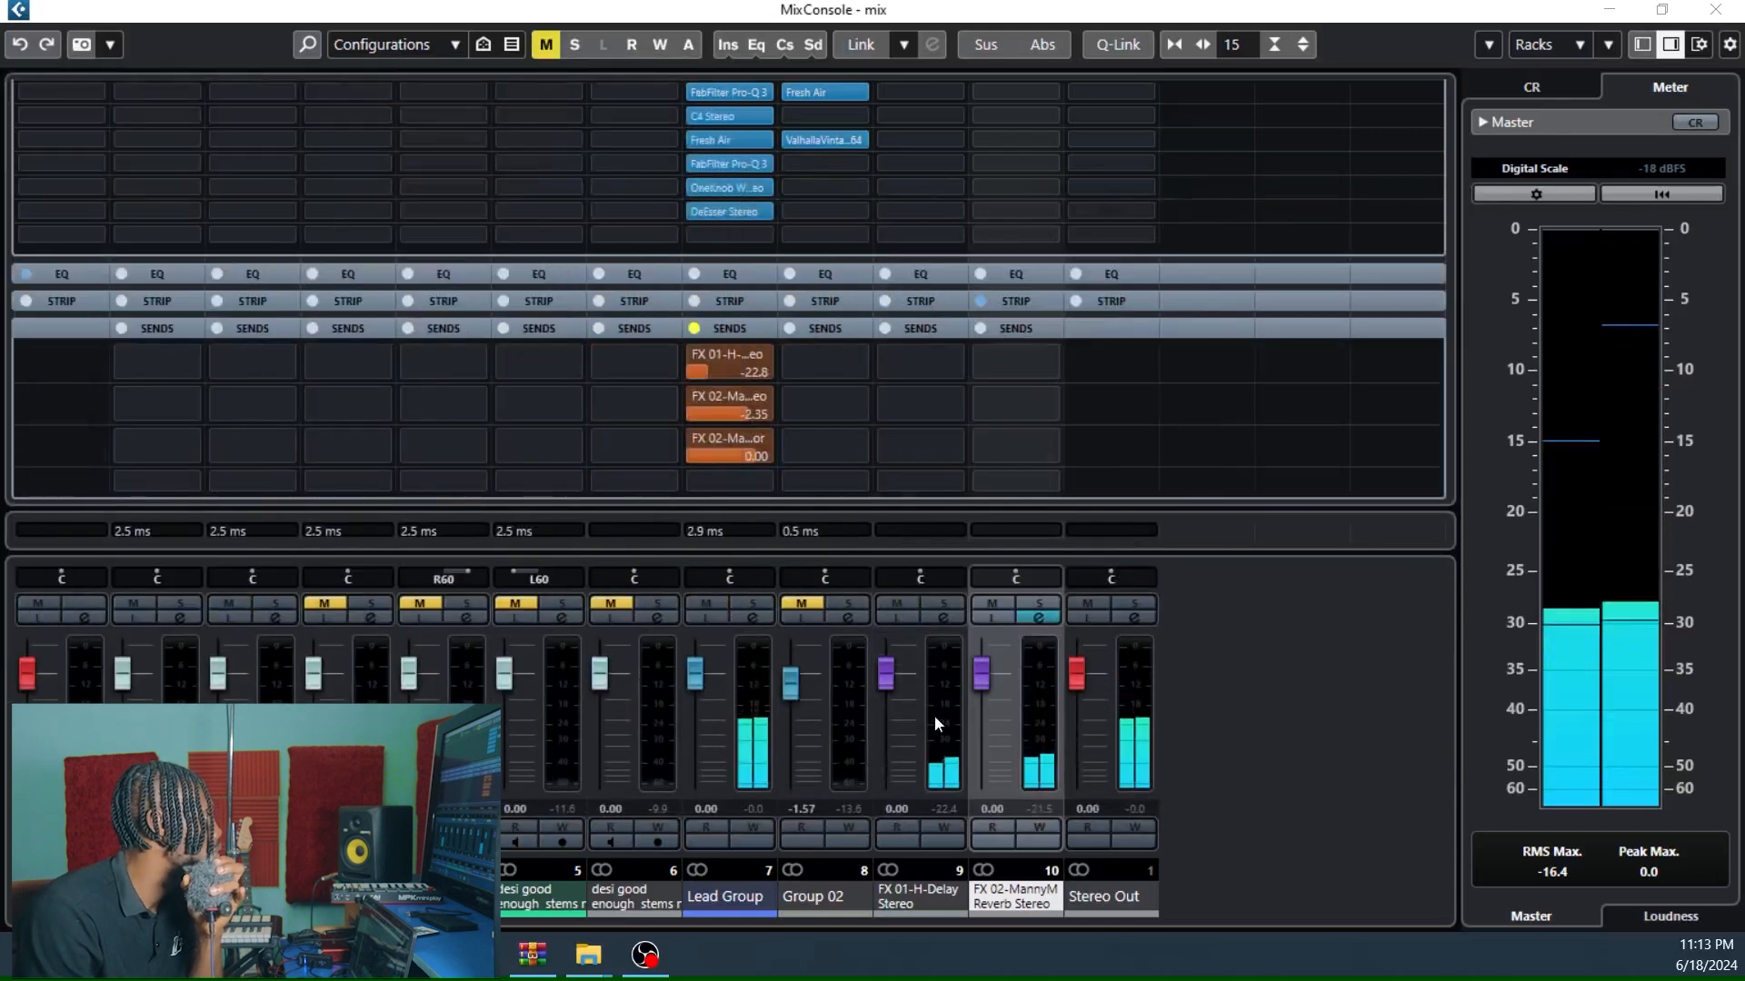
# Unmute channel 6, take the Lead Group's sends out of bypass, and return to the inserts.
pyautogui.click(596, 601)
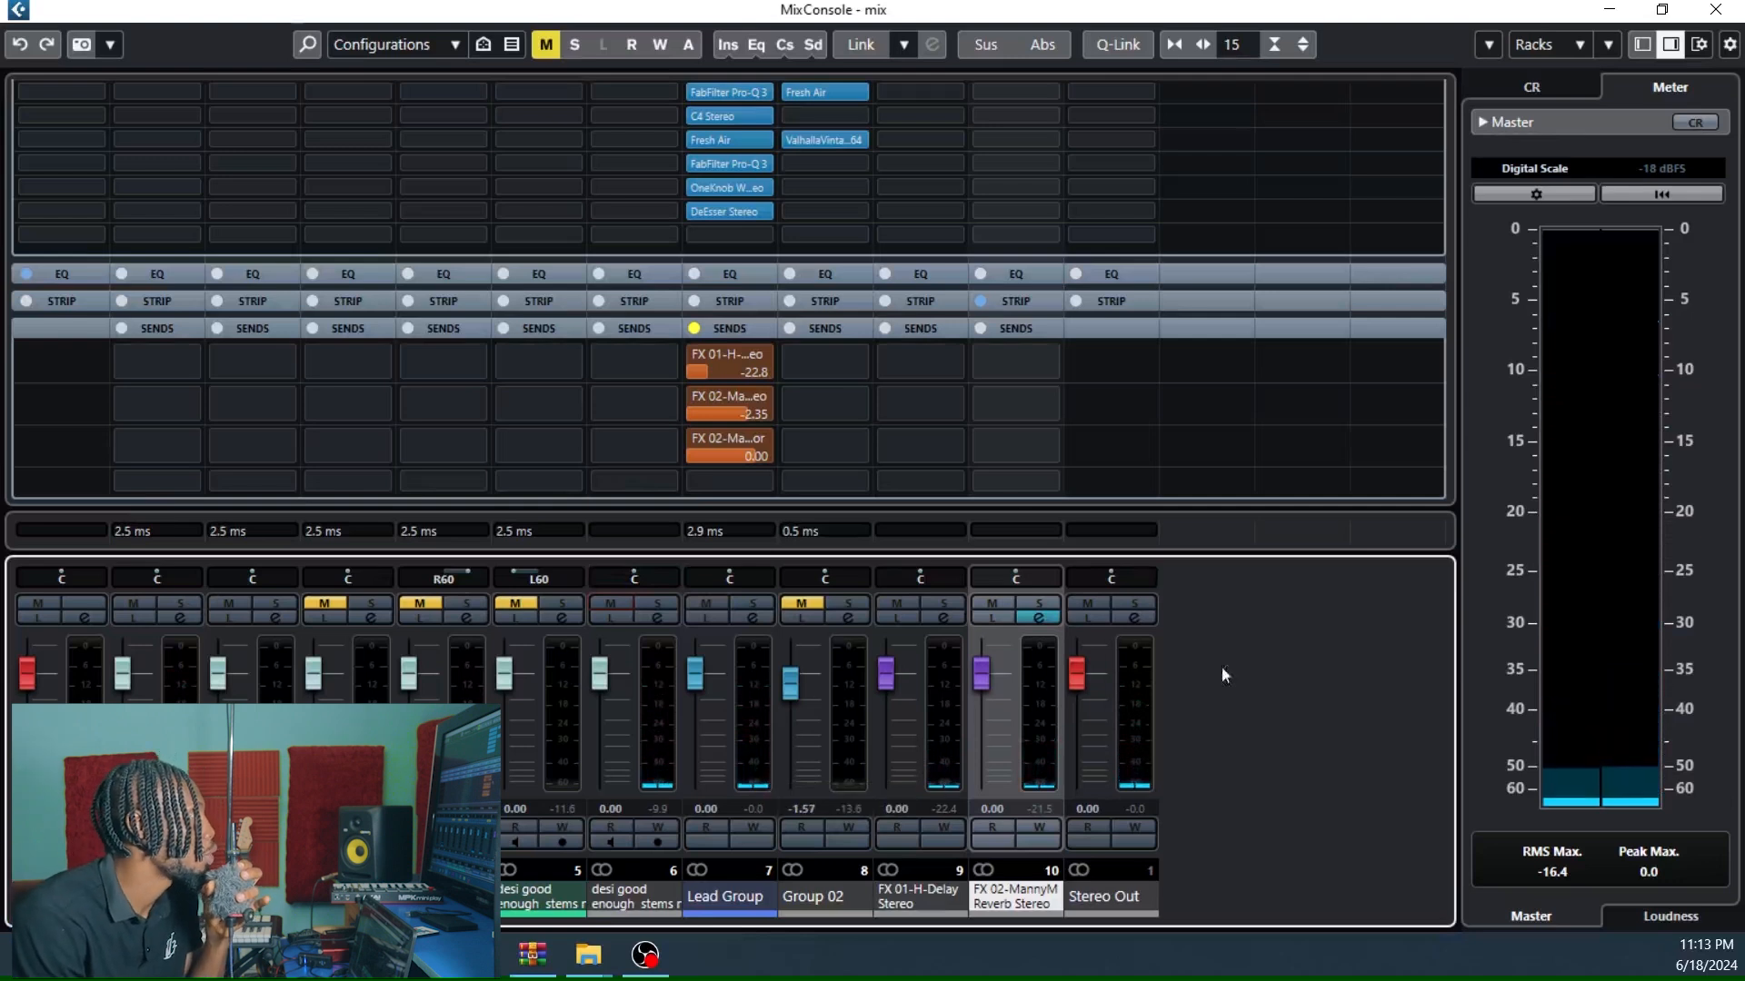
pyautogui.click(695, 331)
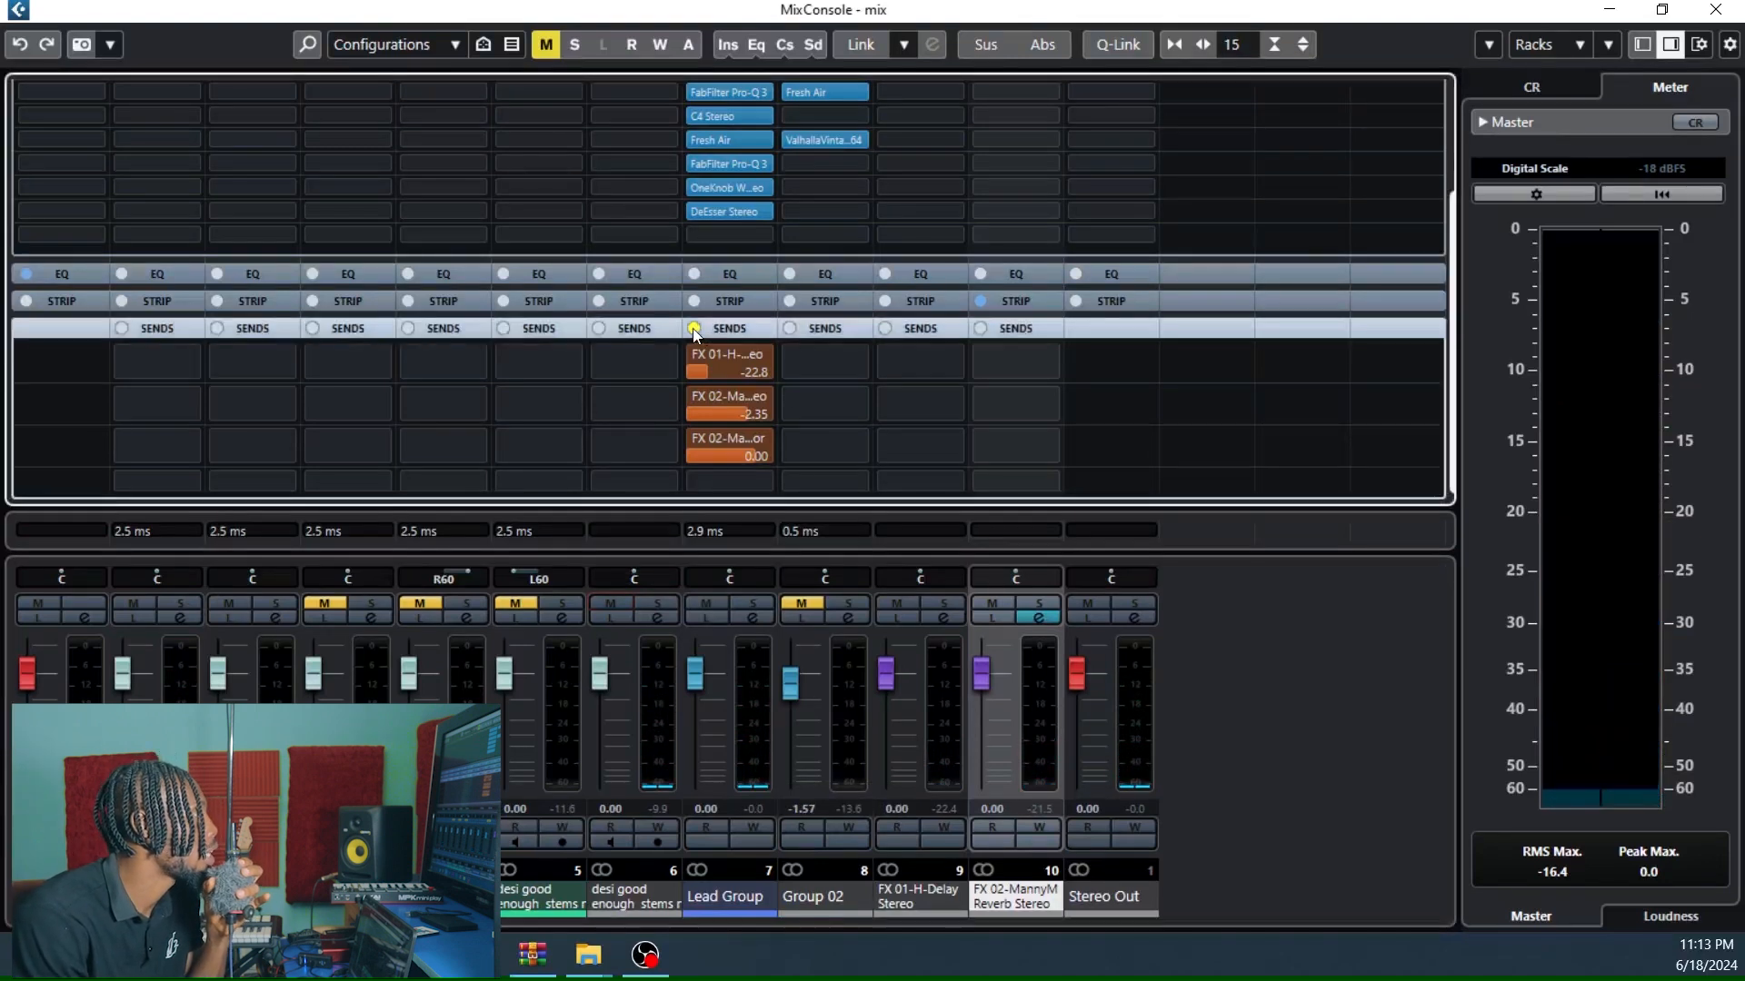
pyautogui.scroll(3, 984, 315)
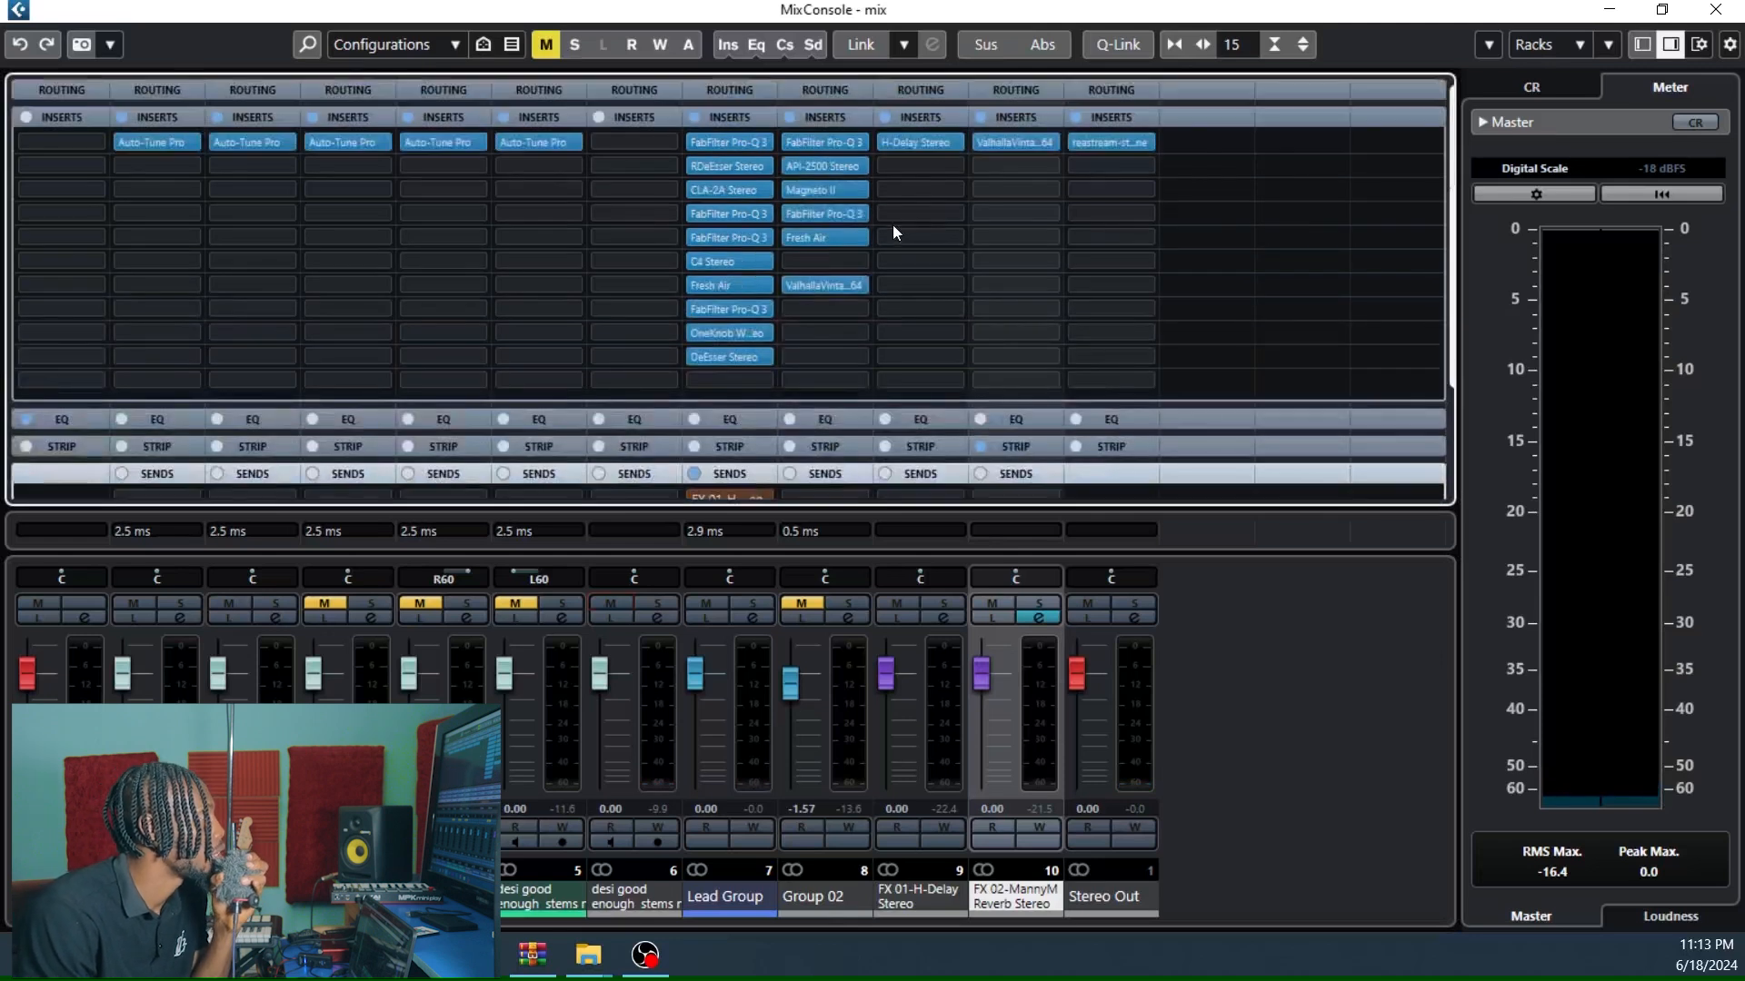
# Open Group 02's FabFilter Pro-Q 3 in insert 1, inspect its low-cut band, and close the editor.
pyautogui.click(826, 141)
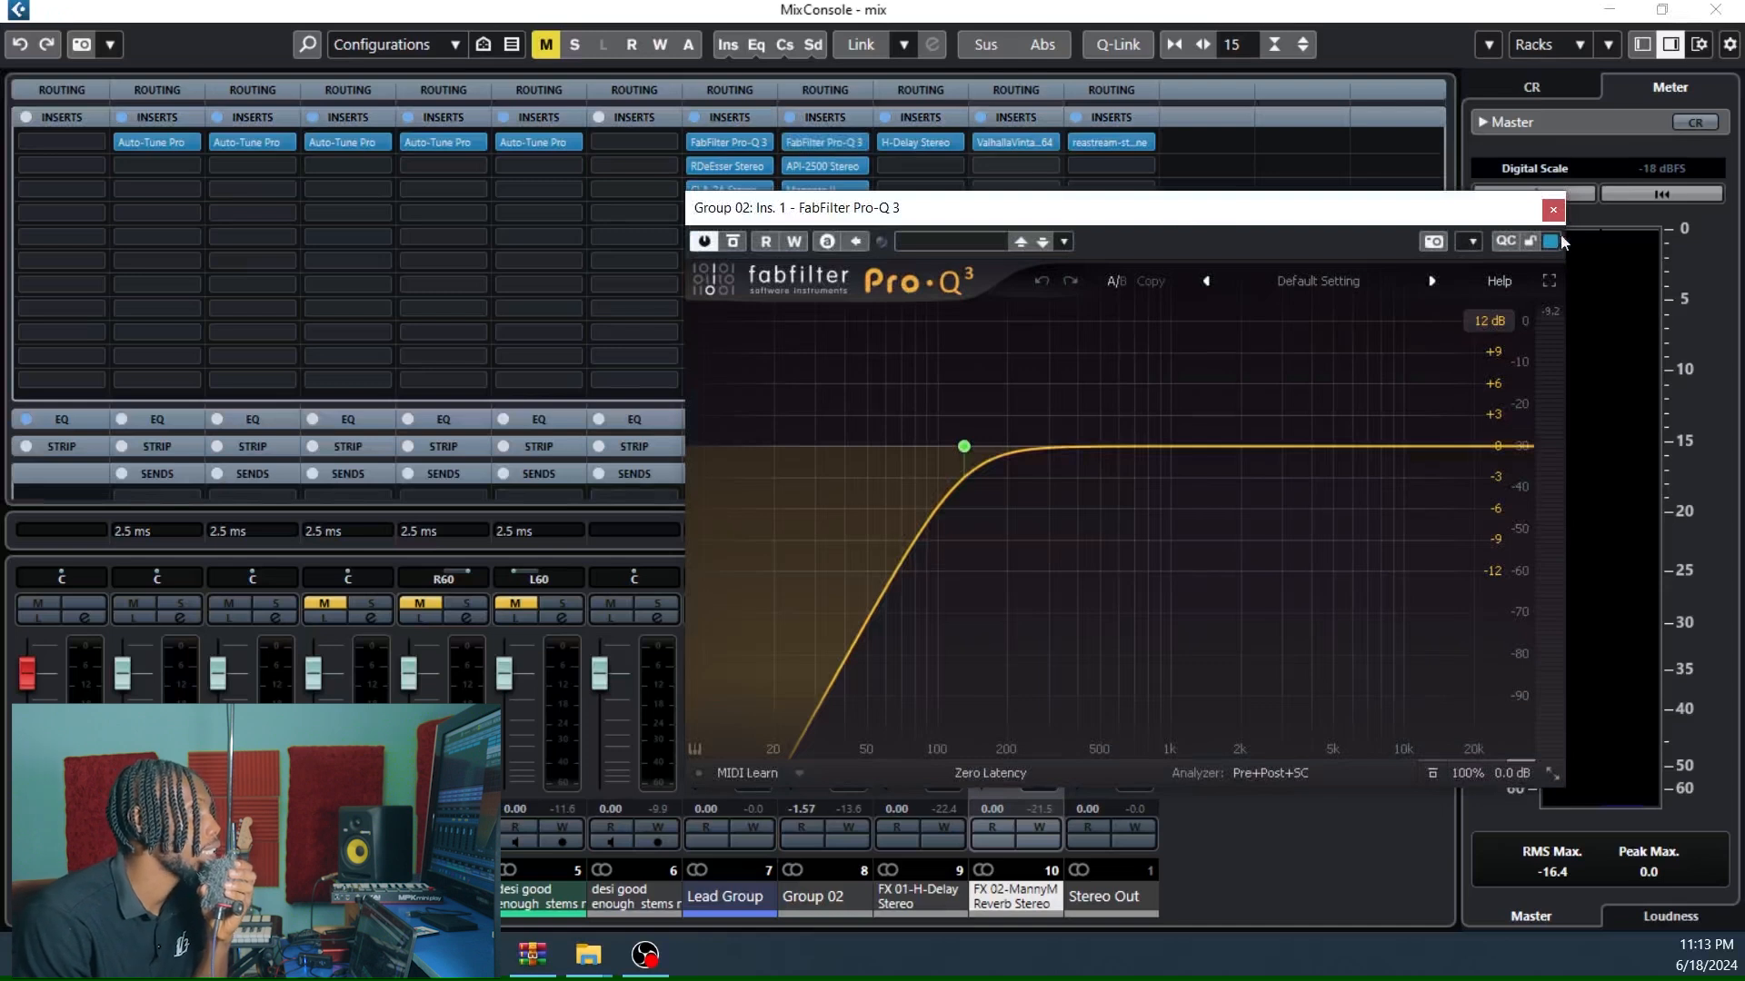
pyautogui.moveTo(1440, 211); pyautogui.dragTo(1354, 238)
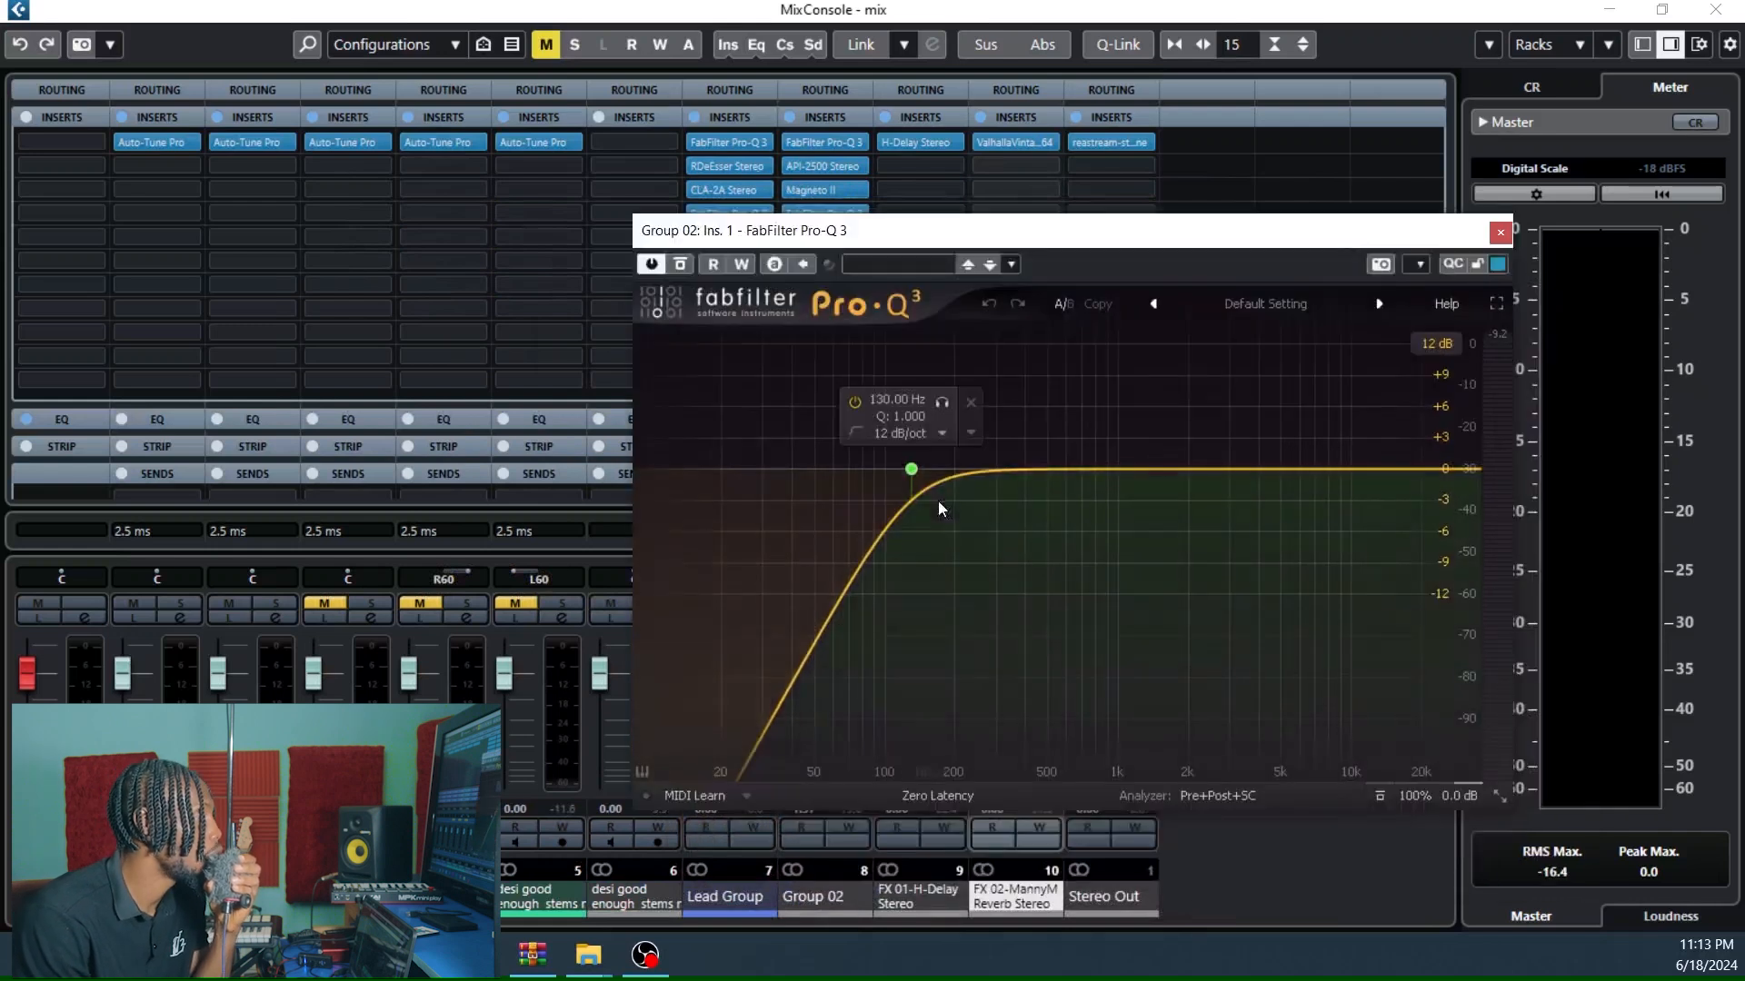
pyautogui.click(1495, 234)
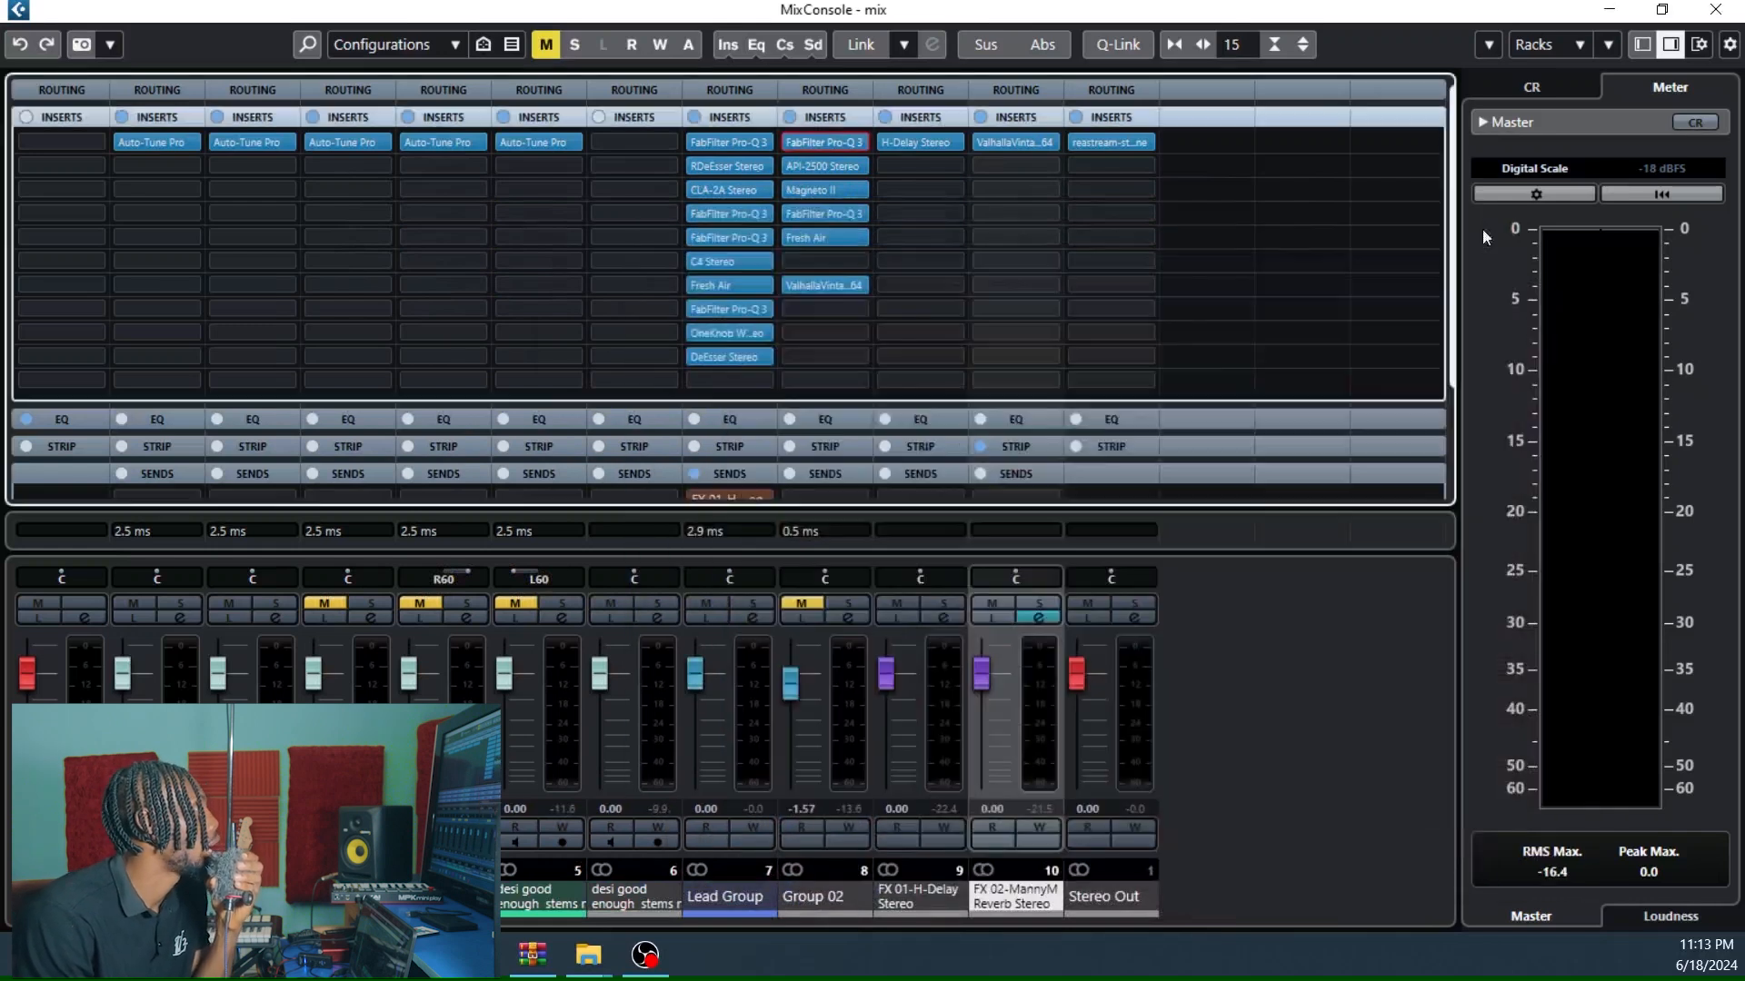
# Open Group 02's API-2500 in insert 2, look through its settings and factory presets, and close the editor.
pyautogui.click(826, 167)
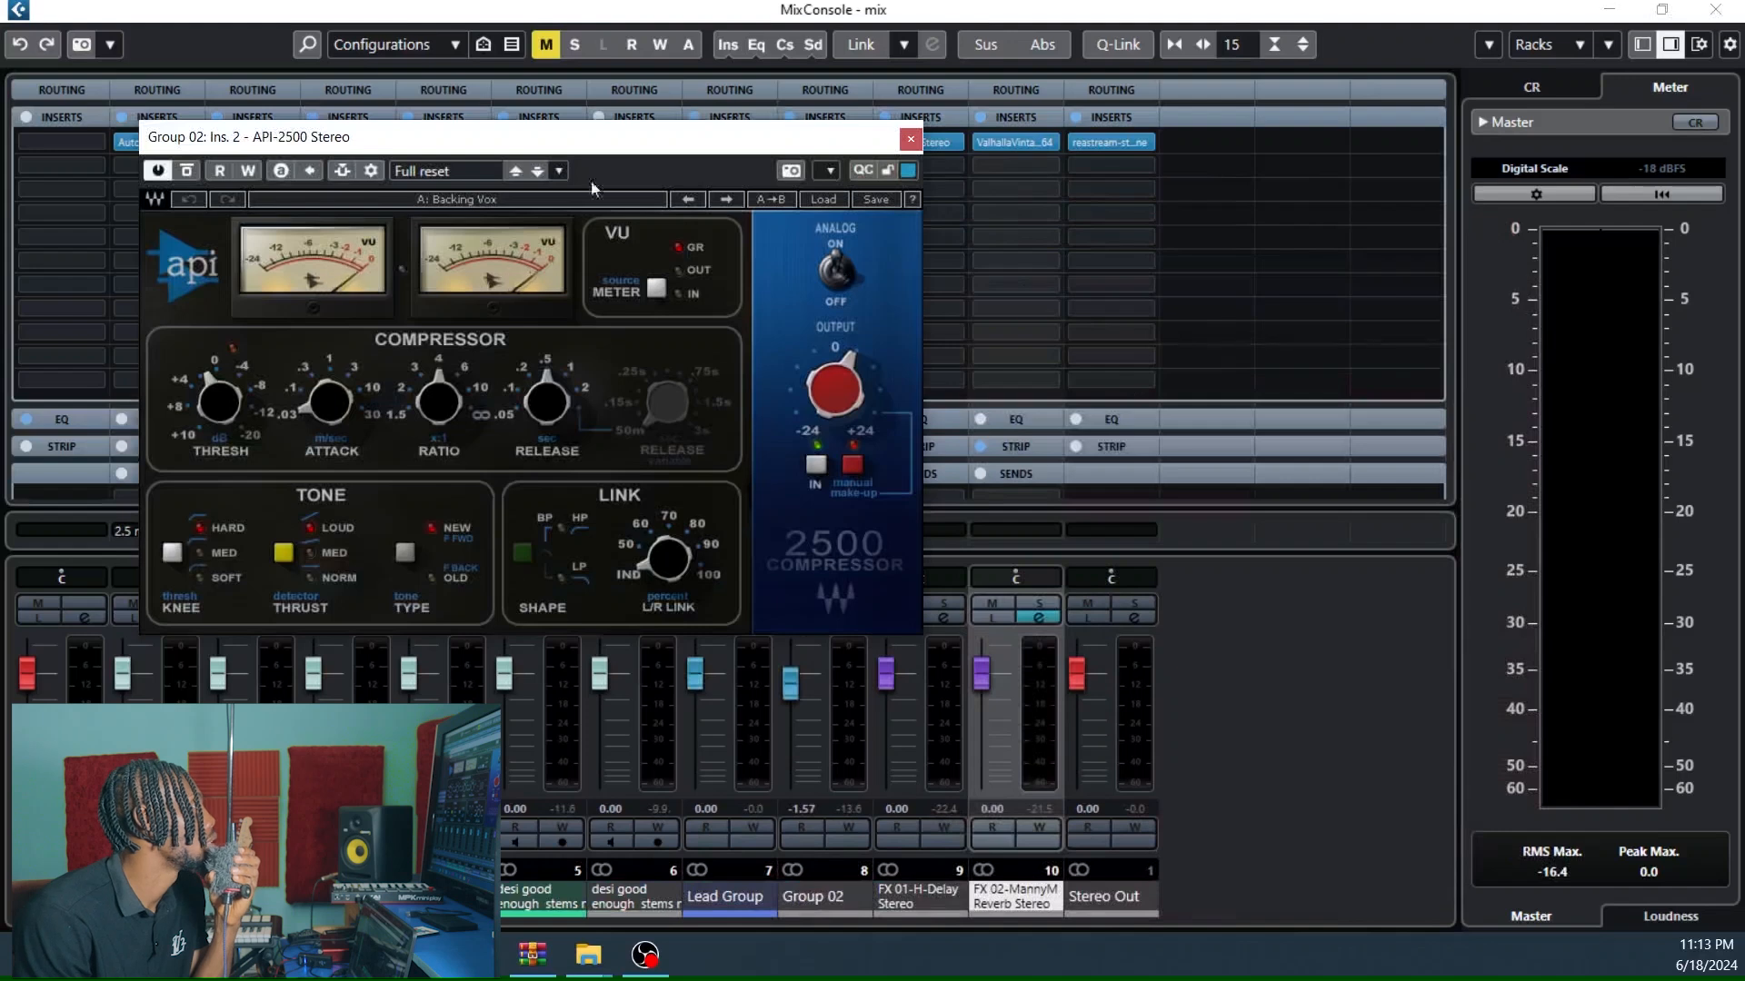
pyautogui.moveTo(499, 144); pyautogui.dragTo(1138, 131)
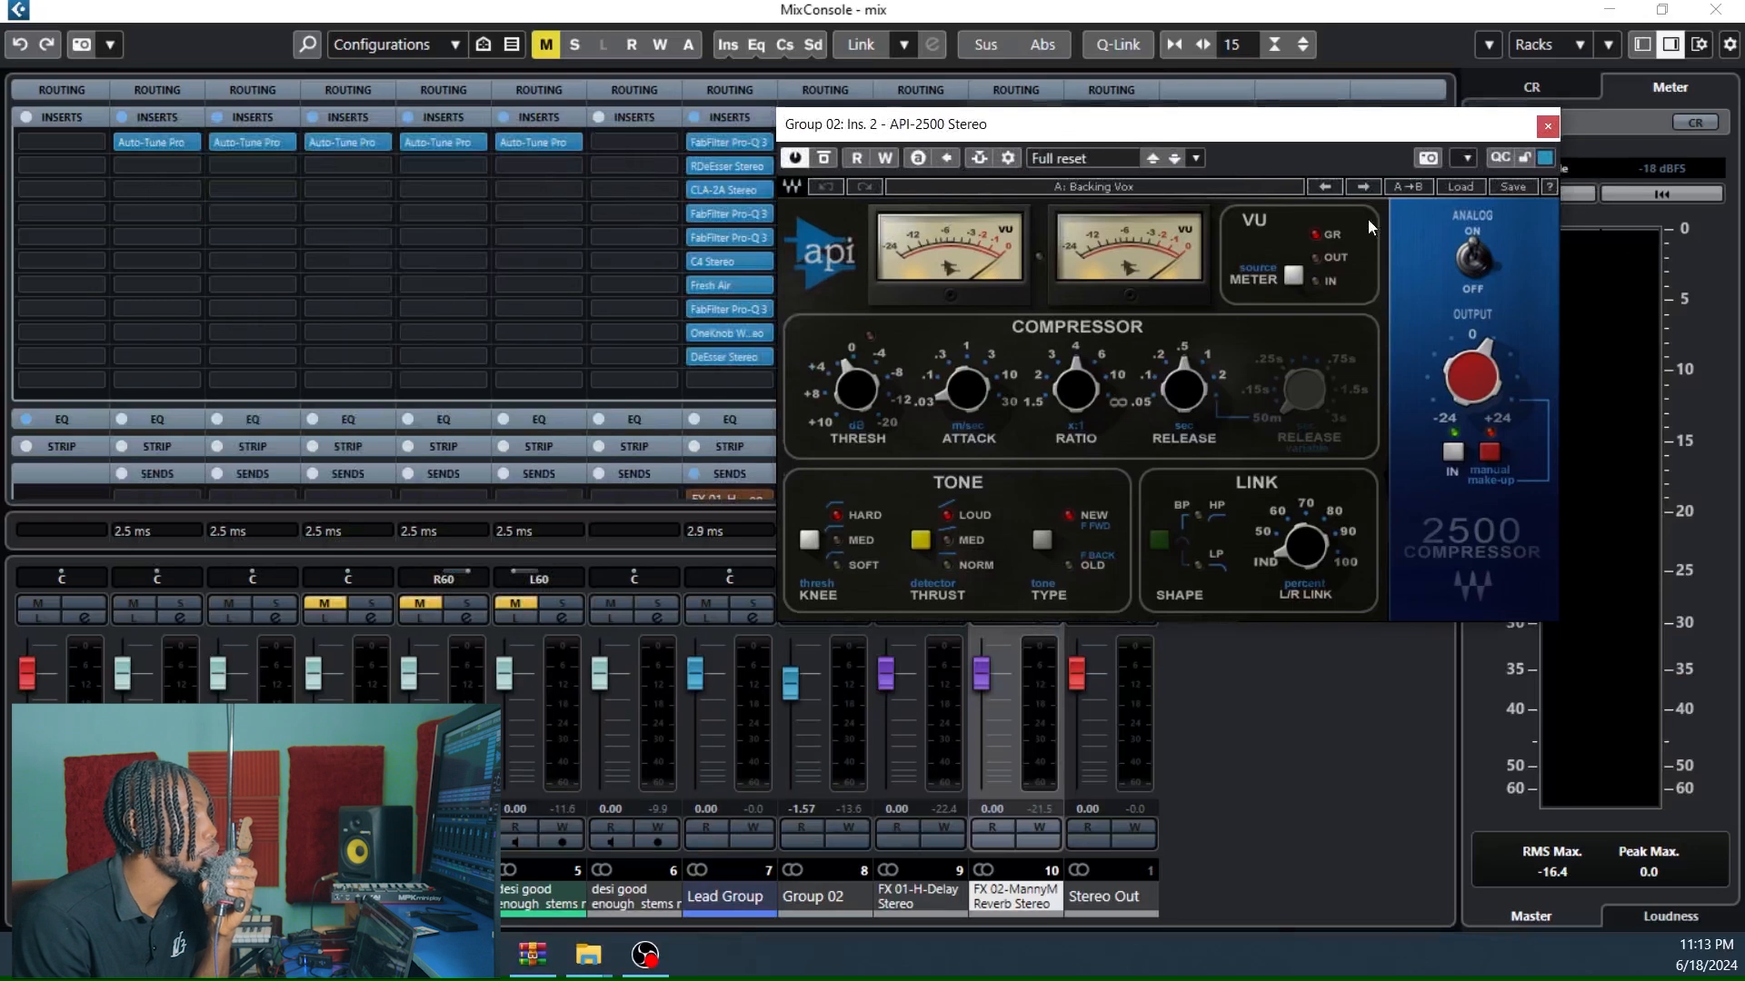
pyautogui.click(1472, 185)
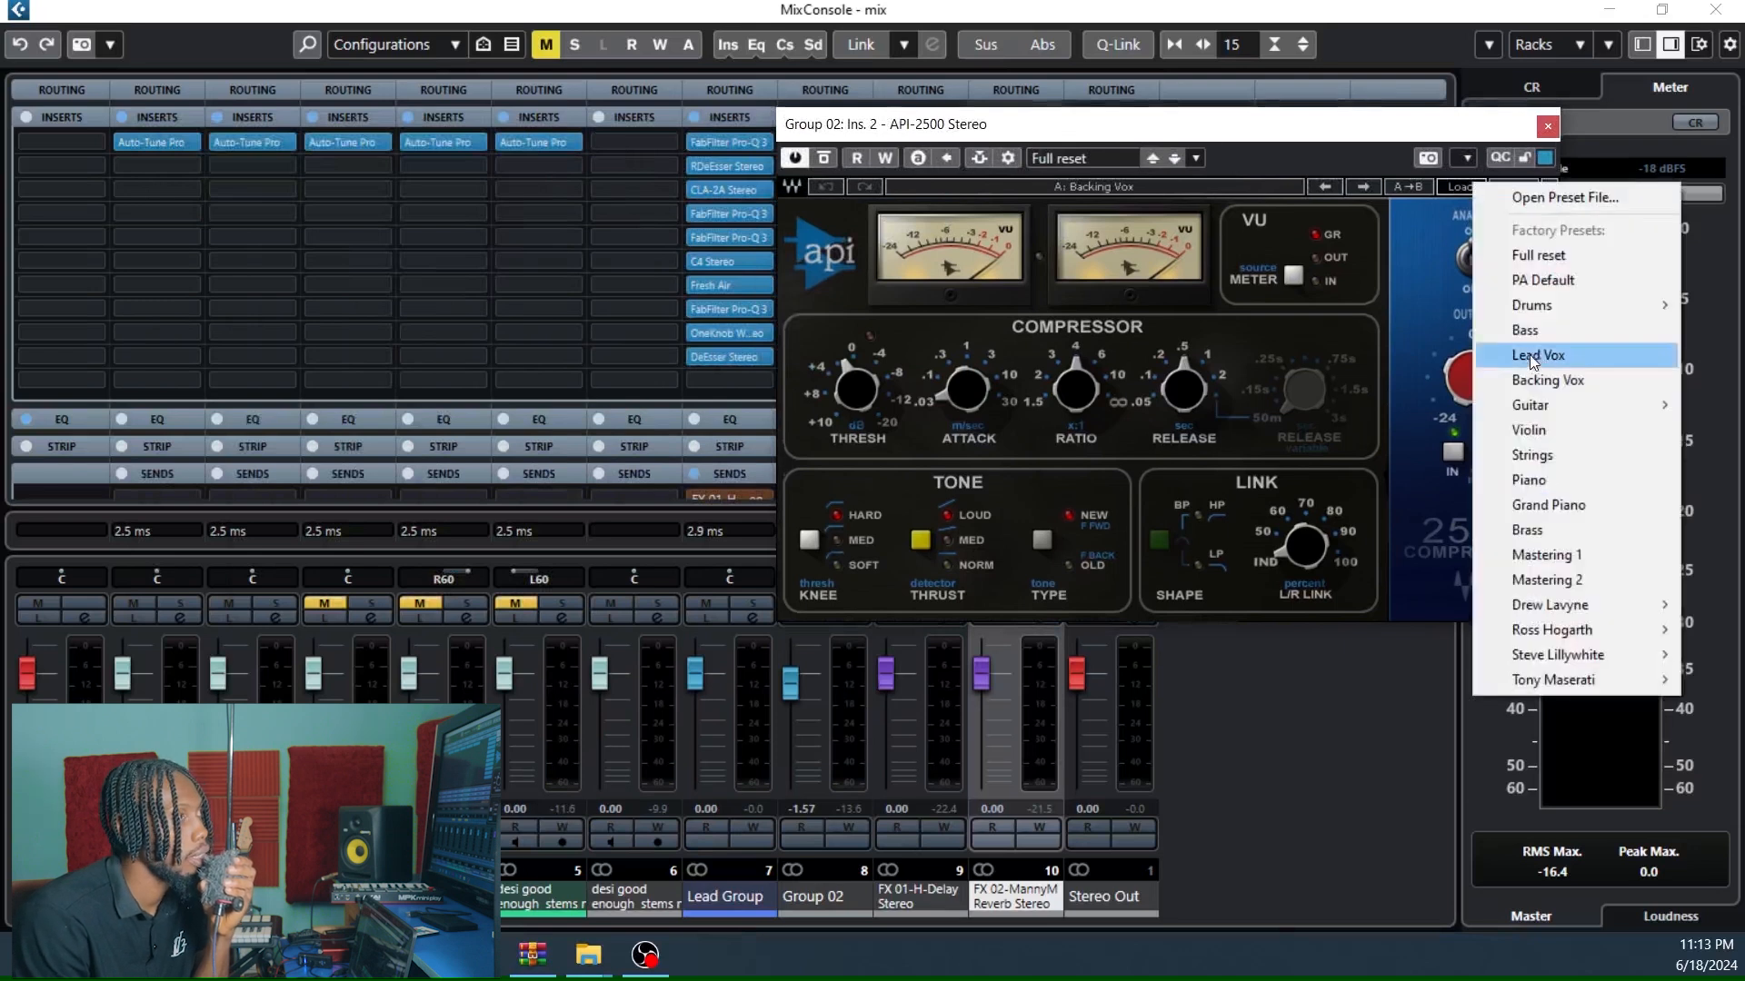
pyautogui.click(1216, 127)
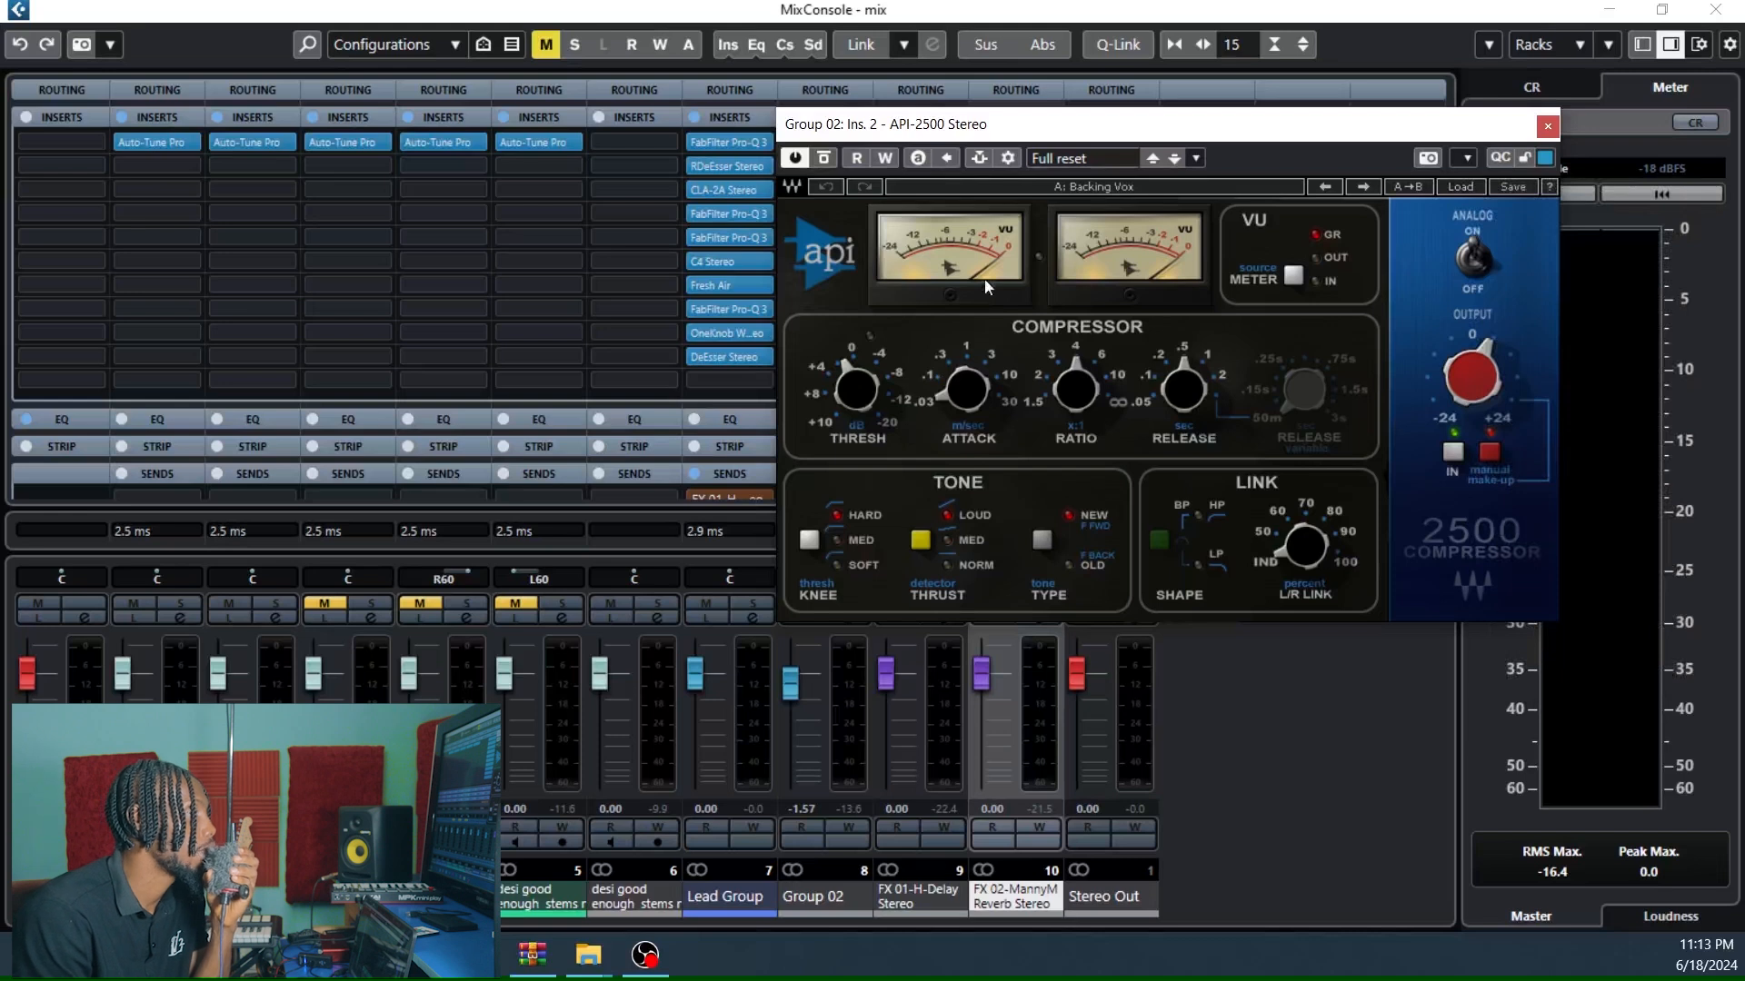
pyautogui.click(1549, 125)
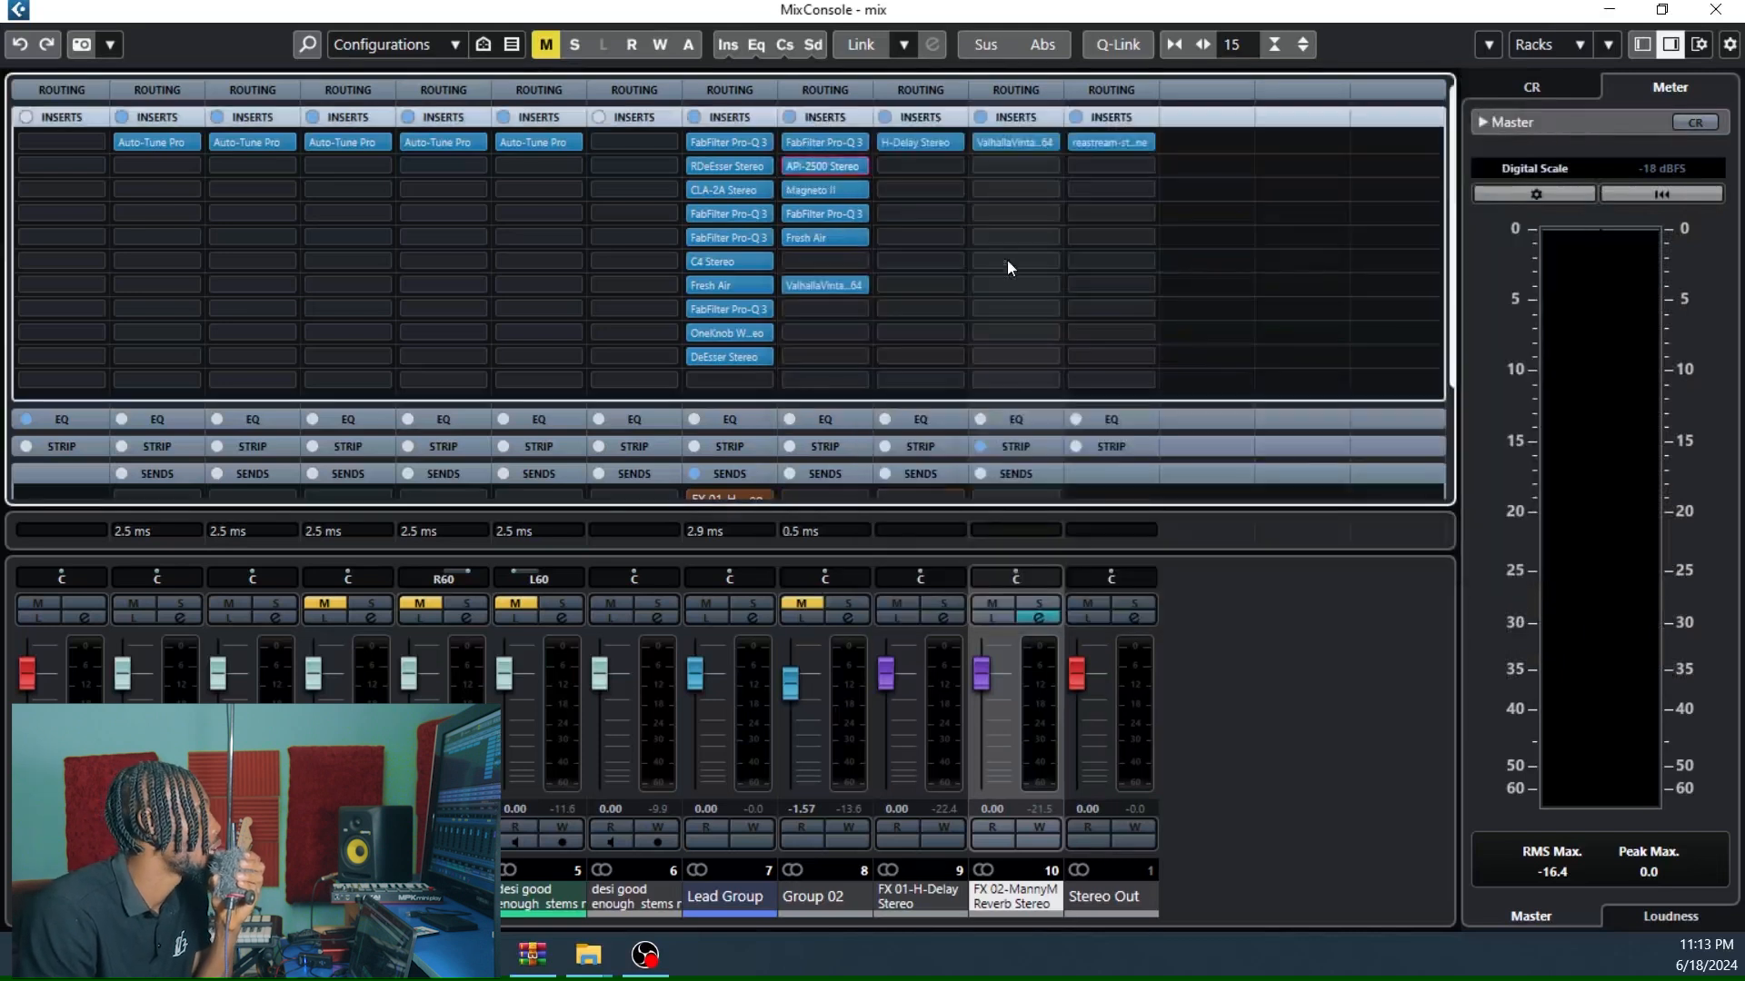
# Open Group 02's Magneto II in insert 3, inspect its saturation settings, and close the editor.
pyautogui.click(818, 191)
pyautogui.moveTo(753, 193); pyautogui.dragTo(1145, 204)
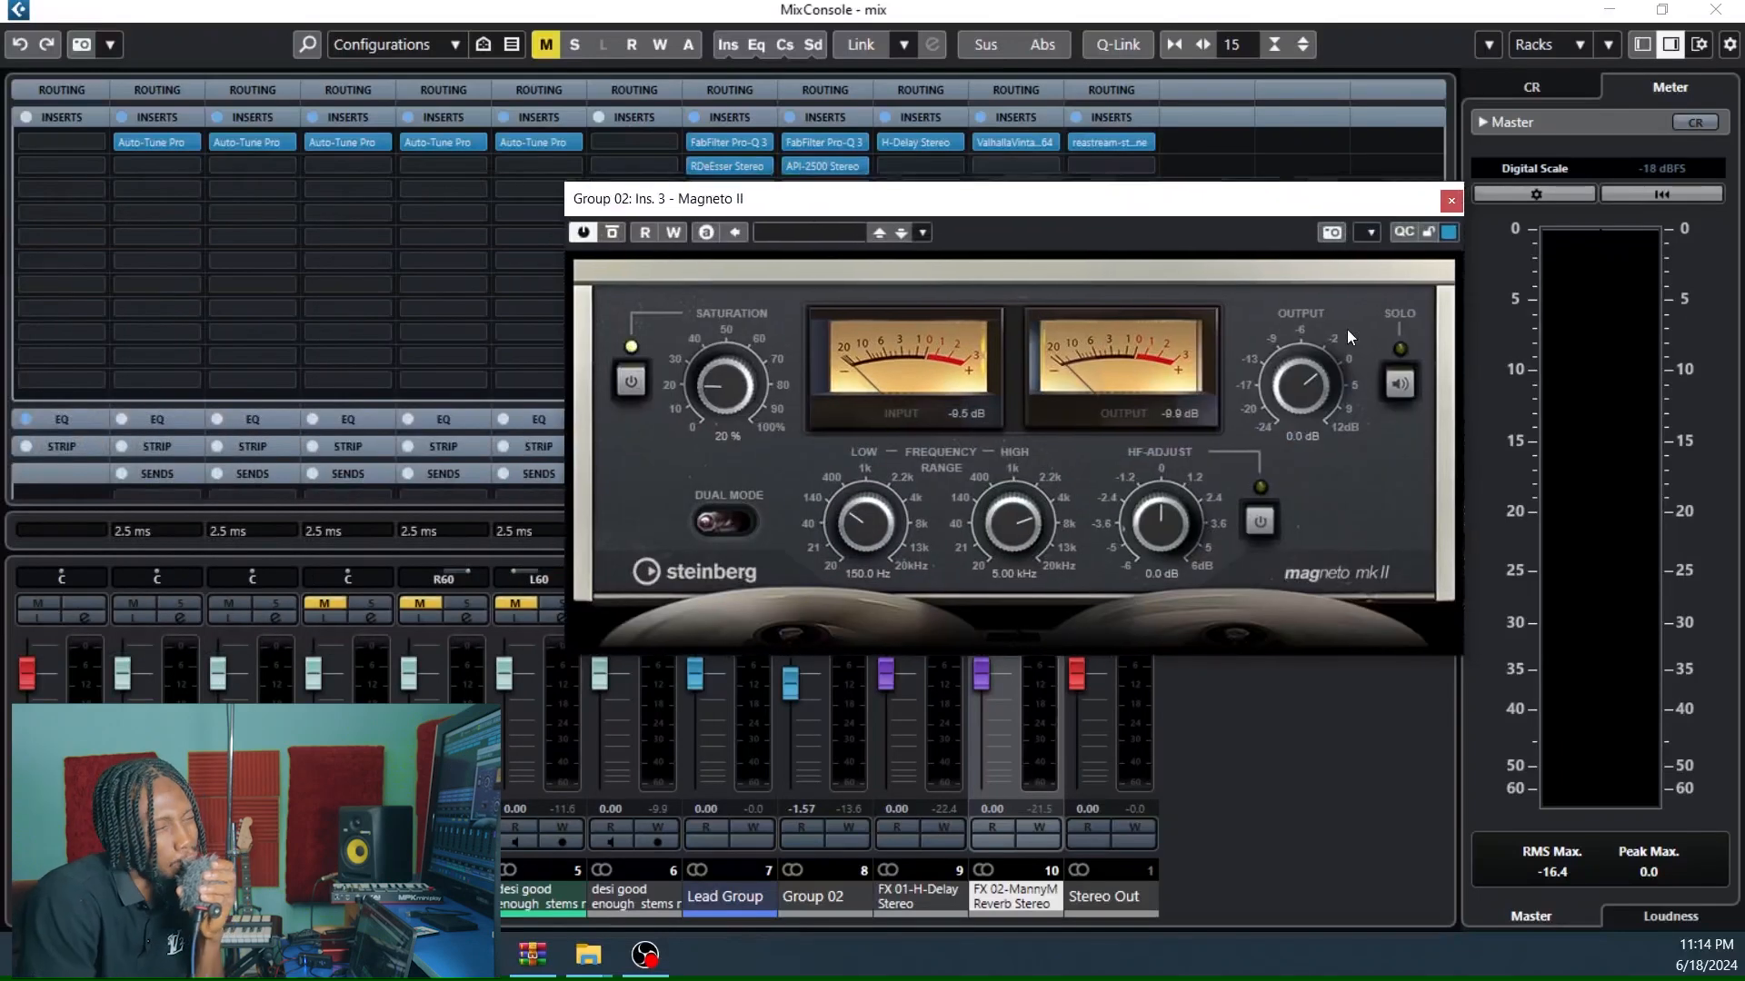
pyautogui.click(1451, 201)
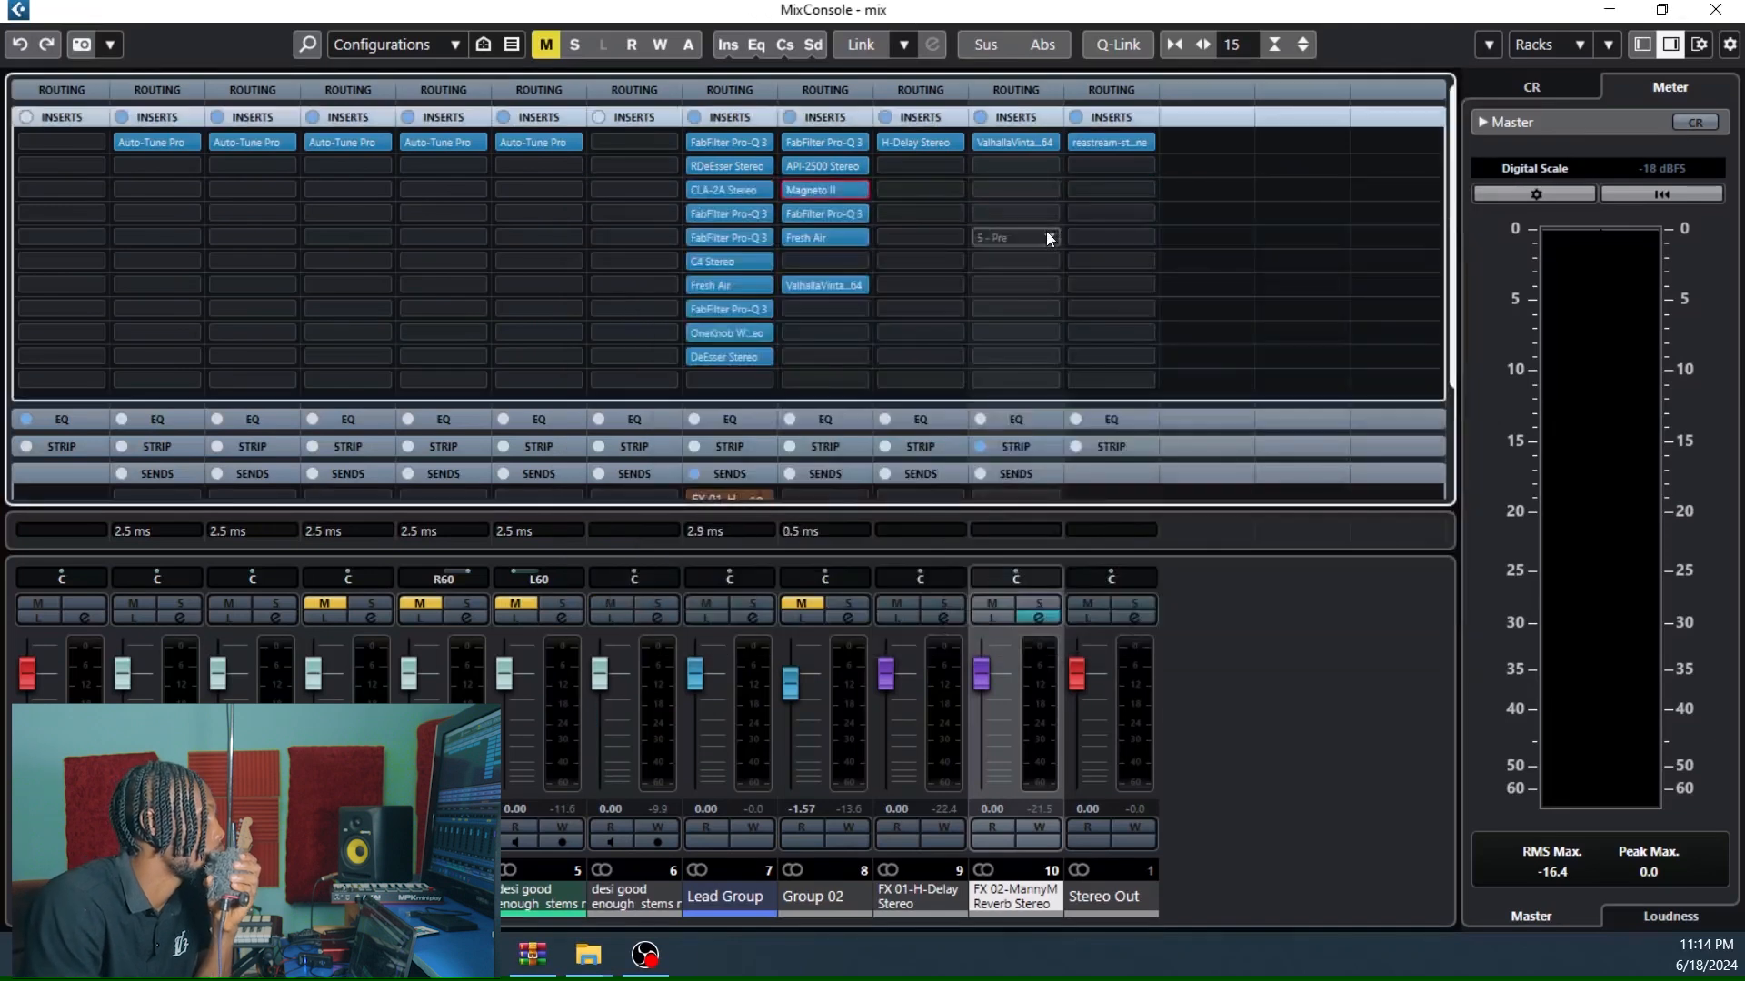
# Open Group 02's FabFilter Pro-Q 3 in insert 4 and Fresh Air in insert 5 for inspection, closing each editor.
pyautogui.click(822, 214)
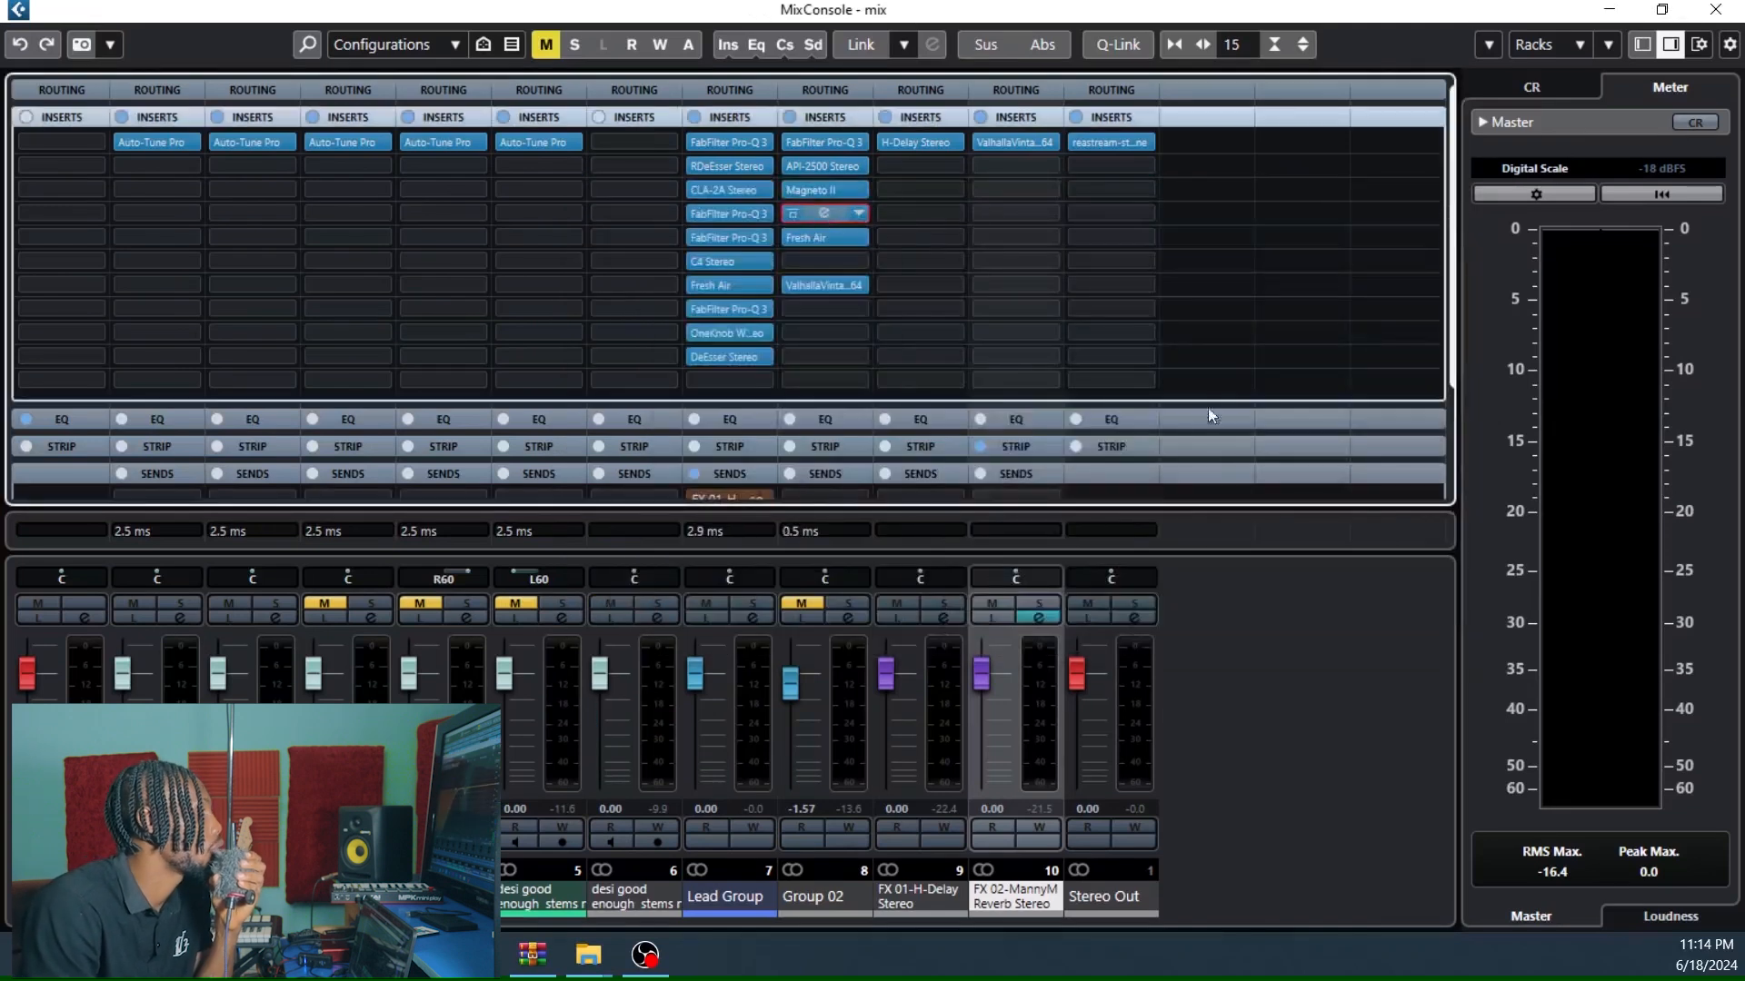
pyautogui.click(880, 165)
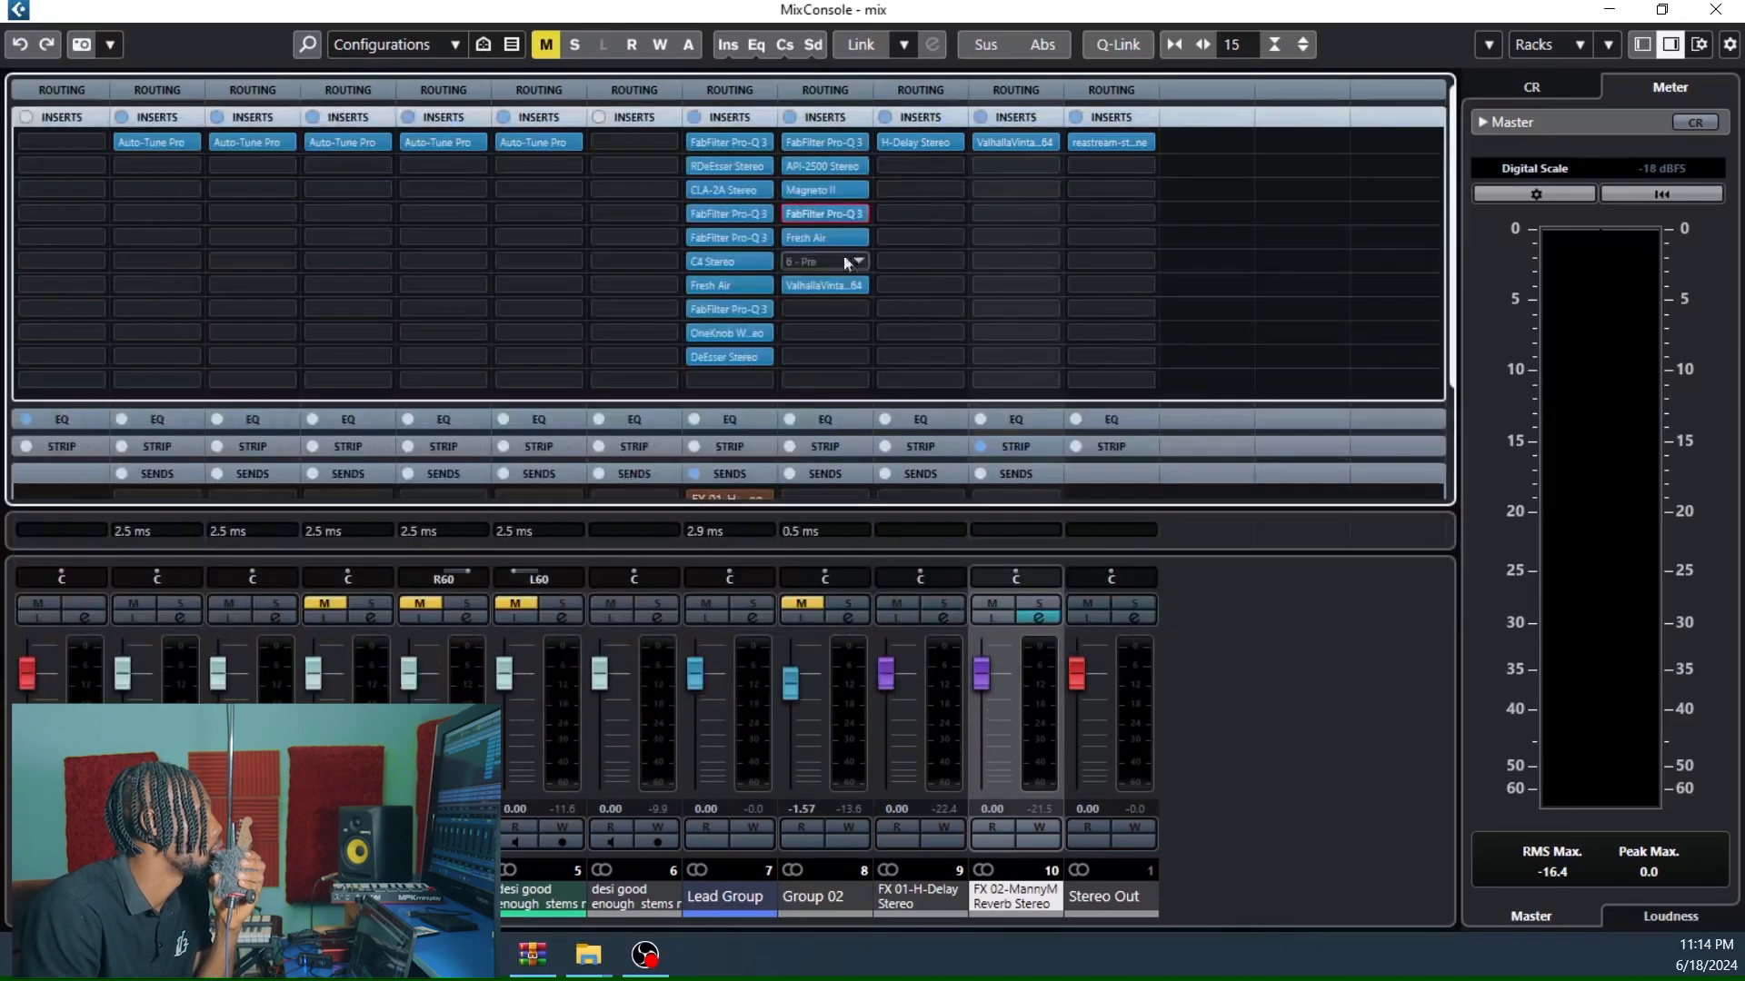
pyautogui.click(807, 238)
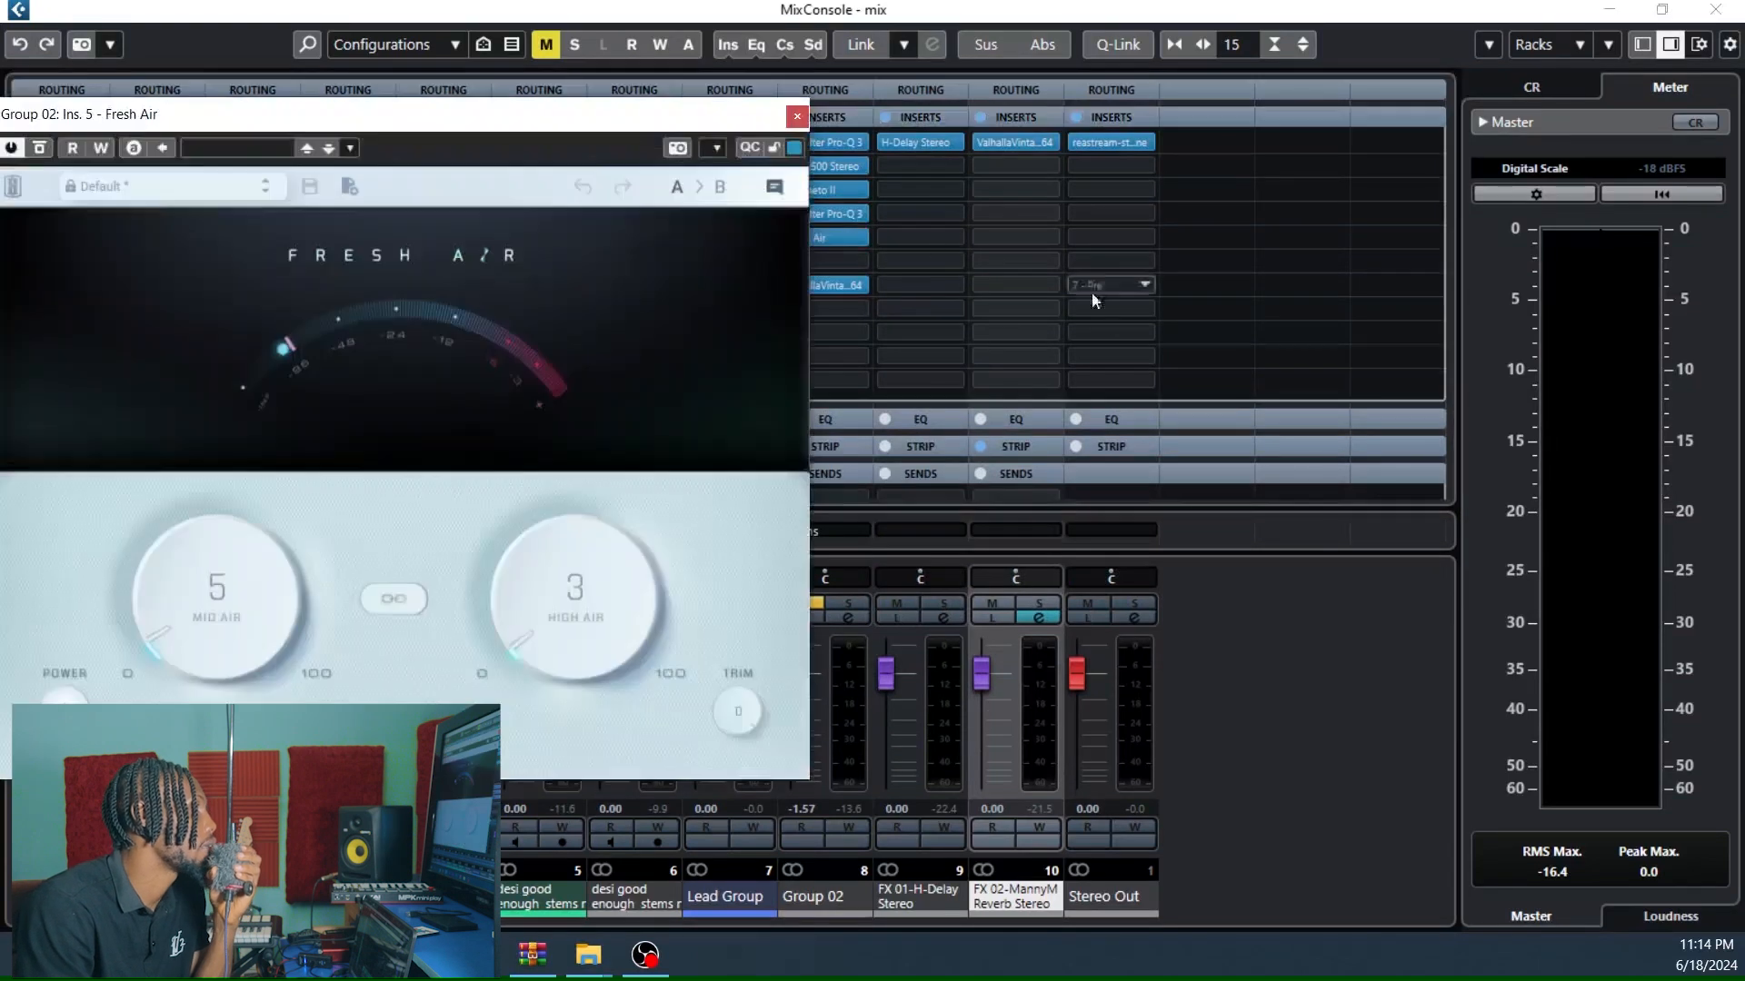
pyautogui.click(797, 117)
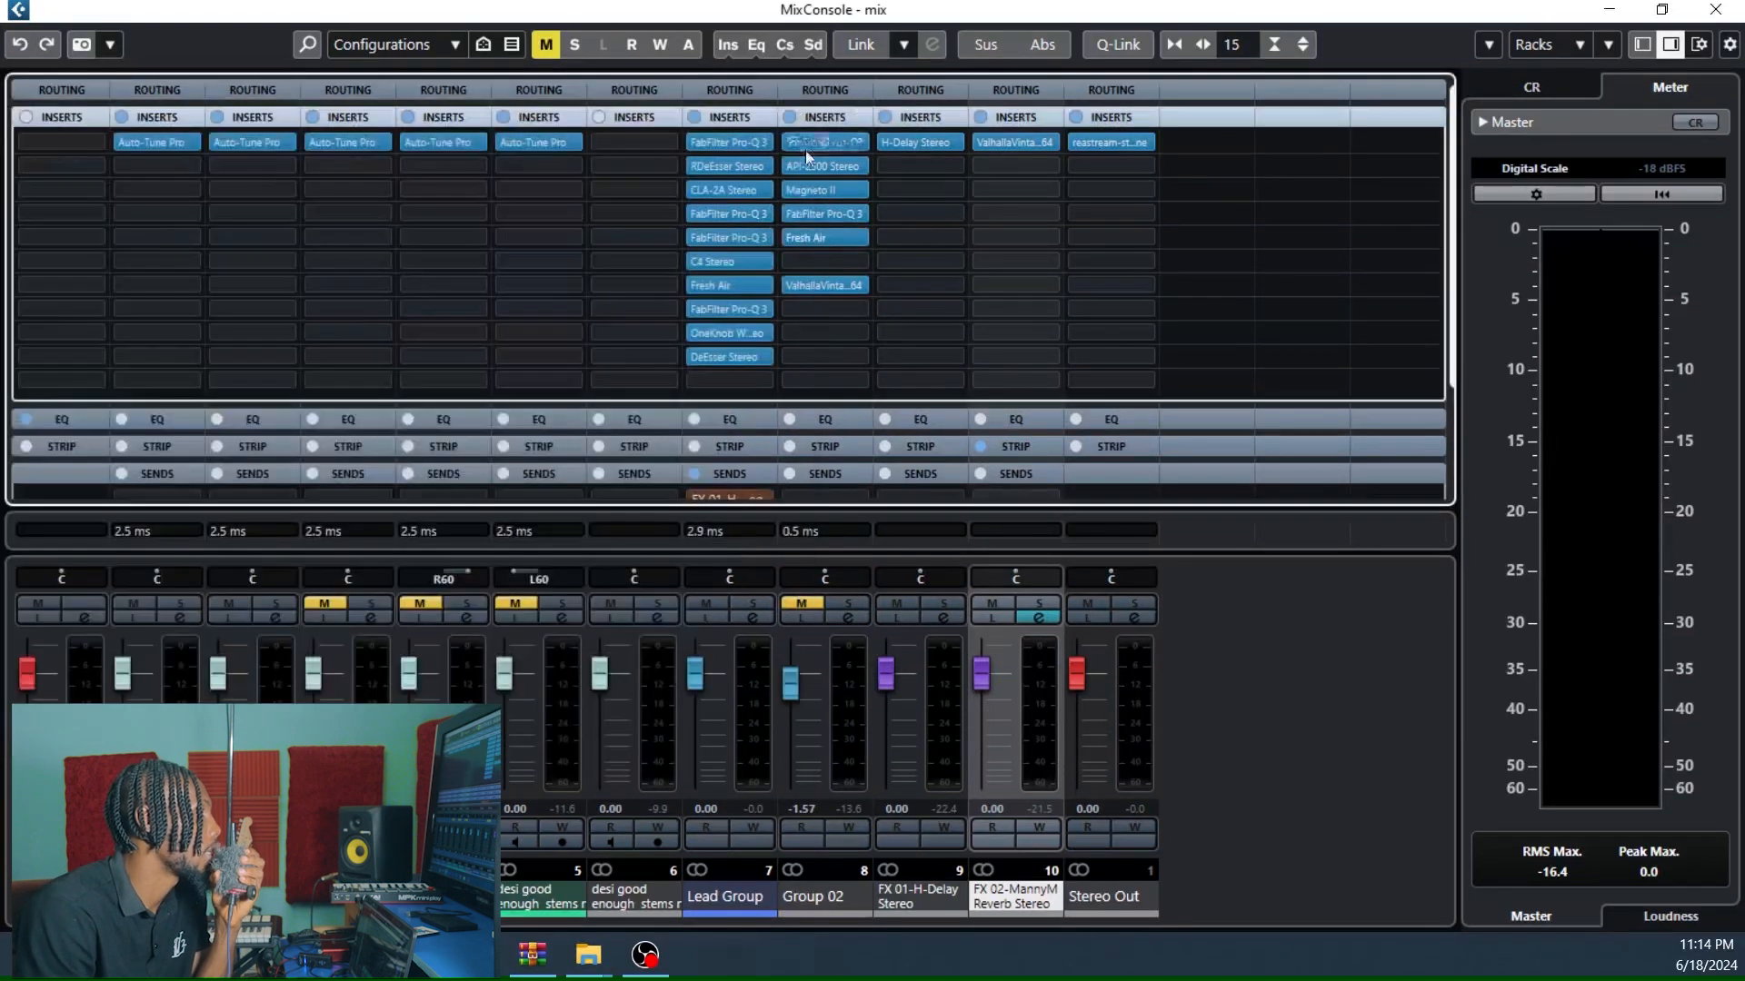
# Open Group 02's ValhallaVintageVerb in insert 7, inspect its reverb settings, and close the editor.
pyautogui.click(816, 283)
pyautogui.moveTo(936, 379); pyautogui.dragTo(936, 292)
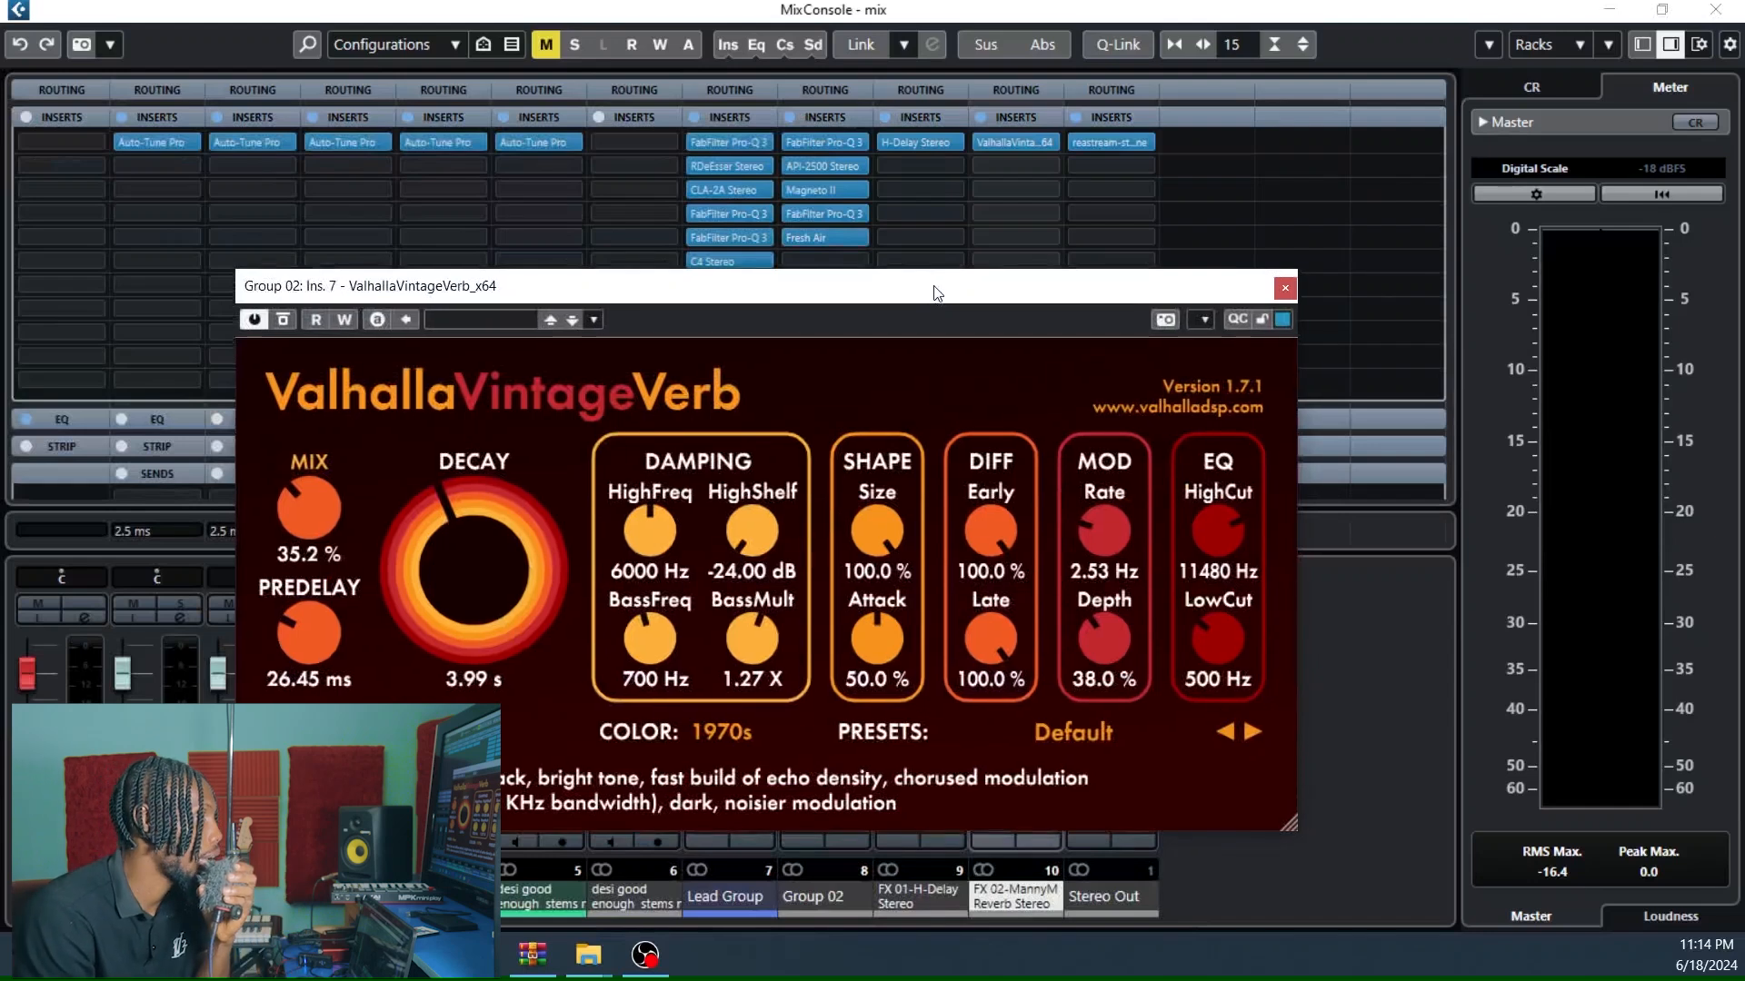
pyautogui.click(1287, 290)
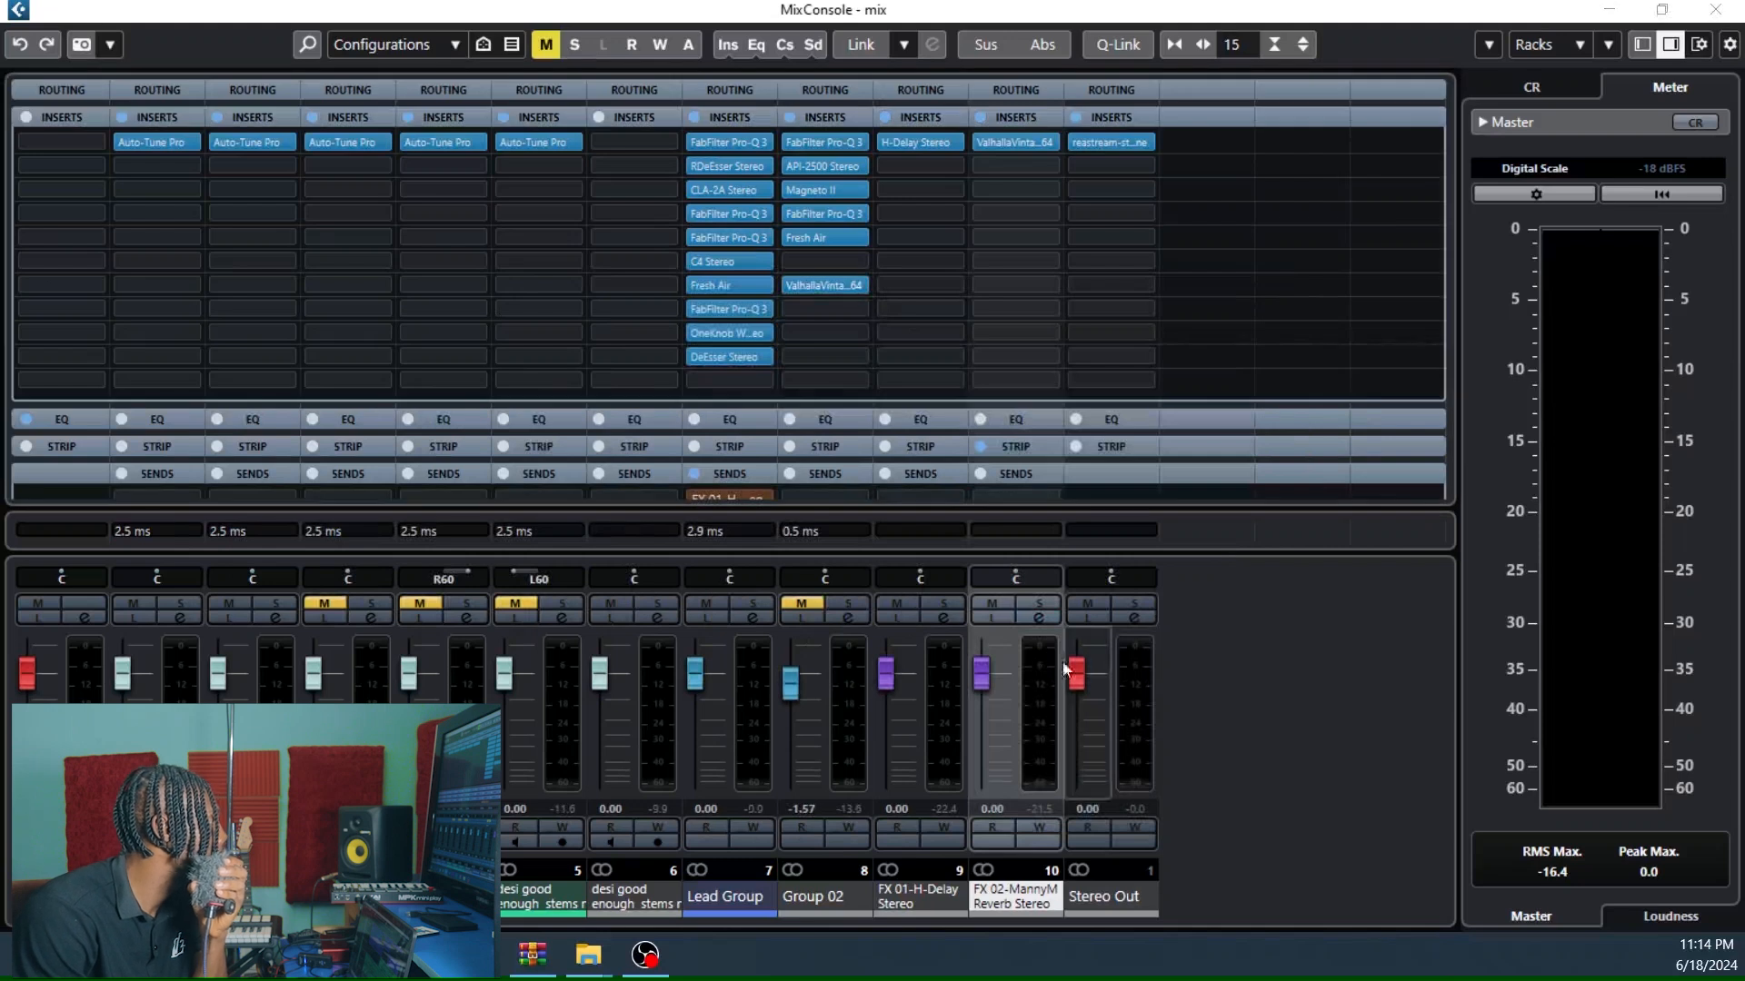
# Play the mix, unmute Group 02, and audition the vocals with channel 6 muted before unmuting it again.
pyautogui.press('space')
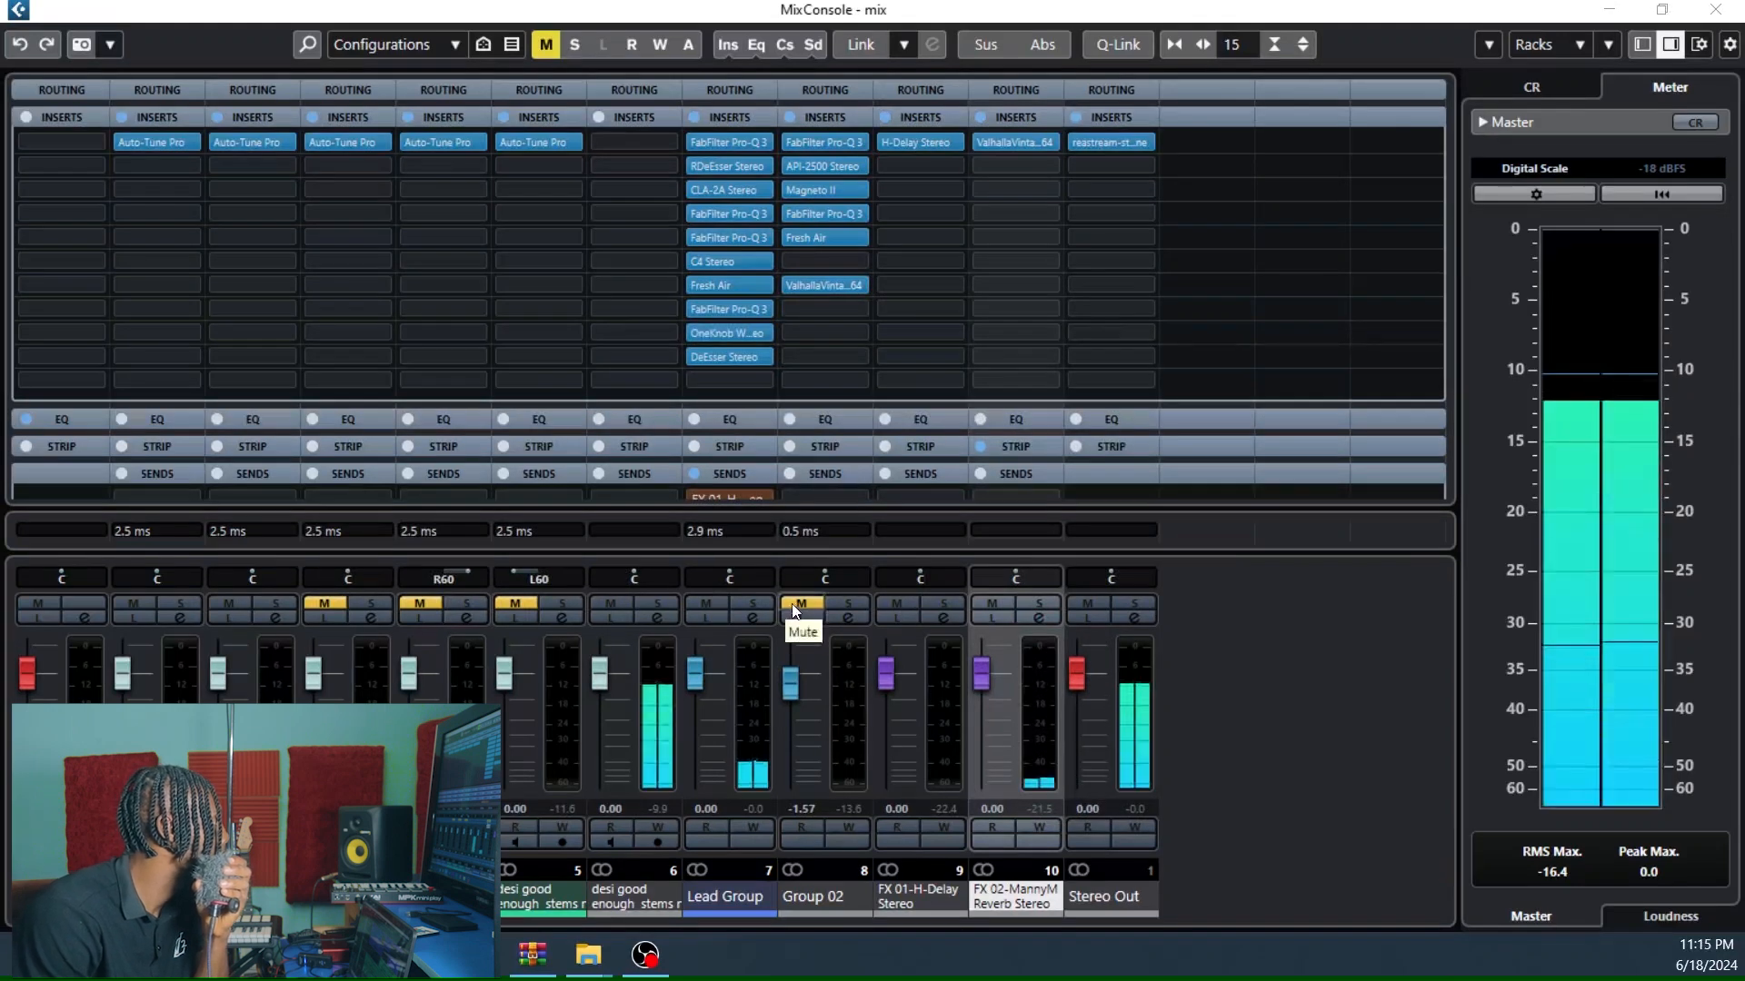
pyautogui.click(793, 605)
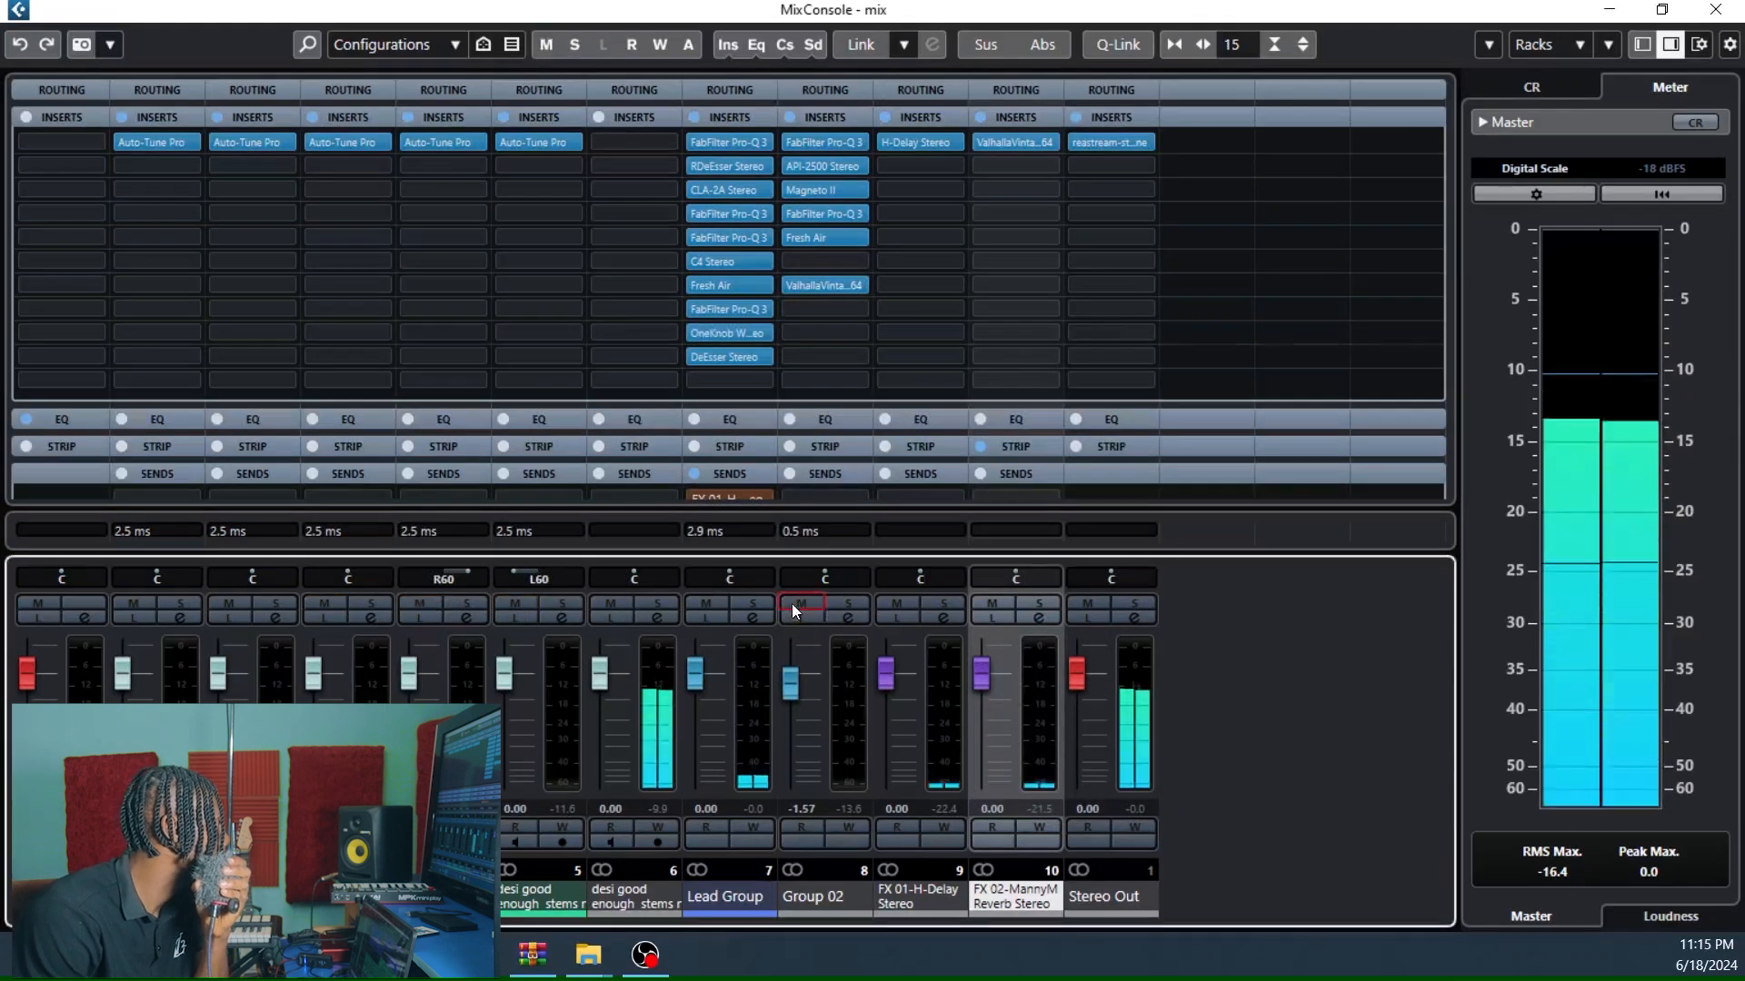
pyautogui.click(611, 604)
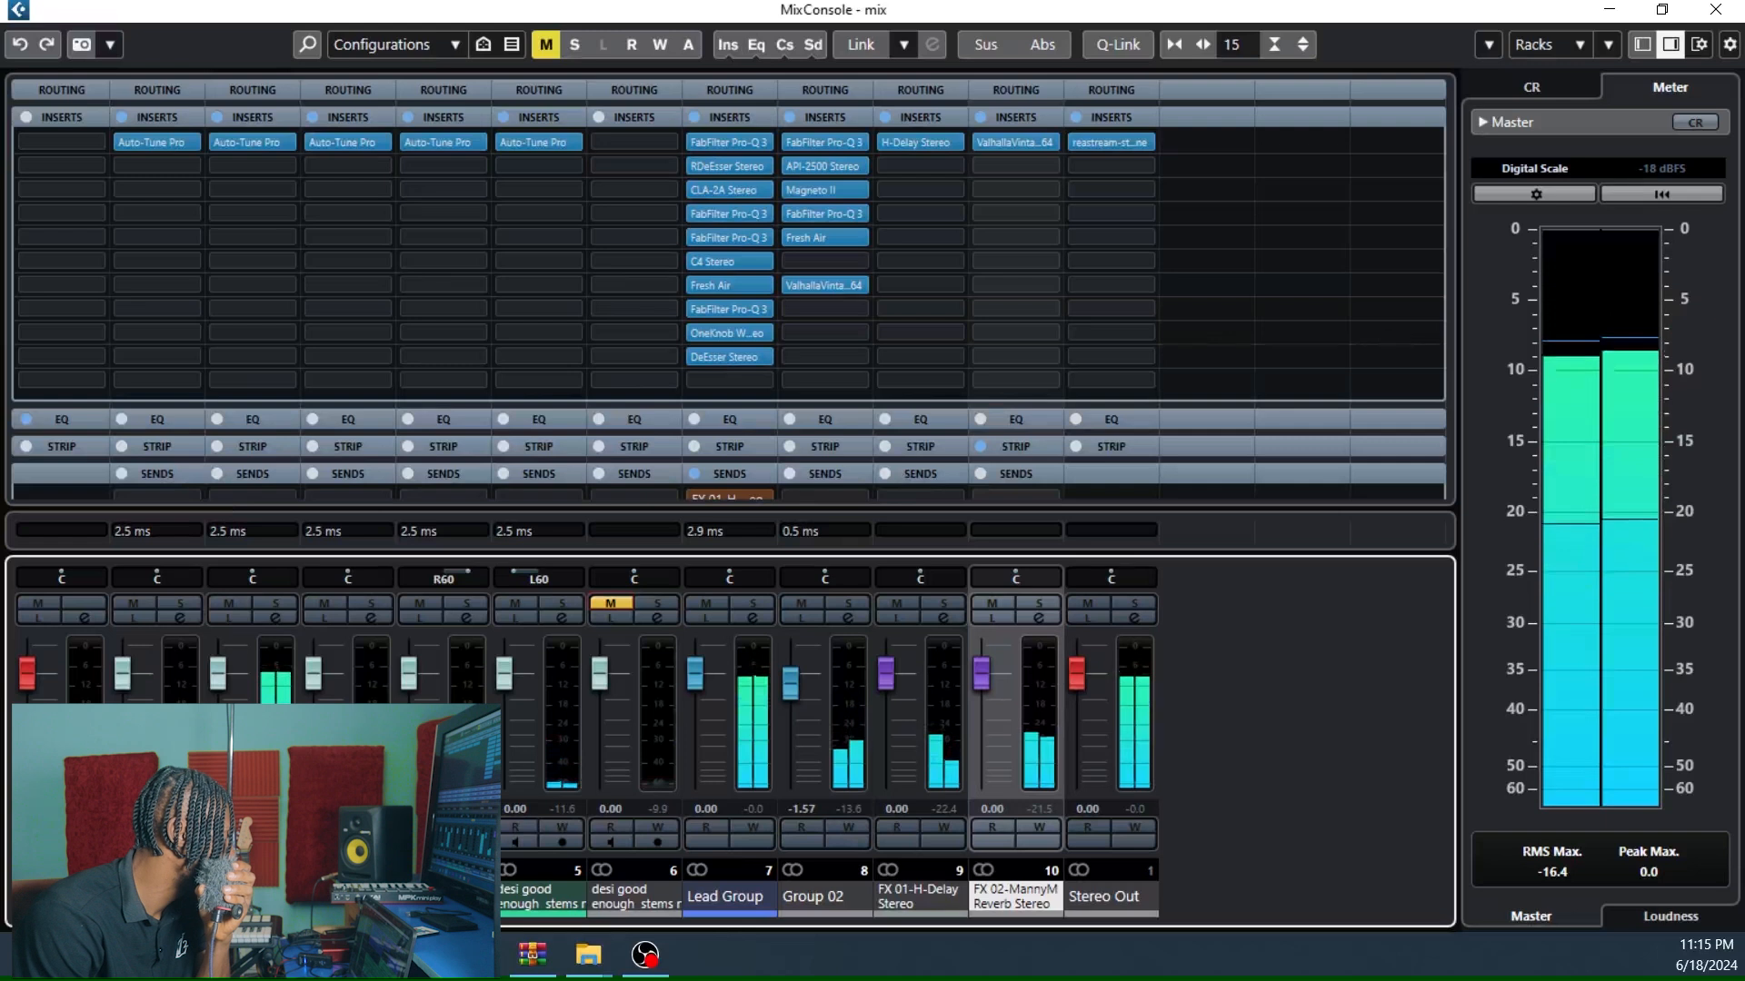
pyautogui.click(624, 601)
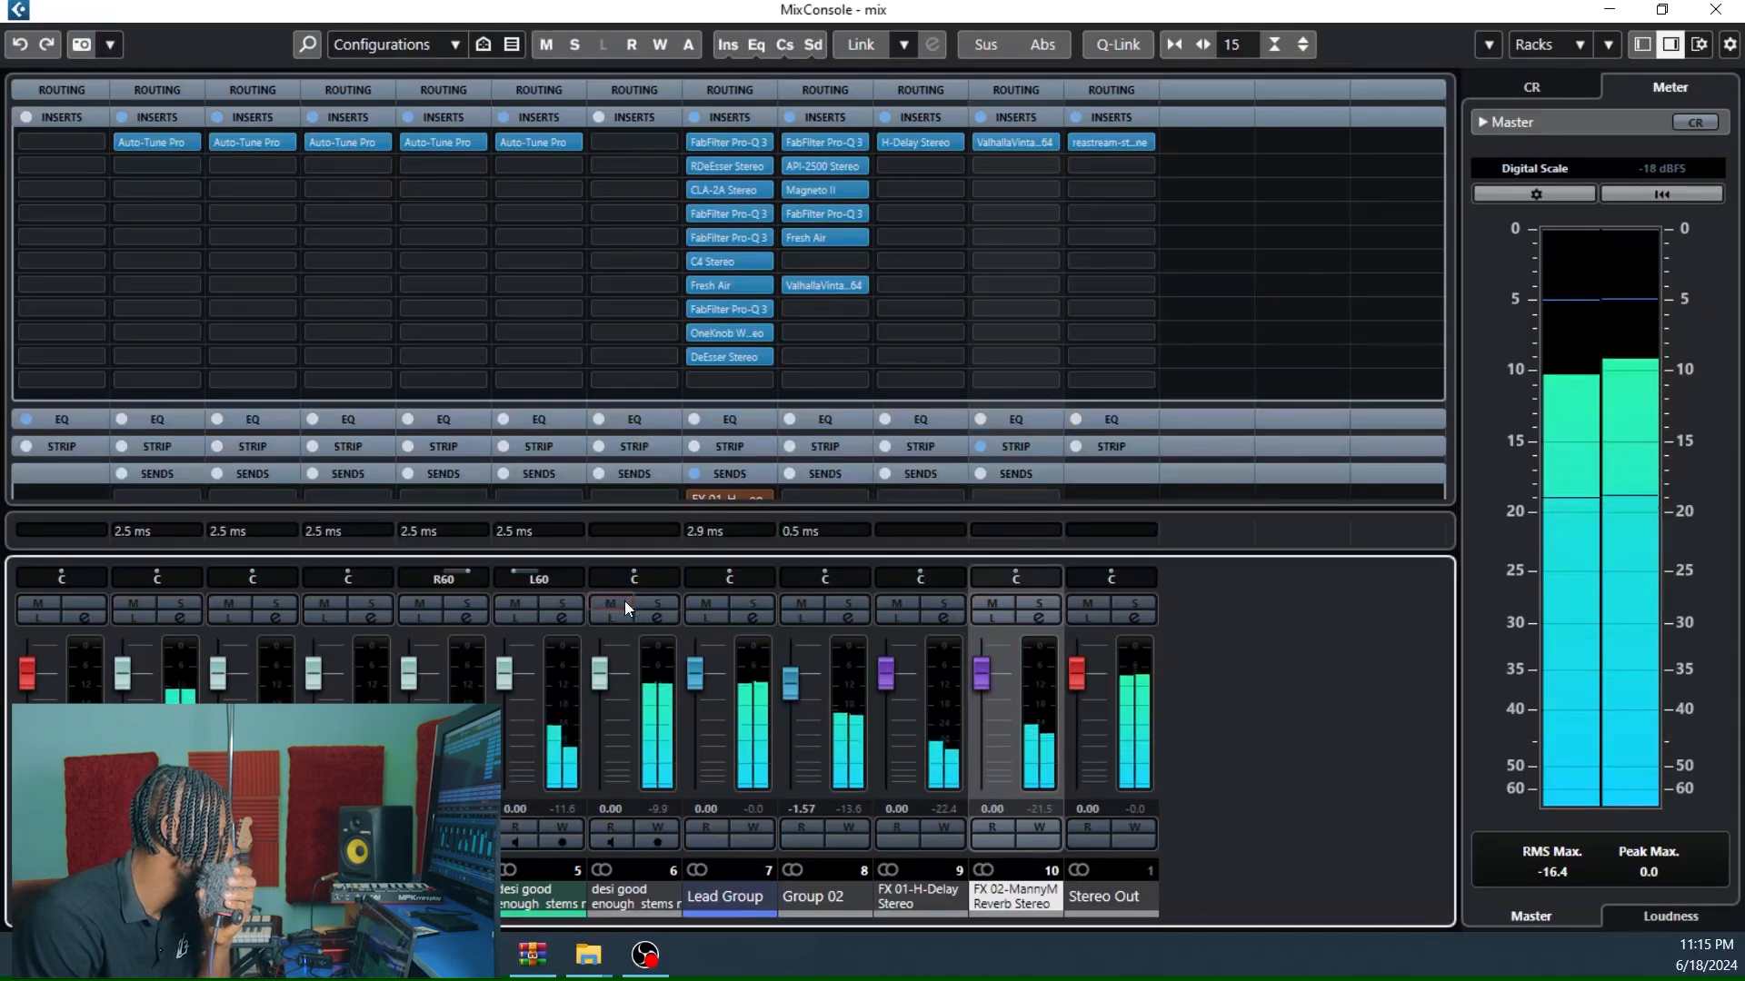